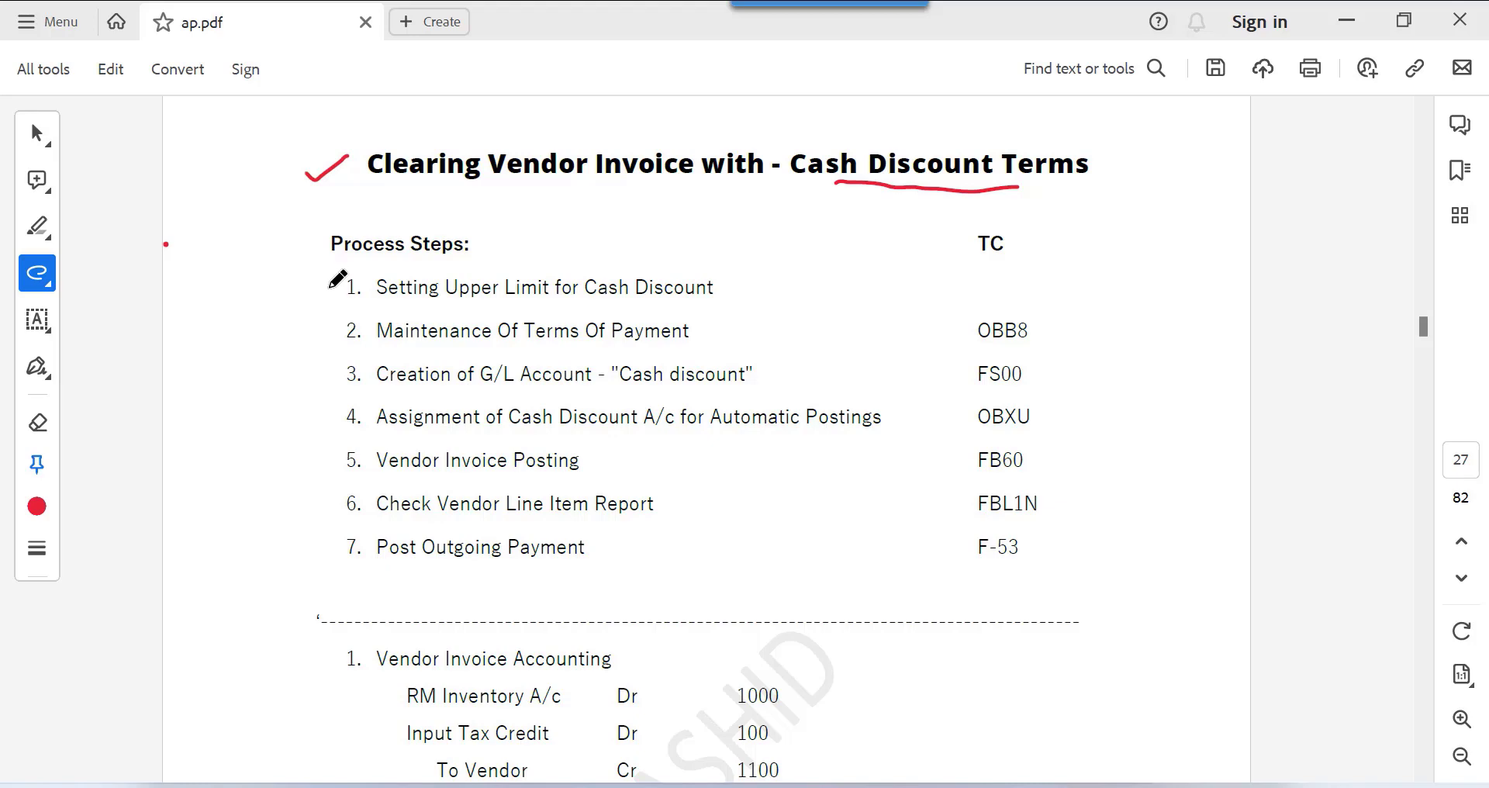
# Tick process steps 1 (Setting Upper Limit for Cash Discount) and 7 (Post Outgoing Payment) in red ink
pyautogui.moveTo(323, 288); pyautogui.dragTo(344, 284)
pyautogui.moveTo(297, 543); pyautogui.dragTo(321, 532)
pyautogui.scroll(-4, 647, 246)
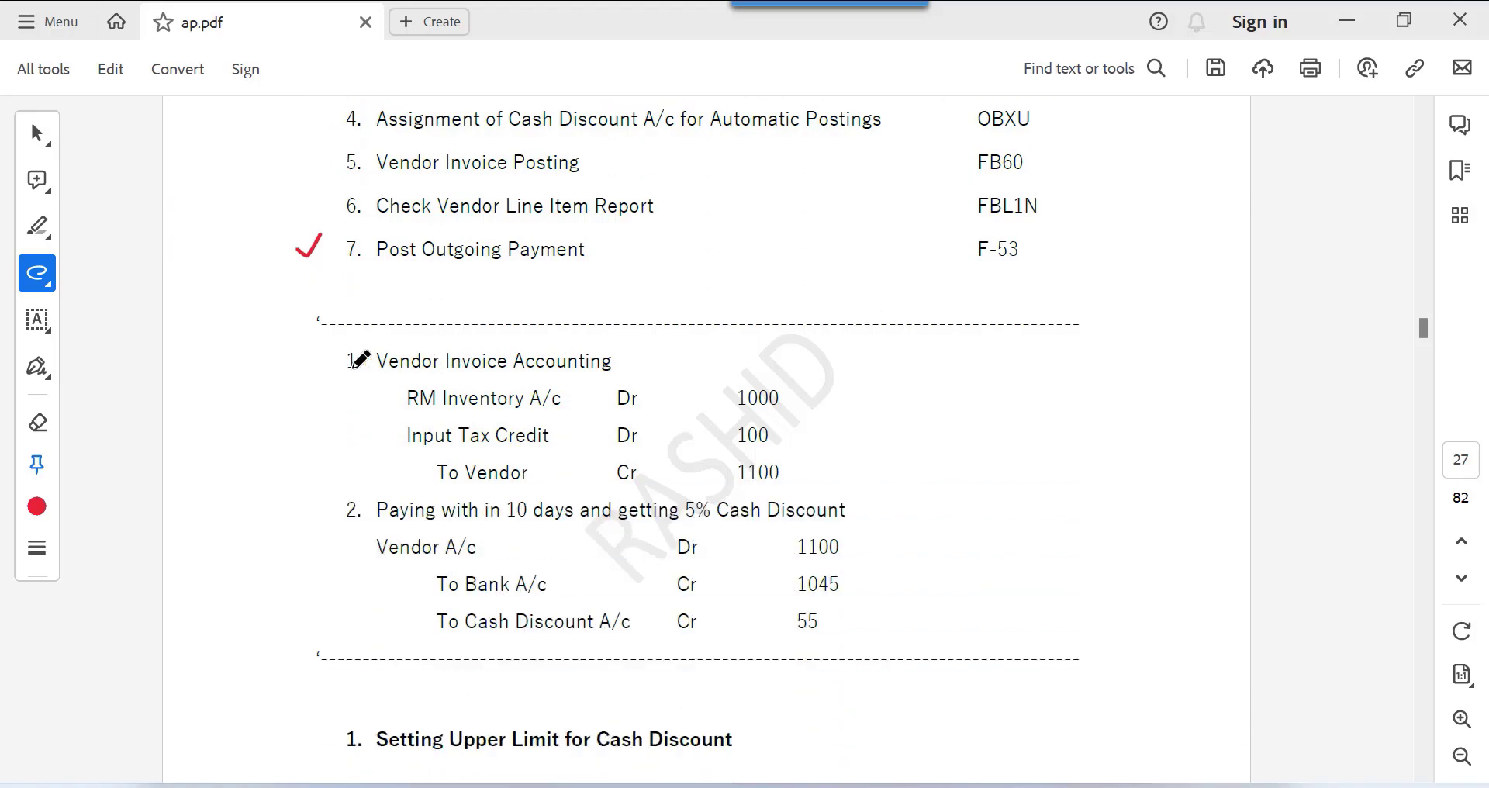
# Tick the Vendor Invoice Accounting heading and handwrite F-43 beside that entry and F-53 beside the payment entry
pyautogui.moveTo(278, 369); pyautogui.dragTo(311, 363)
pyautogui.moveTo(877, 374); pyautogui.dragTo(872, 415)
pyautogui.moveTo(862, 397)
pyautogui.mouseDown()
pyautogui.moveTo(952, 386)
pyautogui.moveTo(941, 404)
pyautogui.mouseUp()
pyautogui.moveTo(964, 370); pyautogui.dragTo(960, 401)
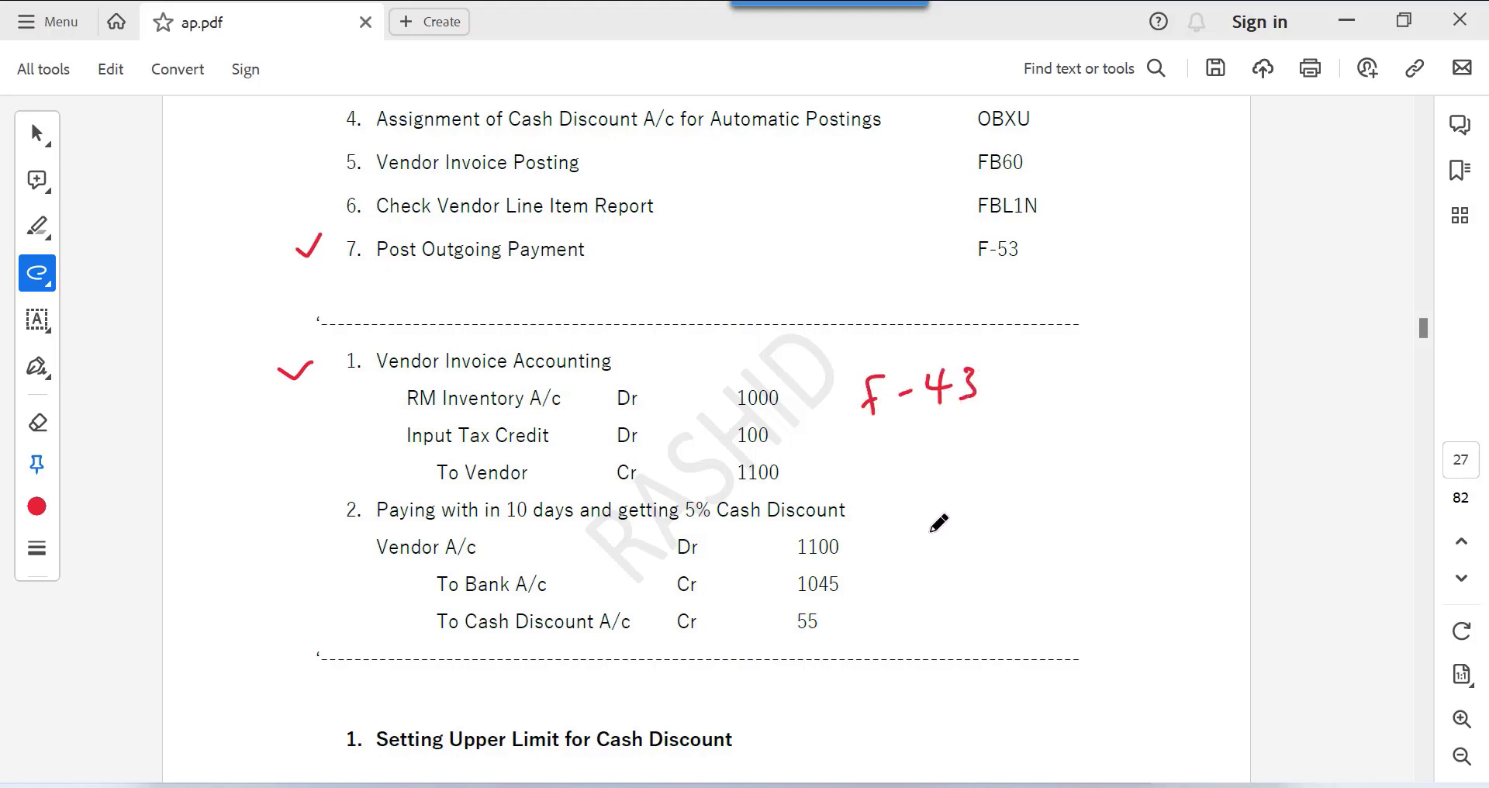
pyautogui.moveTo(944, 523); pyautogui.dragTo(923, 564)
pyautogui.moveTo(925, 548)
pyautogui.mouseDown()
pyautogui.moveTo(1028, 533)
pyautogui.moveTo(1010, 547)
pyautogui.mouseUp()
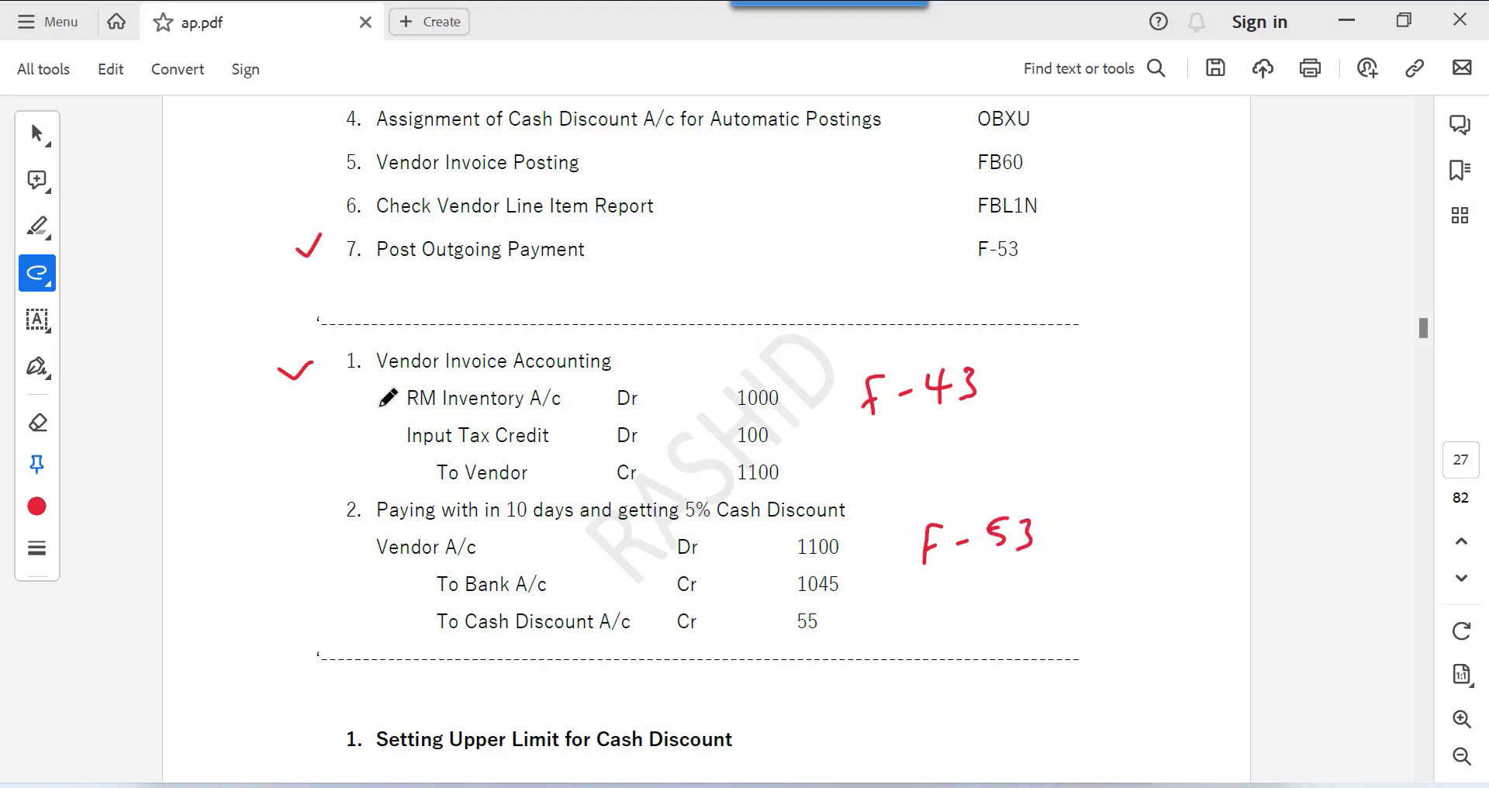
# Tick the RM Inventory, Input Tax Credit and To Vendor lines and handwrite 10% with V1 beside the tax line
pyautogui.moveTo(375, 404)
pyautogui.mouseDown()
pyautogui.moveTo(401, 396)
pyautogui.moveTo(399, 429)
pyautogui.mouseUp()
pyautogui.moveTo(404, 478); pyautogui.dragTo(429, 468)
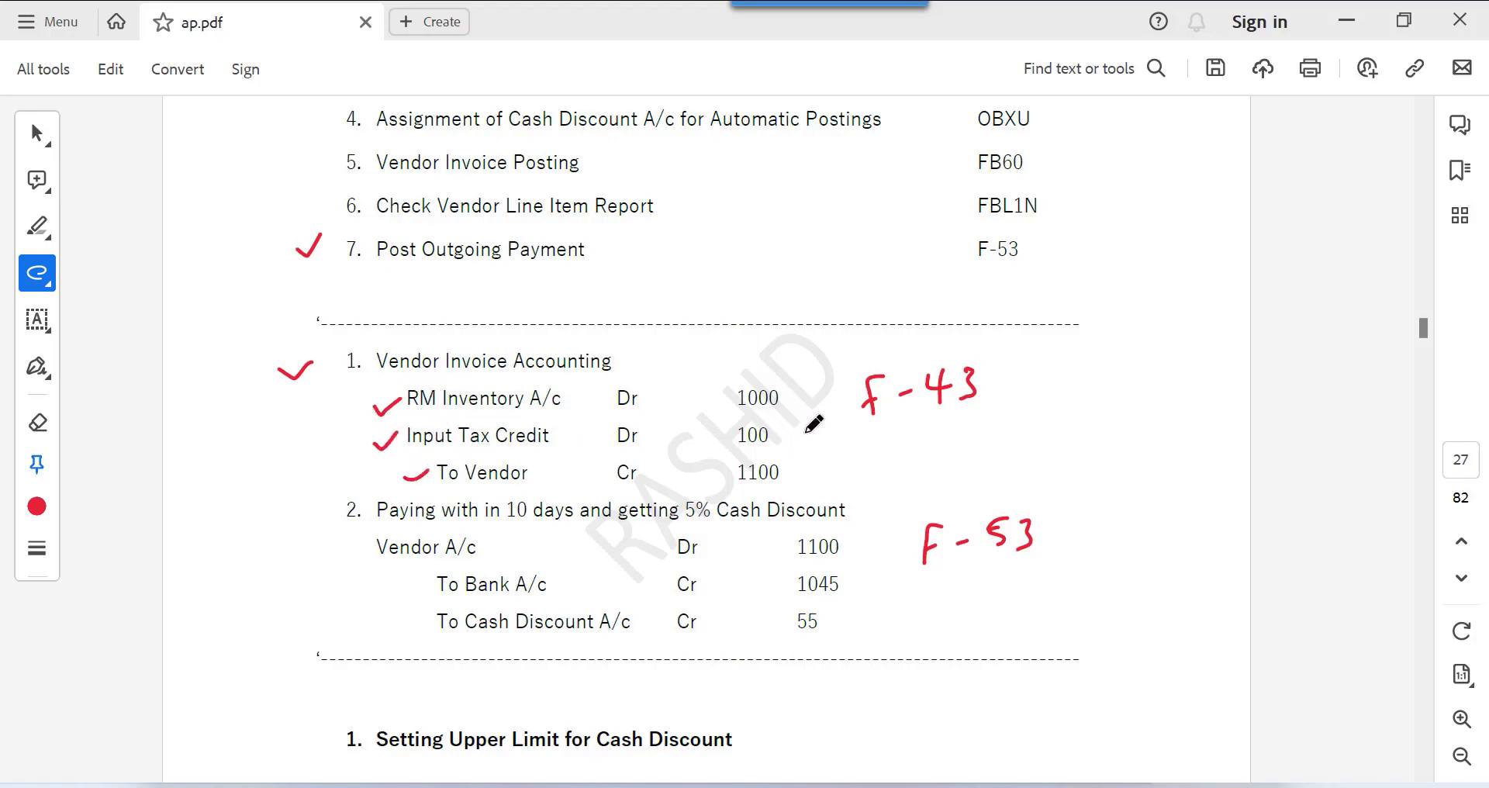
pyautogui.moveTo(810, 432)
pyautogui.mouseDown()
pyautogui.moveTo(811, 446)
pyautogui.moveTo(847, 433)
pyautogui.moveTo(857, 450)
pyautogui.moveTo(920, 438)
pyautogui.mouseUp()
pyautogui.moveTo(930, 436); pyautogui.dragTo(928, 447)
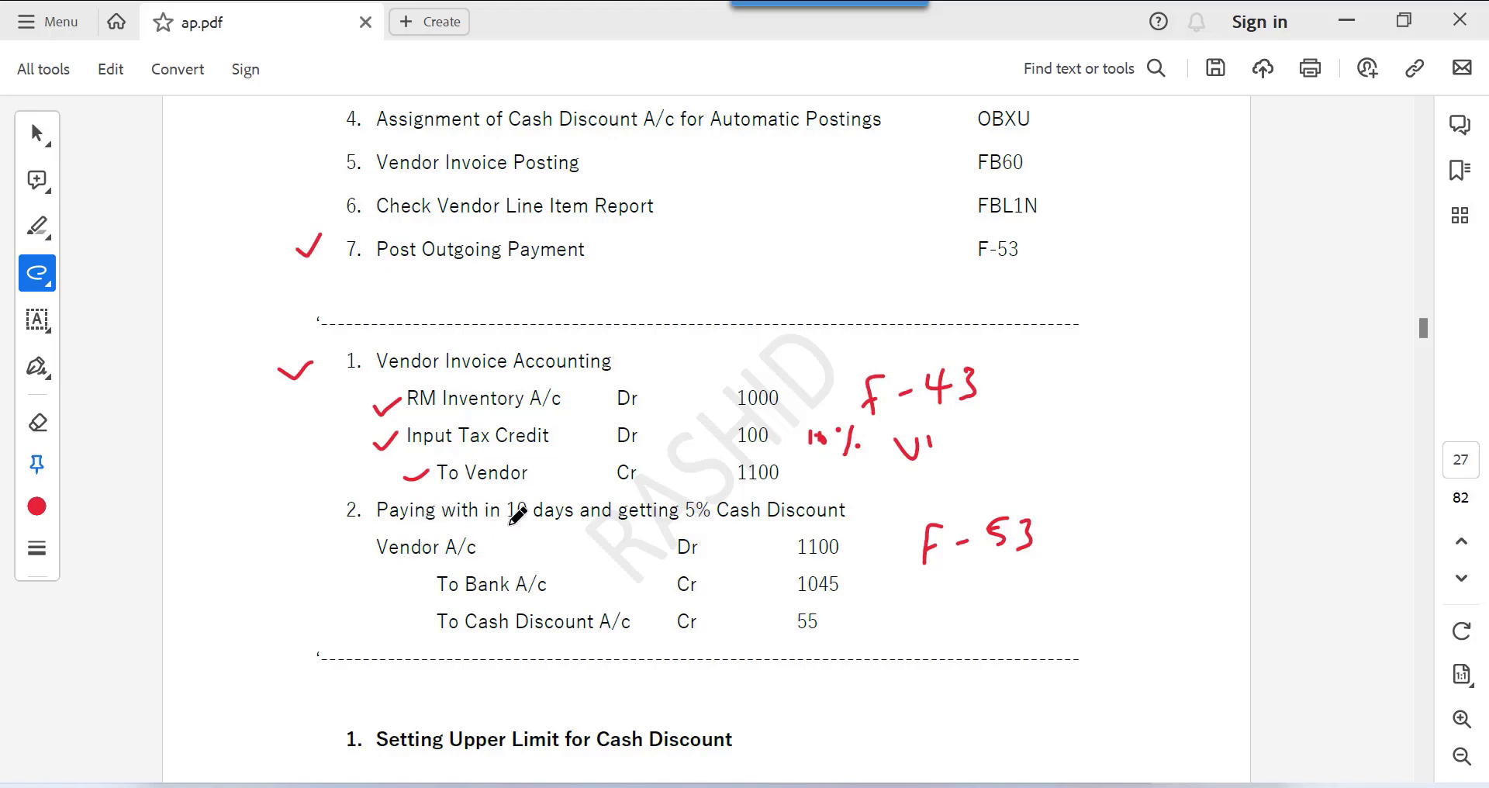
# Switch to SAP Easy Access, narrow the menu tree to clear the workspace, and start the freehand screen pen
pyautogui.scroll(-2, 512, 521)
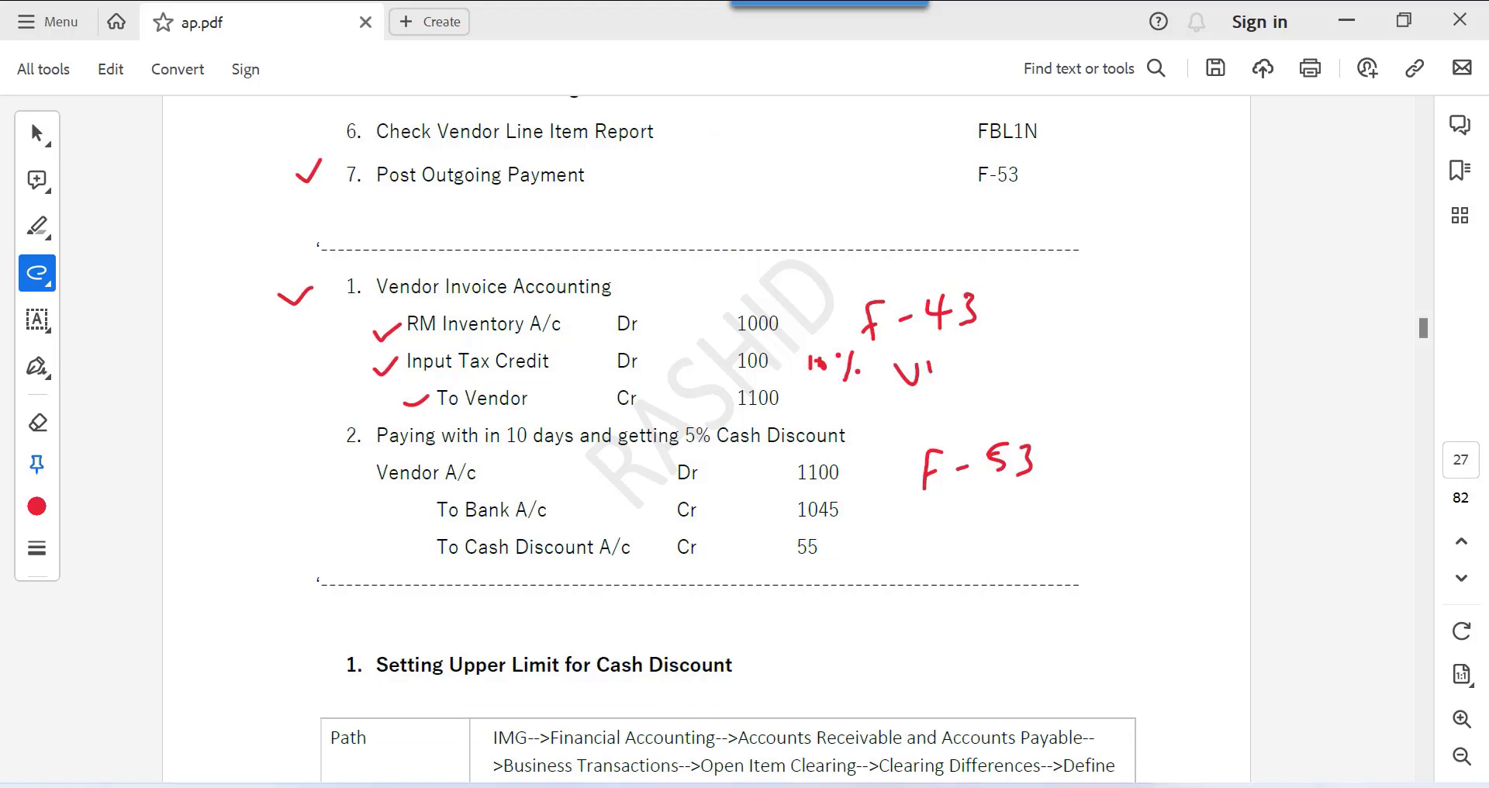
pyautogui.moveTo(880, 783)
pyautogui.click(979, 686)
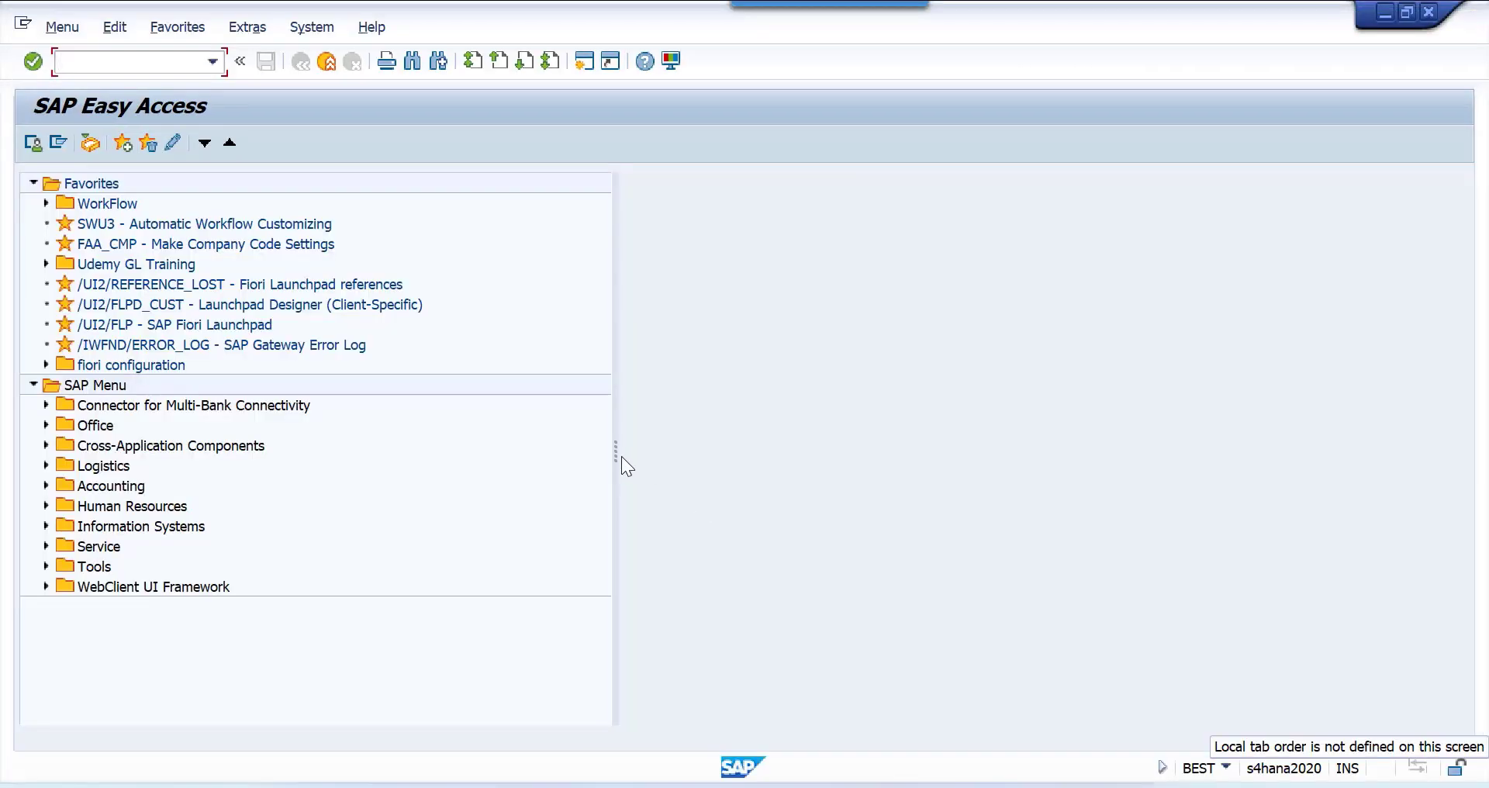
pyautogui.moveTo(616, 452); pyautogui.dragTo(51, 401)
pyautogui.click(1463, 45)
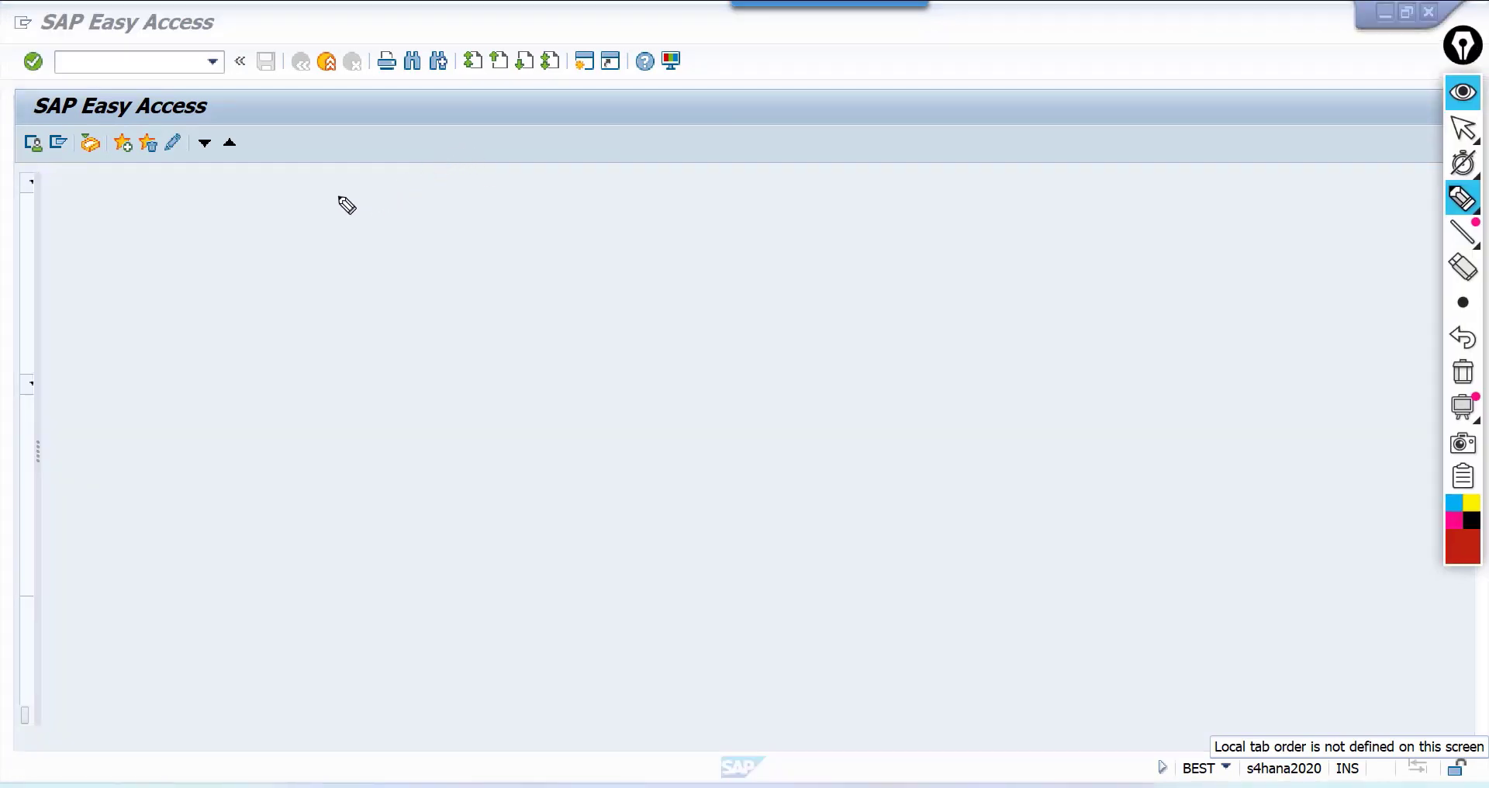
# Handwrite company code 9000 and the vendor number with the name XYZ, joined by a long horizontal line
pyautogui.moveTo(341, 201)
pyautogui.mouseDown()
pyautogui.moveTo(362, 213)
pyautogui.moveTo(379, 200)
pyautogui.mouseUp()
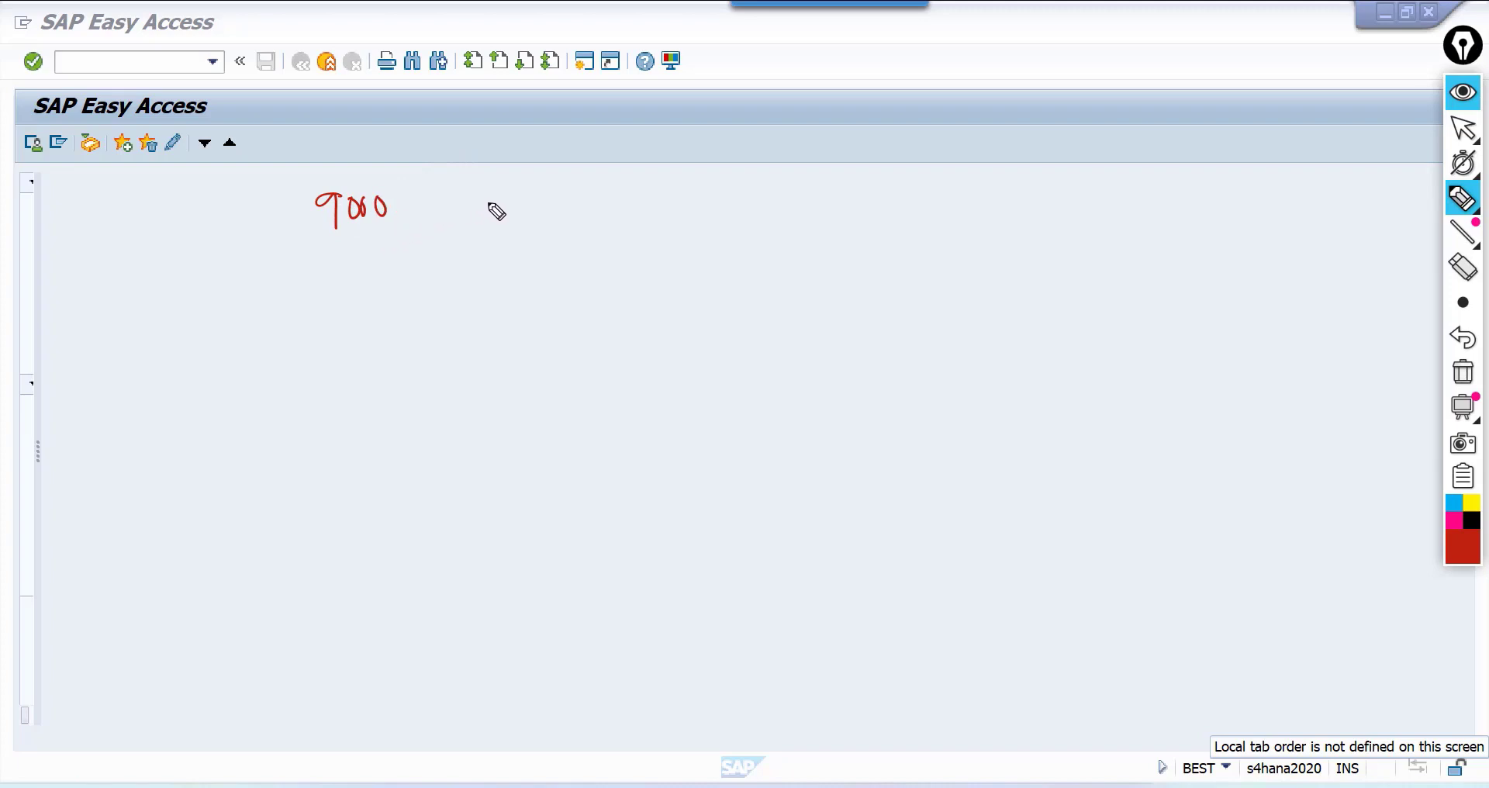
pyautogui.moveTo(493, 203)
pyautogui.mouseDown()
pyautogui.moveTo(1110, 185)
pyautogui.moveTo(1153, 207)
pyautogui.mouseUp()
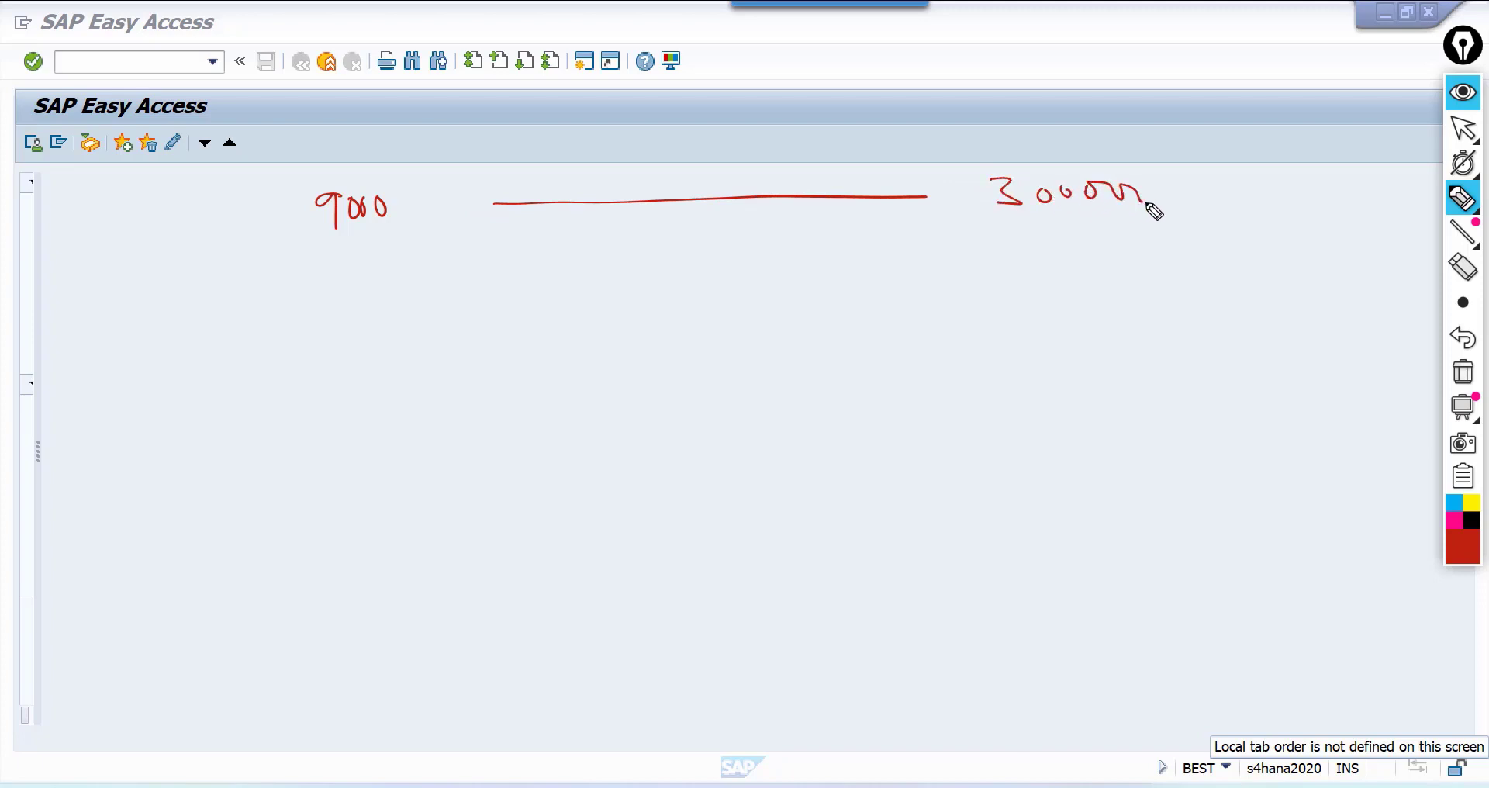
pyautogui.moveTo(1053, 226)
pyautogui.mouseDown()
pyautogui.moveTo(1114, 237)
pyautogui.moveTo(1094, 250)
pyautogui.moveTo(1138, 247)
pyautogui.mouseUp()
pyautogui.click(1058, 266)
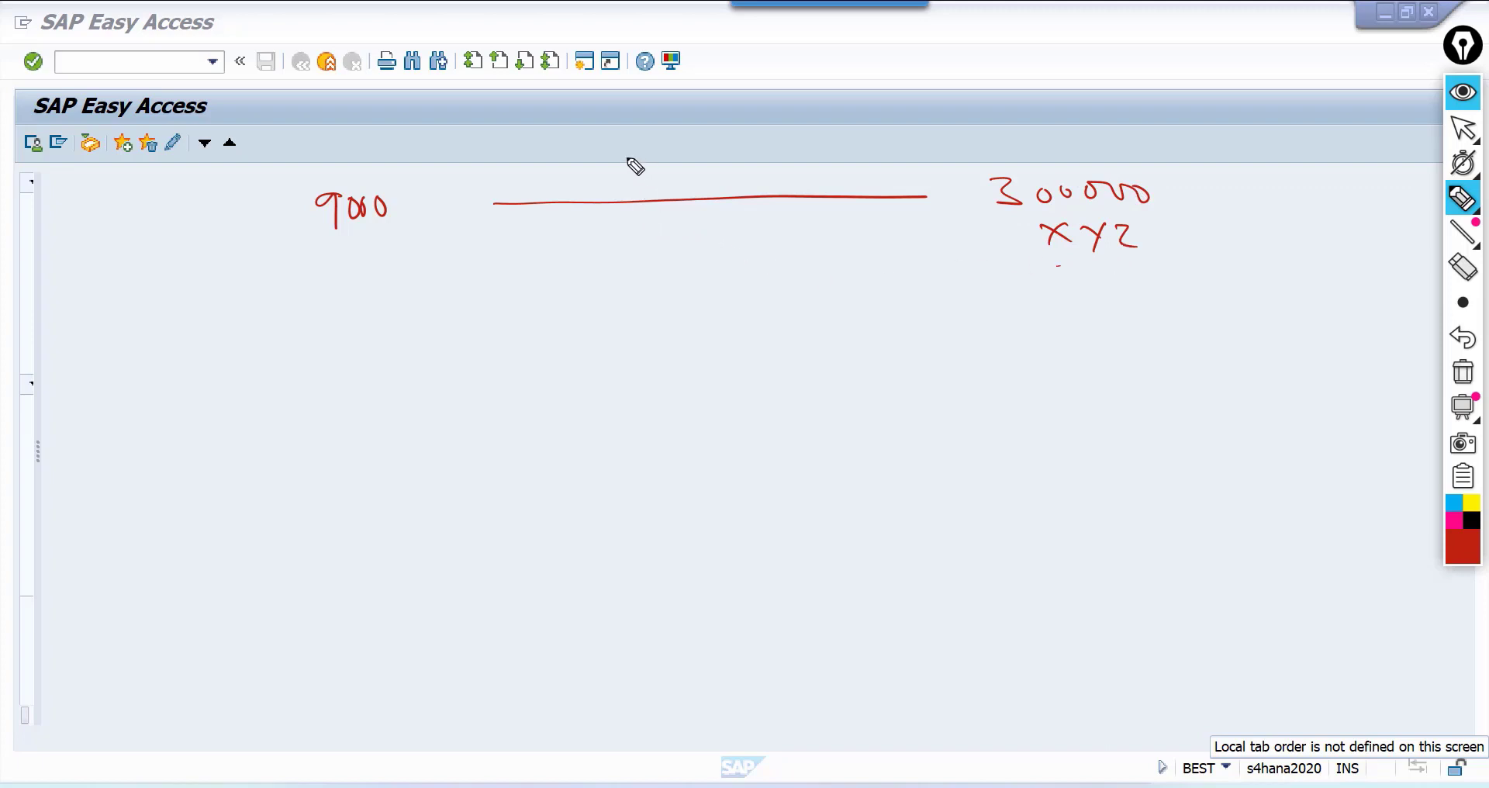
# Handwrite F-43 above the connecting line and the entry "RM Inv" / "To vendor" below it
pyautogui.moveTo(626, 150)
pyautogui.mouseDown()
pyautogui.moveTo(642, 172)
pyautogui.moveTo(675, 153)
pyautogui.moveTo(691, 173)
pyautogui.moveTo(697, 144)
pyautogui.moveTo(697, 171)
pyautogui.mouseUp()
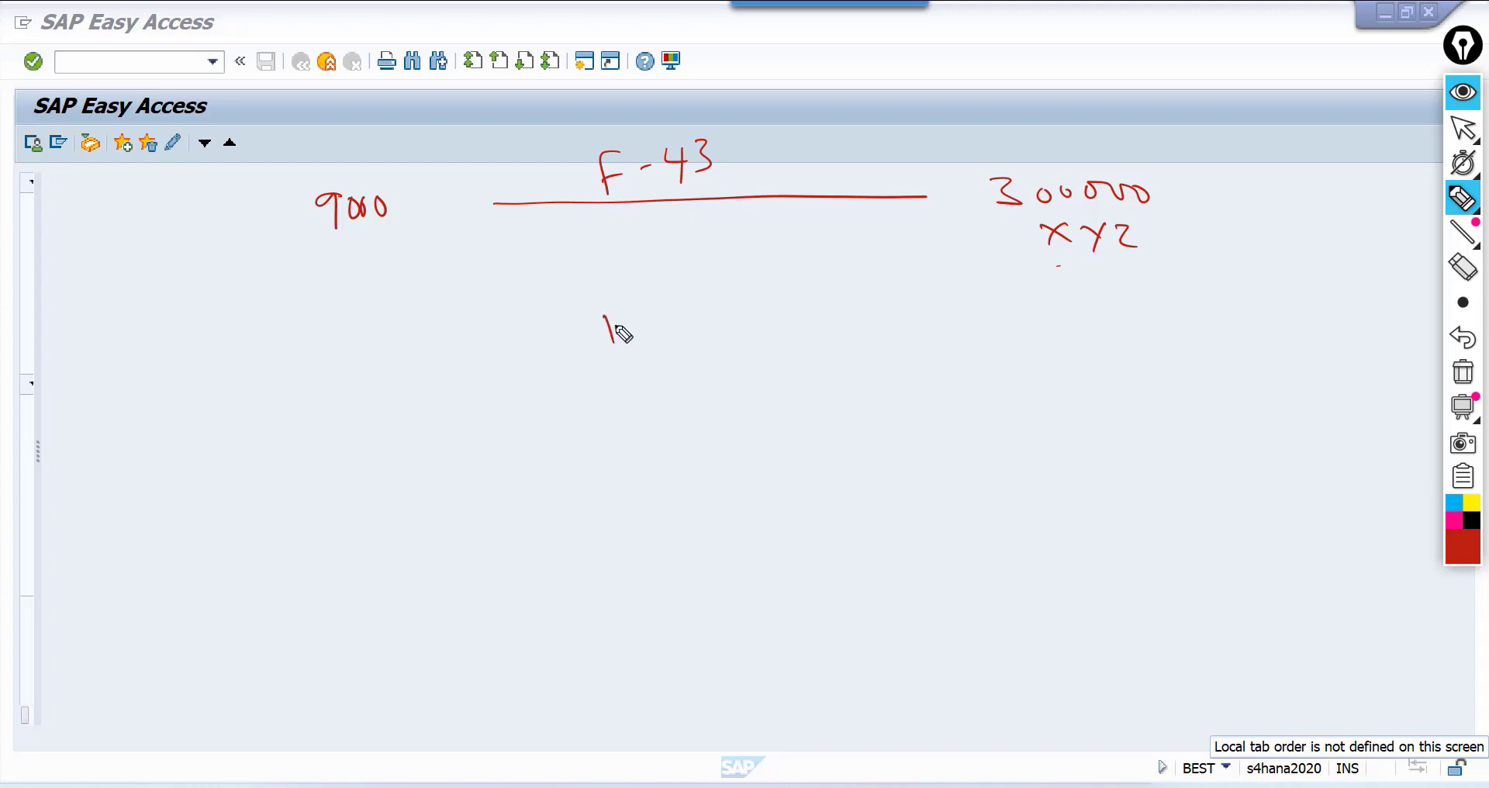
pyautogui.moveTo(618, 328); pyautogui.dragTo(750, 305)
pyautogui.moveTo(703, 376); pyautogui.dragTo(857, 352)
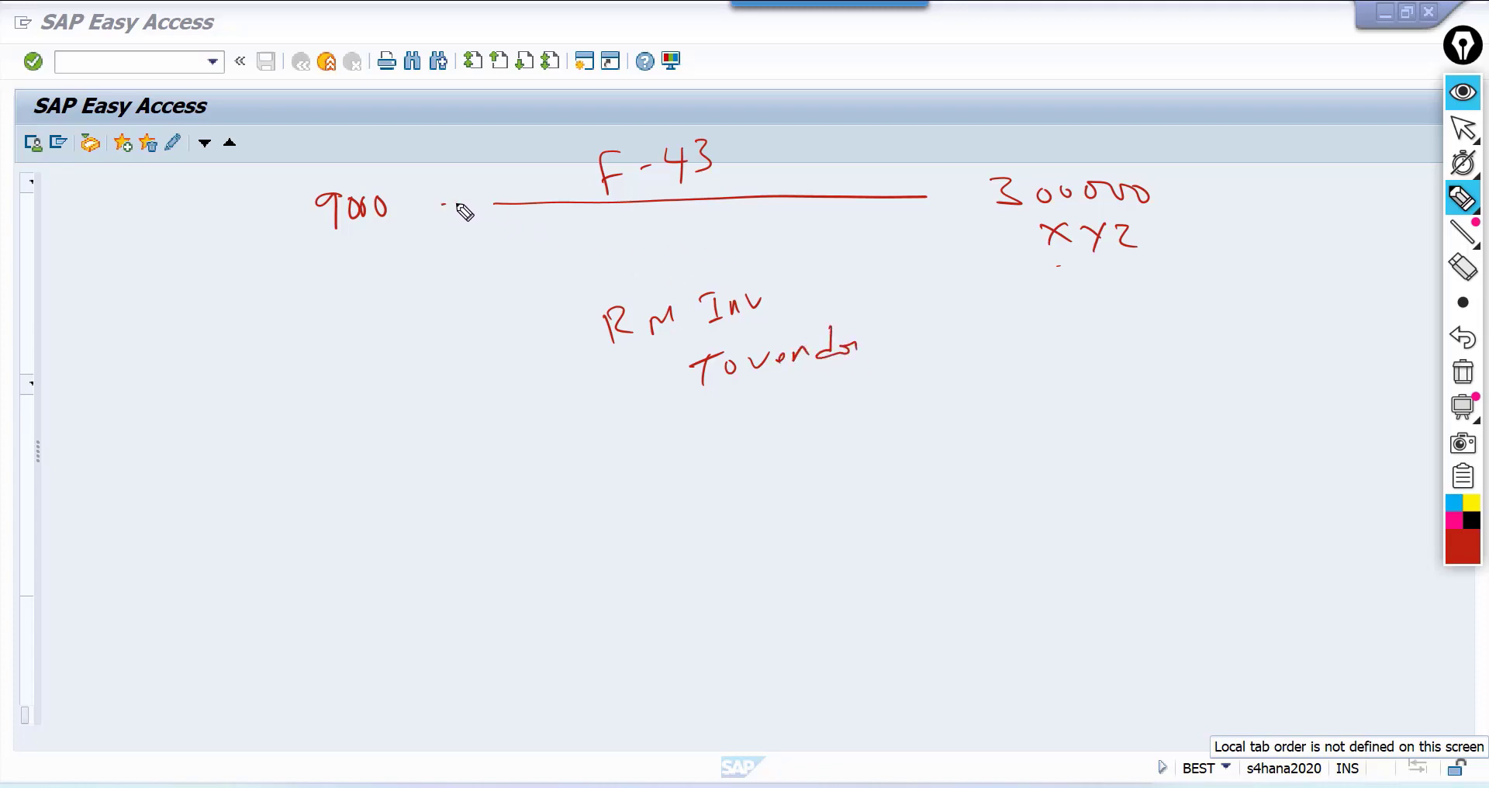
# Extend the connecting line toward 9000, tick the vendor number, and write 10% below the line
pyautogui.moveTo(444, 205); pyautogui.dragTo(514, 205)
pyautogui.moveTo(1055, 166); pyautogui.dragTo(1081, 152)
pyautogui.moveTo(440, 245)
pyautogui.mouseDown()
pyautogui.moveTo(435, 269)
pyautogui.moveTo(456, 250)
pyautogui.moveTo(486, 269)
pyautogui.mouseUp()
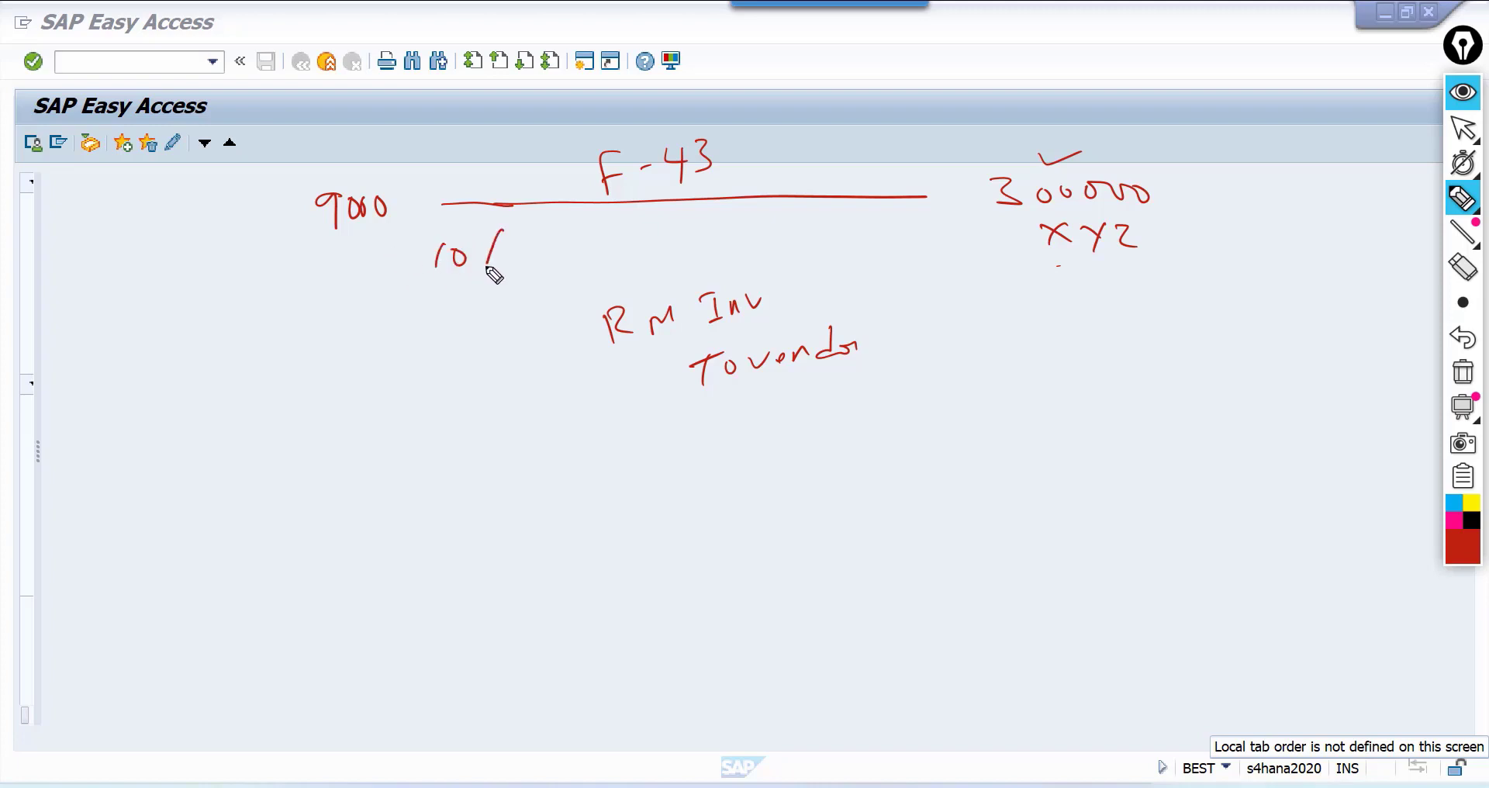
pyautogui.click(476, 241)
pyautogui.click(507, 259)
# Write the invoice date 20/7/2023 and link it by a curve to the underlined due date 30/7/2023
pyautogui.moveTo(566, 265)
pyautogui.mouseDown()
pyautogui.moveTo(590, 283)
pyautogui.moveTo(606, 267)
pyautogui.moveTo(620, 285)
pyautogui.moveTo(655, 258)
pyautogui.moveTo(647, 284)
pyautogui.mouseUp()
pyautogui.moveTo(682, 233)
pyautogui.mouseDown()
pyautogui.moveTo(667, 284)
pyautogui.moveTo(714, 257)
pyautogui.moveTo(749, 265)
pyautogui.mouseUp()
pyautogui.moveTo(752, 244)
pyautogui.mouseDown()
pyautogui.moveTo(770, 254)
pyautogui.moveTo(754, 271)
pyautogui.mouseUp()
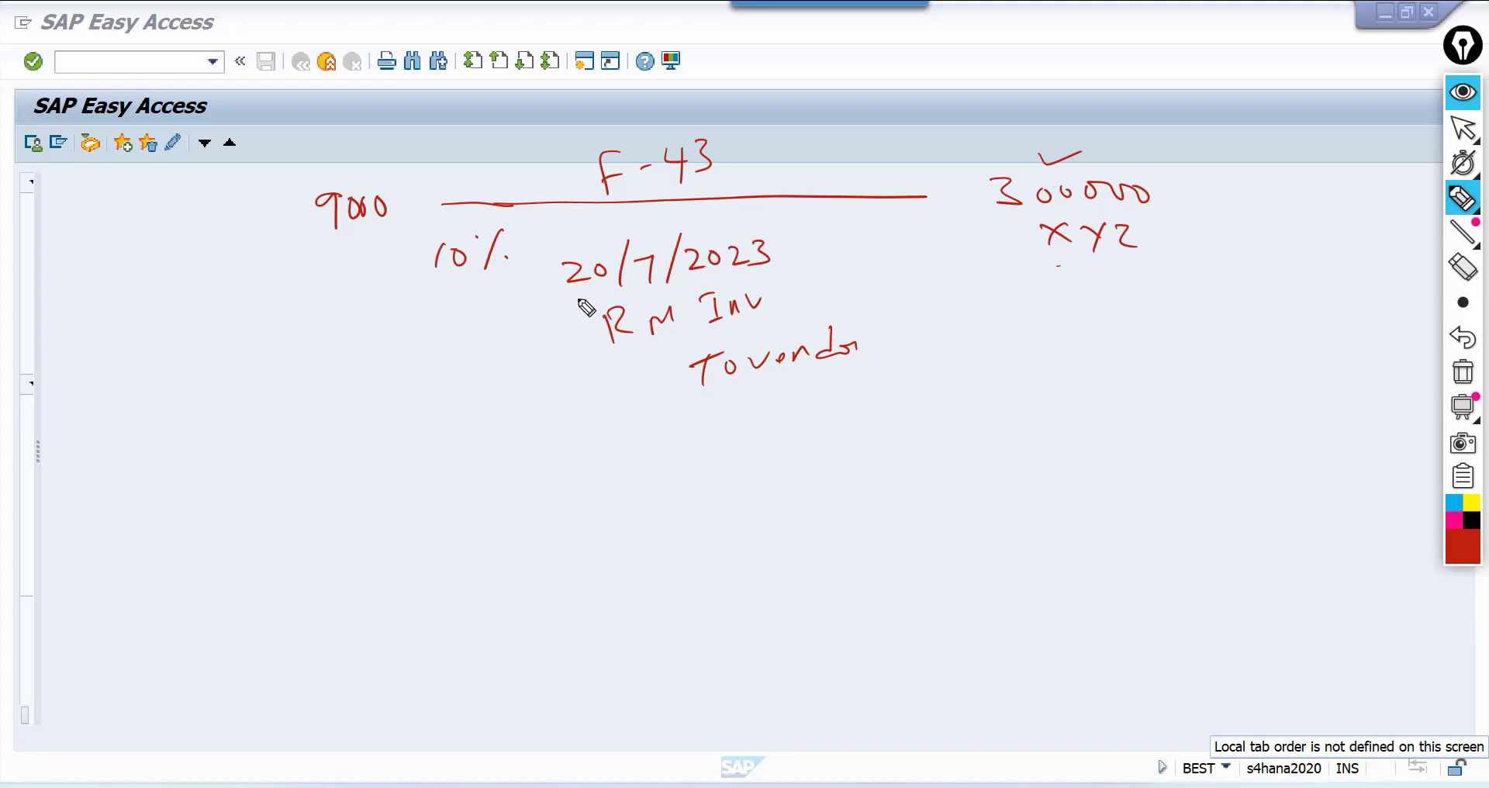
pyautogui.moveTo(579, 297)
pyautogui.mouseDown()
pyautogui.moveTo(552, 392)
pyautogui.moveTo(638, 535)
pyautogui.moveTo(668, 552)
pyautogui.moveTo(656, 566)
pyautogui.mouseUp()
pyautogui.moveTo(700, 549)
pyautogui.mouseDown()
pyautogui.moveTo(695, 564)
pyautogui.moveTo(701, 549)
pyautogui.moveTo(720, 581)
pyautogui.moveTo(751, 569)
pyautogui.mouseUp()
pyautogui.moveTo(785, 509)
pyautogui.mouseDown()
pyautogui.moveTo(772, 569)
pyautogui.moveTo(845, 535)
pyautogui.moveTo(875, 549)
pyautogui.mouseUp()
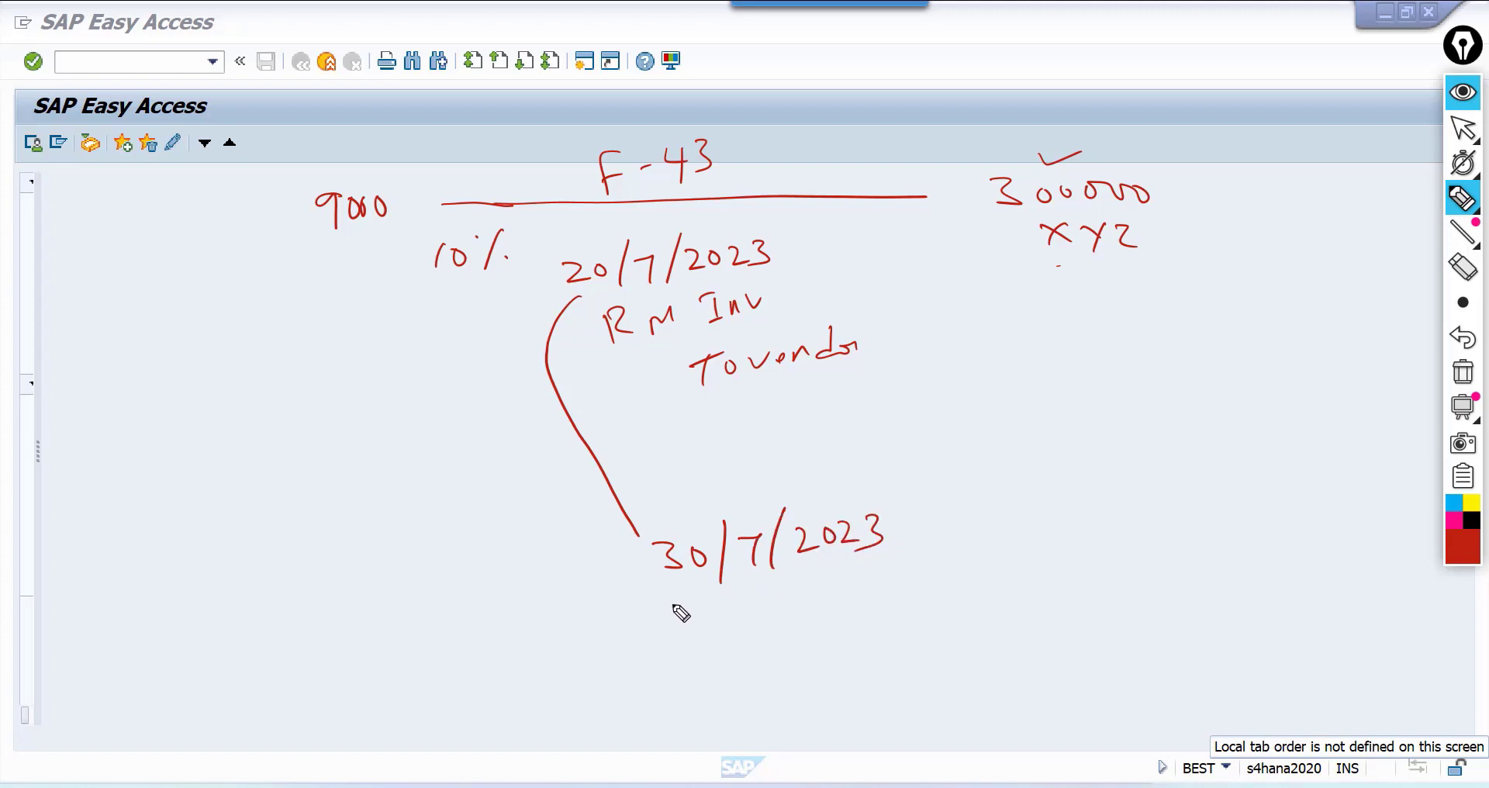
pyautogui.moveTo(660, 603); pyautogui.dragTo(904, 576)
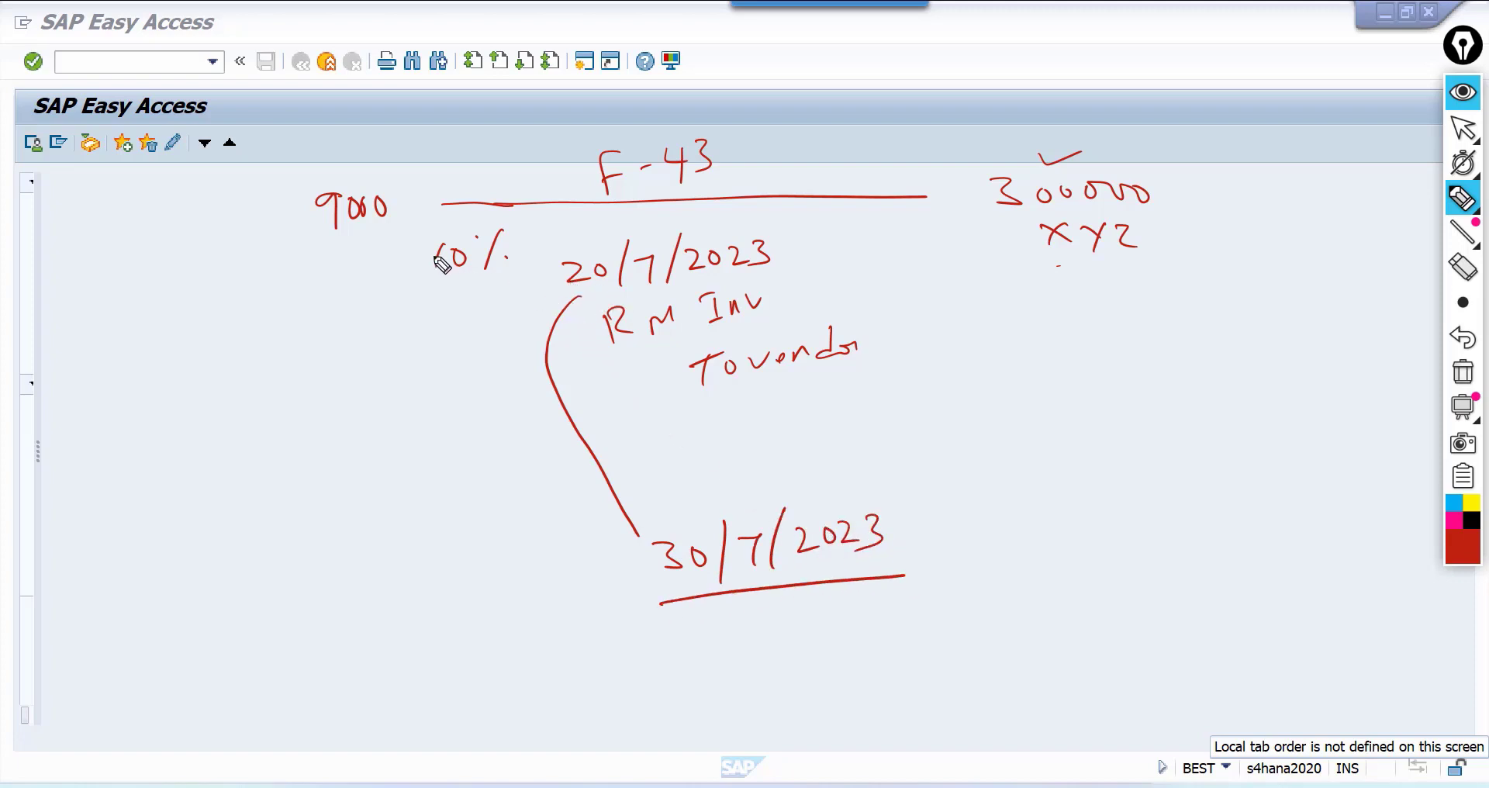
# Circle company code 9000 and write "Payment Terms" with the underlined transaction OBB8 beneath it
pyautogui.moveTo(362, 262)
pyautogui.mouseDown()
pyautogui.moveTo(350, 180)
pyautogui.moveTo(345, 252)
pyautogui.mouseUp()
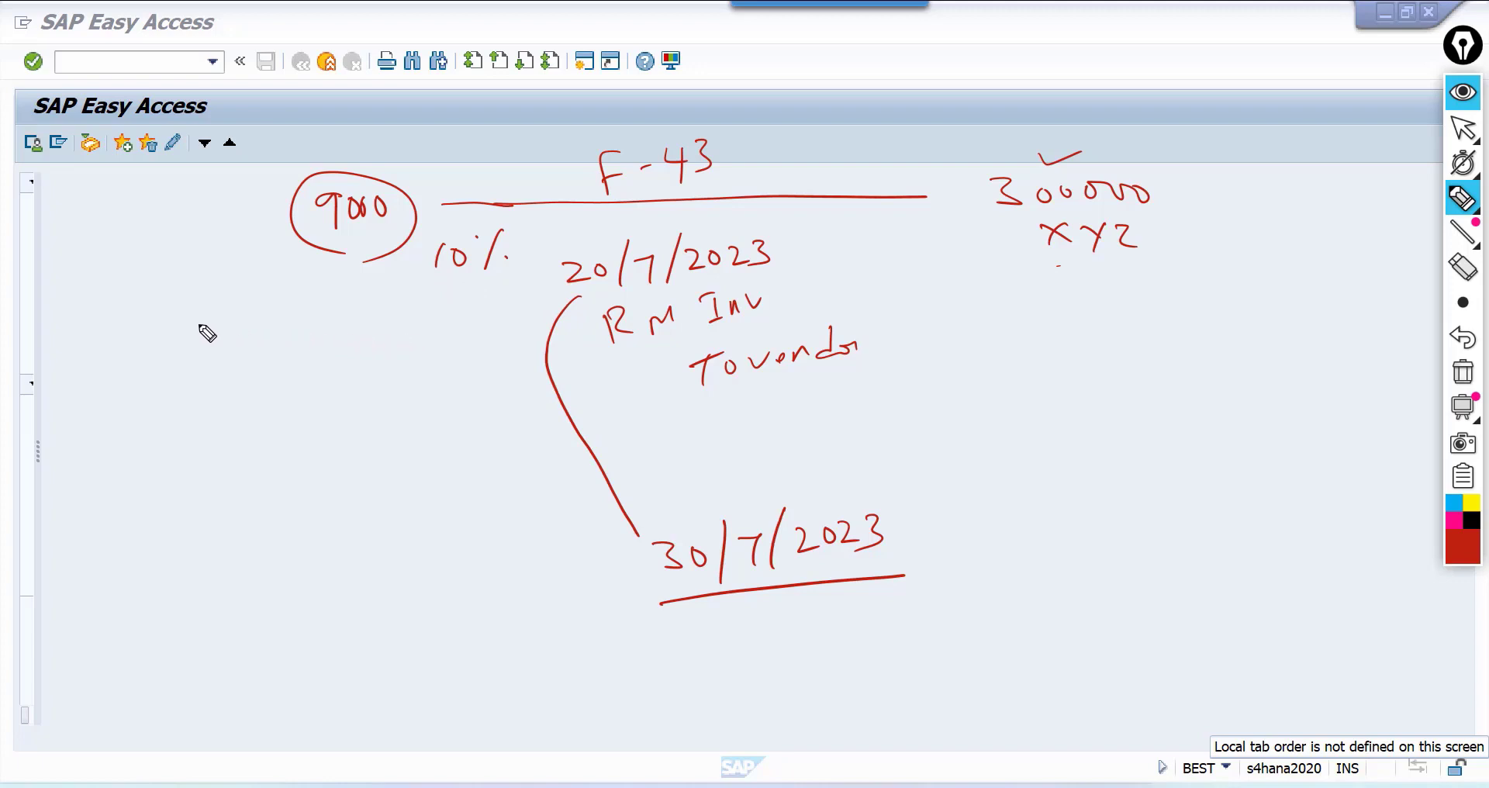
pyautogui.moveTo(154, 332)
pyautogui.mouseDown()
pyautogui.moveTo(164, 369)
pyautogui.moveTo(203, 342)
pyautogui.moveTo(206, 359)
pyautogui.moveTo(281, 328)
pyautogui.mouseUp()
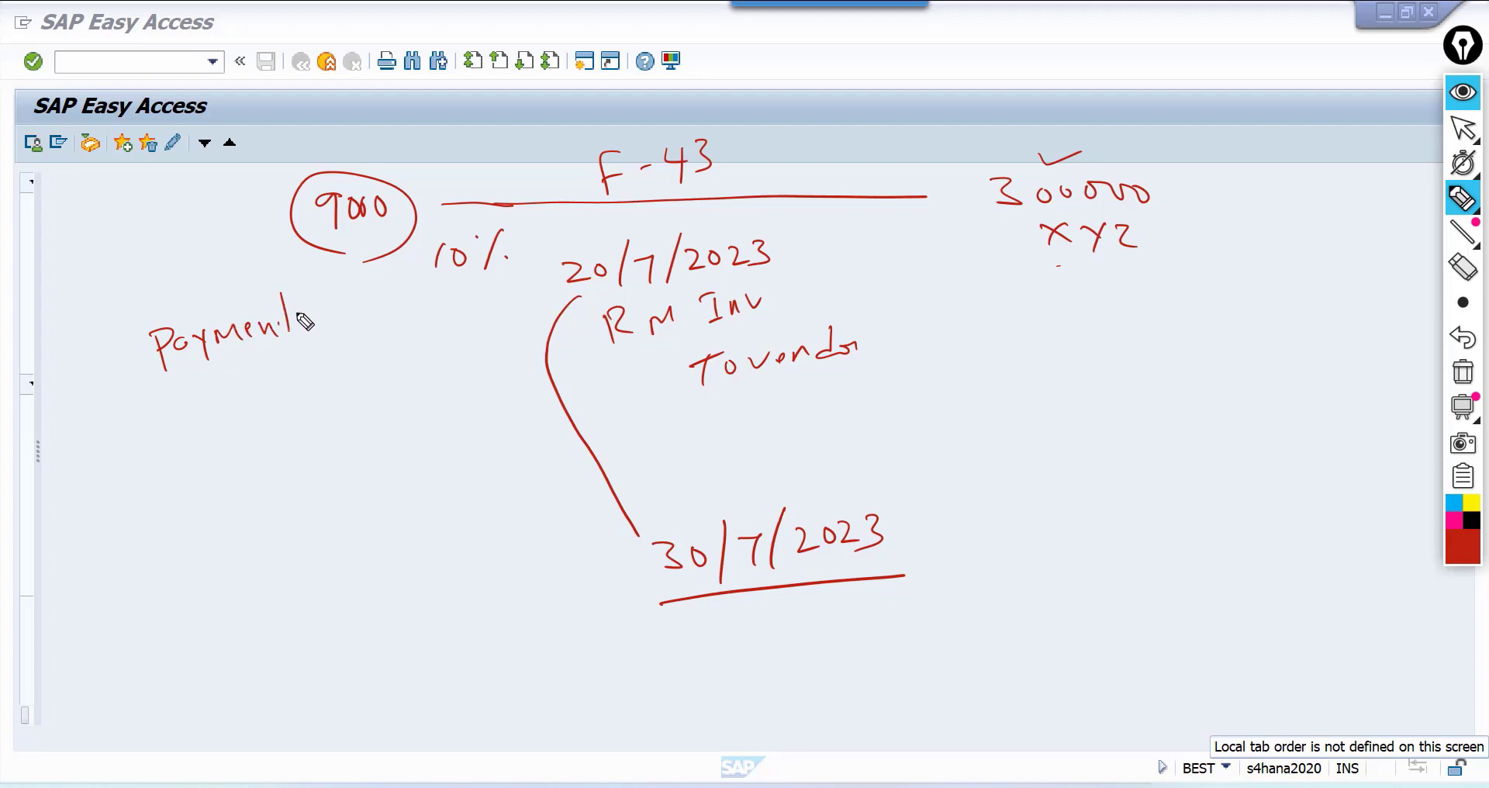
pyautogui.moveTo(214, 391); pyautogui.dragTo(250, 374)
pyautogui.moveTo(230, 379)
pyautogui.mouseDown()
pyautogui.moveTo(235, 407)
pyautogui.moveTo(337, 375)
pyautogui.moveTo(328, 395)
pyautogui.mouseUp()
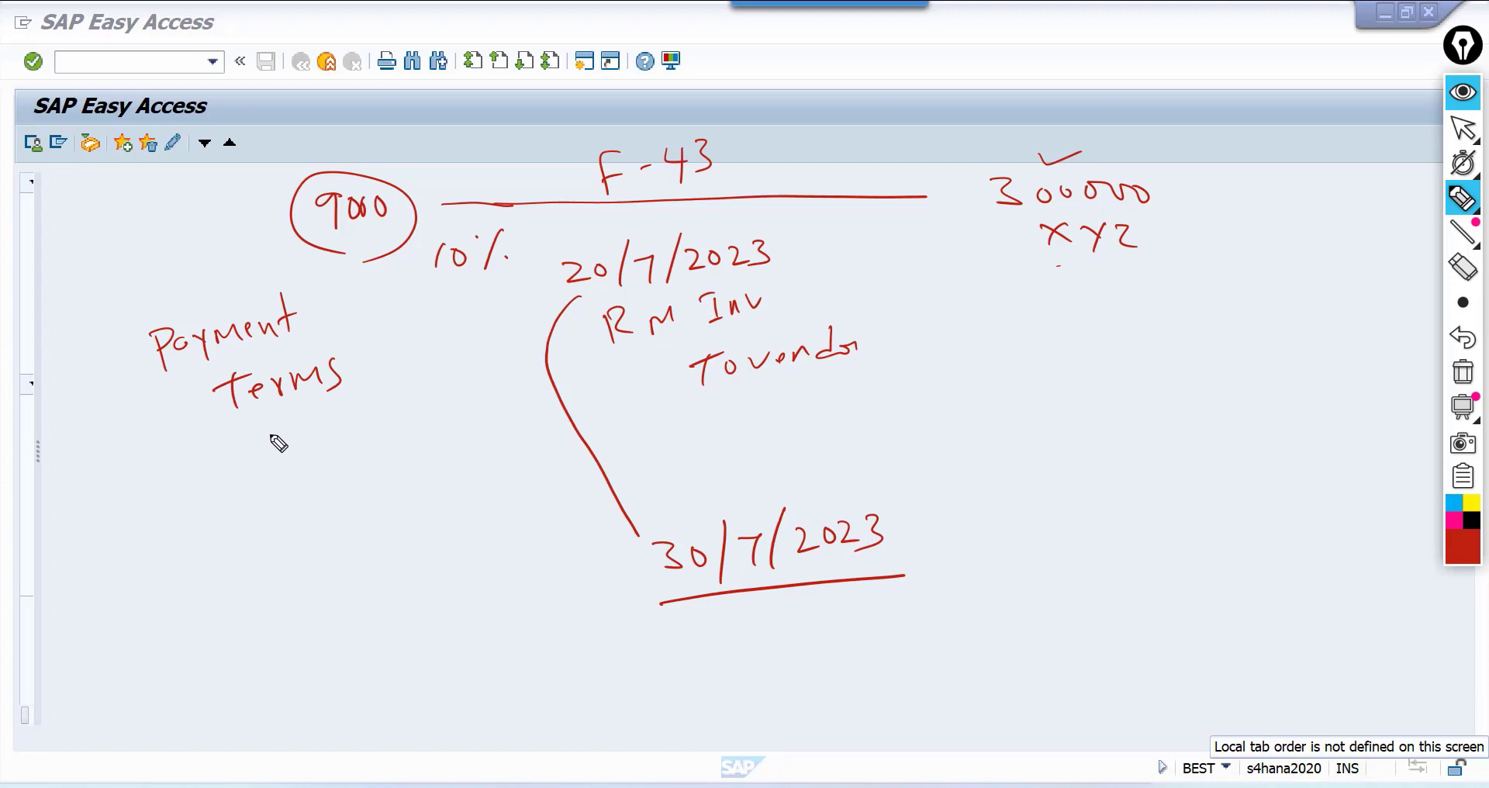
pyautogui.moveTo(273, 436)
pyautogui.mouseDown()
pyautogui.moveTo(259, 470)
pyautogui.moveTo(346, 445)
pyautogui.moveTo(349, 429)
pyautogui.moveTo(347, 443)
pyautogui.mouseUp()
pyautogui.moveTo(251, 500); pyautogui.dragTo(373, 457)
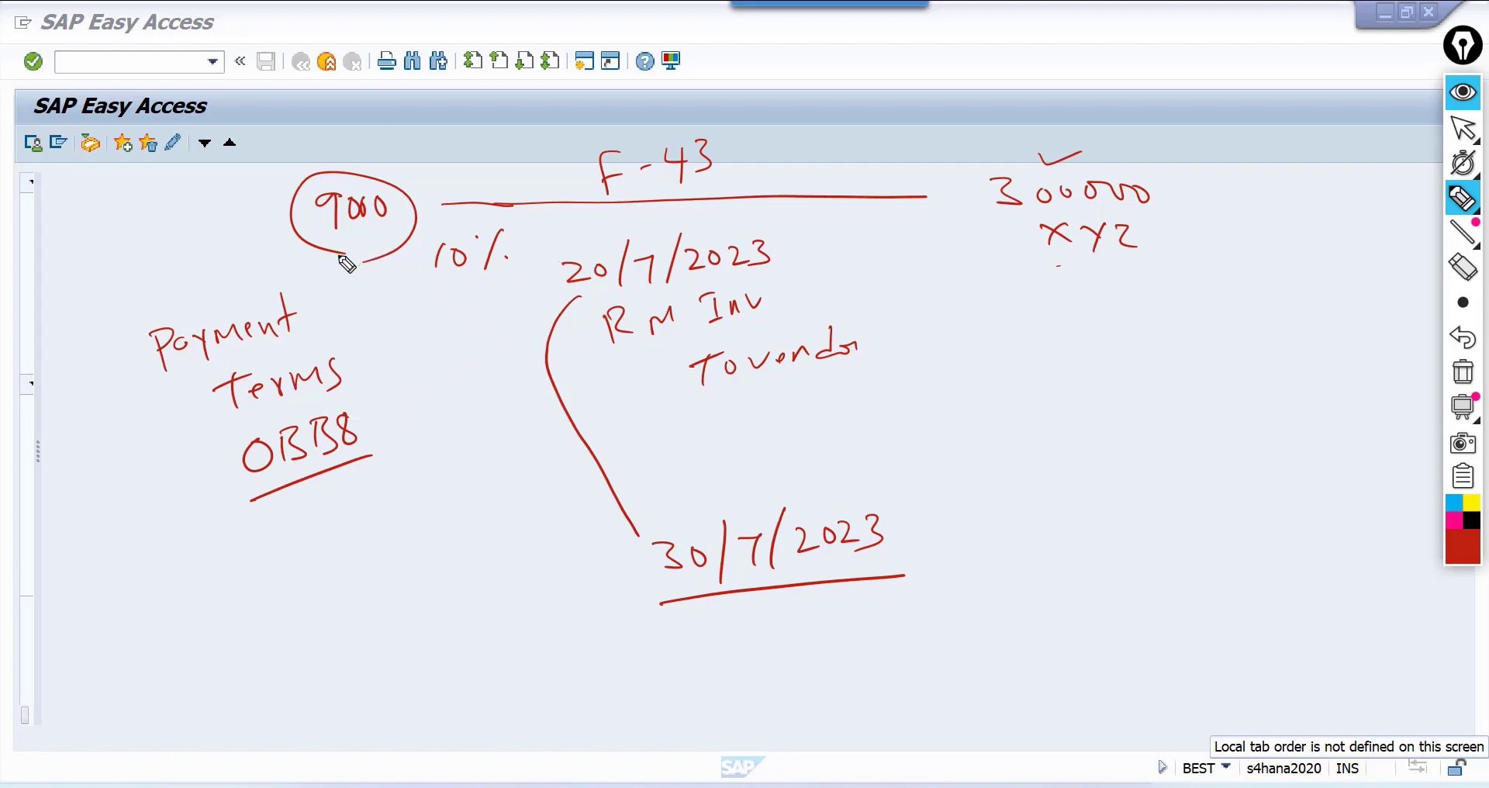
# Tick the invoice date 20/7/2023 and write "10 credit period" above the due date
pyautogui.moveTo(335, 255); pyautogui.dragTo(371, 260)
pyautogui.moveTo(529, 284); pyautogui.dragTo(546, 274)
pyautogui.moveTo(635, 440)
pyautogui.mouseDown()
pyautogui.moveTo(641, 469)
pyautogui.moveTo(657, 444)
pyautogui.moveTo(718, 461)
pyautogui.moveTo(748, 436)
pyautogui.moveTo(811, 454)
pyautogui.mouseUp()
pyautogui.moveTo(798, 441); pyautogui.dragTo(932, 438)
pyautogui.moveTo(949, 418); pyautogui.dragTo(962, 434)
pyautogui.moveTo(971, 393); pyautogui.dragTo(969, 436)
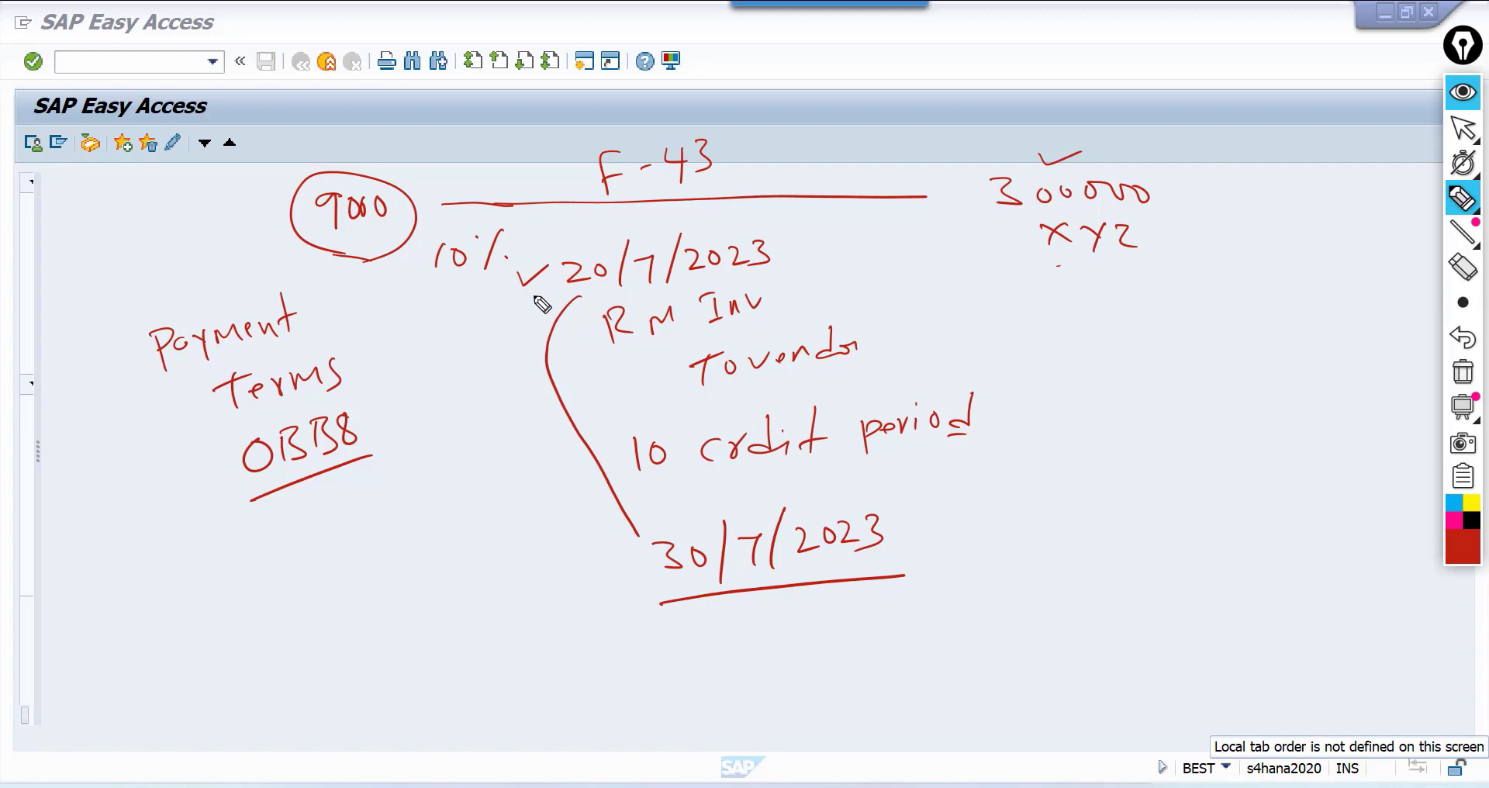
# Draw a double-headed arrow between the two dates and list the days 21, 22, 23 and 29 inside an outline
pyautogui.moveTo(521, 301)
pyautogui.mouseDown()
pyautogui.moveTo(505, 358)
pyautogui.moveTo(535, 477)
pyautogui.moveTo(594, 536)
pyautogui.moveTo(608, 570)
pyautogui.moveTo(595, 572)
pyautogui.mouseUp()
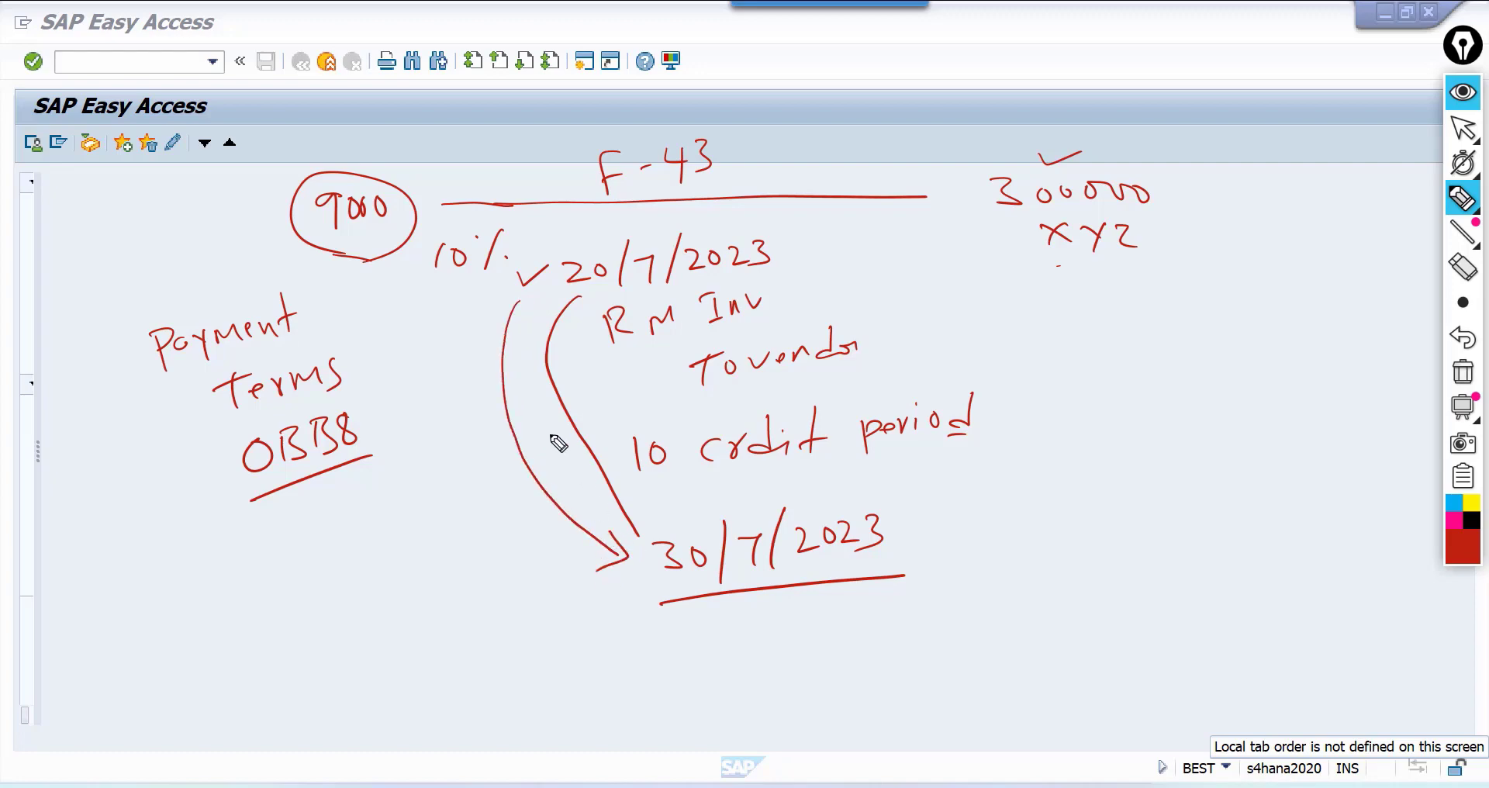
pyautogui.moveTo(487, 306); pyautogui.dragTo(527, 326)
pyautogui.moveTo(406, 365)
pyautogui.mouseDown()
pyautogui.moveTo(426, 383)
pyautogui.moveTo(431, 426)
pyautogui.moveTo(448, 426)
pyautogui.moveTo(472, 537)
pyautogui.moveTo(492, 518)
pyautogui.moveTo(491, 532)
pyautogui.mouseUp()
pyautogui.moveTo(431, 345)
pyautogui.mouseDown()
pyautogui.moveTo(510, 525)
pyautogui.moveTo(500, 563)
pyautogui.mouseUp()
pyautogui.moveTo(427, 346)
pyautogui.mouseDown()
pyautogui.moveTo(387, 358)
pyautogui.moveTo(435, 541)
pyautogui.mouseUp()
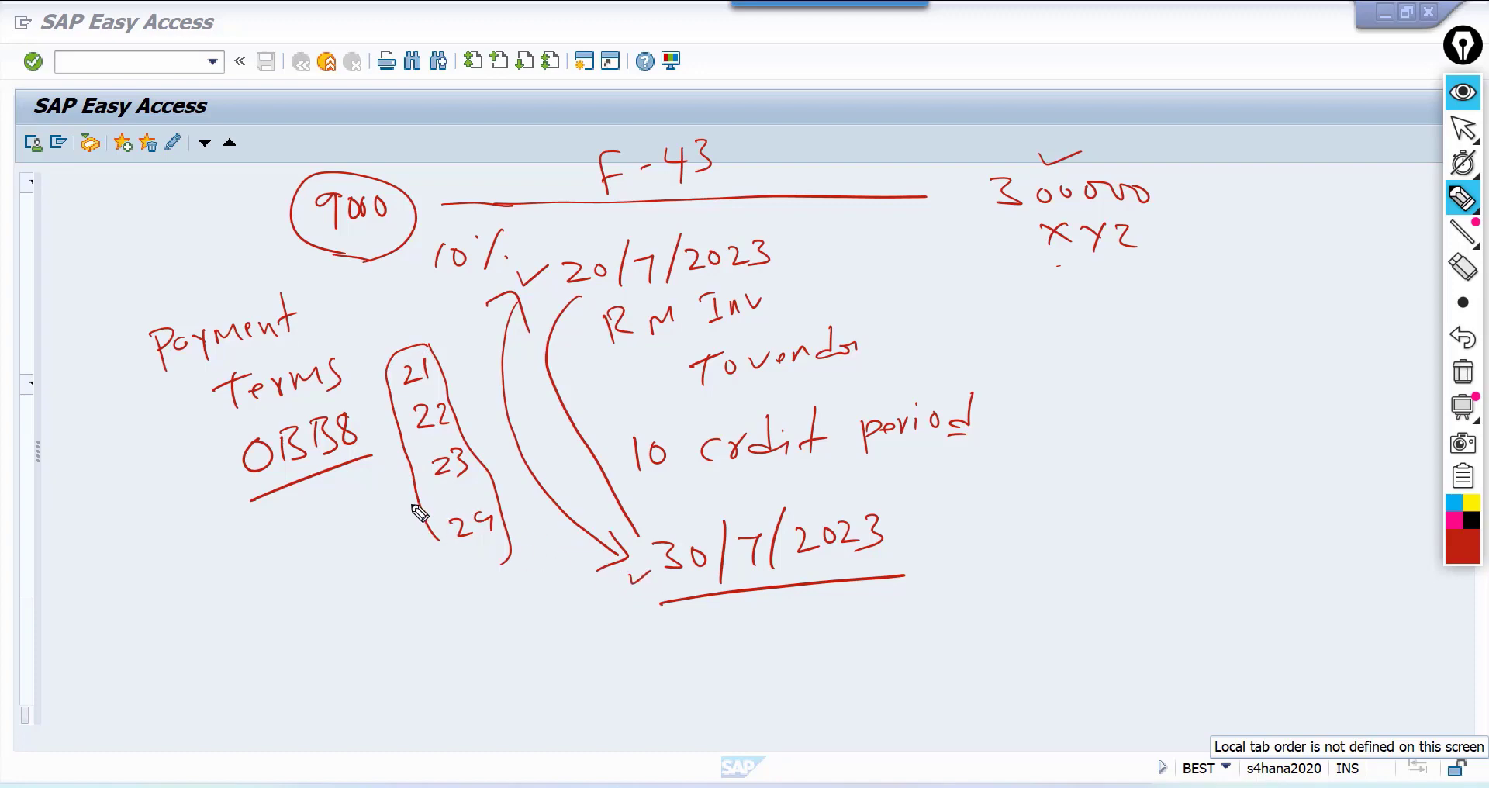
# Draw a line from the outlined early-payment days to an underlined 5% discount
pyautogui.moveTo(407, 503); pyautogui.dragTo(358, 549)
pyautogui.moveTo(308, 599)
pyautogui.mouseDown()
pyautogui.moveTo(335, 614)
pyautogui.moveTo(328, 632)
pyautogui.mouseUp()
pyautogui.moveTo(381, 583)
pyautogui.mouseDown()
pyautogui.moveTo(370, 626)
pyautogui.moveTo(399, 634)
pyautogui.mouseUp()
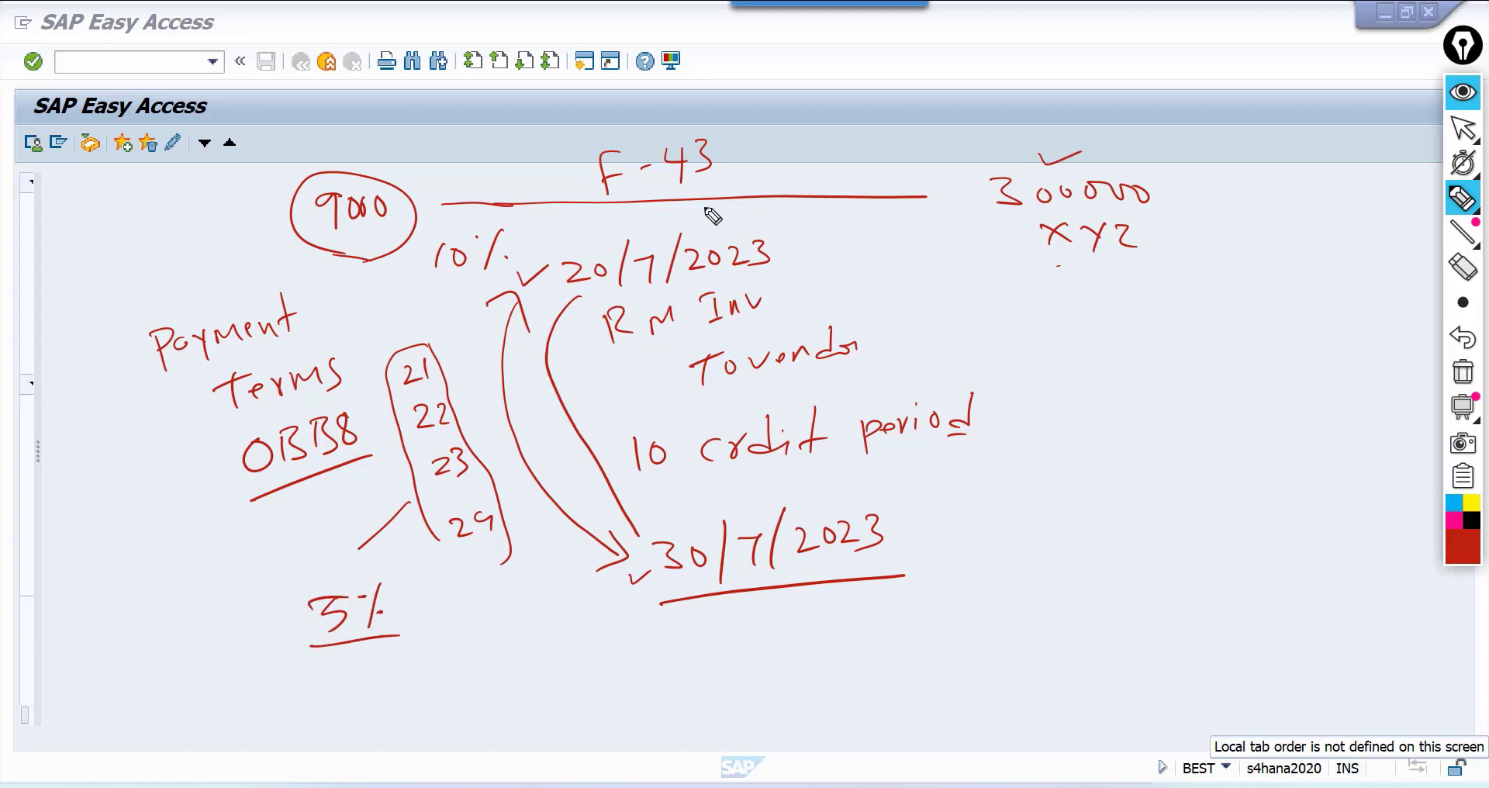
# Write the amounts 1000 beside RM Inv and 1100 beside To vendor
pyautogui.moveTo(788, 293); pyautogui.dragTo(874, 265)
pyautogui.moveTo(892, 264); pyautogui.dragTo(894, 263)
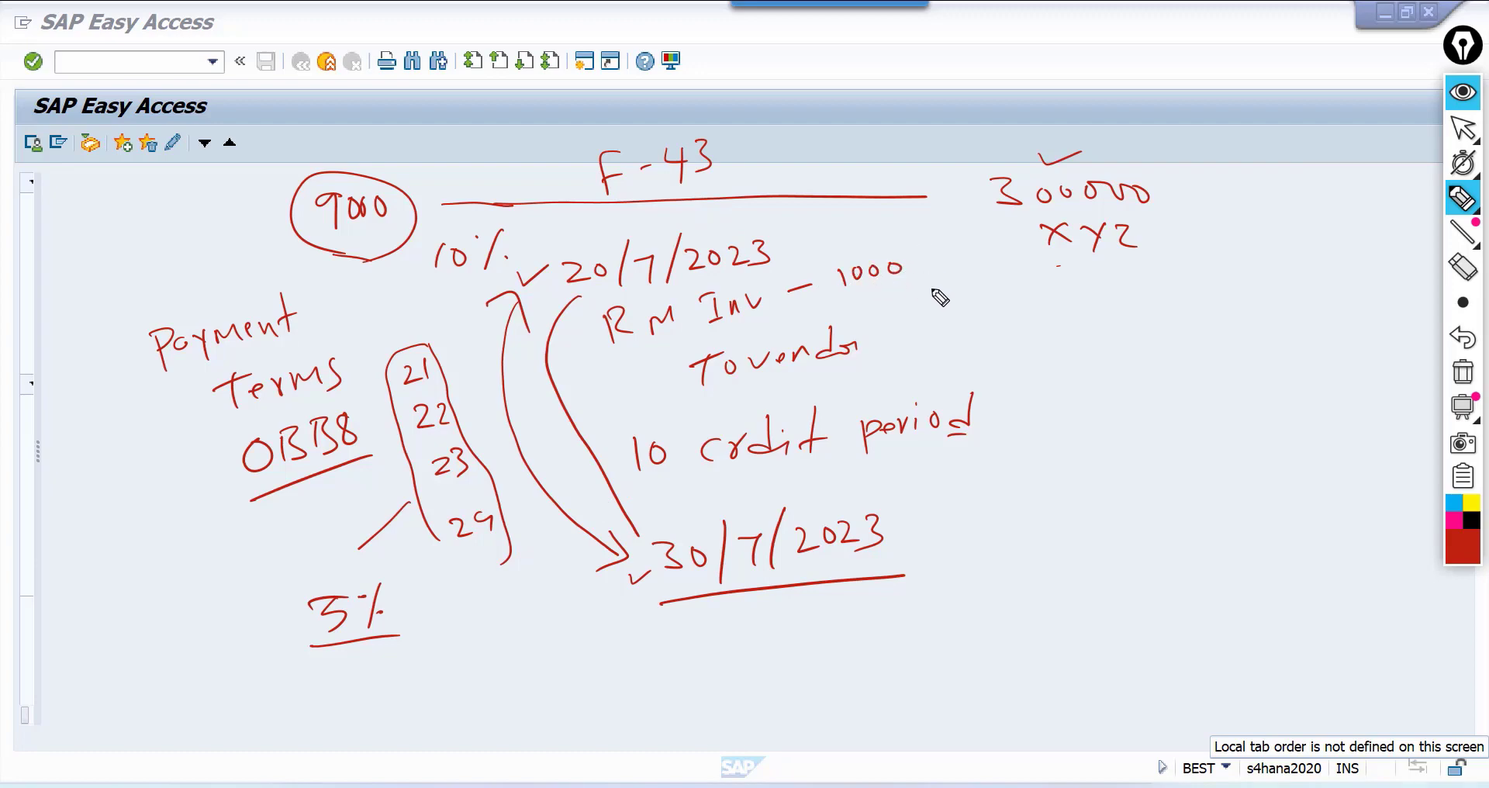
pyautogui.moveTo(895, 314)
pyautogui.mouseDown()
pyautogui.moveTo(904, 327)
pyautogui.moveTo(952, 309)
pyautogui.mouseUp()
pyautogui.moveTo(929, 319); pyautogui.dragTo(950, 319)
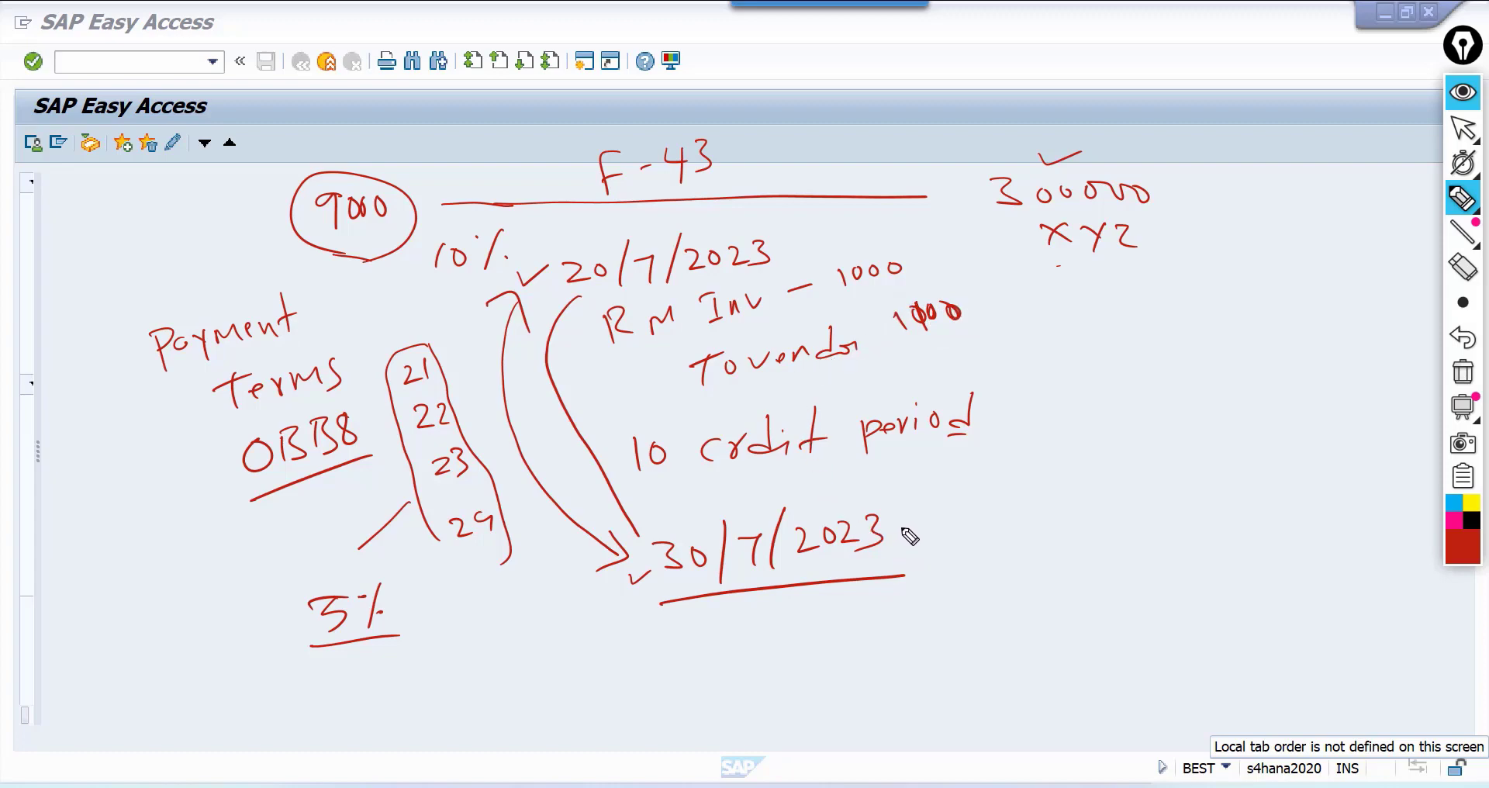
# Tick the 30/7/2023 due date and the 5% discount, and draw a curved arrow from 9000 to the vendor number
pyautogui.moveTo(901, 532); pyautogui.dragTo(947, 513)
pyautogui.moveTo(411, 610); pyautogui.dragTo(440, 599)
pyautogui.moveTo(379, 189)
pyautogui.mouseDown()
pyautogui.moveTo(563, 117)
pyautogui.moveTo(981, 194)
pyautogui.moveTo(971, 210)
pyautogui.mouseUp()
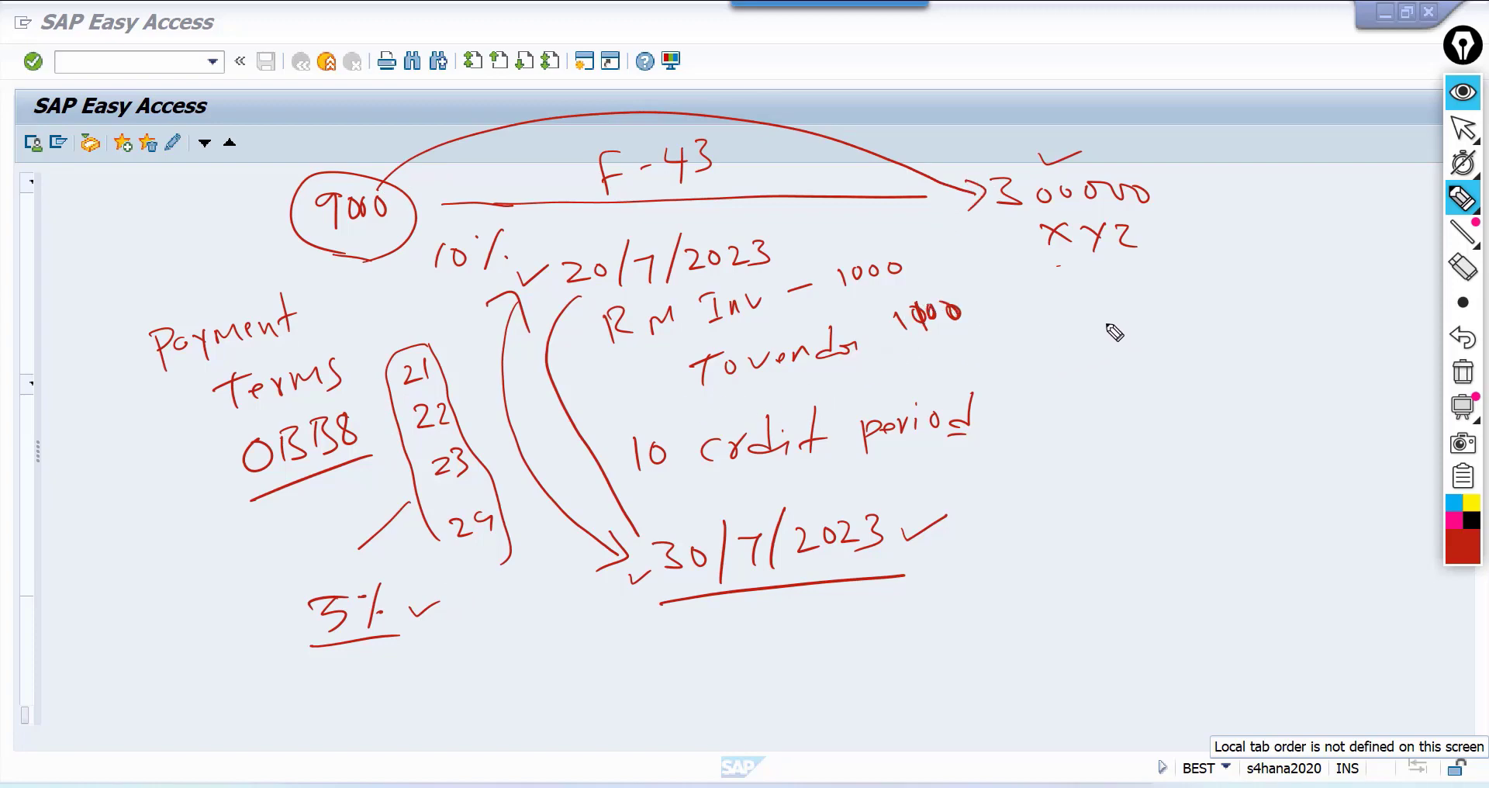
# Write the payment date 29/7/2023 with the entry lines "Vendor Dr - 1100" and "To Bank" below it
pyautogui.moveTo(1096, 335)
pyautogui.mouseDown()
pyautogui.moveTo(1118, 346)
pyautogui.moveTo(1126, 333)
pyautogui.moveTo(1139, 357)
pyautogui.moveTo(1183, 329)
pyautogui.moveTo(1187, 354)
pyautogui.mouseUp()
pyautogui.moveTo(1216, 309); pyautogui.dragTo(1207, 355)
pyautogui.moveTo(1229, 325)
pyautogui.mouseDown()
pyautogui.moveTo(1247, 339)
pyautogui.moveTo(1266, 326)
pyautogui.mouseUp()
pyautogui.moveTo(1271, 321)
pyautogui.mouseDown()
pyautogui.moveTo(1288, 341)
pyautogui.moveTo(1314, 331)
pyautogui.mouseUp()
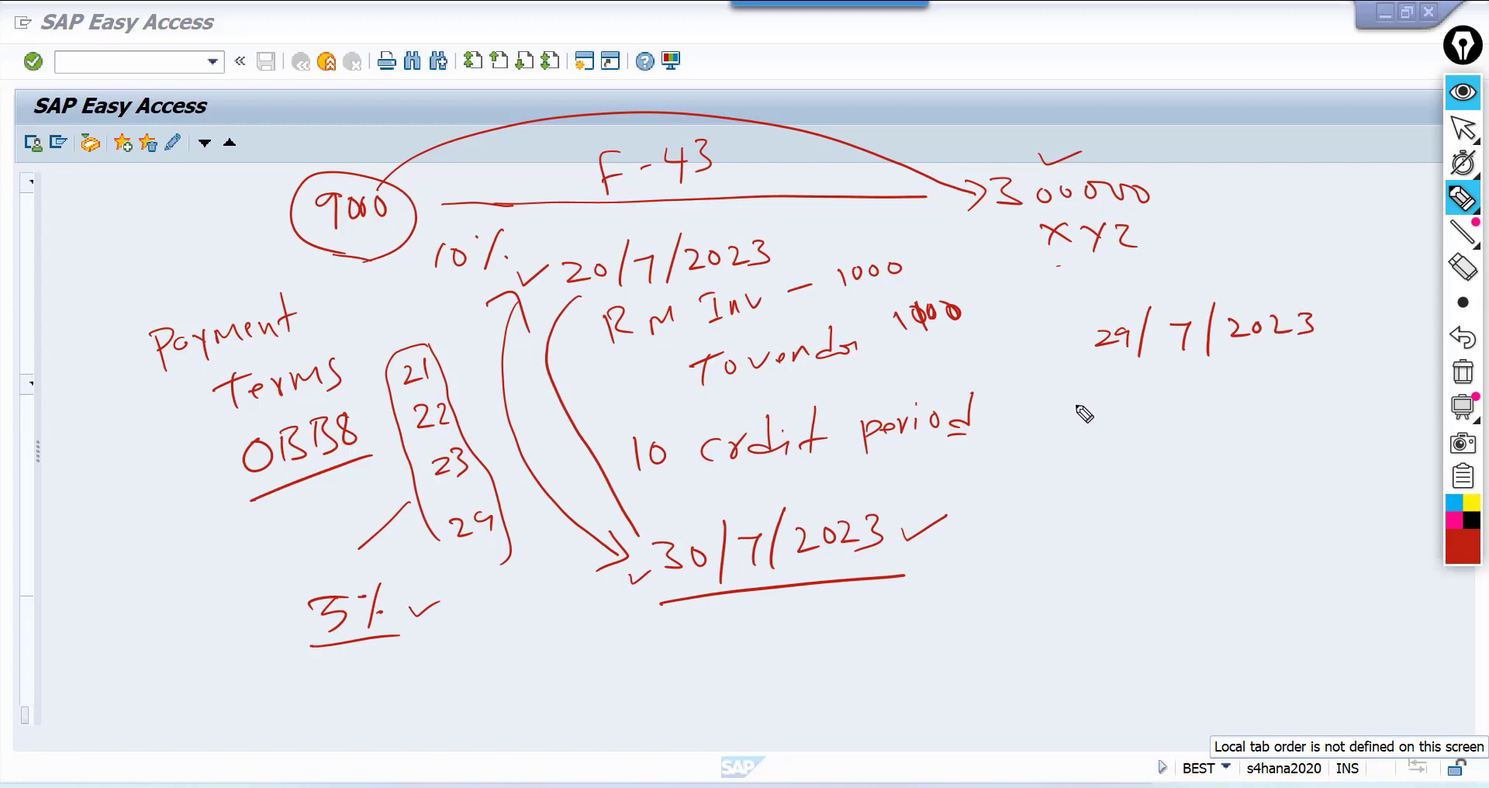
pyautogui.moveTo(1073, 404)
pyautogui.mouseDown()
pyautogui.moveTo(1174, 420)
pyautogui.moveTo(1204, 401)
pyautogui.moveTo(1390, 378)
pyautogui.mouseUp()
pyautogui.moveTo(1134, 464)
pyautogui.mouseDown()
pyautogui.moveTo(1178, 457)
pyautogui.moveTo(1155, 491)
pyautogui.moveTo(1177, 467)
pyautogui.mouseUp()
pyautogui.moveTo(1220, 459)
pyautogui.mouseDown()
pyautogui.moveTo(1223, 489)
pyautogui.moveTo(1343, 458)
pyautogui.mouseUp()
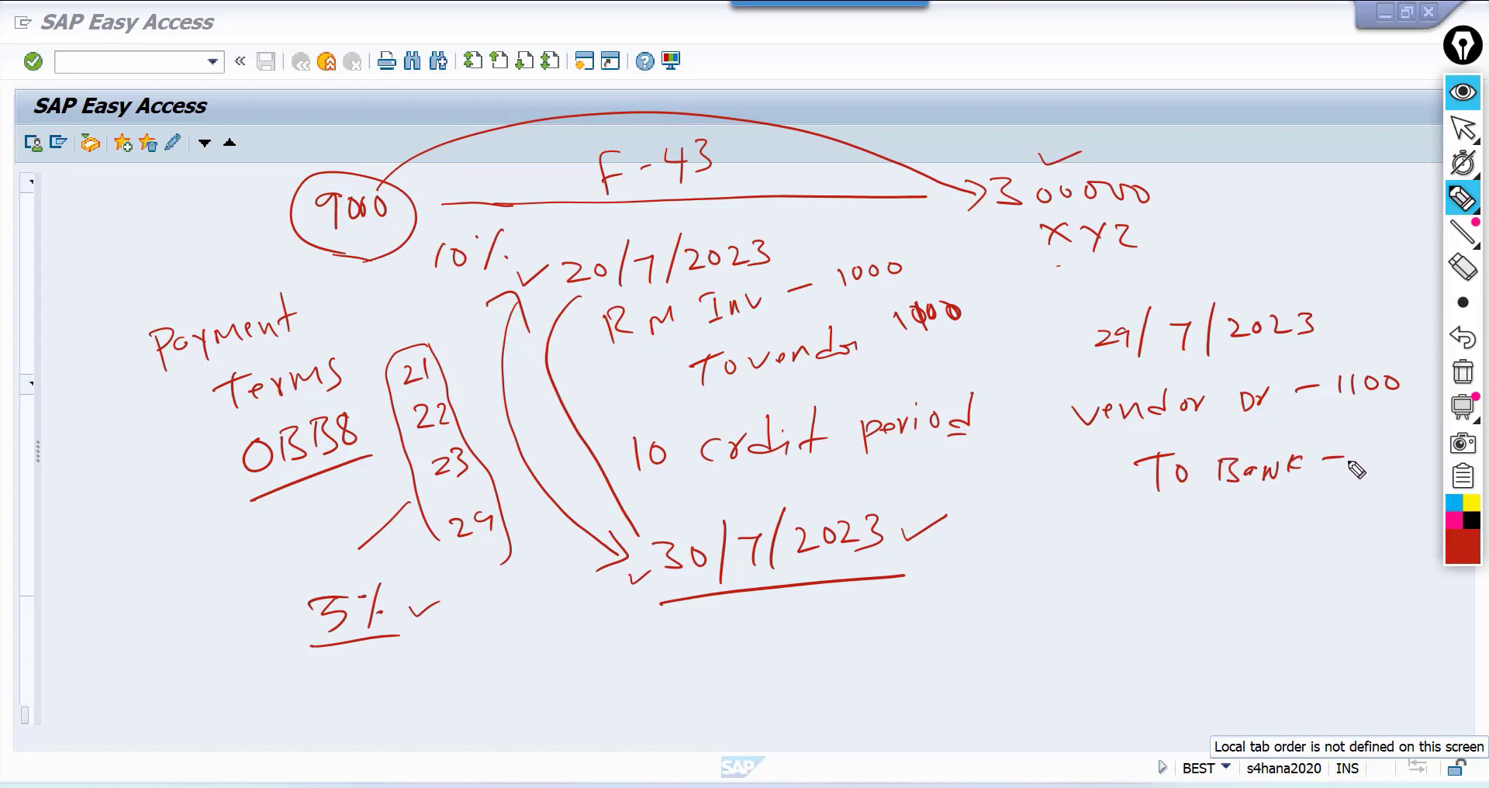
# Mark the discount of 55 above the vendor amount 1100 and write 1045 beside To Bank
pyautogui.moveTo(1371, 361); pyautogui.dragTo(1384, 342)
pyautogui.moveTo(1379, 294)
pyautogui.mouseDown()
pyautogui.moveTo(1366, 312)
pyautogui.moveTo(1411, 289)
pyautogui.mouseUp()
pyautogui.moveTo(1400, 292); pyautogui.dragTo(1398, 313)
pyautogui.moveTo(1363, 439)
pyautogui.mouseDown()
pyautogui.moveTo(1360, 458)
pyautogui.moveTo(1382, 439)
pyautogui.moveTo(1407, 447)
pyautogui.mouseUp()
pyautogui.moveTo(1403, 434)
pyautogui.mouseDown()
pyautogui.moveTo(1402, 455)
pyautogui.moveTo(1415, 453)
pyautogui.mouseUp()
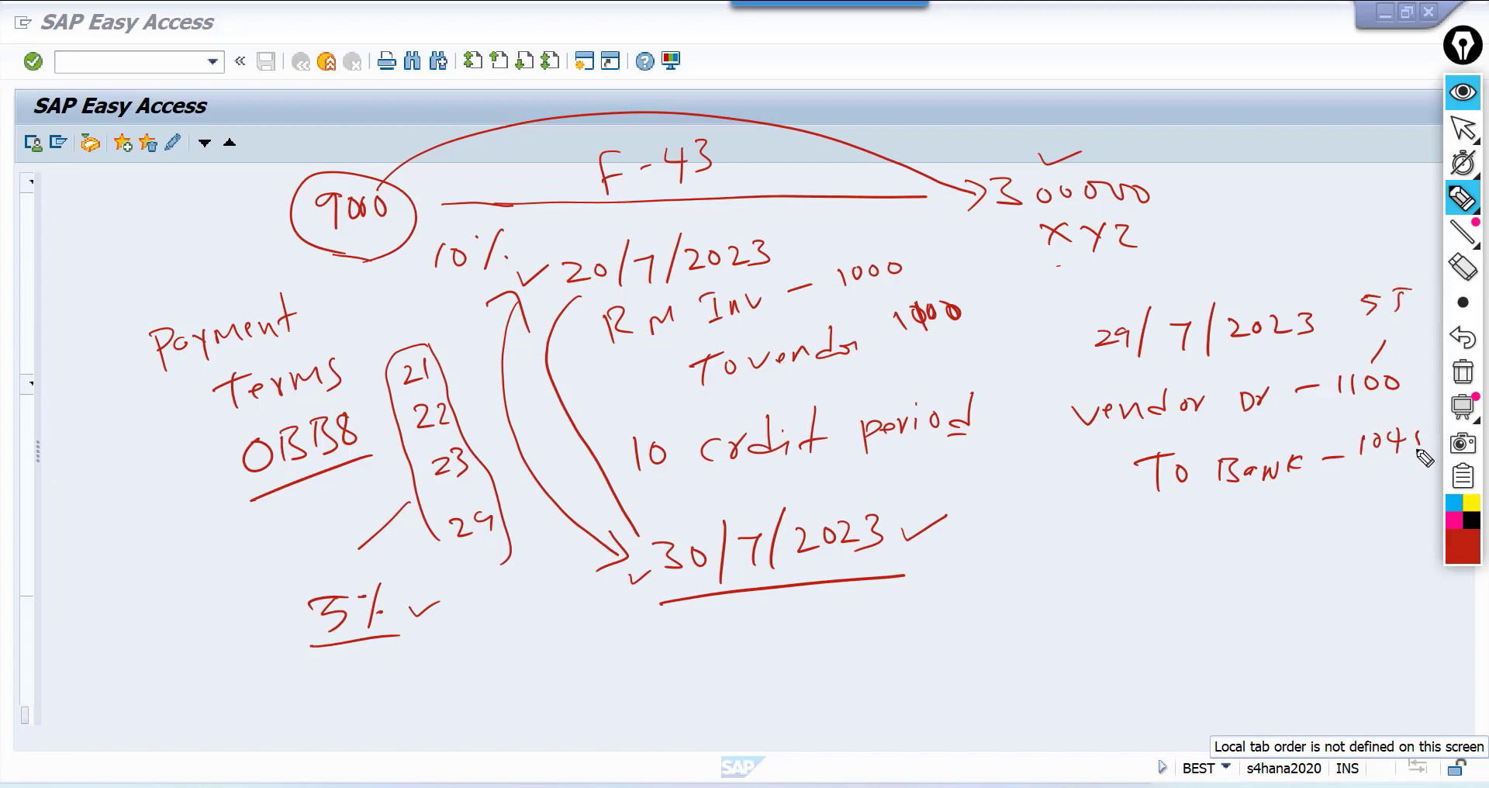
# Add the entry line "To Cash D - 55" below the bank line and underline the 55
pyautogui.moveTo(1160, 529); pyautogui.dragTo(1198, 525)
pyautogui.moveTo(1183, 527)
pyautogui.mouseDown()
pyautogui.moveTo(1186, 548)
pyautogui.moveTo(1245, 543)
pyautogui.mouseUp()
pyautogui.moveTo(1272, 532)
pyautogui.mouseDown()
pyautogui.moveTo(1284, 544)
pyautogui.moveTo(1409, 521)
pyautogui.mouseUp()
pyautogui.click(1316, 524)
pyautogui.moveTo(1343, 562); pyautogui.dragTo(1398, 549)
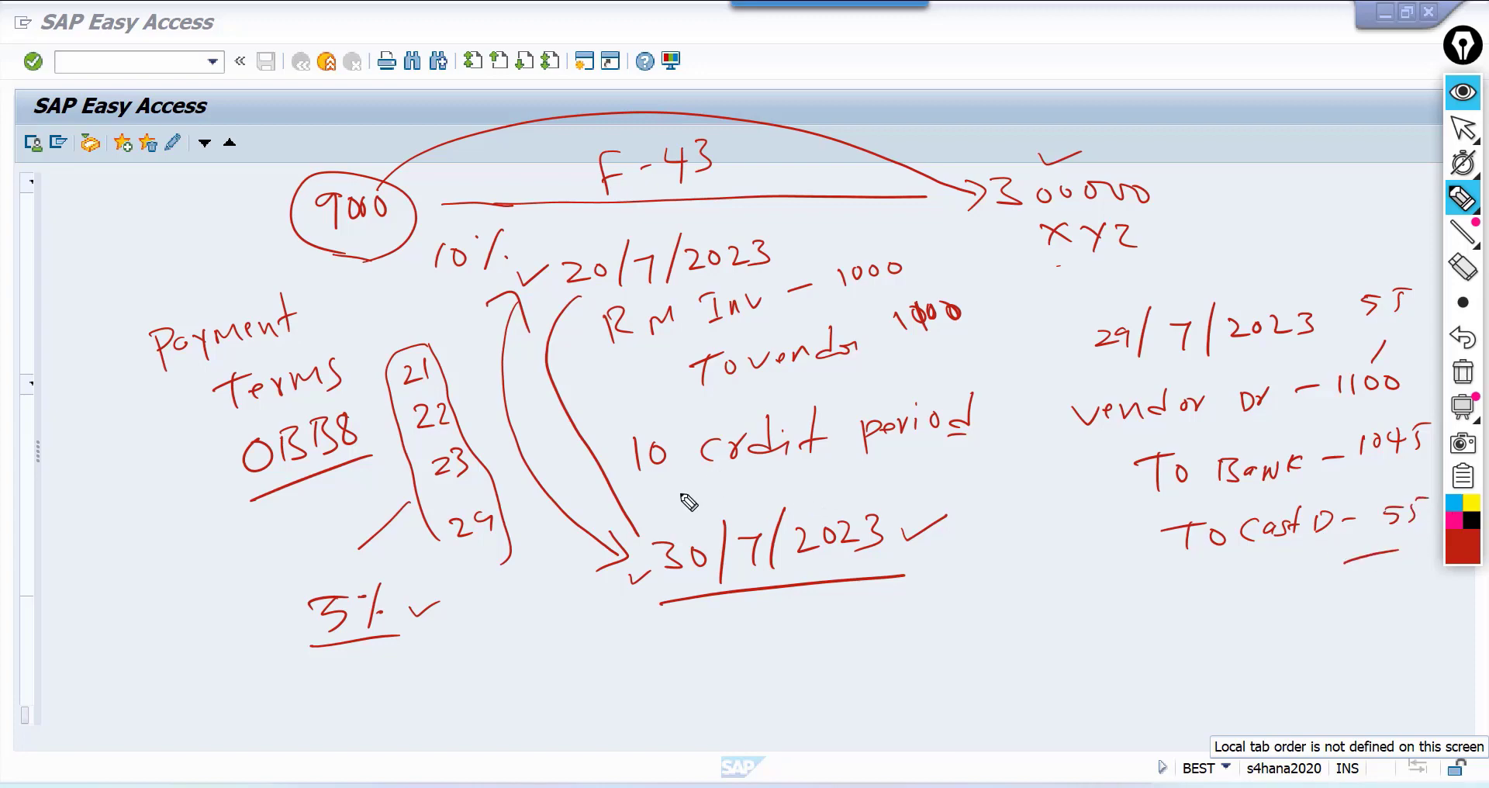
# Draw a tick and a cross beside the cash discount line and write a circled 1100 below it
pyautogui.moveTo(1104, 533); pyautogui.dragTo(1162, 529)
pyautogui.moveTo(1040, 535)
pyautogui.mouseDown()
pyautogui.moveTo(1084, 570)
pyautogui.moveTo(1038, 572)
pyautogui.mouseUp()
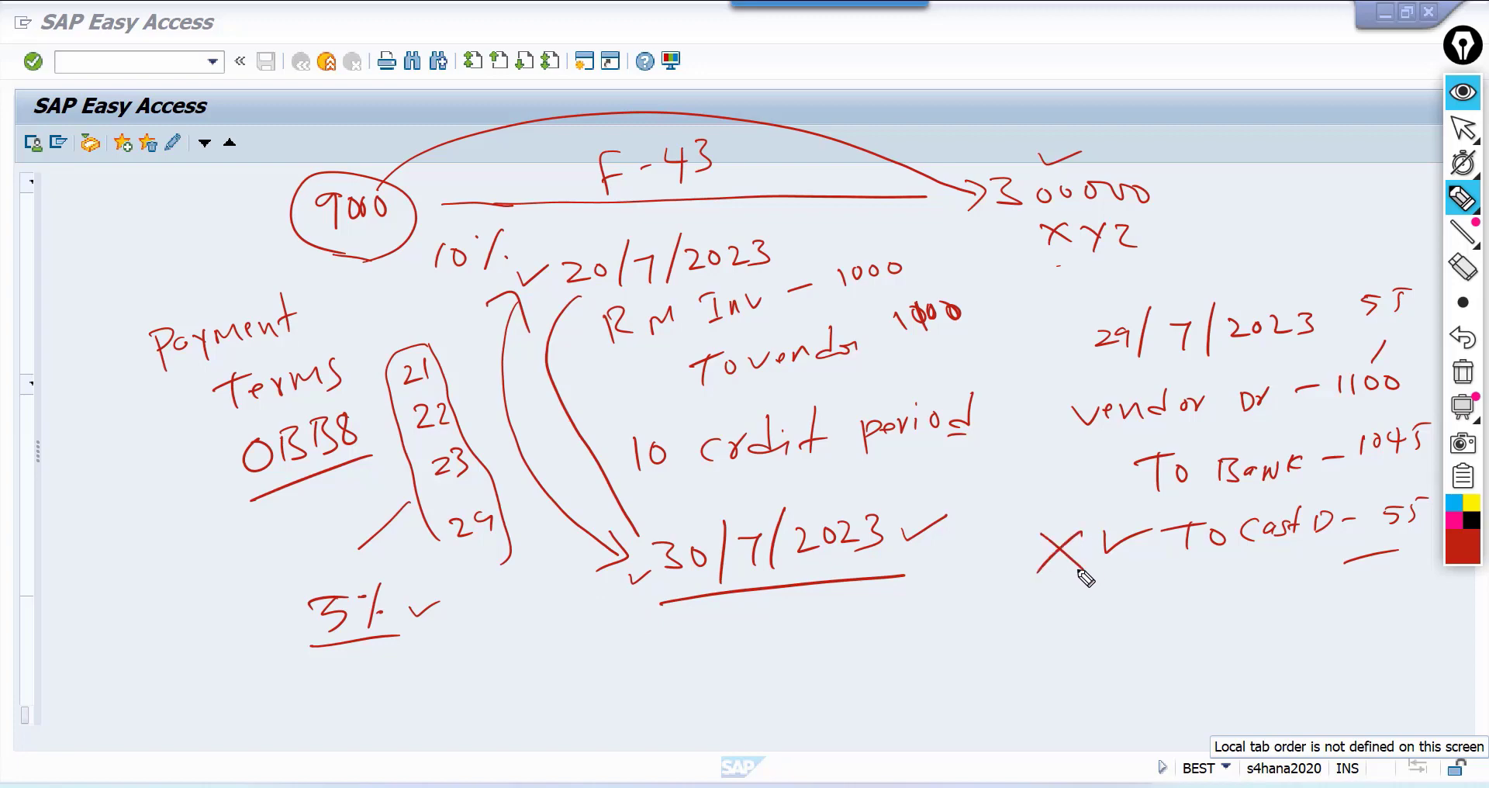
pyautogui.moveTo(1118, 614); pyautogui.dragTo(1116, 645)
pyautogui.moveTo(1138, 611)
pyautogui.mouseDown()
pyautogui.moveTo(1136, 643)
pyautogui.moveTo(1185, 619)
pyautogui.mouseUp()
pyautogui.moveTo(1172, 668)
pyautogui.mouseDown()
pyautogui.moveTo(1208, 588)
pyautogui.moveTo(1167, 668)
pyautogui.mouseUp()
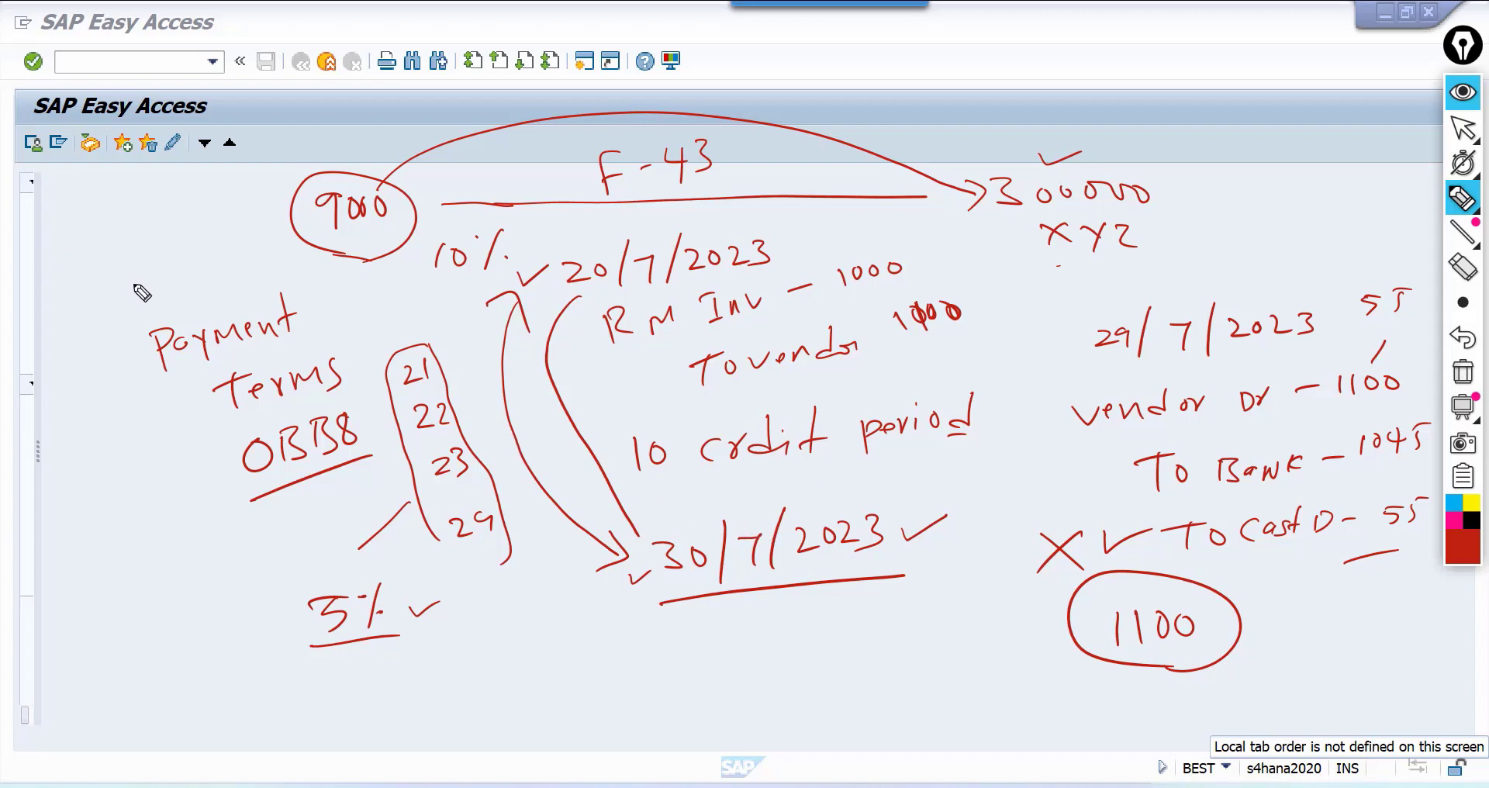
# Tick the Payment Terms note and write a circled GL linked by a line to the cash discount entry
pyautogui.moveTo(155, 297); pyautogui.dragTo(197, 260)
pyautogui.moveTo(1275, 556)
pyautogui.mouseDown()
pyautogui.moveTo(1326, 621)
pyautogui.moveTo(1290, 656)
pyautogui.moveTo(1327, 655)
pyautogui.moveTo(1235, 648)
pyautogui.moveTo(1303, 684)
pyautogui.mouseUp()
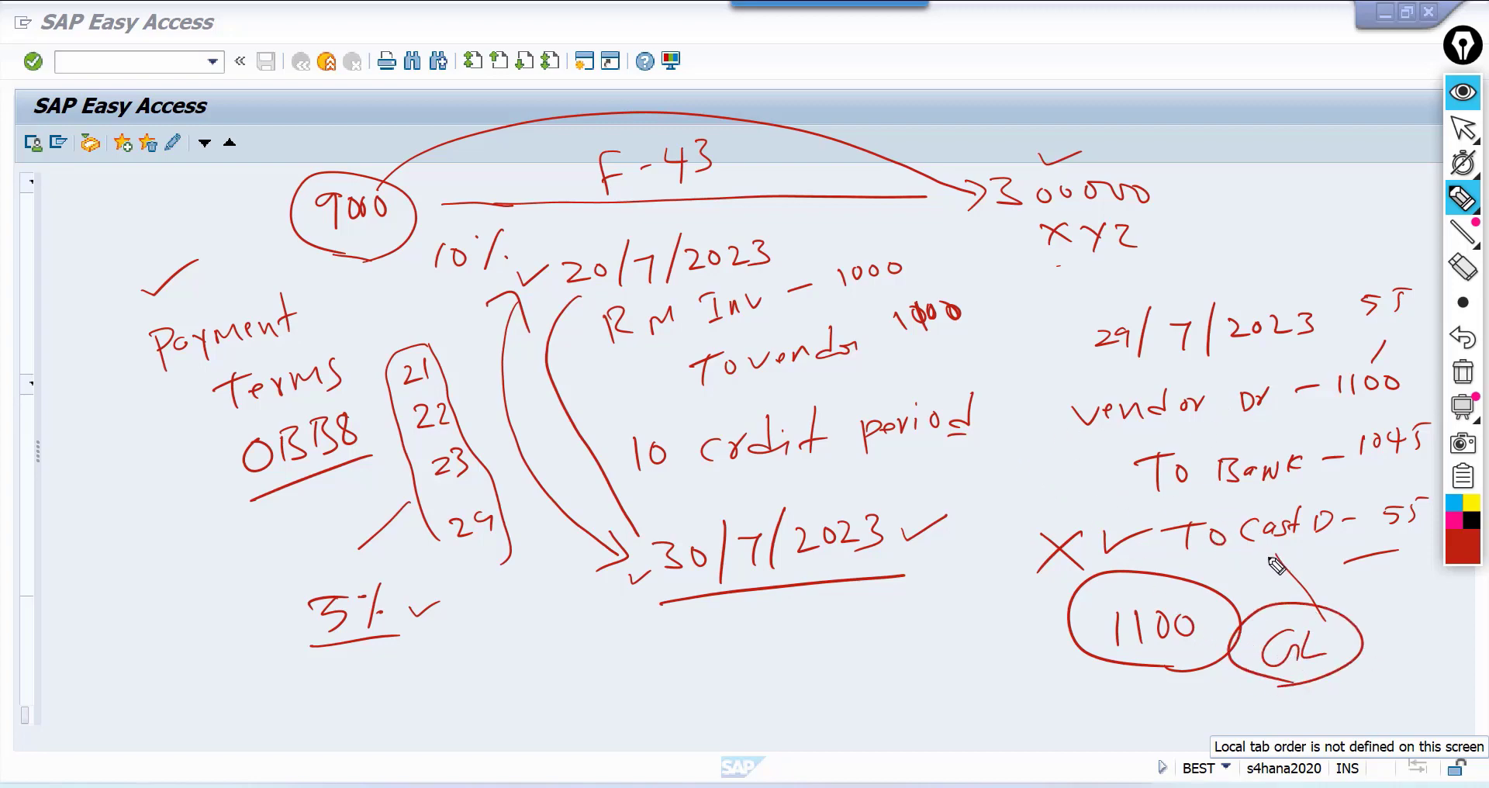
# Clear all handwritten annotations from the screen, leave drawing mode and widen the collapsed navigation tree
pyautogui.moveTo(1276, 554); pyautogui.dragTo(917, 646)
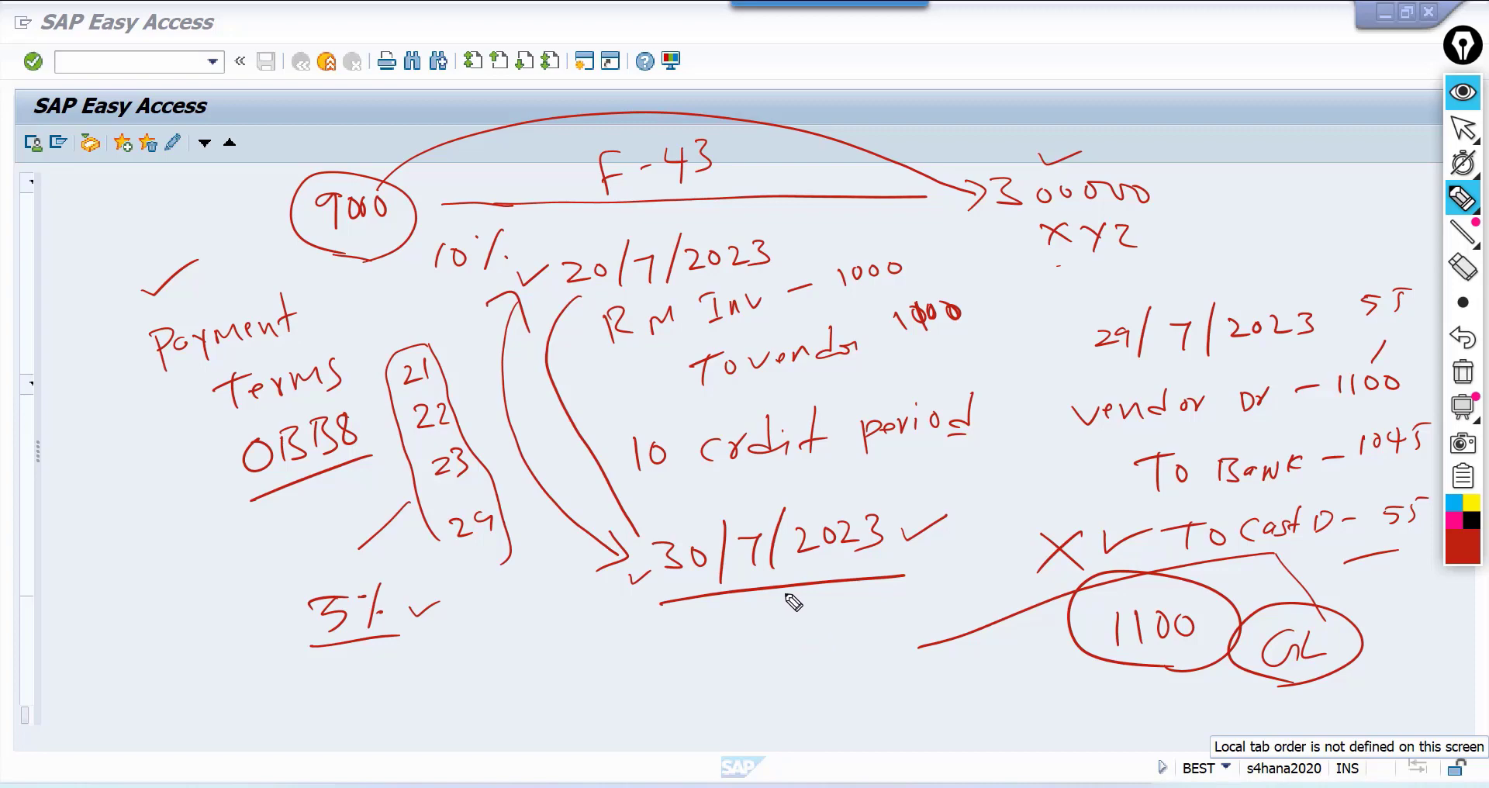
pyautogui.hotkey('ctrl', 'shift', '7')
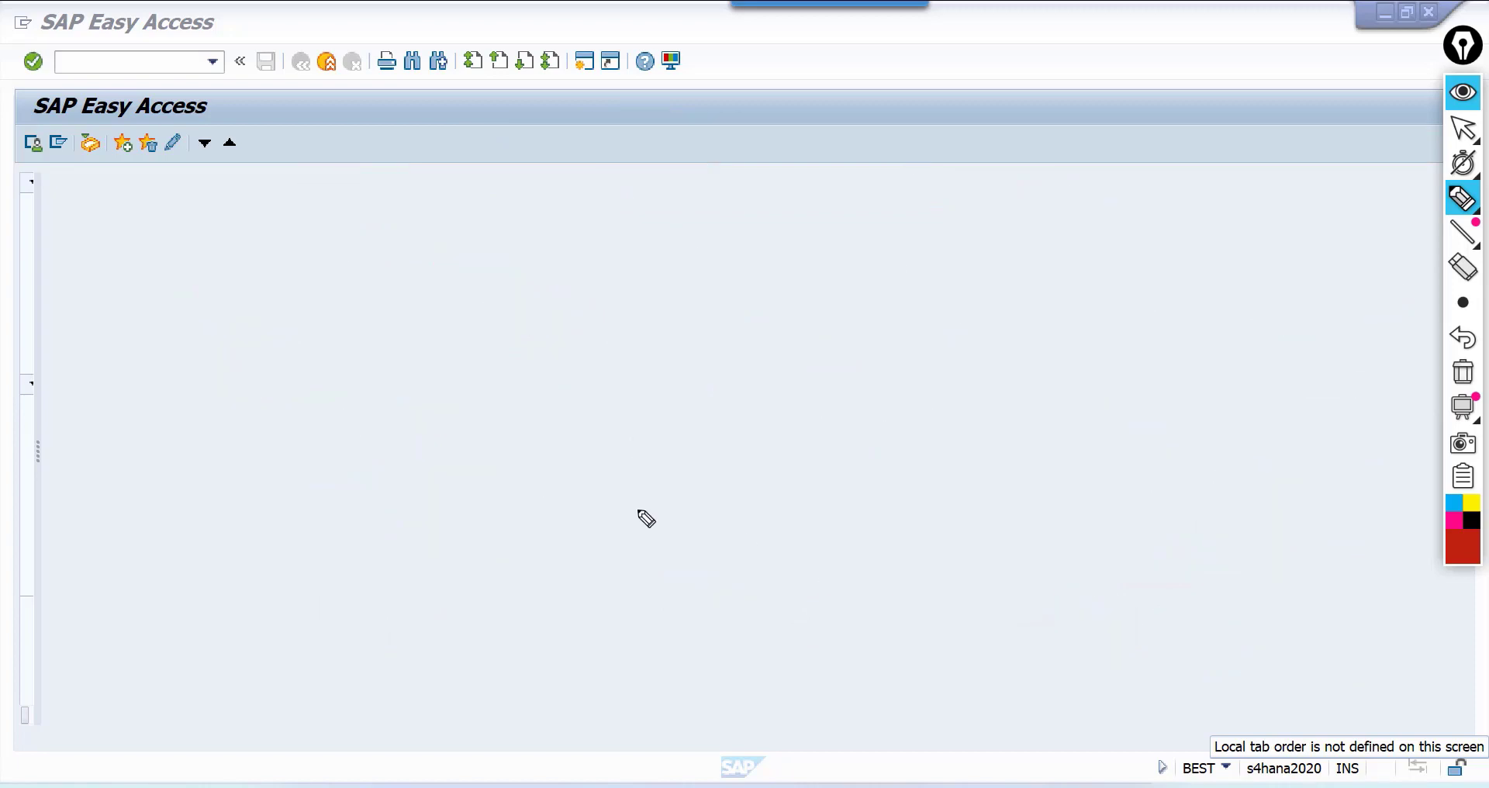
pyautogui.hotkey('ctrl', 'shift', '1')
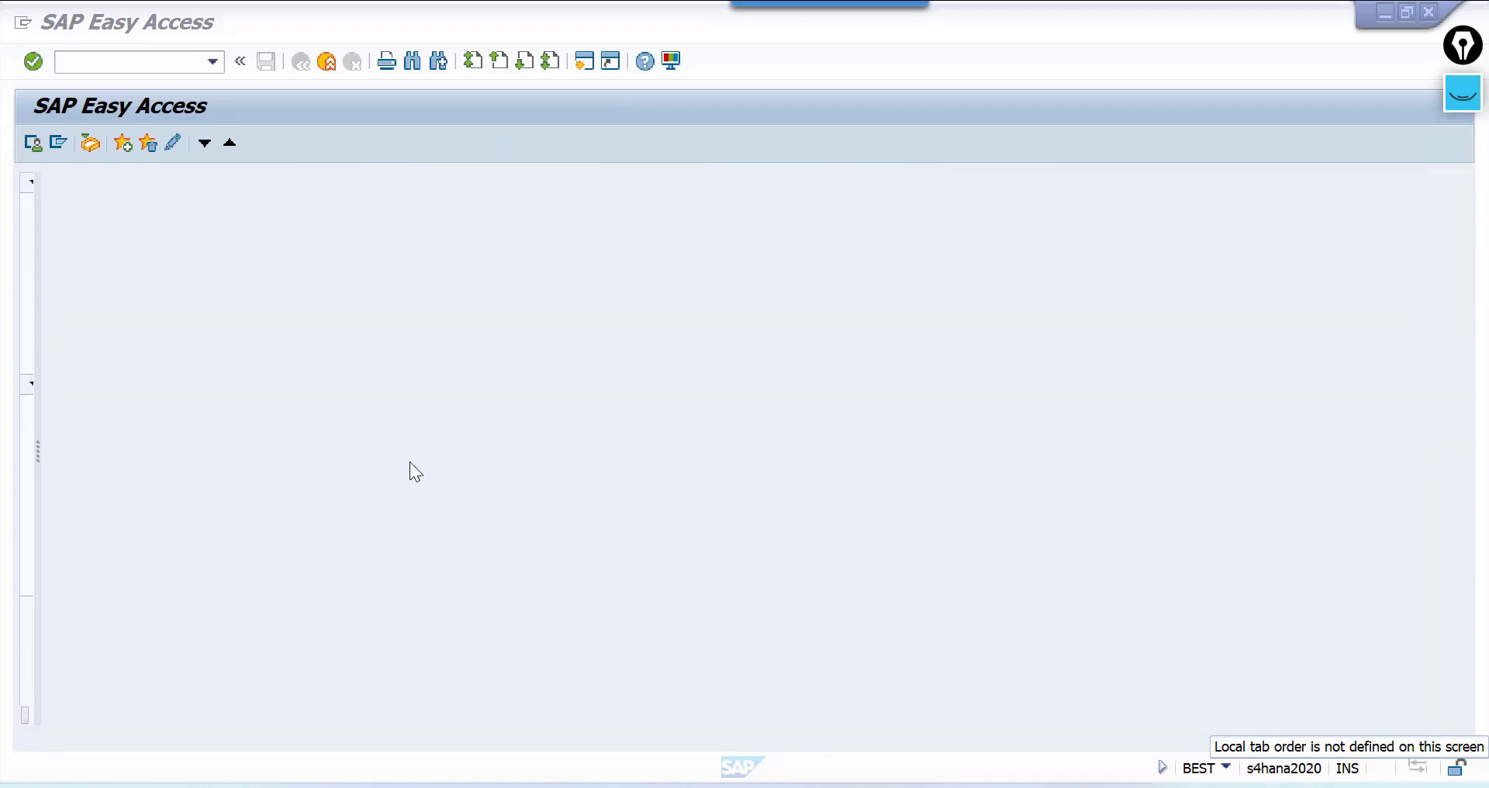
pyautogui.click(37, 447)
pyautogui.moveTo(584, 395); pyautogui.dragTo(624, 397)
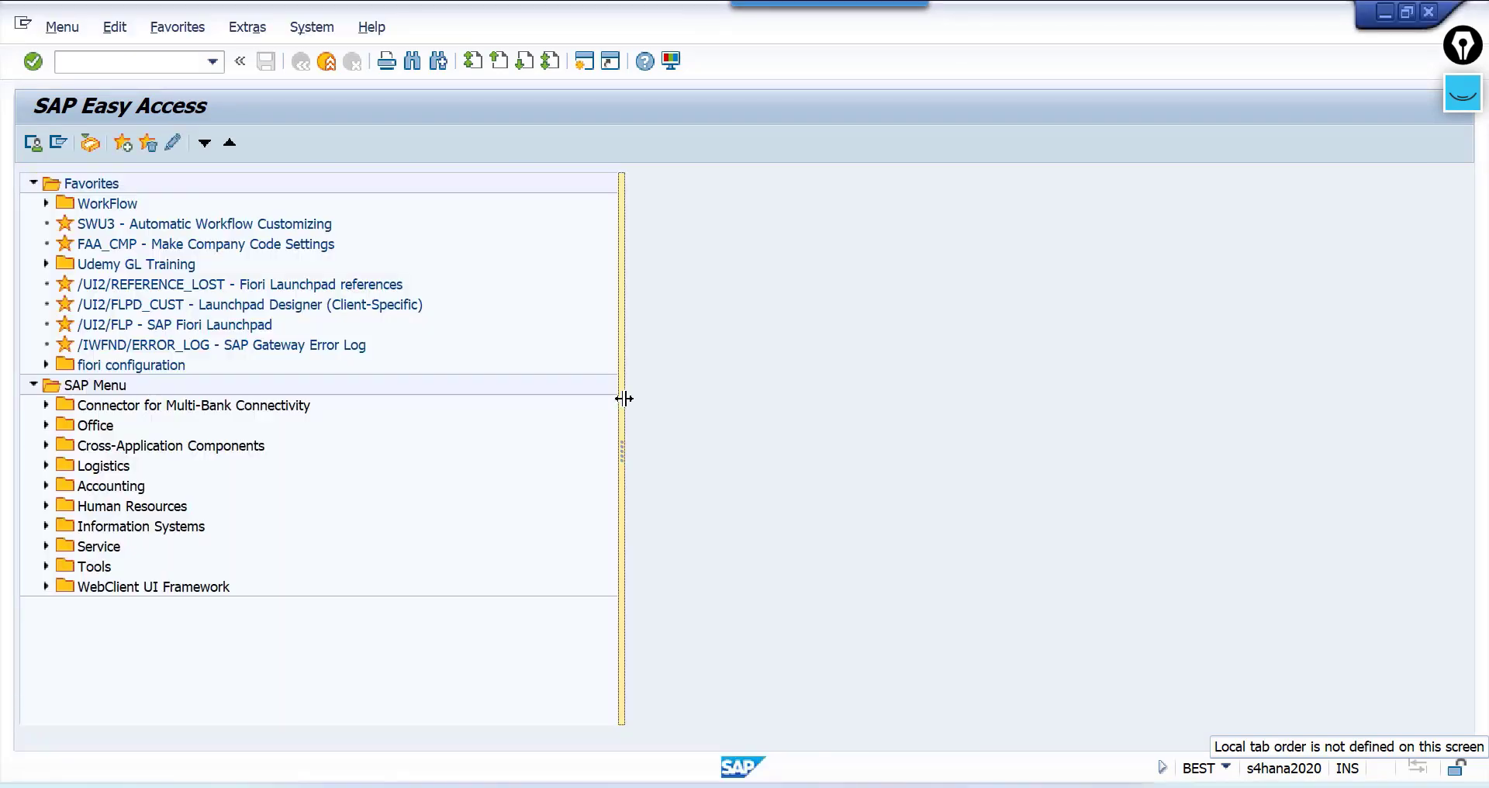
# Switch to ap.pdf and, in the Setting Upper Limit for Cash Discount section, underline Employees, OBA4 and Upper
pyautogui.hotkey('alt', 'Tab')
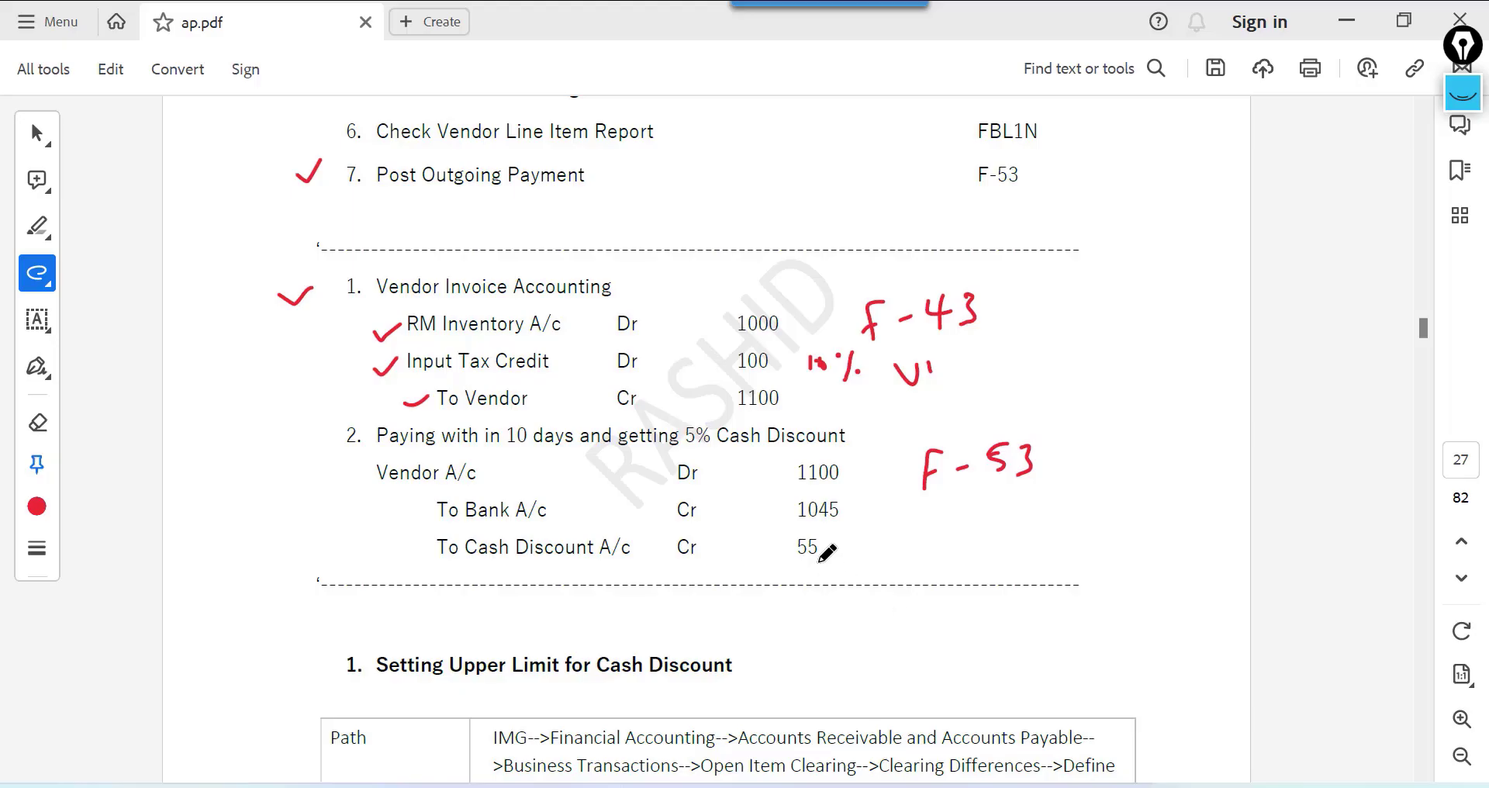
pyautogui.scroll(-9, 827, 552)
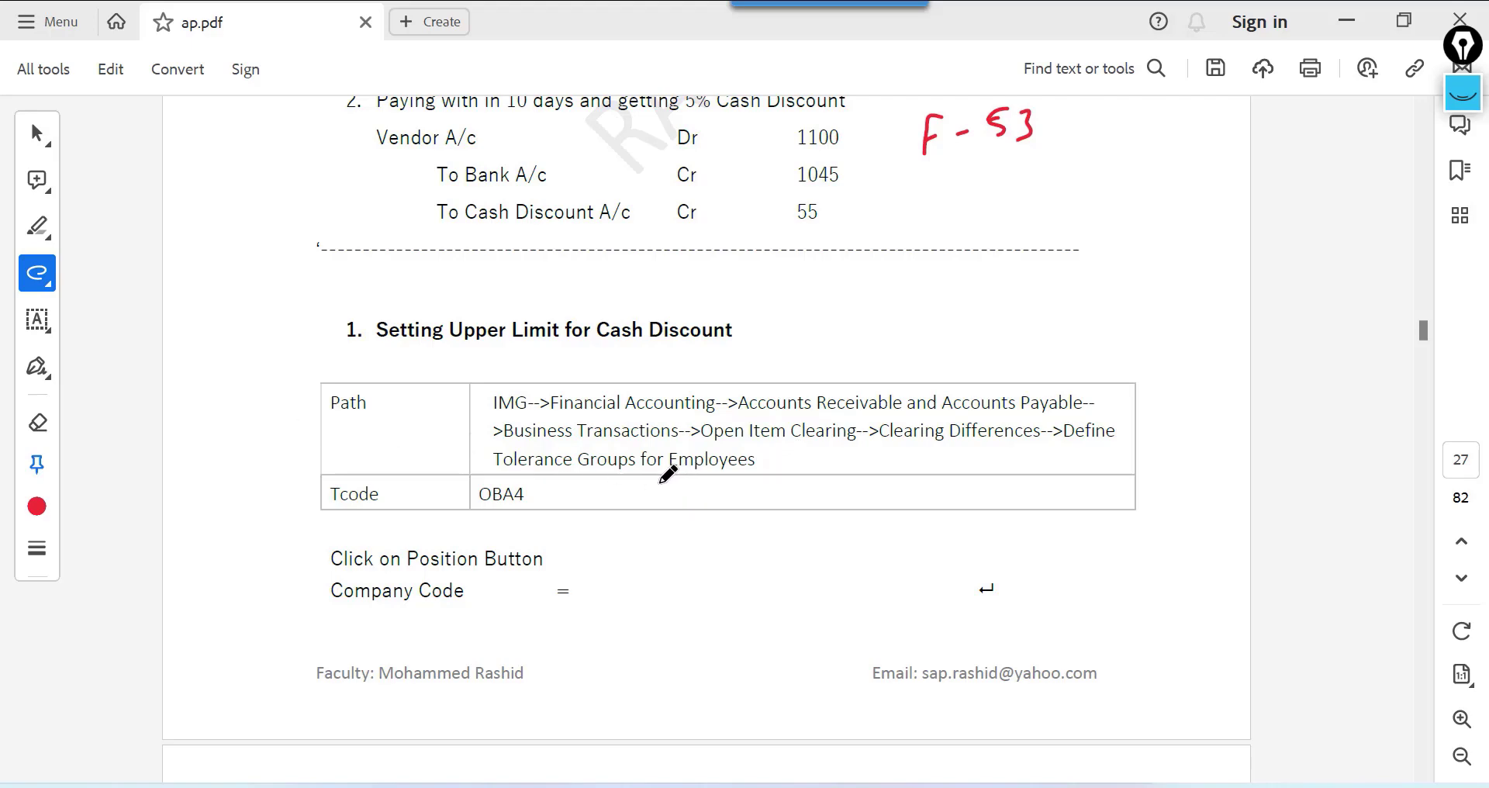
pyautogui.moveTo(660, 481); pyautogui.dragTo(771, 485)
pyautogui.moveTo(474, 524); pyautogui.dragTo(555, 508)
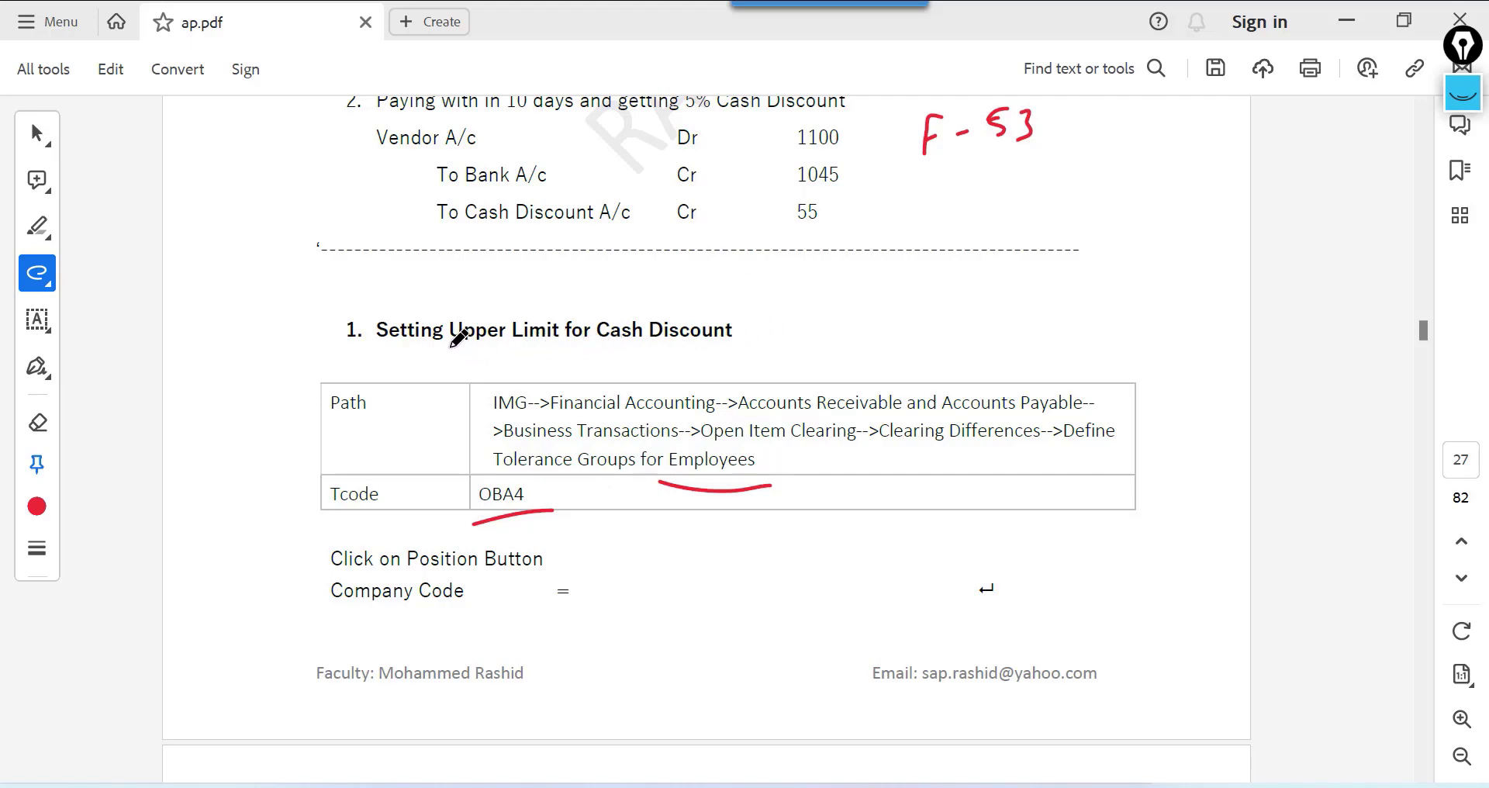
pyautogui.moveTo(450, 346); pyautogui.dragTo(515, 345)
# Write the example calculation 1000, 5% = 50 beside the Setting Upper Limit heading, underlining the 1000 and the 50
pyautogui.moveTo(900, 273)
pyautogui.mouseDown()
pyautogui.moveTo(902, 302)
pyautogui.moveTo(921, 276)
pyautogui.moveTo(963, 282)
pyautogui.mouseUp()
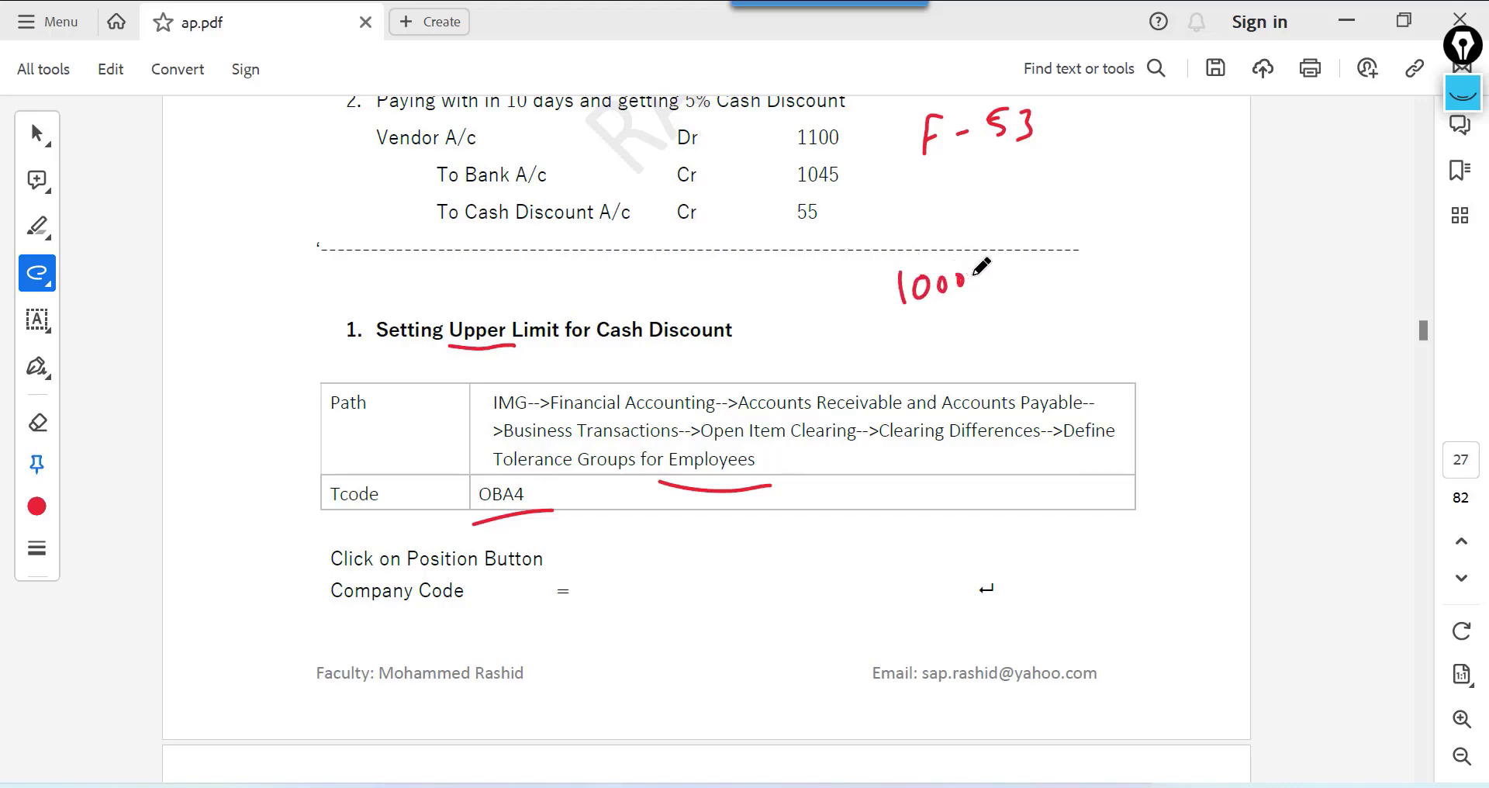
pyautogui.moveTo(890, 316)
pyautogui.mouseDown()
pyautogui.moveTo(1042, 281)
pyautogui.moveTo(1064, 251)
pyautogui.moveTo(1082, 274)
pyautogui.mouseUp()
pyautogui.click(1073, 240)
pyautogui.click(1105, 263)
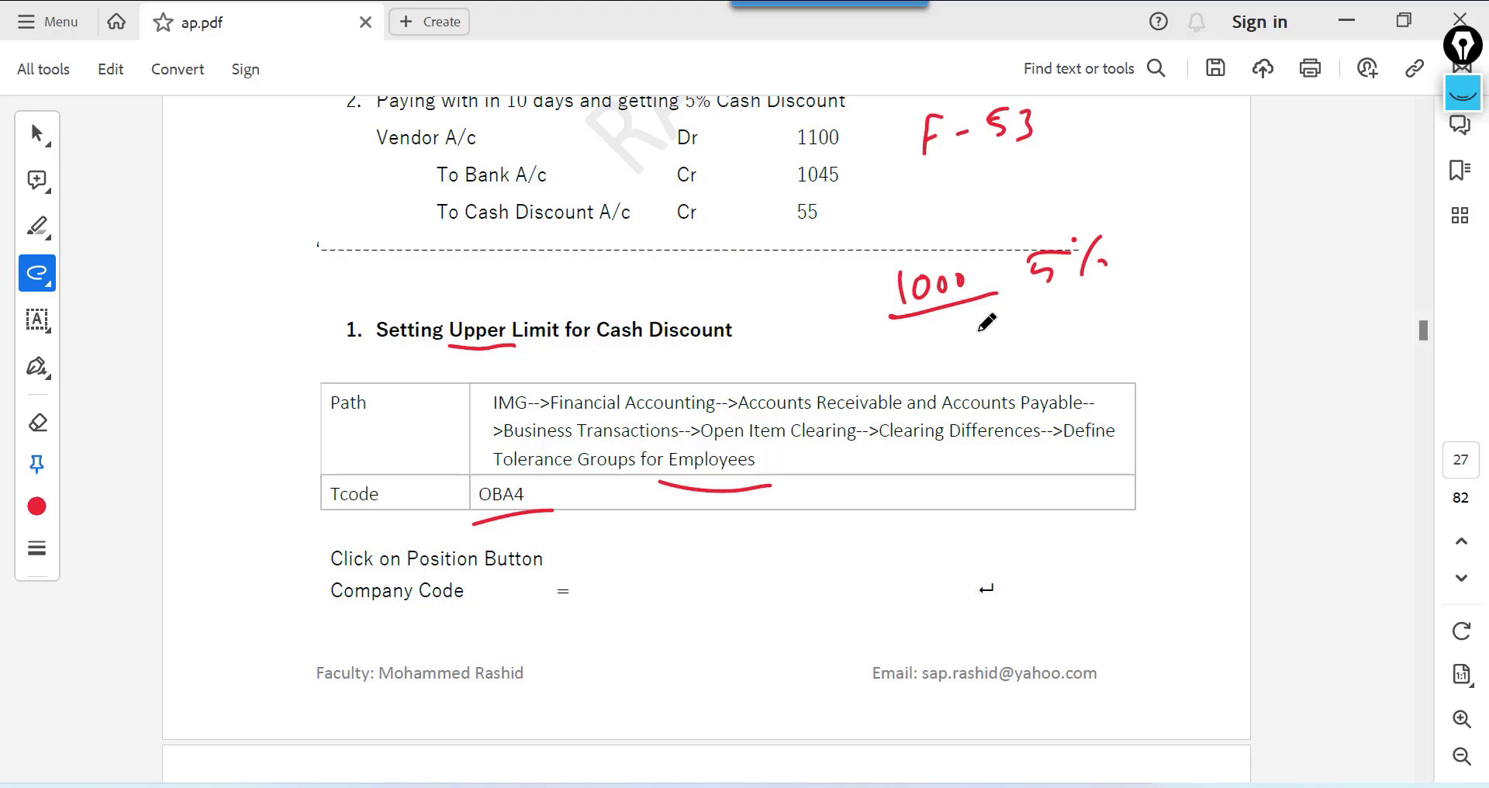
pyautogui.moveTo(980, 331); pyautogui.dragTo(1005, 326)
pyautogui.moveTo(982, 341); pyautogui.dragTo(1068, 317)
pyautogui.moveTo(1022, 361); pyautogui.dragTo(1067, 349)
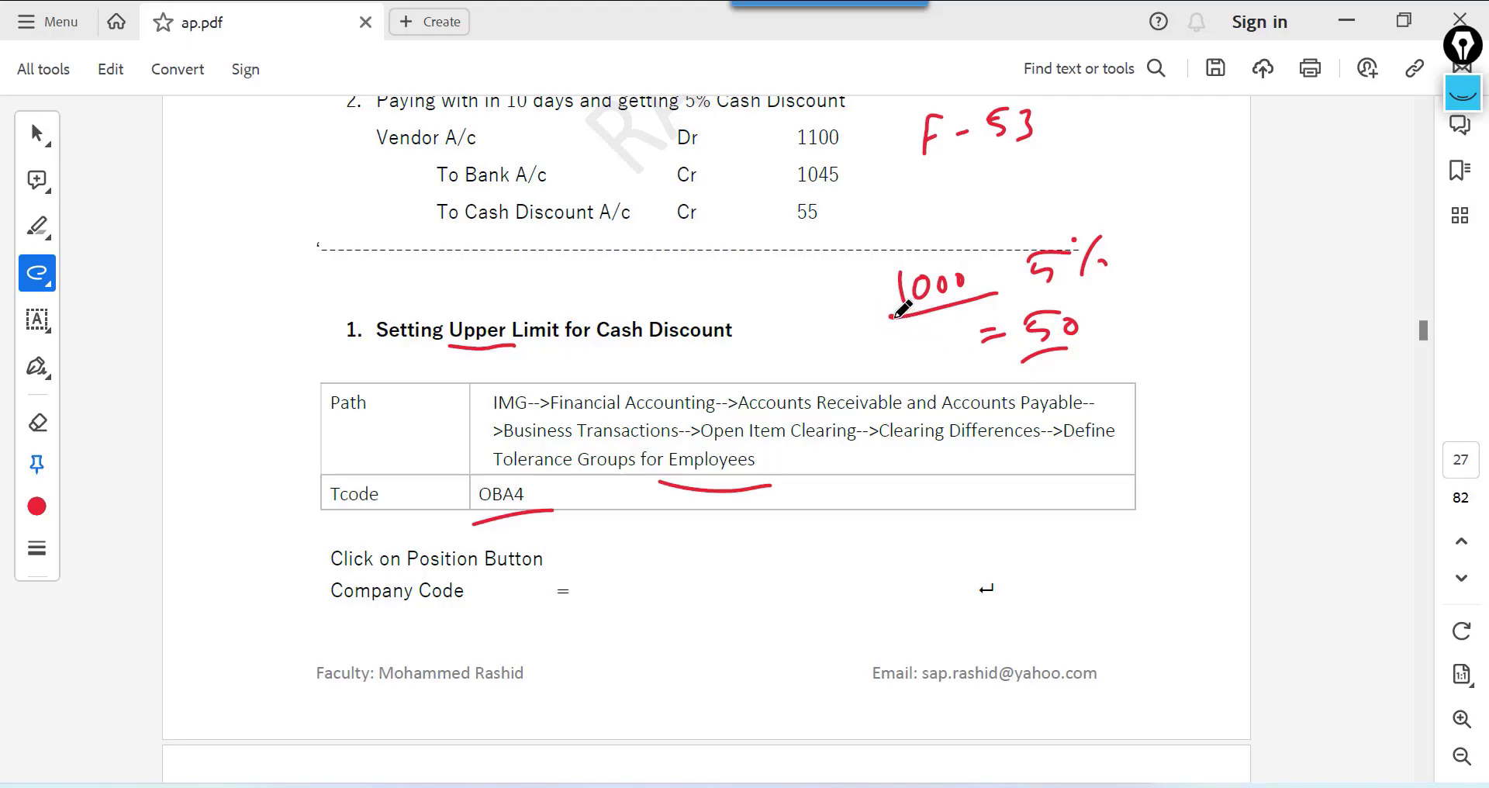
# Add ticks above and below Limit in the heading, tick the handwritten 50 and extend its underline
pyautogui.moveTo(520, 306); pyautogui.dragTo(549, 292)
pyautogui.moveTo(1058, 300); pyautogui.dragTo(1083, 293)
pyautogui.moveTo(1047, 353); pyautogui.dragTo(1093, 350)
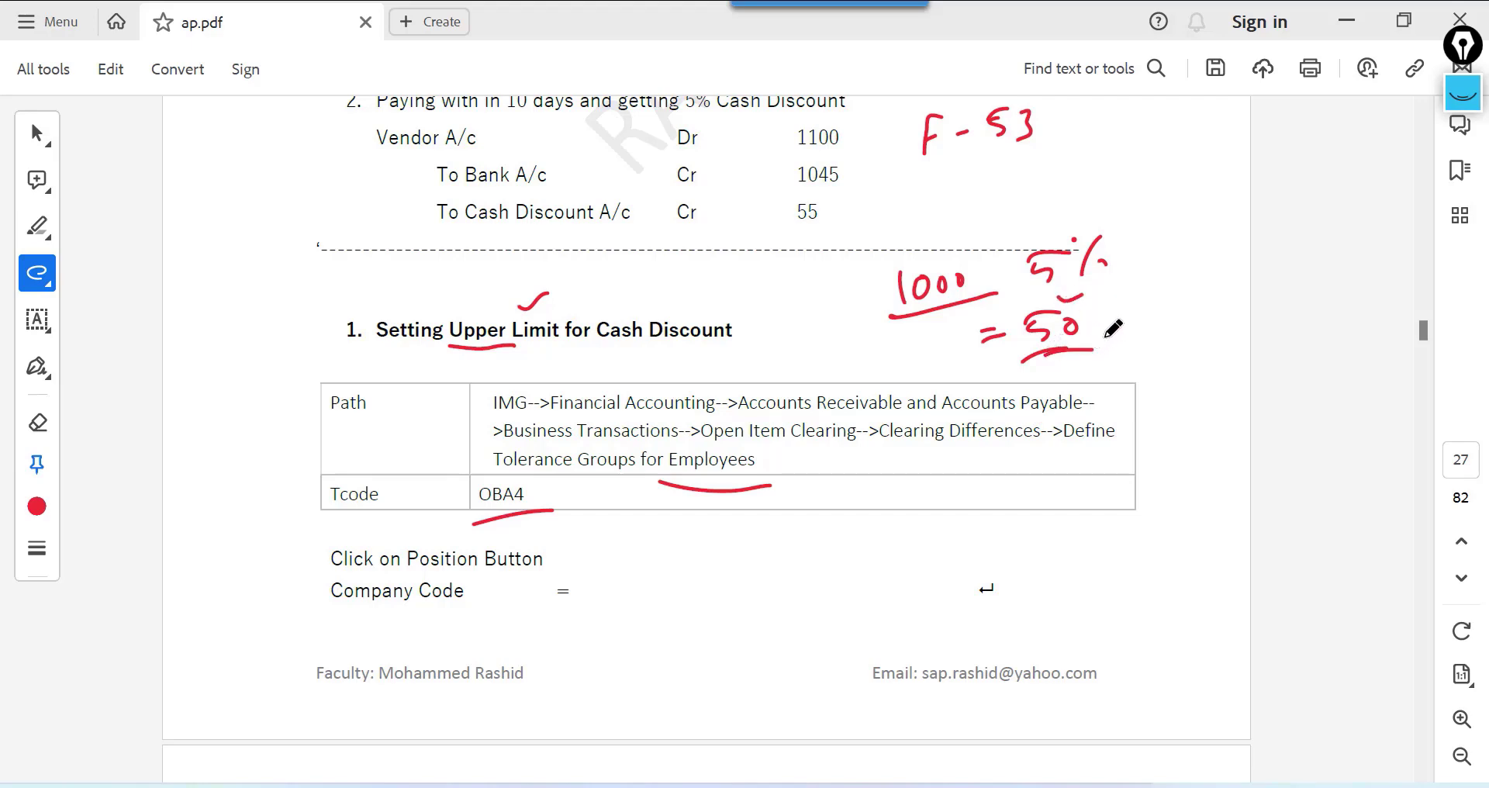
pyautogui.moveTo(532, 345)
pyautogui.mouseDown()
pyautogui.moveTo(541, 356)
pyautogui.moveTo(566, 335)
pyautogui.mouseUp()
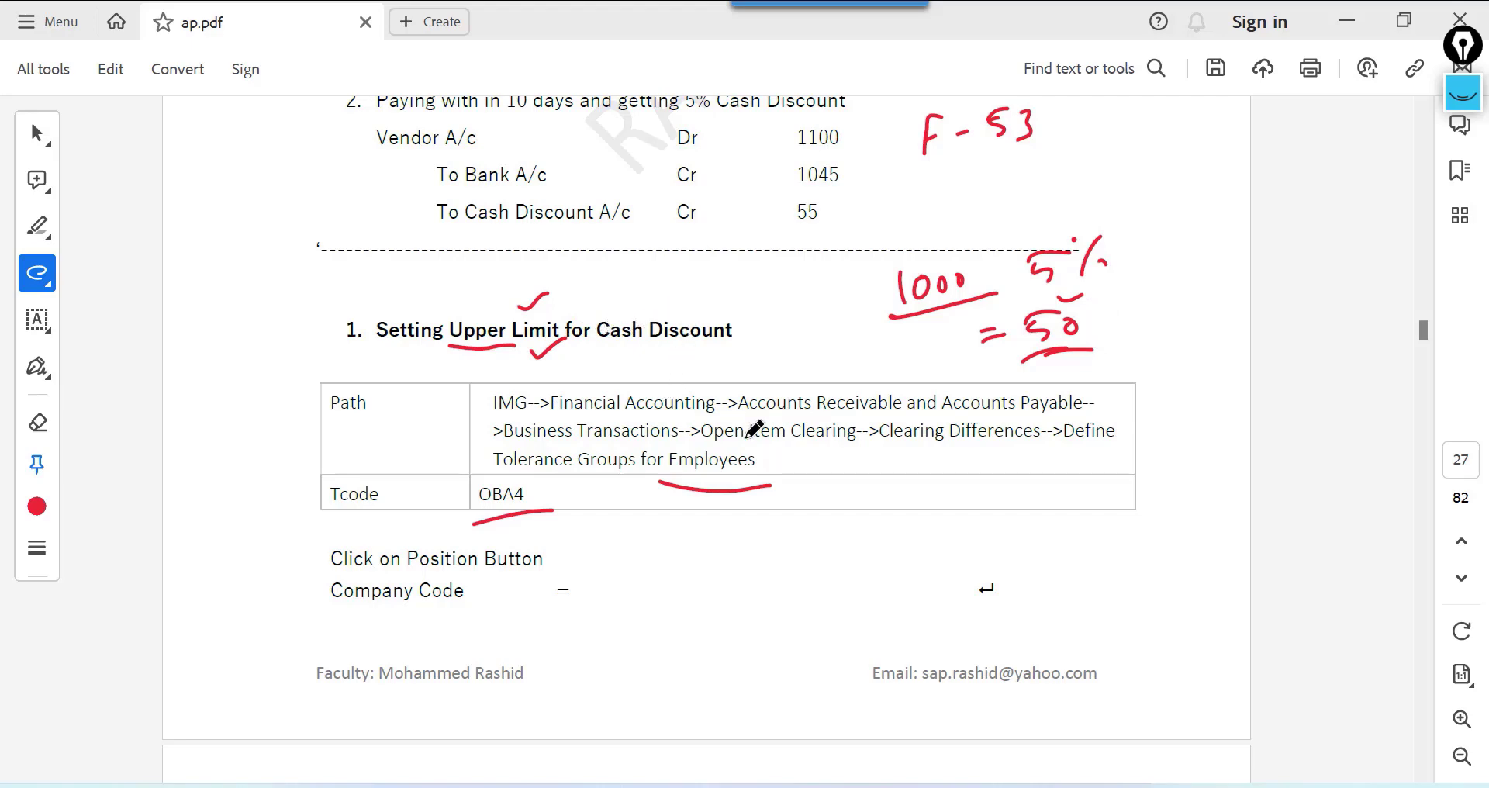
# Delete the handwritten annotations from the PDF page and switch back to the SAP Easy Access window
pyautogui.rightClick(542, 367)
pyautogui.click(582, 416)
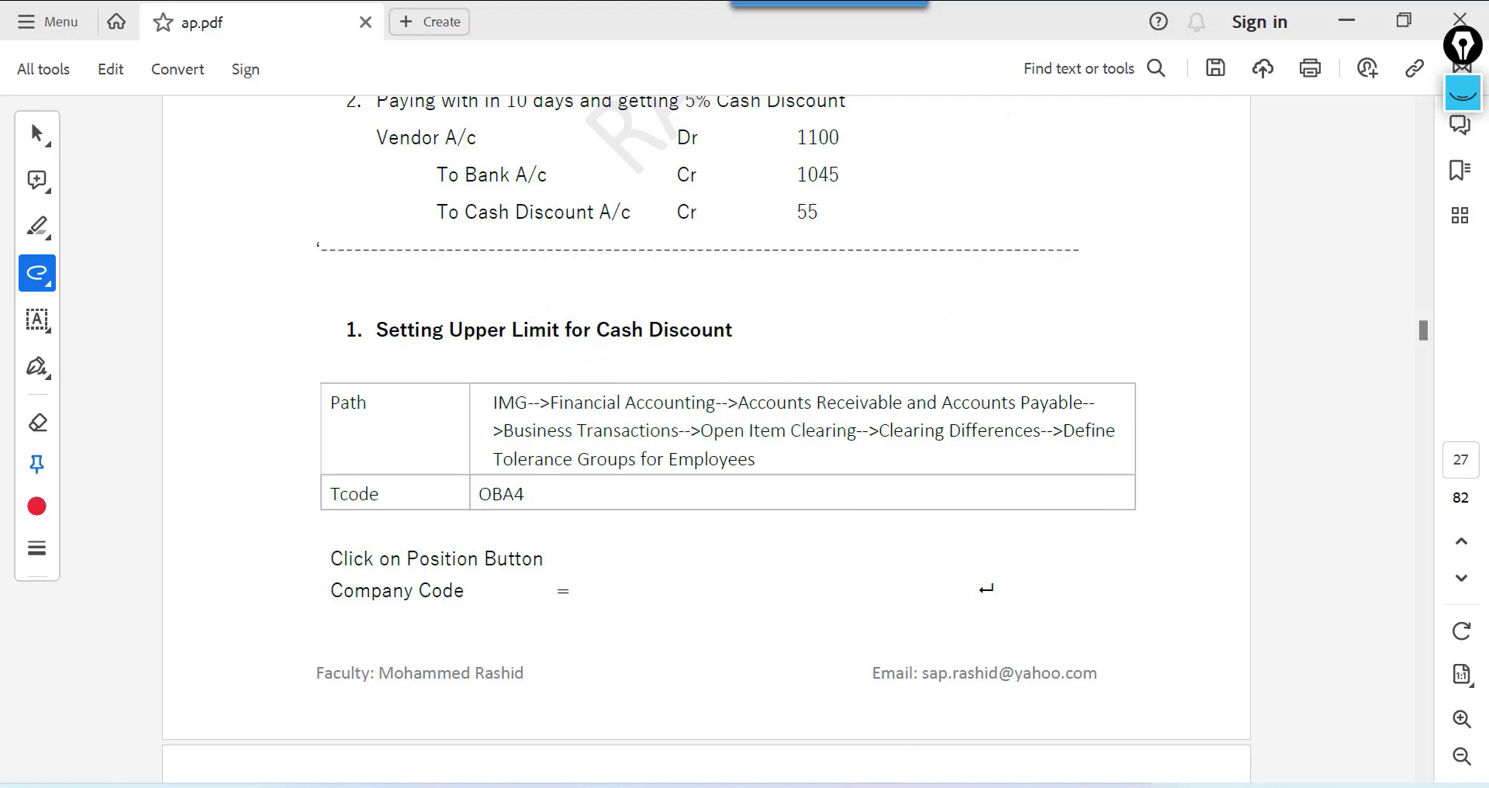
pyautogui.moveTo(882, 785)
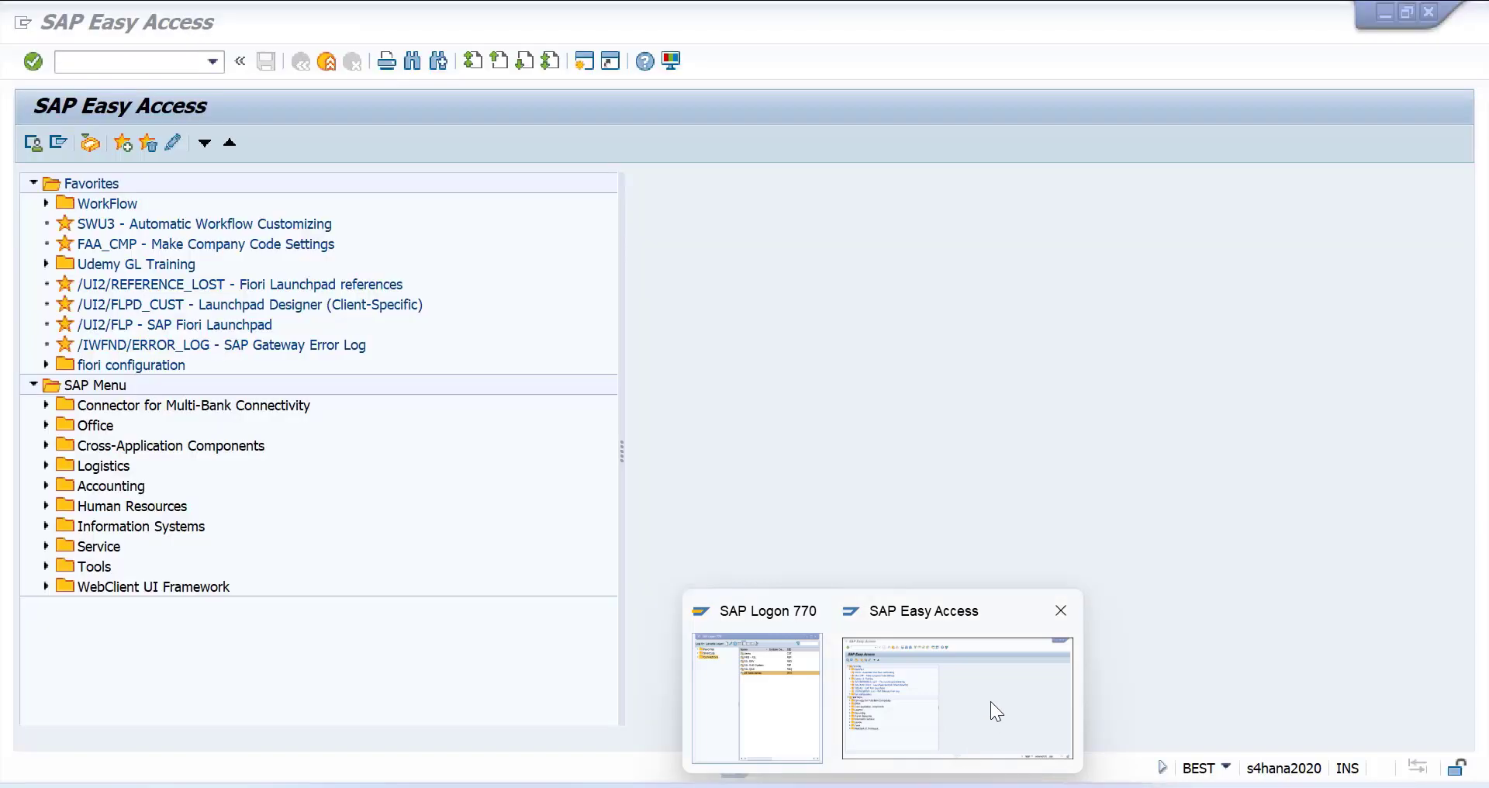
pyautogui.click(990, 706)
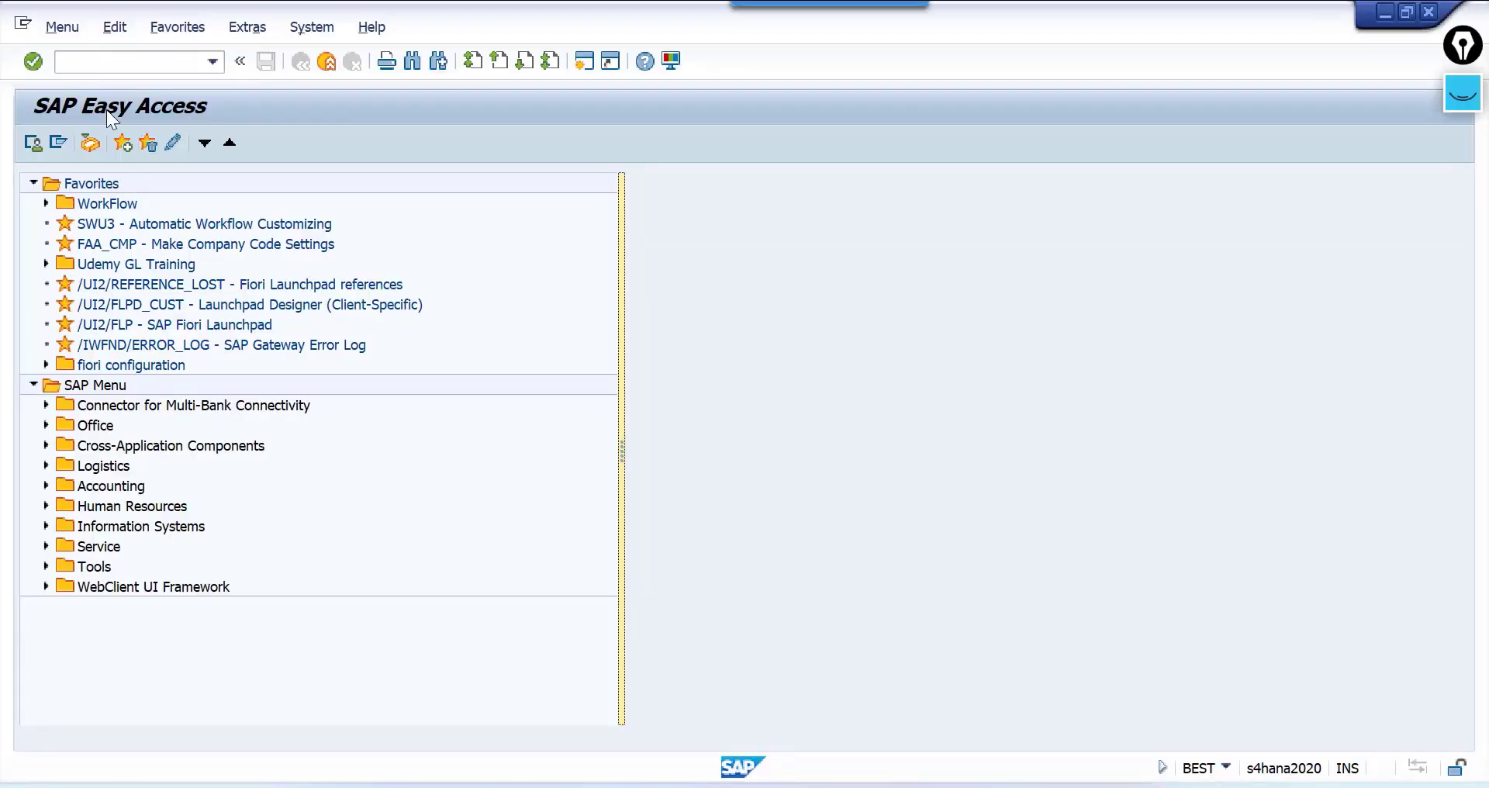
# Run transaction OBA4, position to company code 9000 and open the details of its blank tolerance group
pyautogui.click(138, 60)
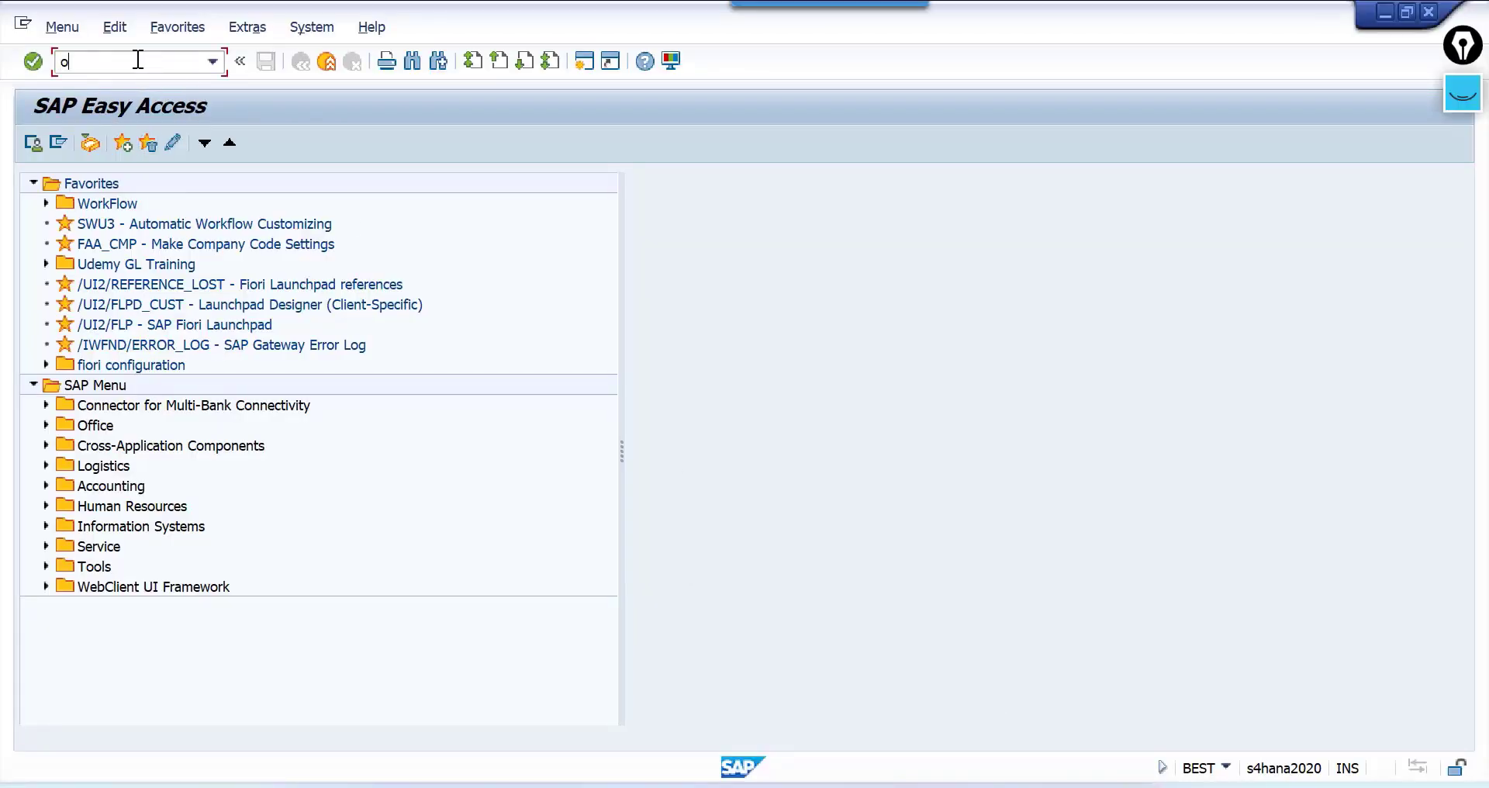
pyautogui.write('oba4')
pyautogui.press('Return')
pyautogui.click(338, 712)
pyautogui.press('Tab')
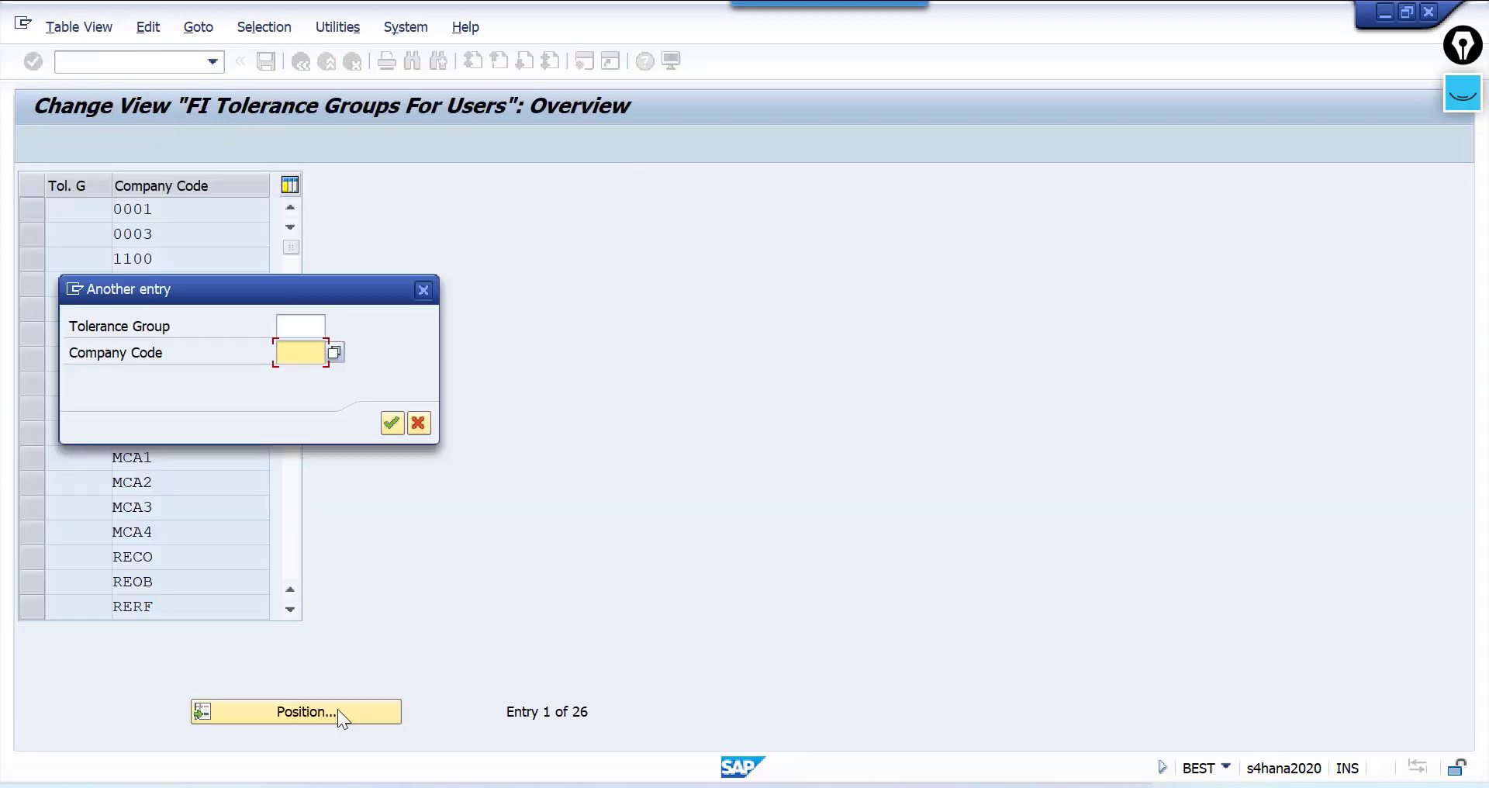
pyautogui.write('9000')
pyautogui.press('Return')
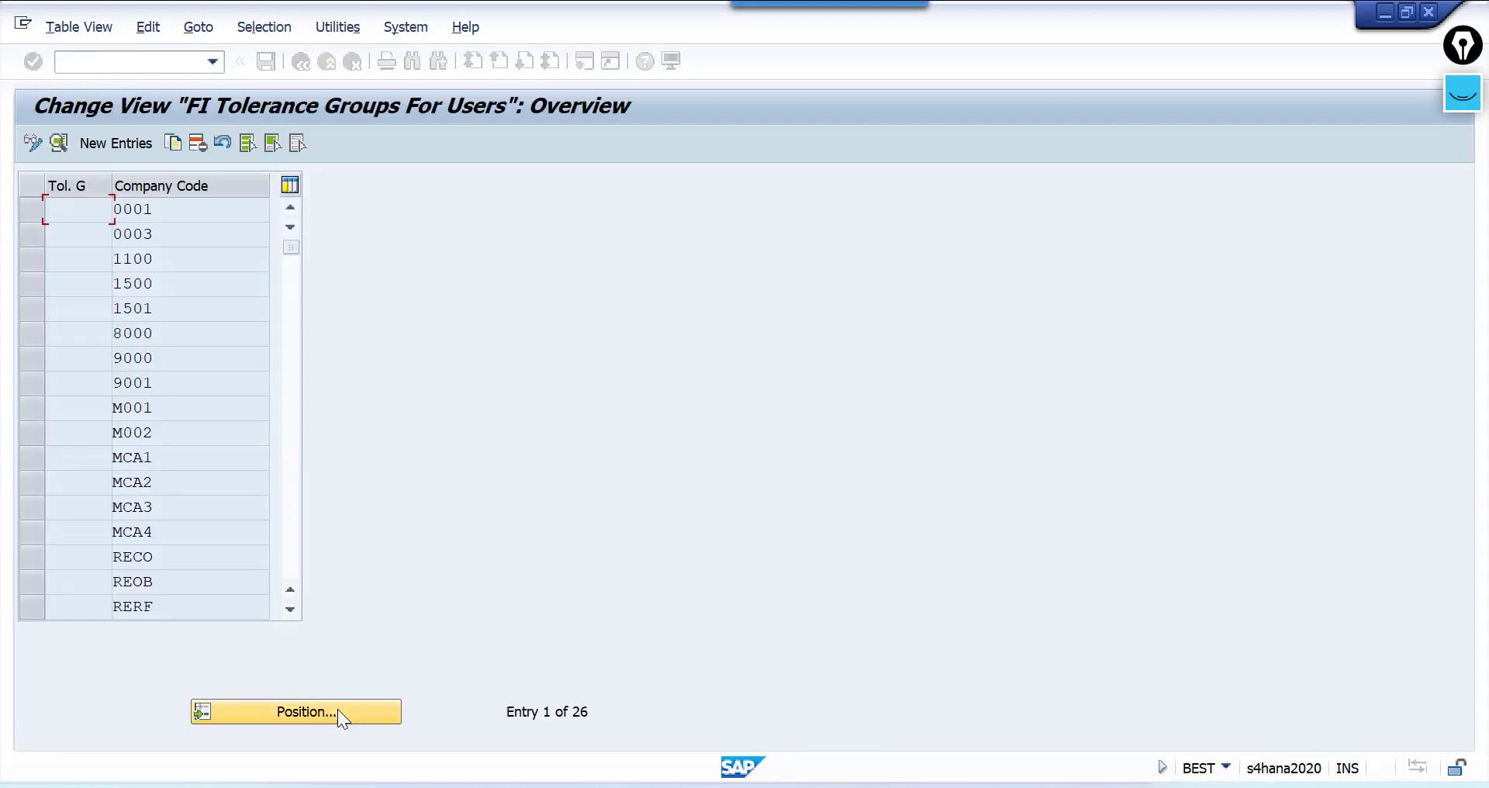
pyautogui.doubleClick(176, 207)
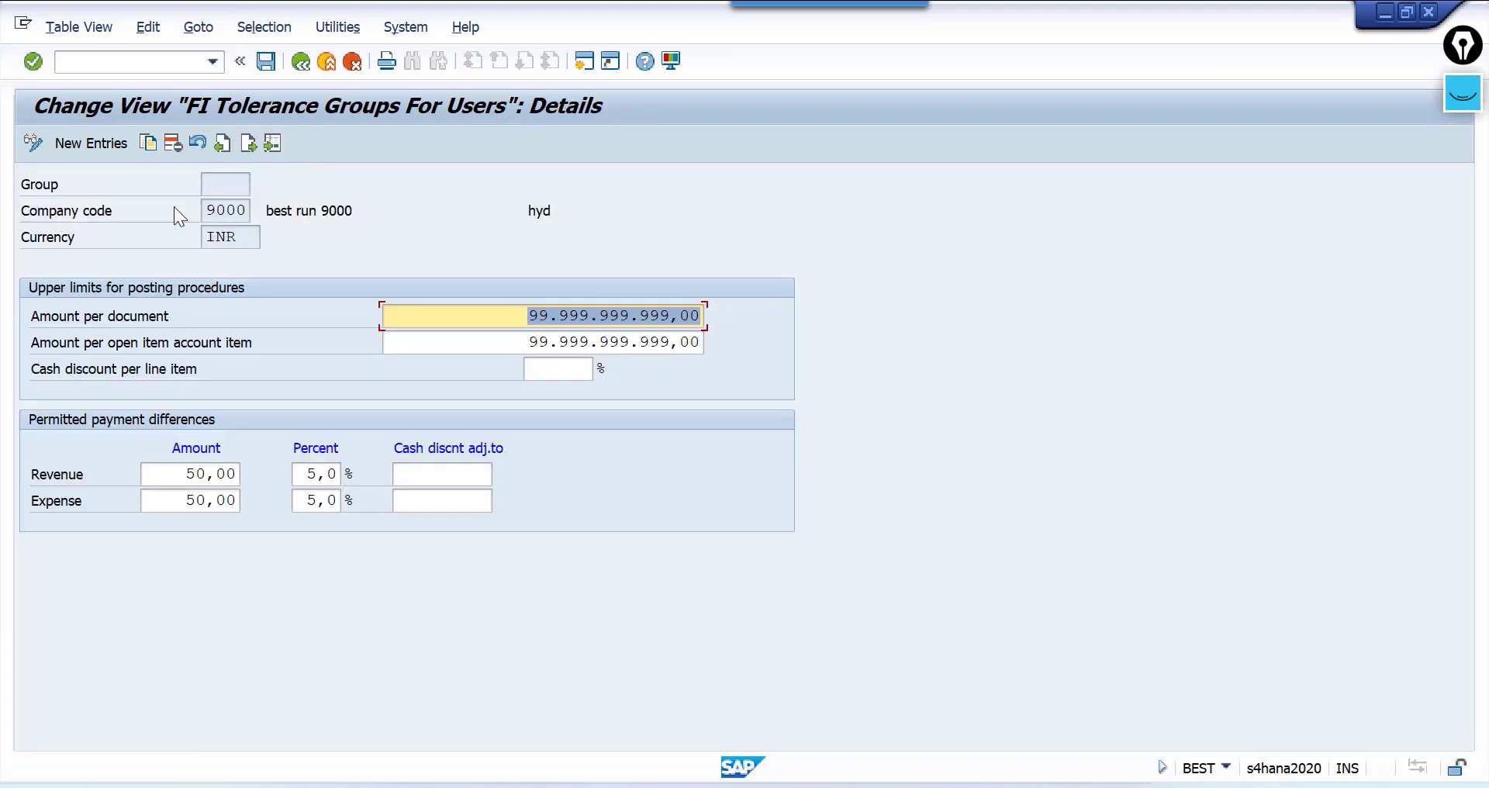
# Set the cash discount per line item to 5% and save under customizing request S4HK900193
pyautogui.click(563, 370)
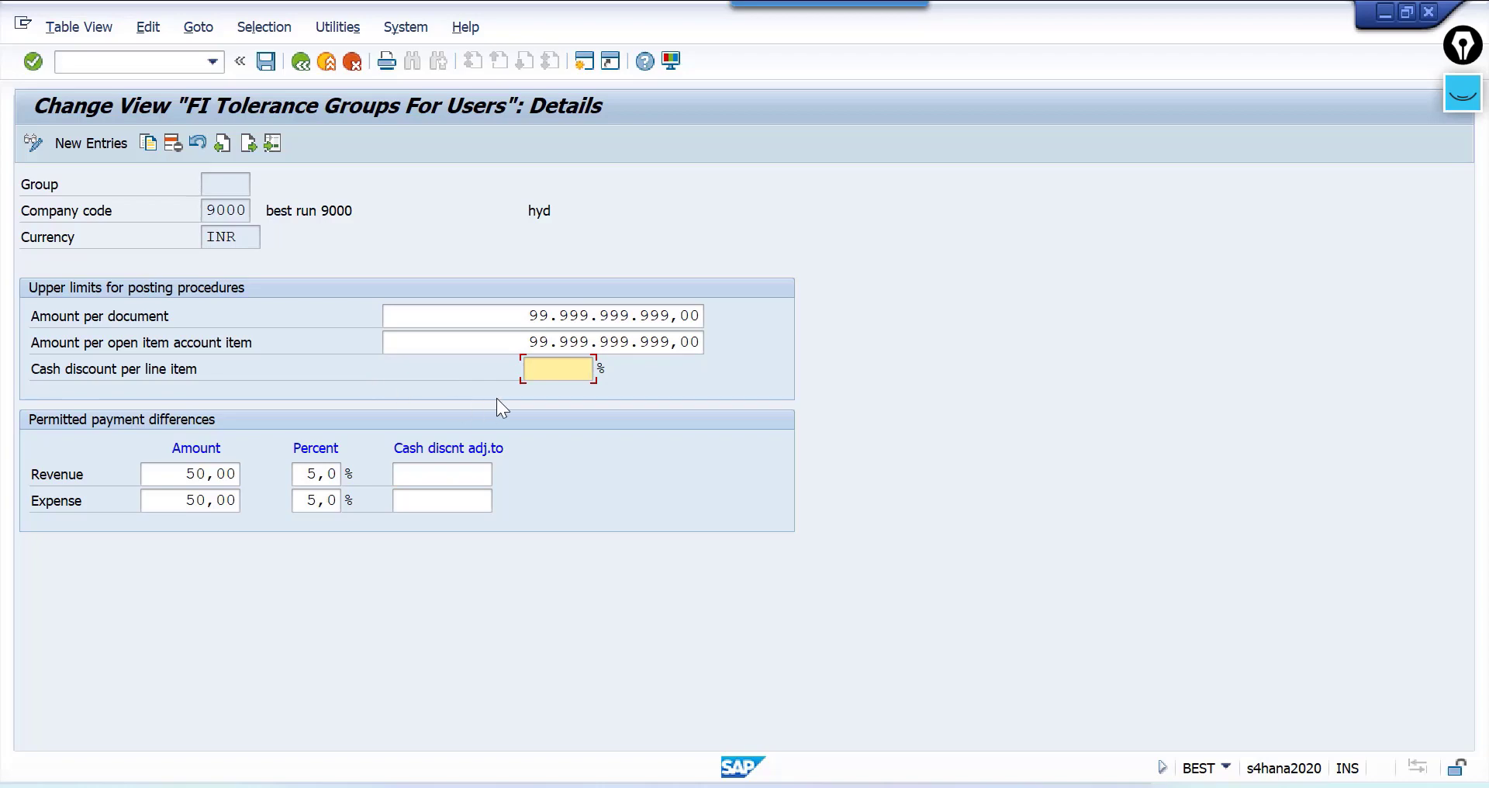
pyautogui.write('5')
pyautogui.click(268, 59)
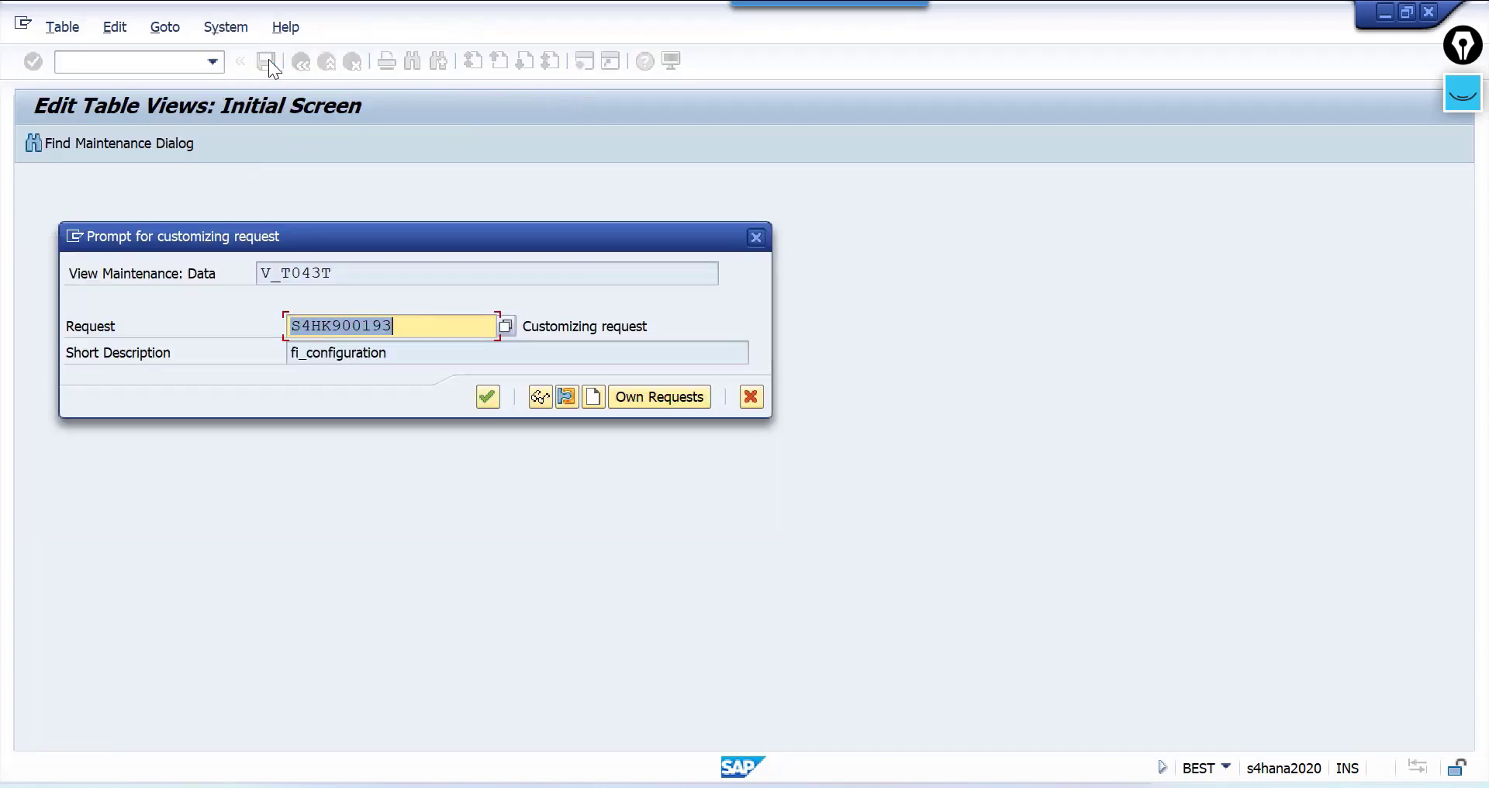
pyautogui.press('Return')
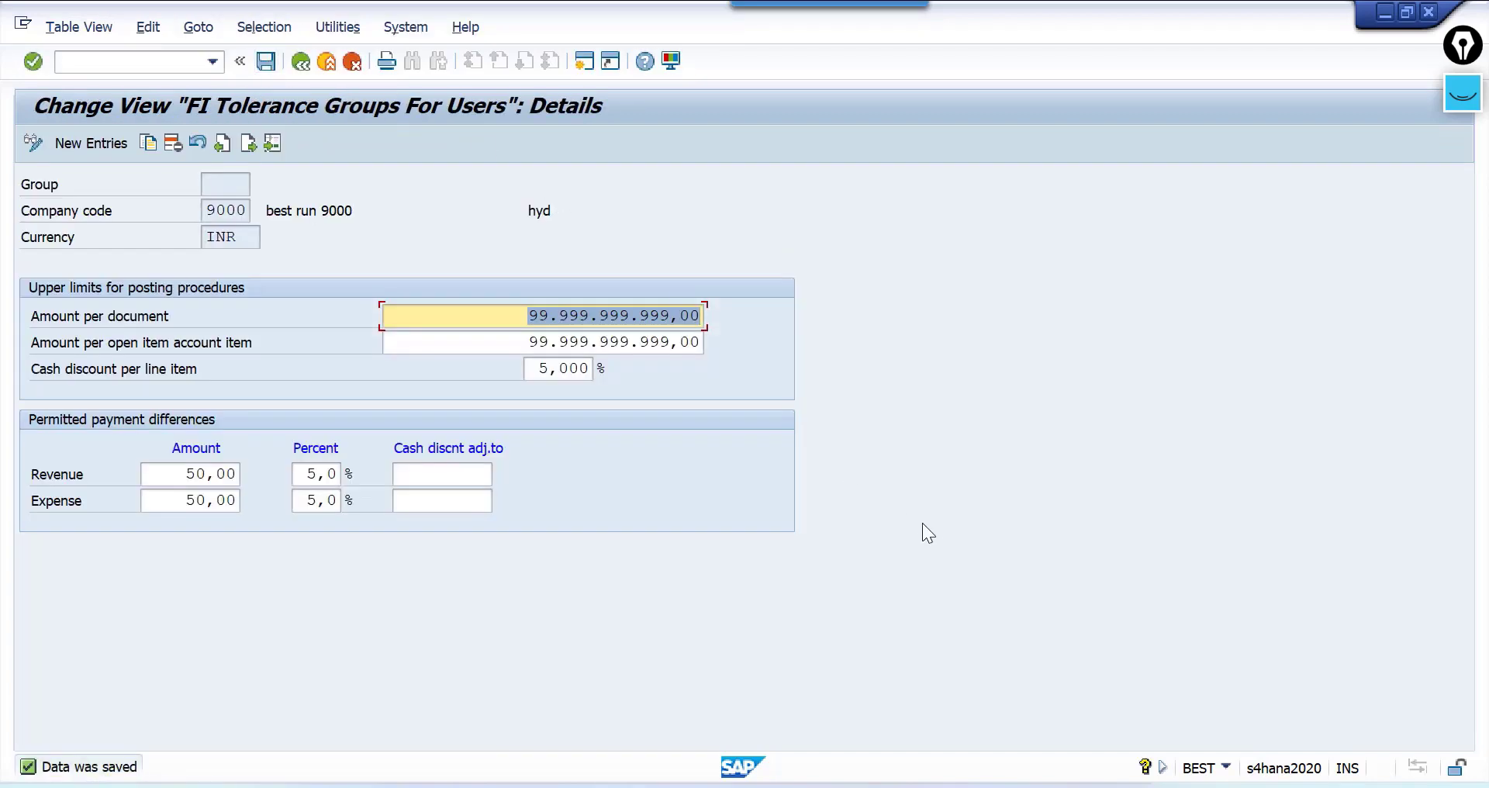
pyautogui.click(540, 368)
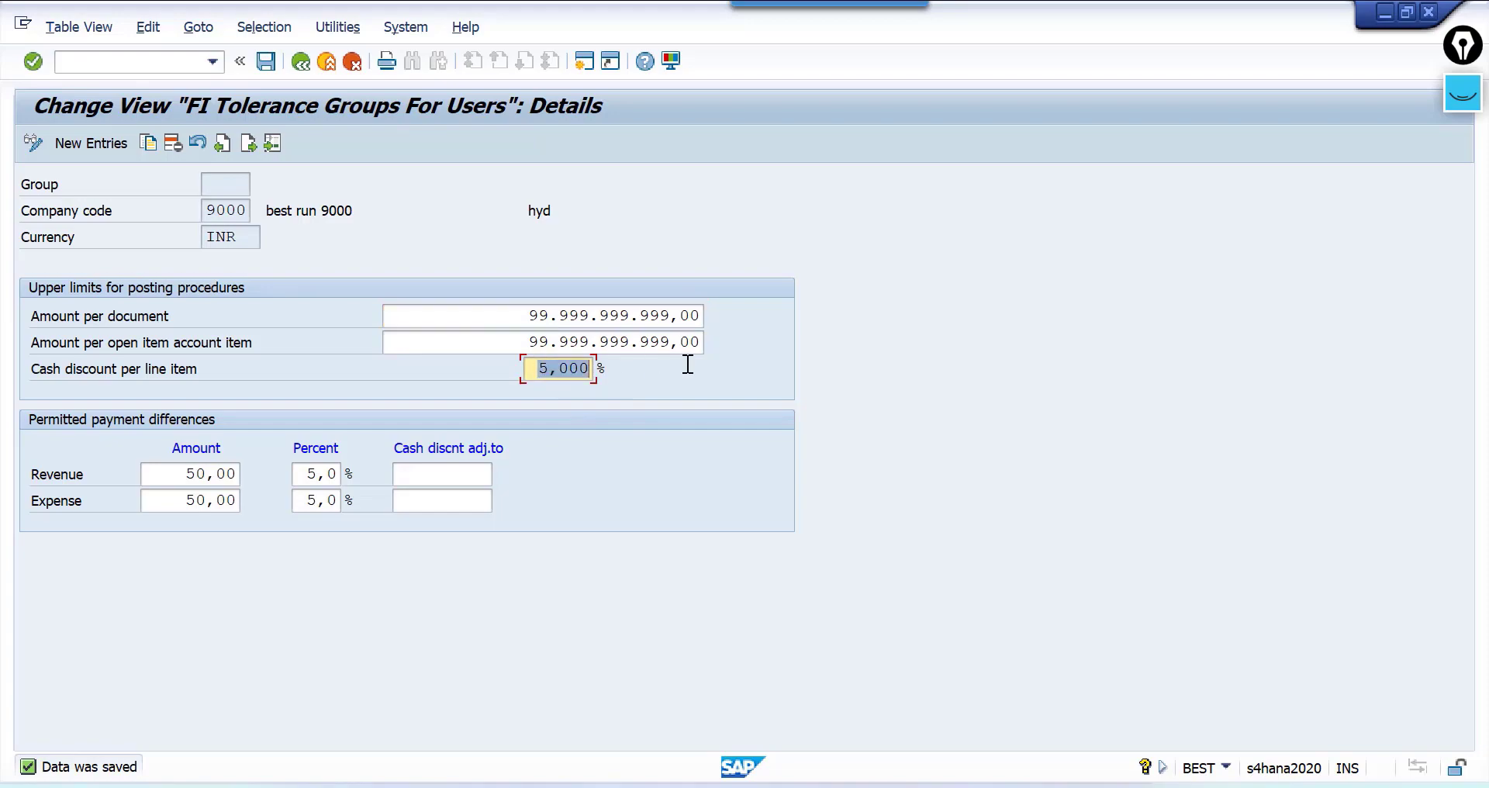
# Switch to ap.pdf, draw a tick beside the blank Company Code entry and reduce the pen's line thickness
pyautogui.moveTo(1010, 781)
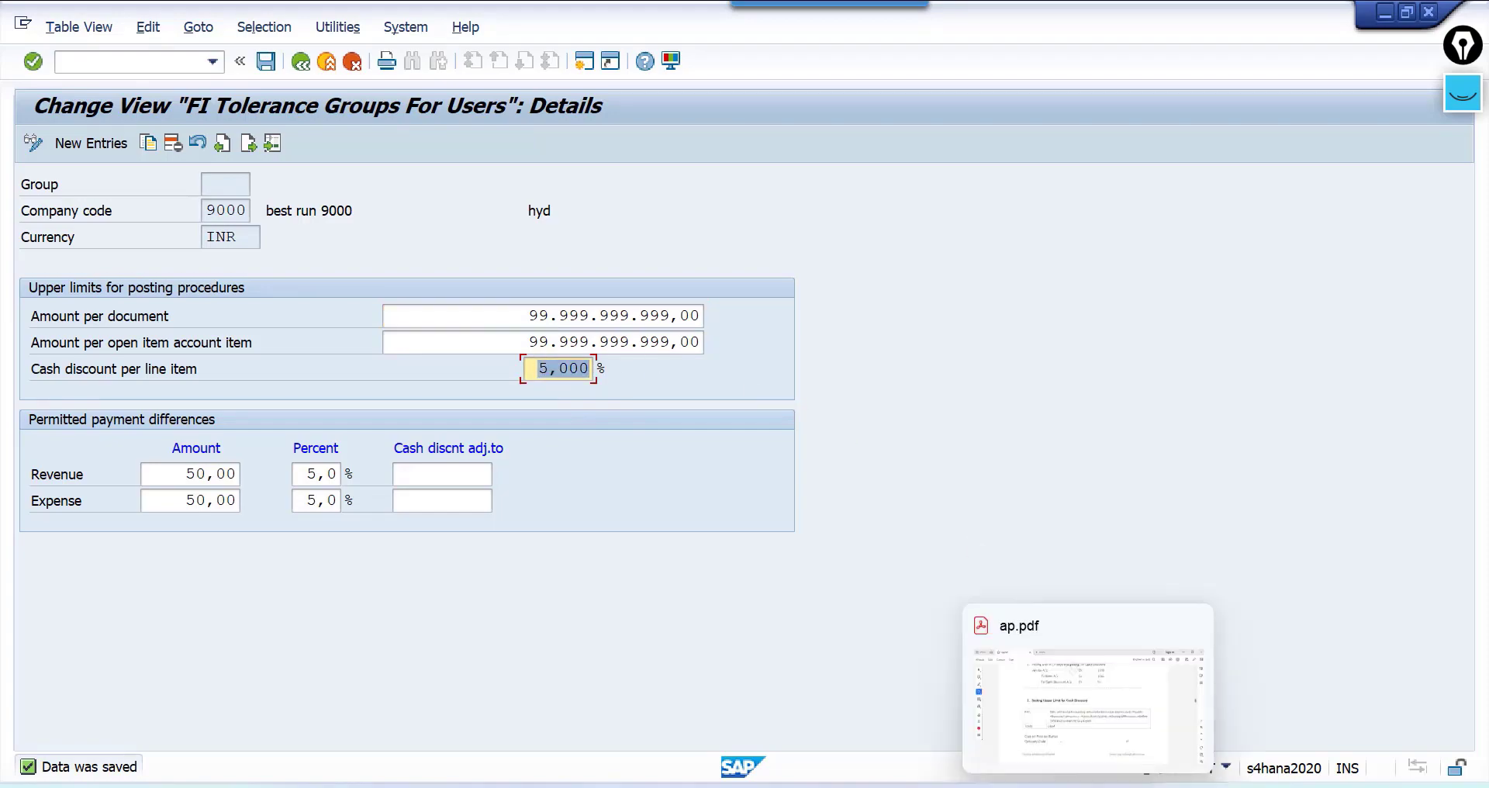
pyautogui.click(1030, 732)
pyautogui.scroll(-3, 1022, 739)
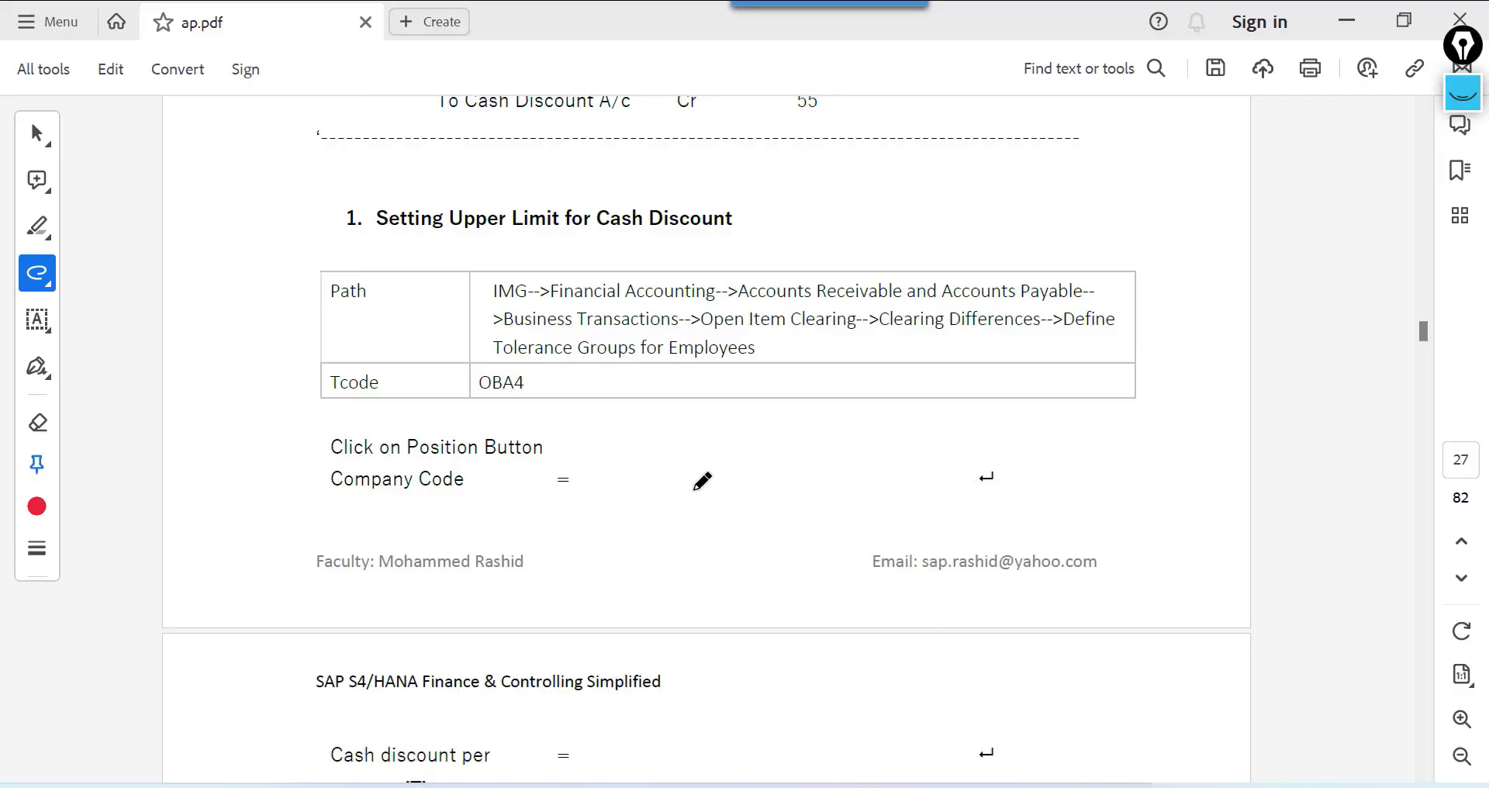
pyautogui.moveTo(693, 490); pyautogui.dragTo(749, 464)
pyautogui.click(45, 552)
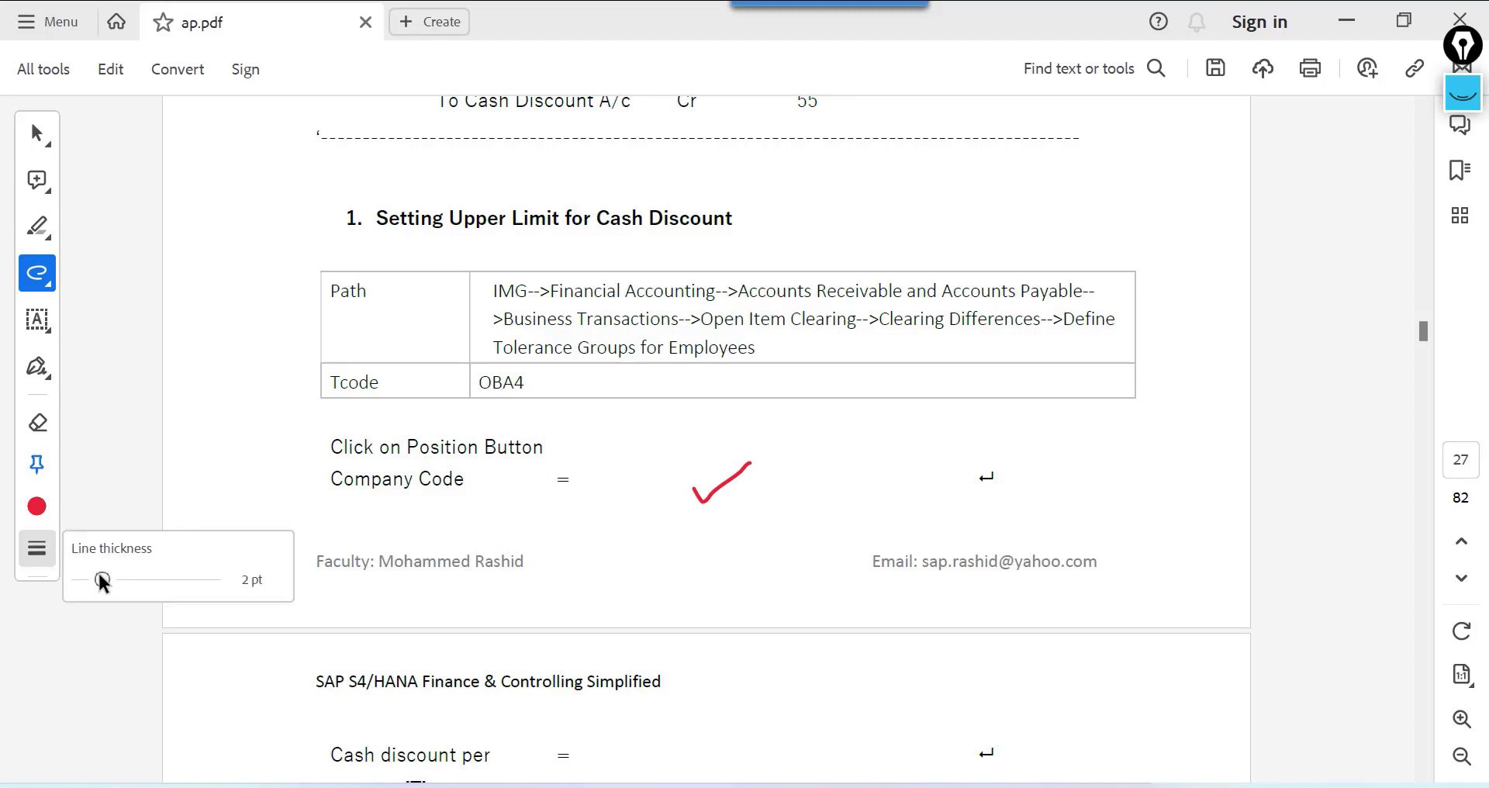
pyautogui.moveTo(99, 579); pyautogui.dragTo(93, 581)
# Tick the Maintain Terms of Payment heading and circle its transaction code OBB8
pyautogui.scroll(-5, 618, 438)
pyautogui.scroll(-3, 618, 441)
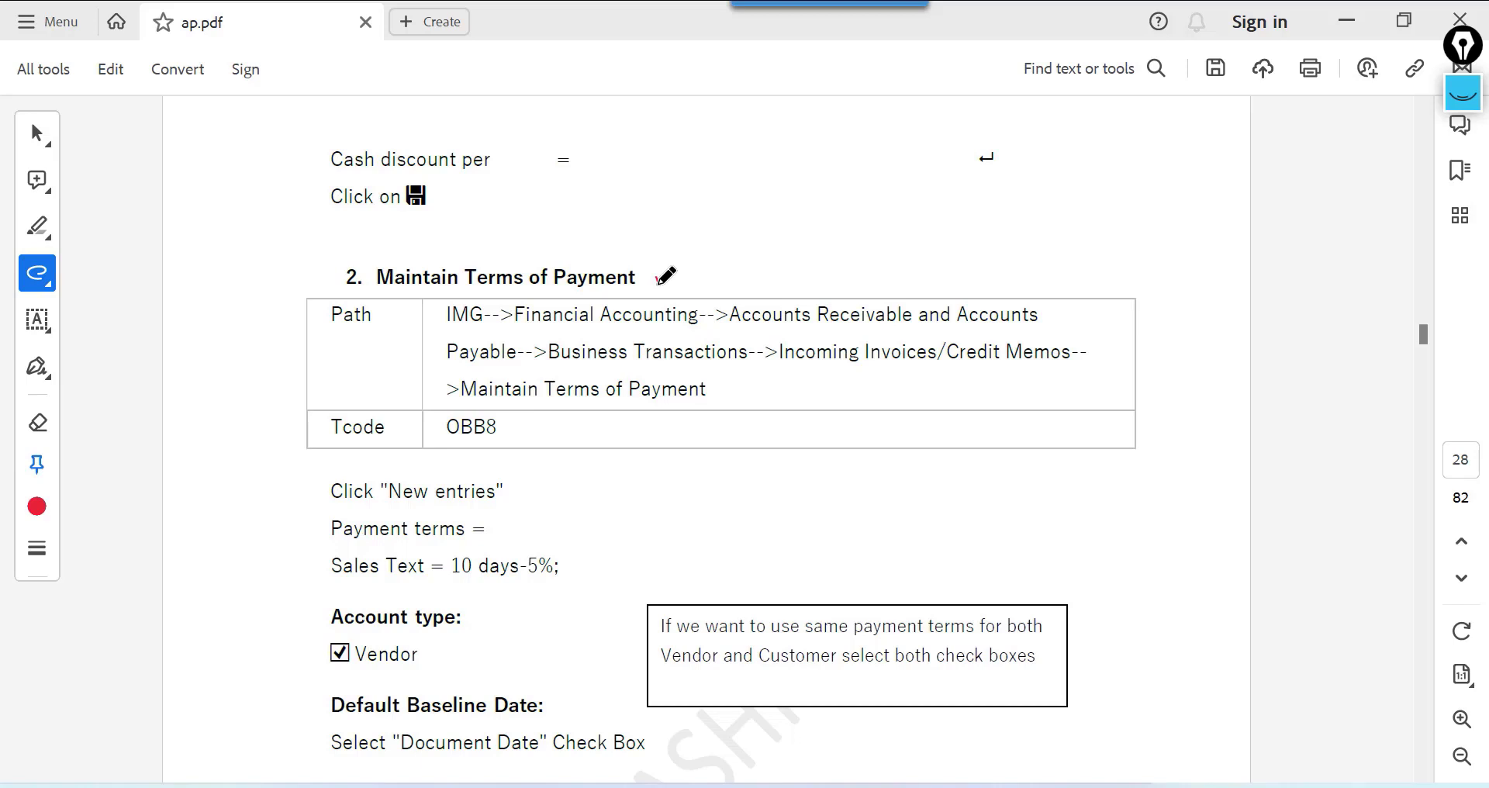
pyautogui.moveTo(657, 285); pyautogui.dragTo(701, 264)
pyautogui.moveTo(442, 453)
pyautogui.mouseDown()
pyautogui.moveTo(535, 419)
pyautogui.moveTo(496, 393)
pyautogui.moveTo(442, 403)
pyautogui.moveTo(426, 439)
pyautogui.mouseUp()
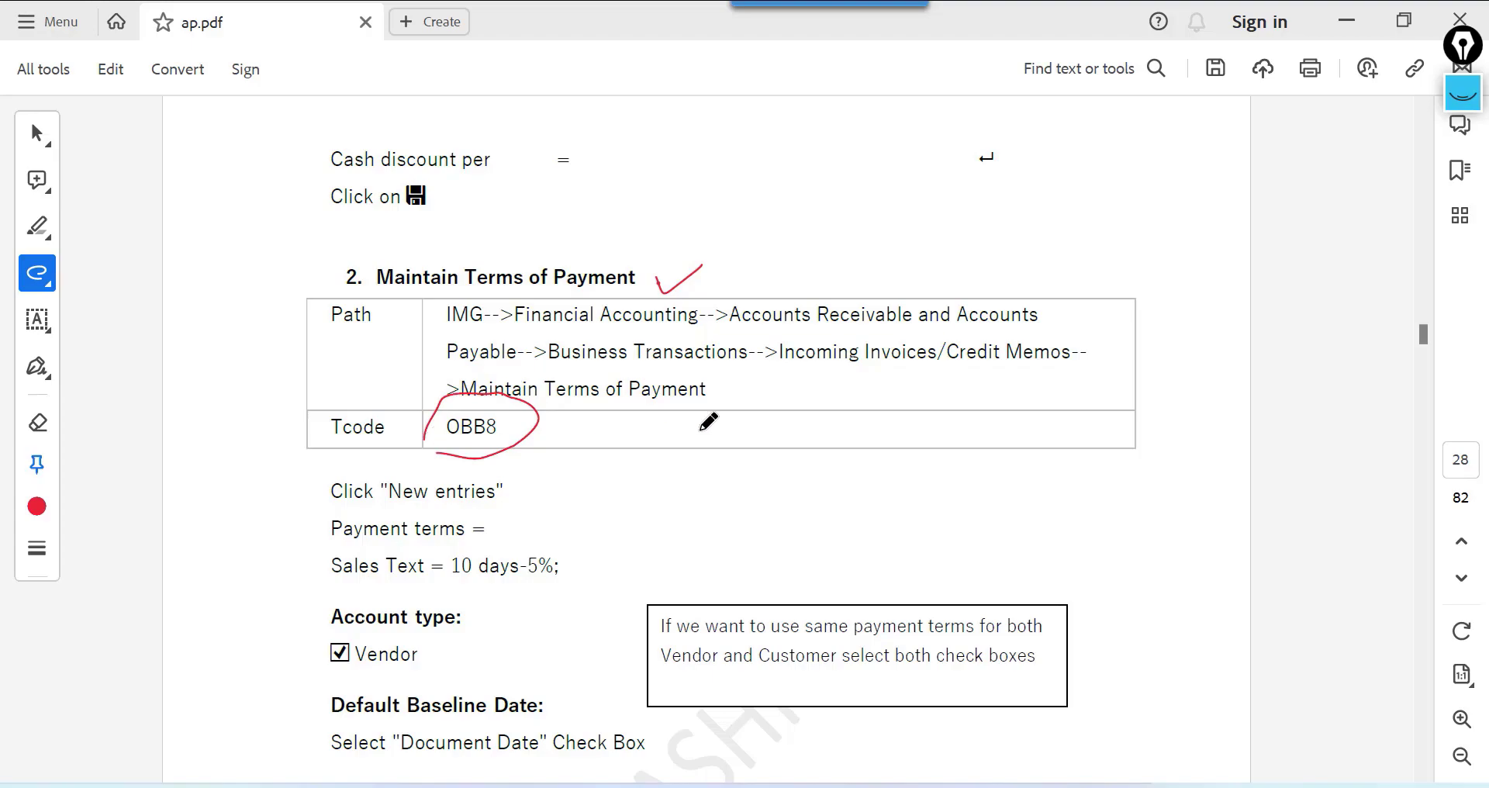
# Return to SAP, save the tolerance group again and go directly to the Terms of Payment transaction OBB8
pyautogui.hotkey('alt', 'Tab')
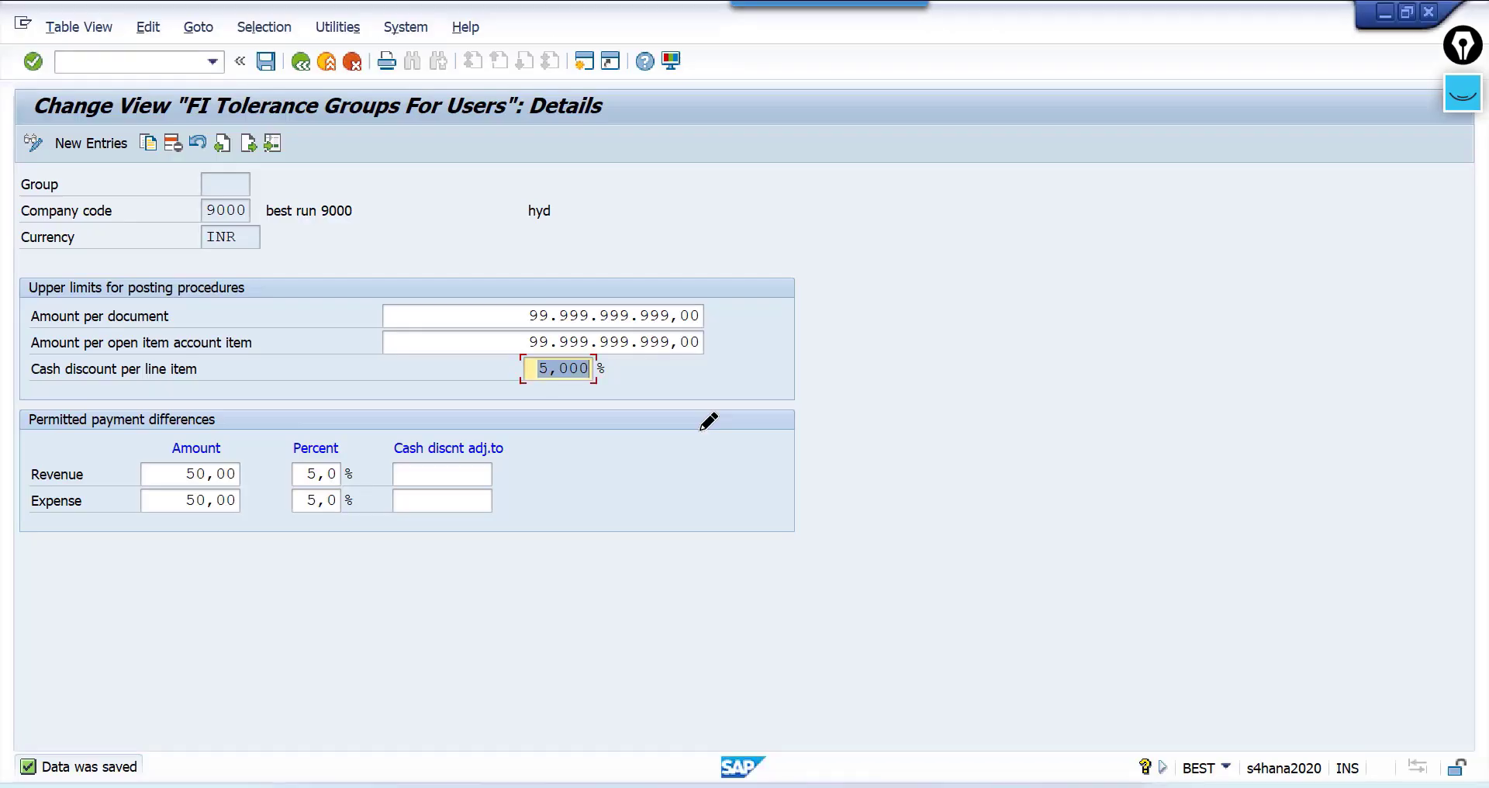
pyautogui.click(266, 62)
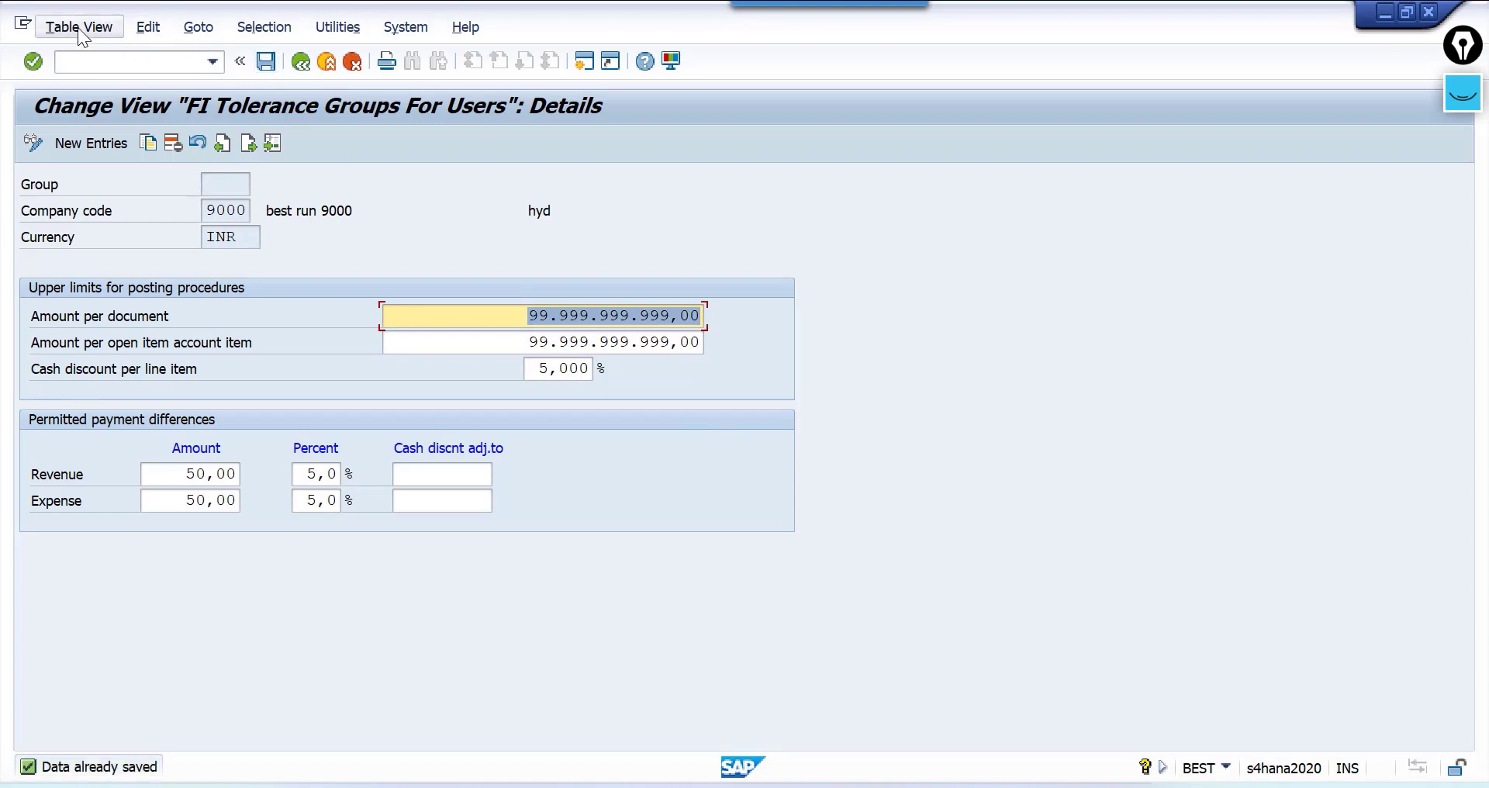
pyautogui.click(80, 59)
pyautogui.write('/n')
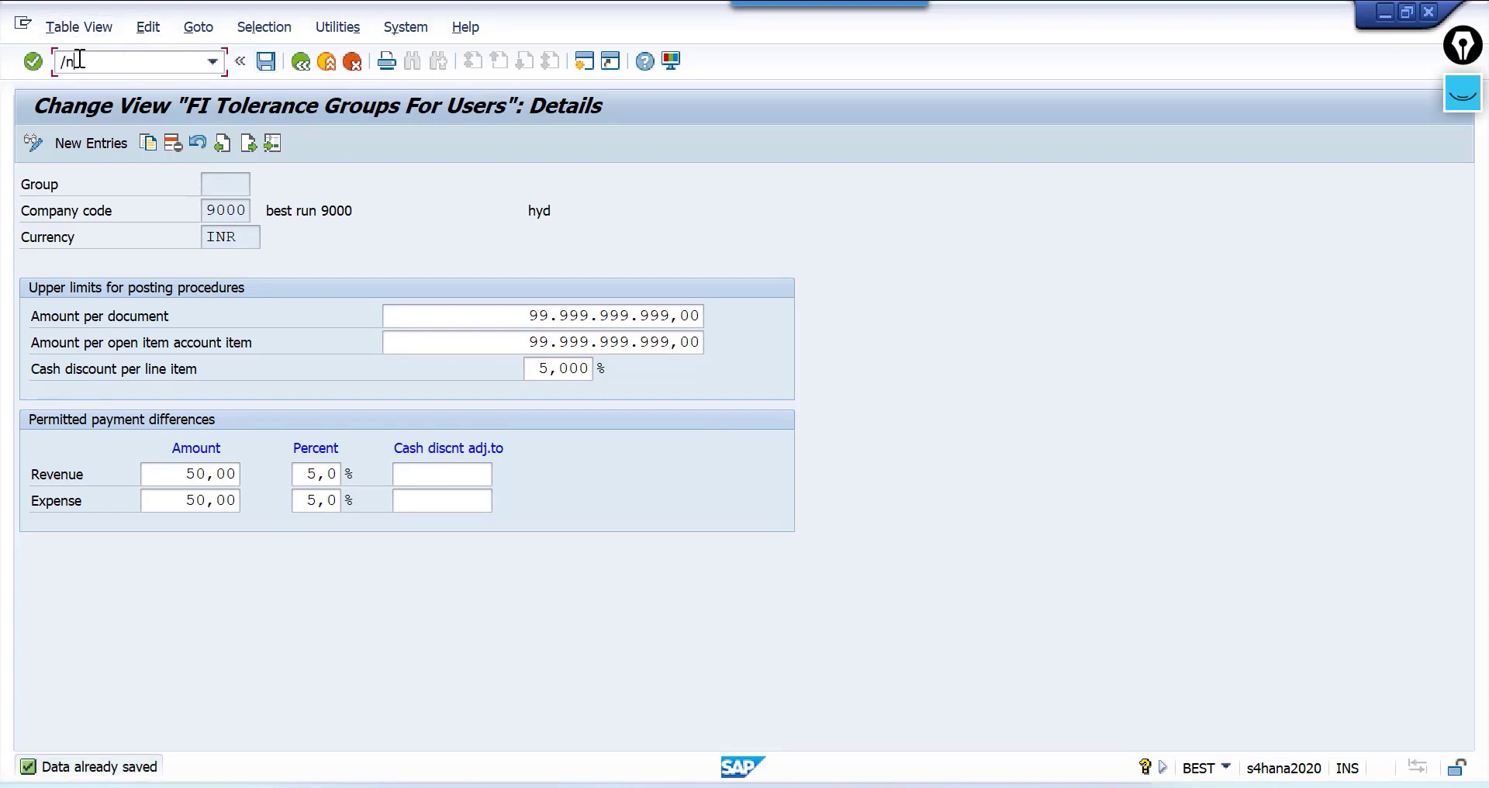
pyautogui.write('obb')
pyautogui.press('Return')
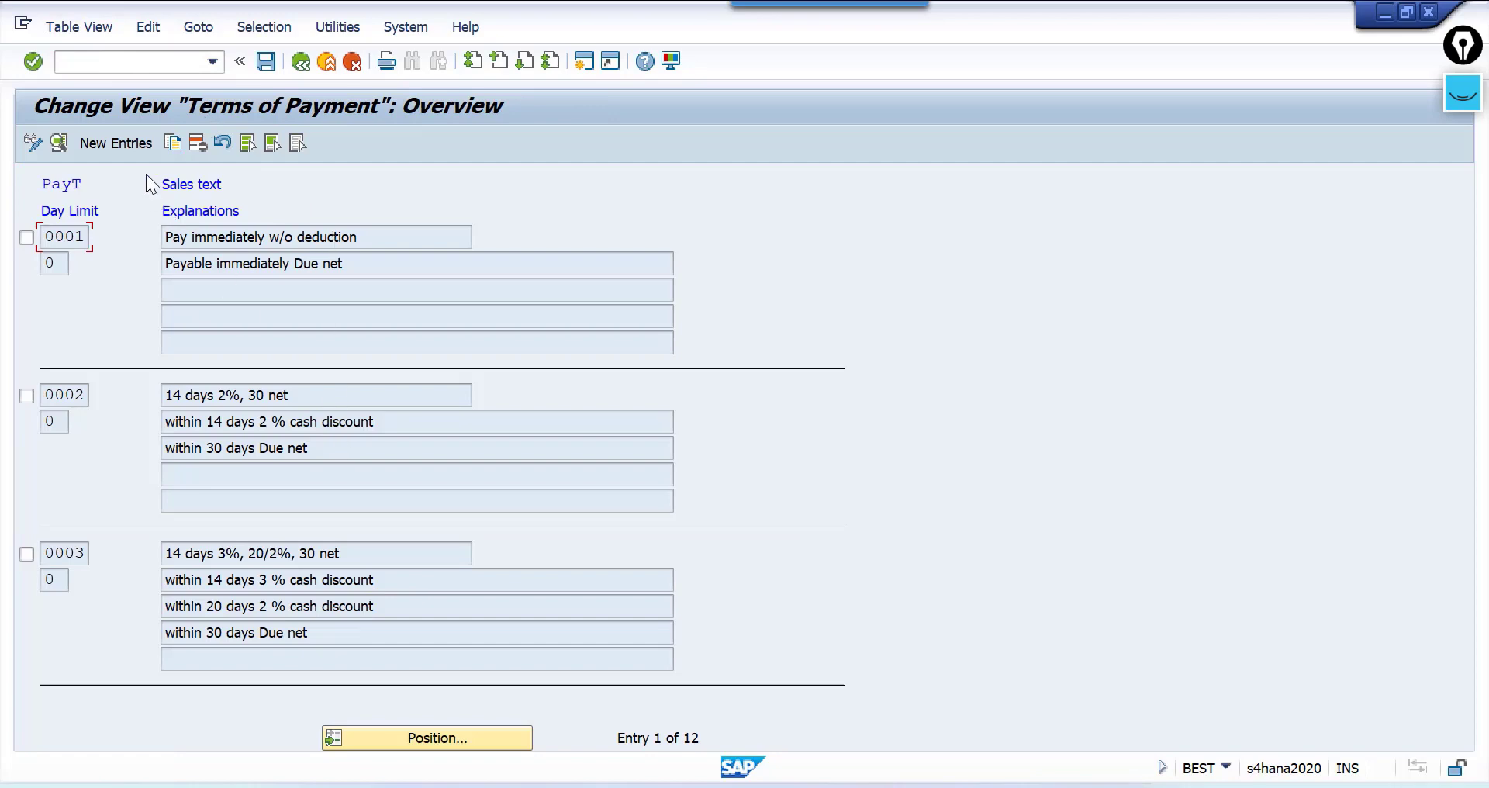
# Create a new payment terms entry z001 with the own explanation "within 10 days 5% discount"
pyautogui.click(126, 145)
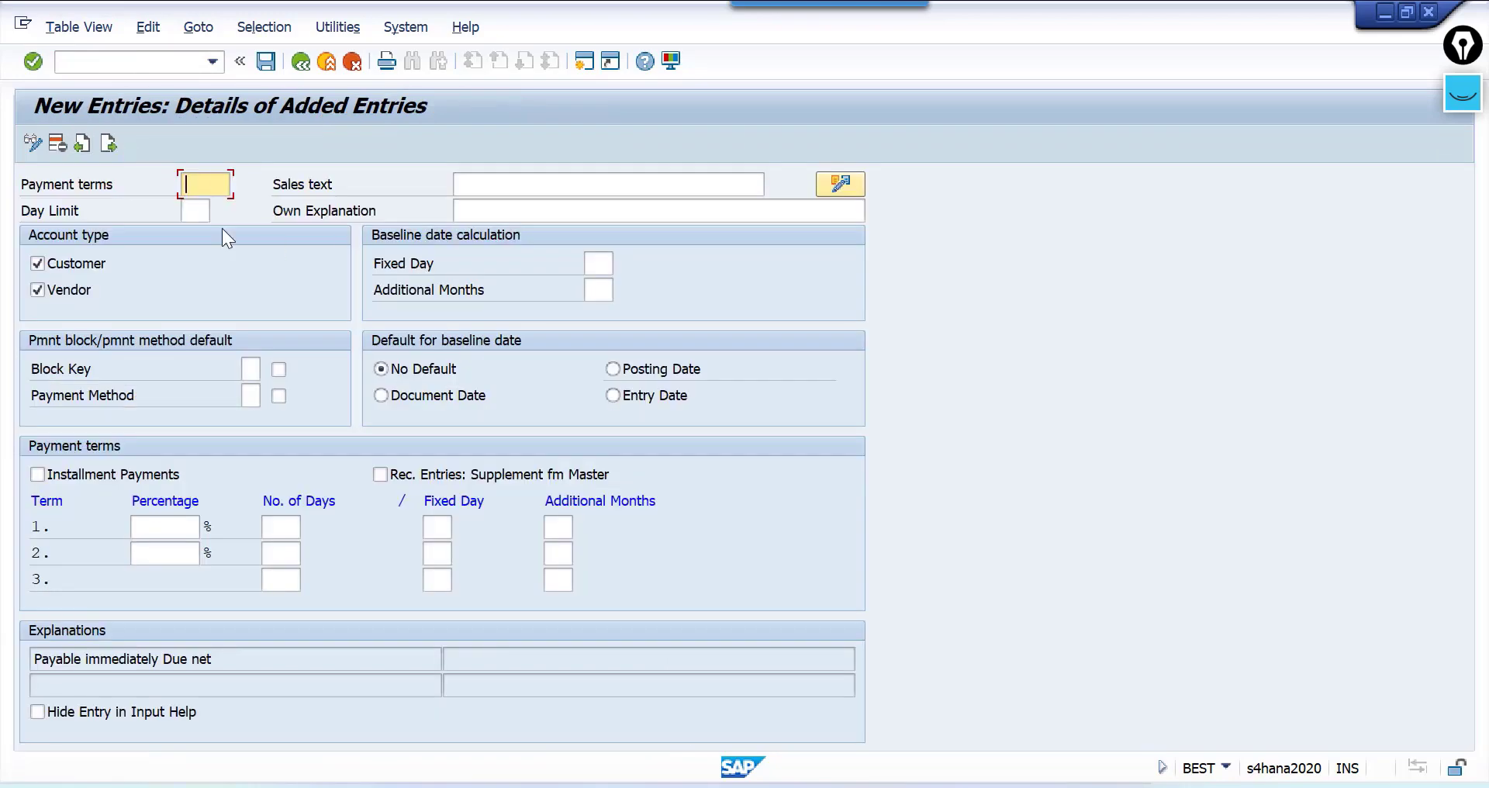
pyautogui.write('z001')
pyautogui.click(500, 206)
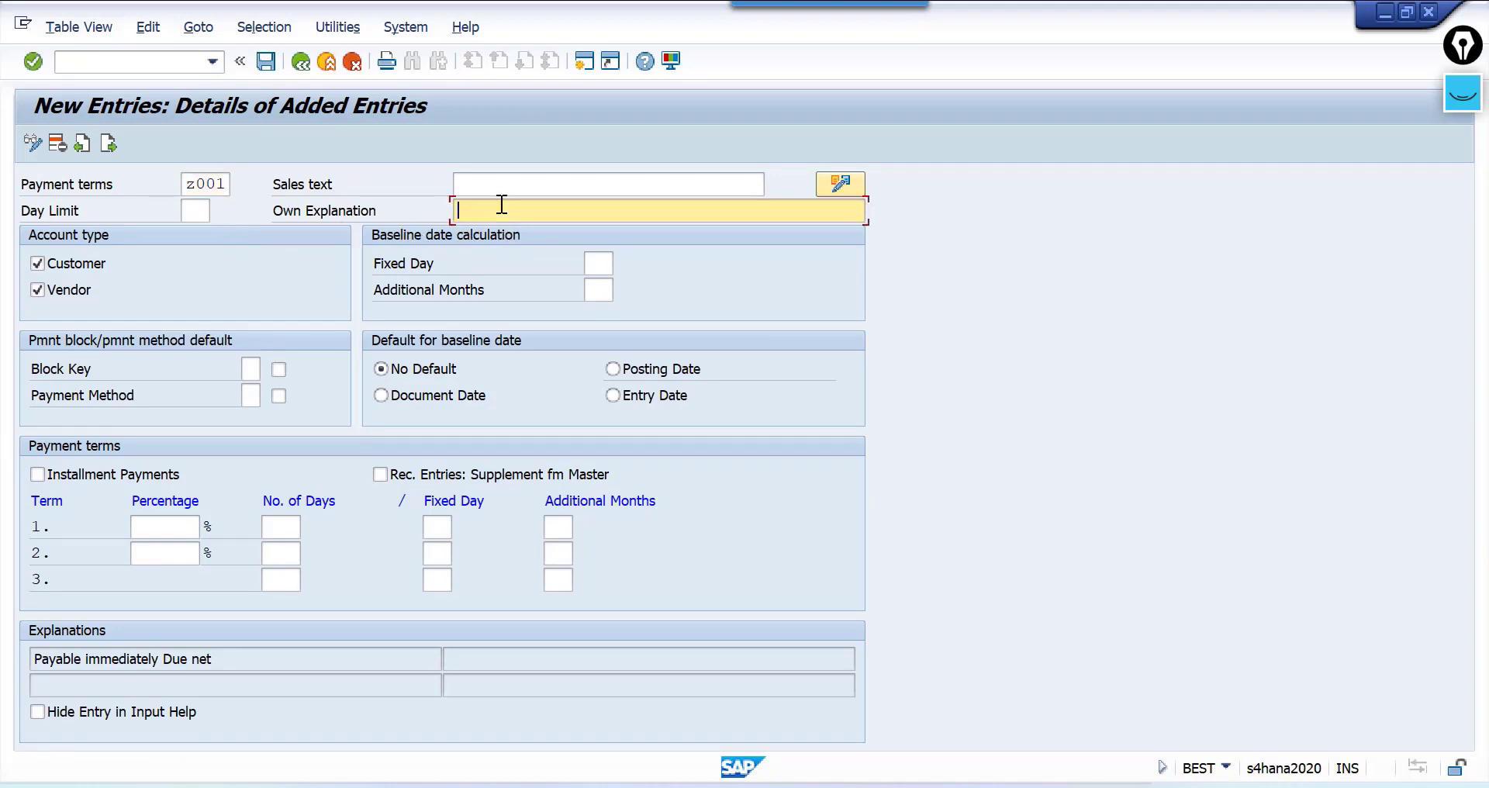
pyautogui.write('within 10 days 5% discount')
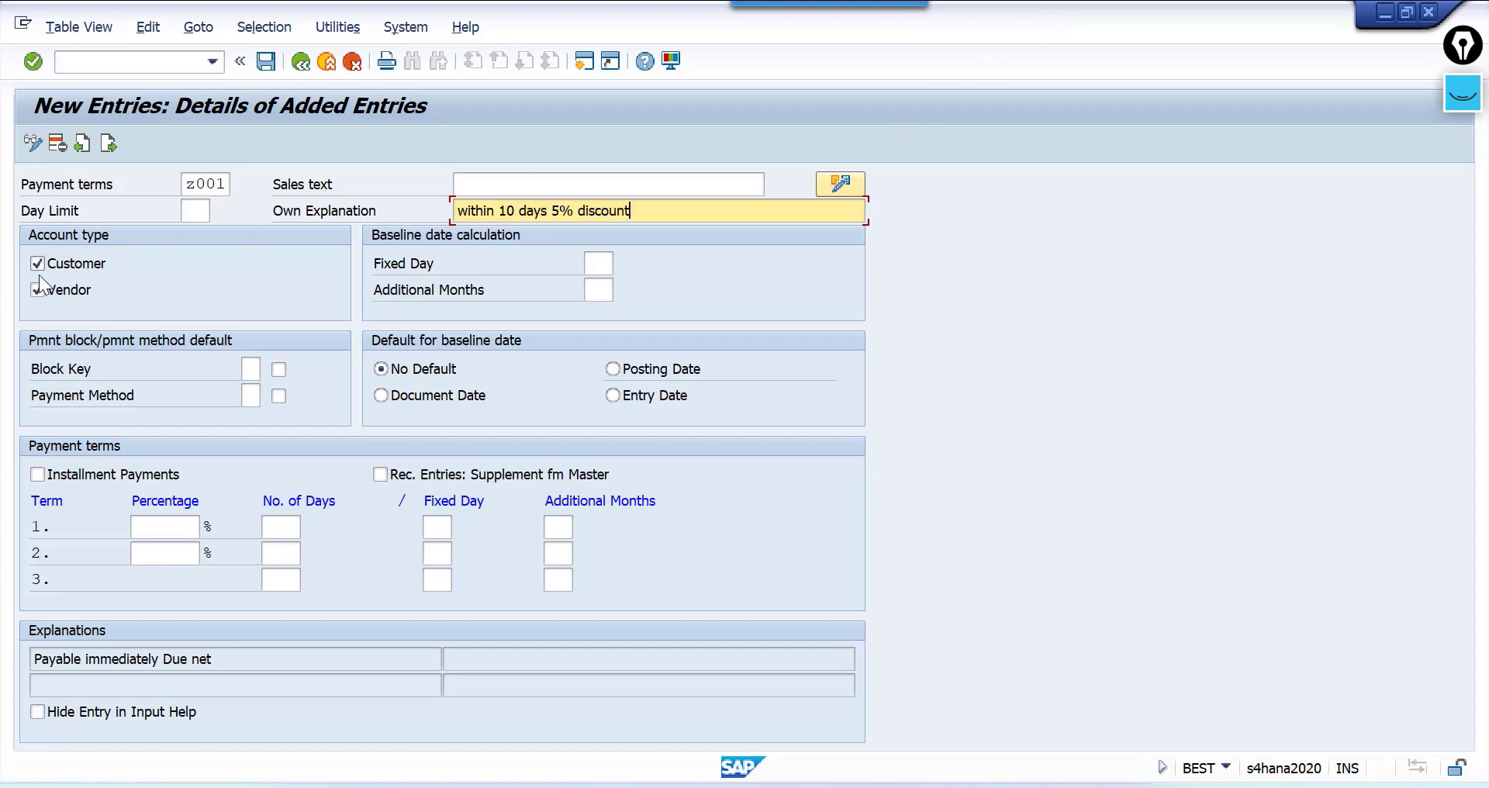
# Restrict the z001 payment terms to vendors only and set the default for baseline date to Posting Date
pyautogui.doubleClick(193, 186)
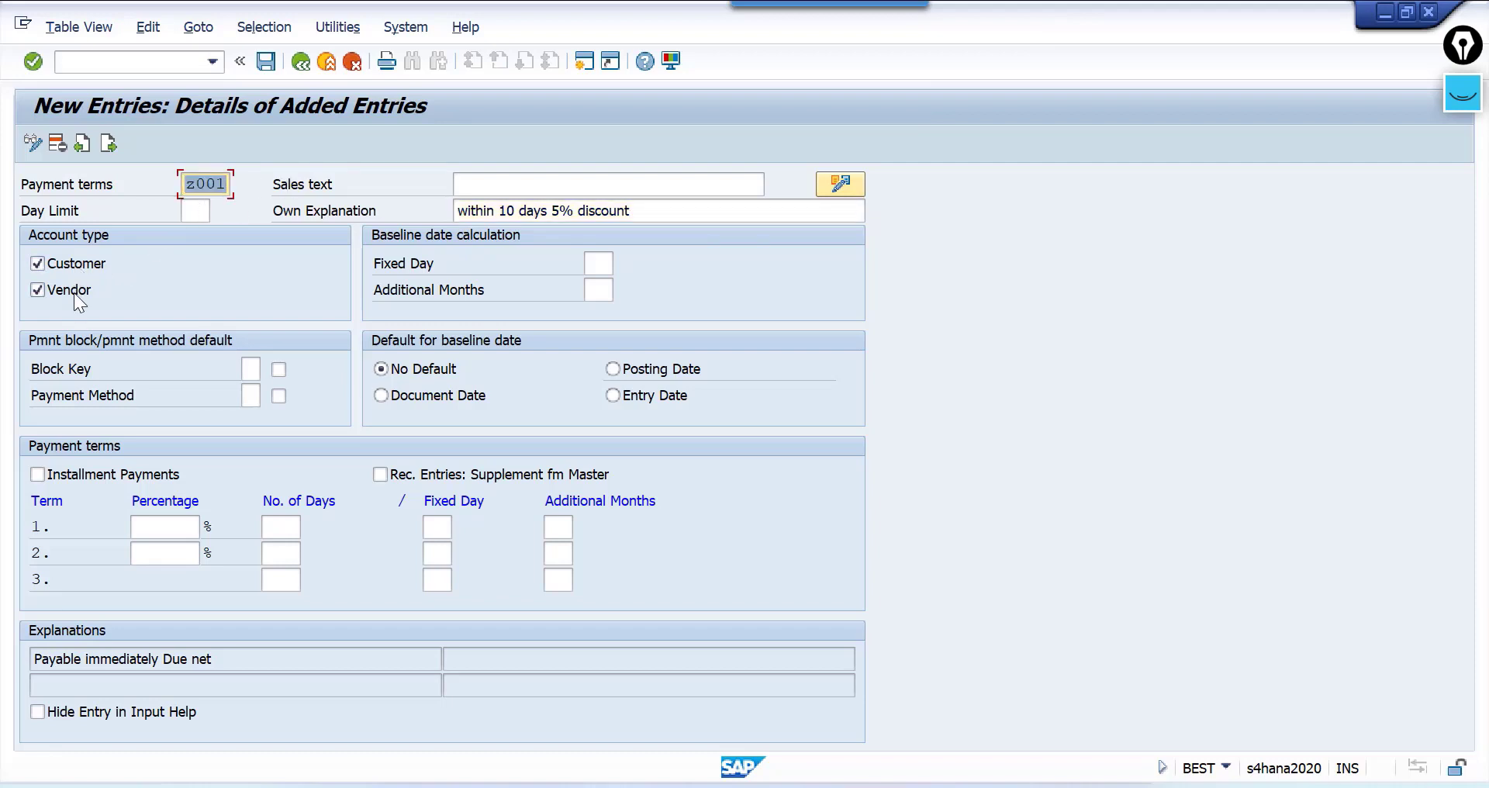
pyautogui.click(37, 262)
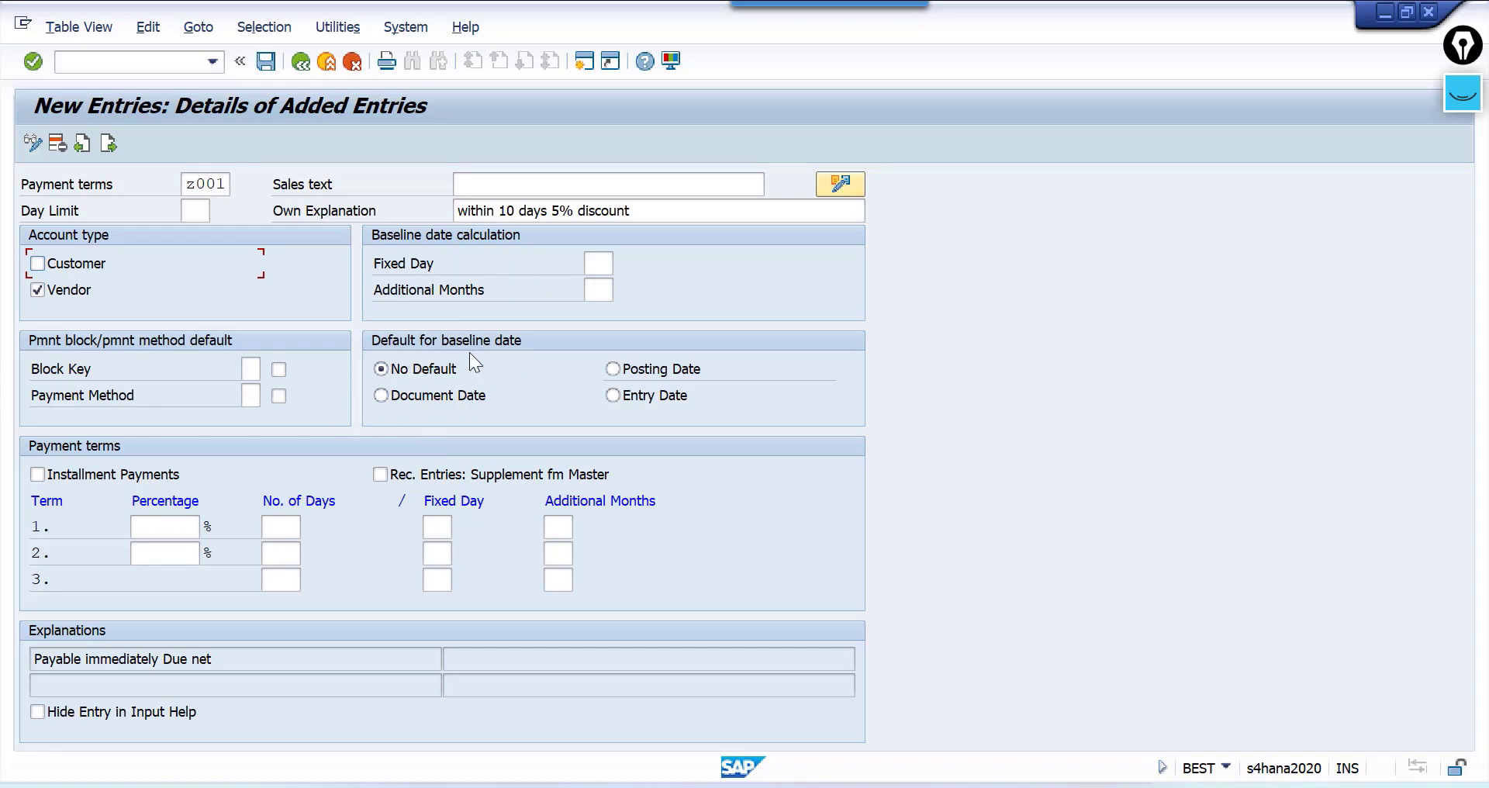
pyautogui.click(613, 369)
# Open vendor invoice entry FB60 in a new session and set its company code to 9000
pyautogui.click(584, 62)
pyautogui.write('fb')
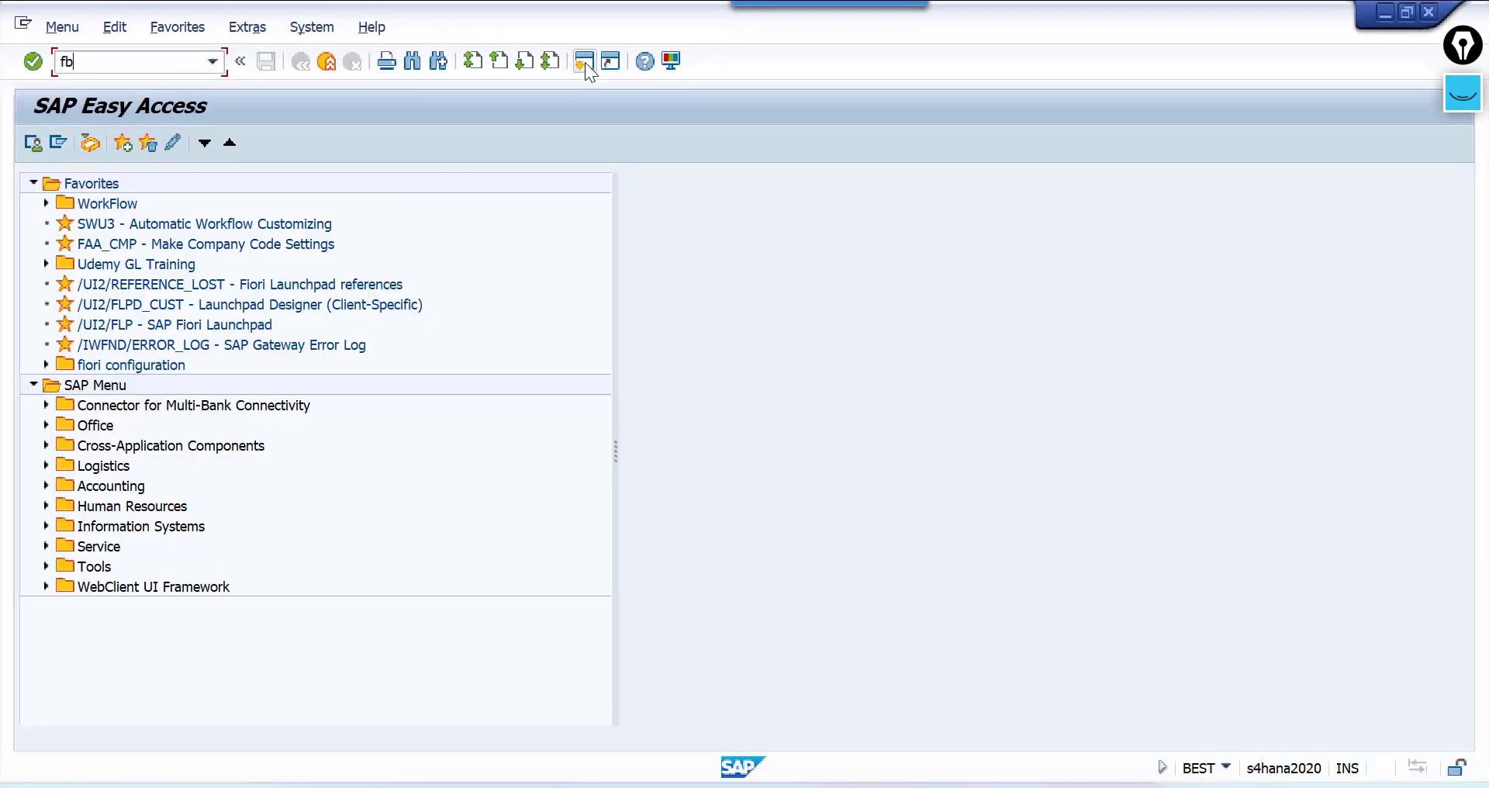
pyautogui.write('60')
pyautogui.press('Return')
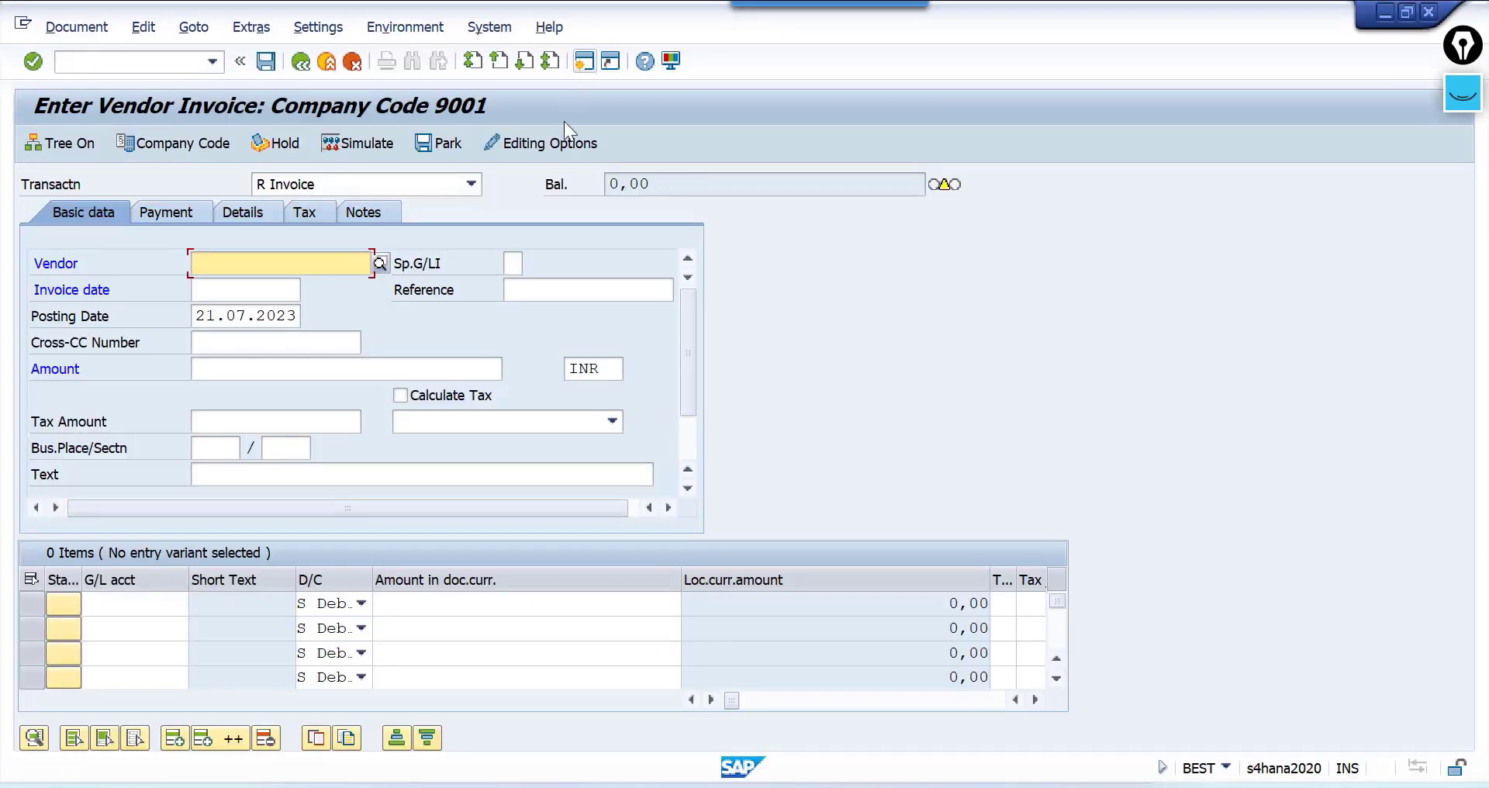
pyautogui.click(183, 142)
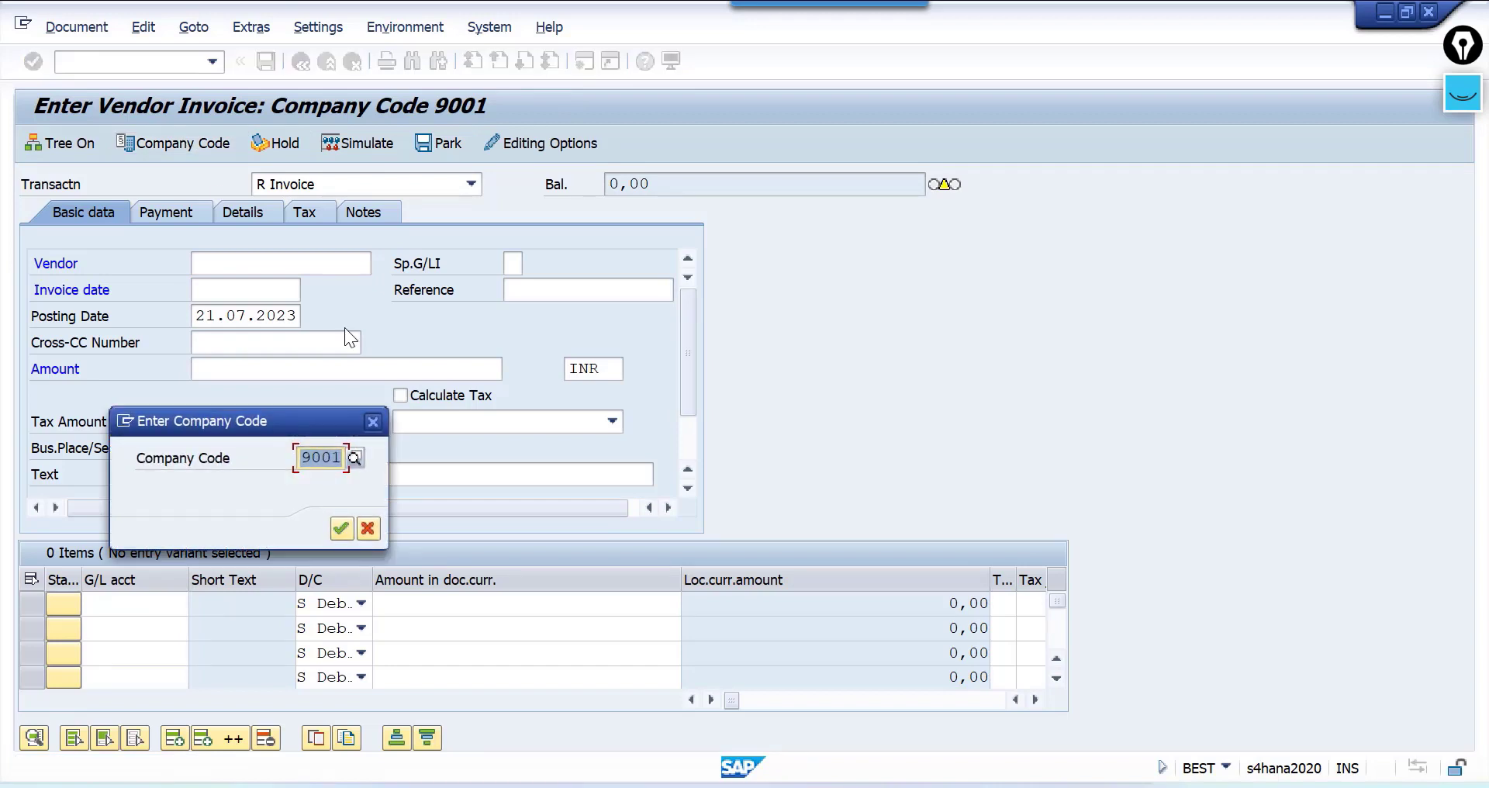
pyautogui.write('9000')
pyautogui.press('Return')
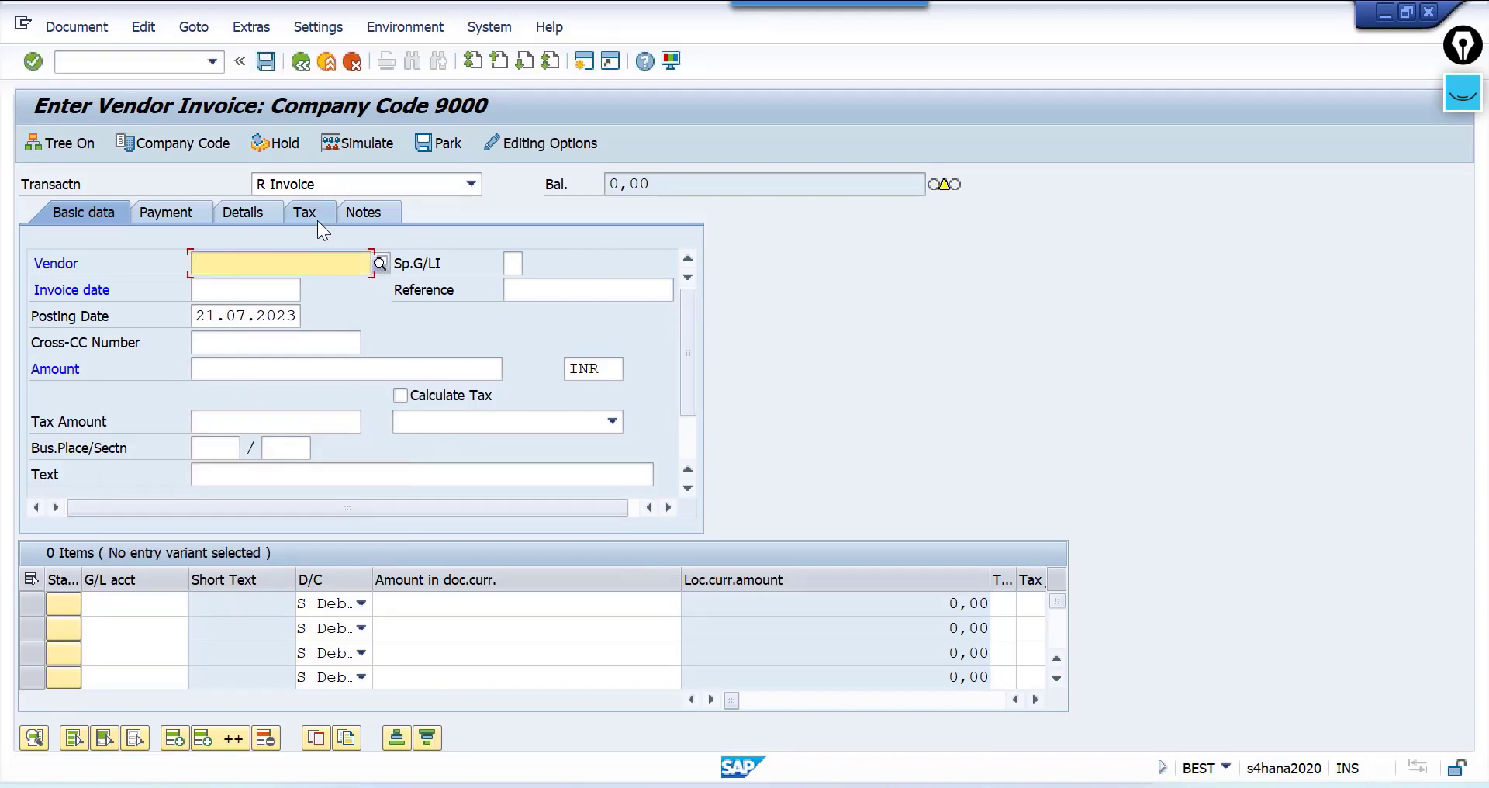
# Enter the vendor number and the invoice date 20.07.2023 in the invoice's basic data
pyautogui.write('300000')
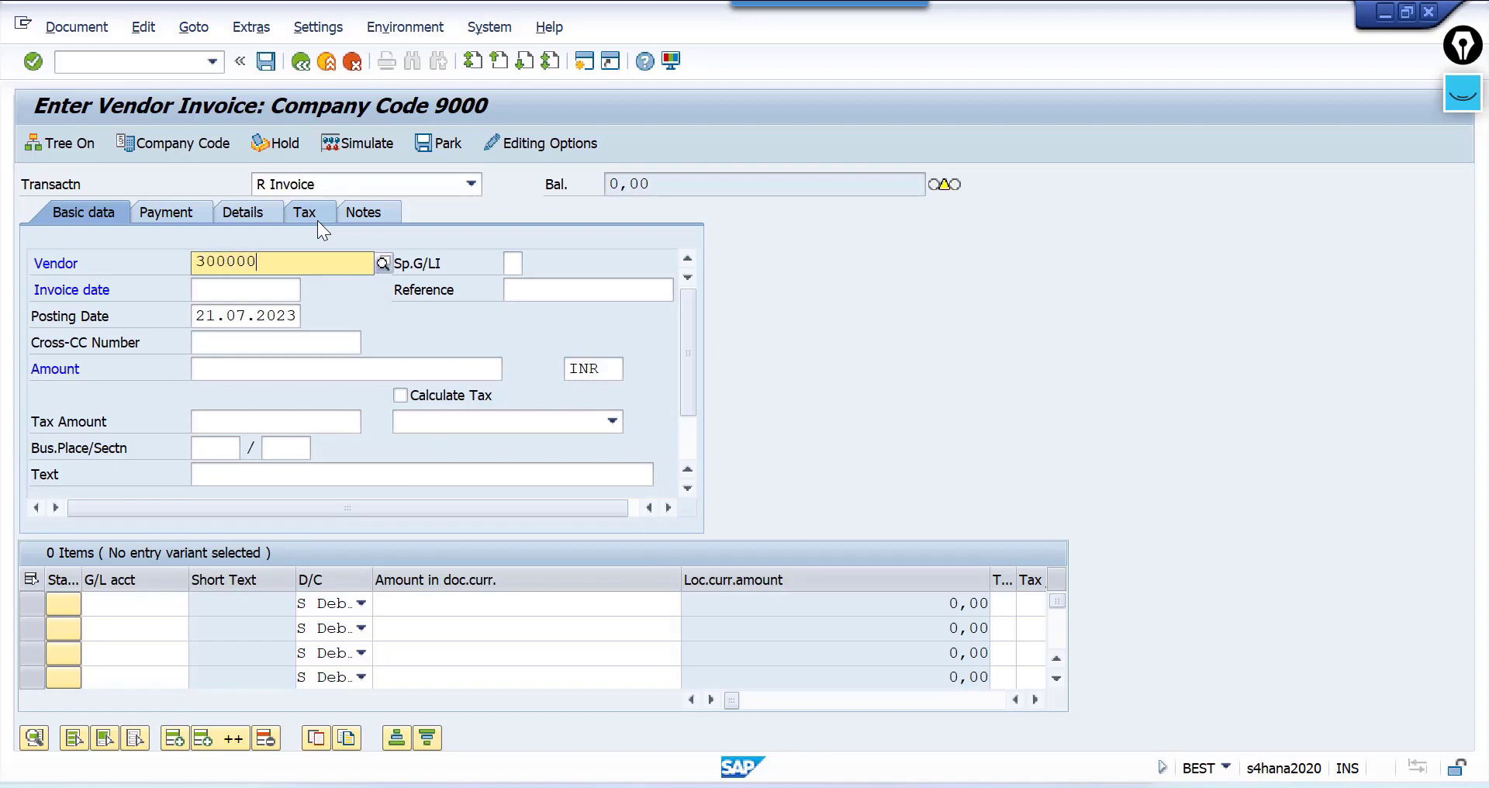
pyautogui.press('Tab')
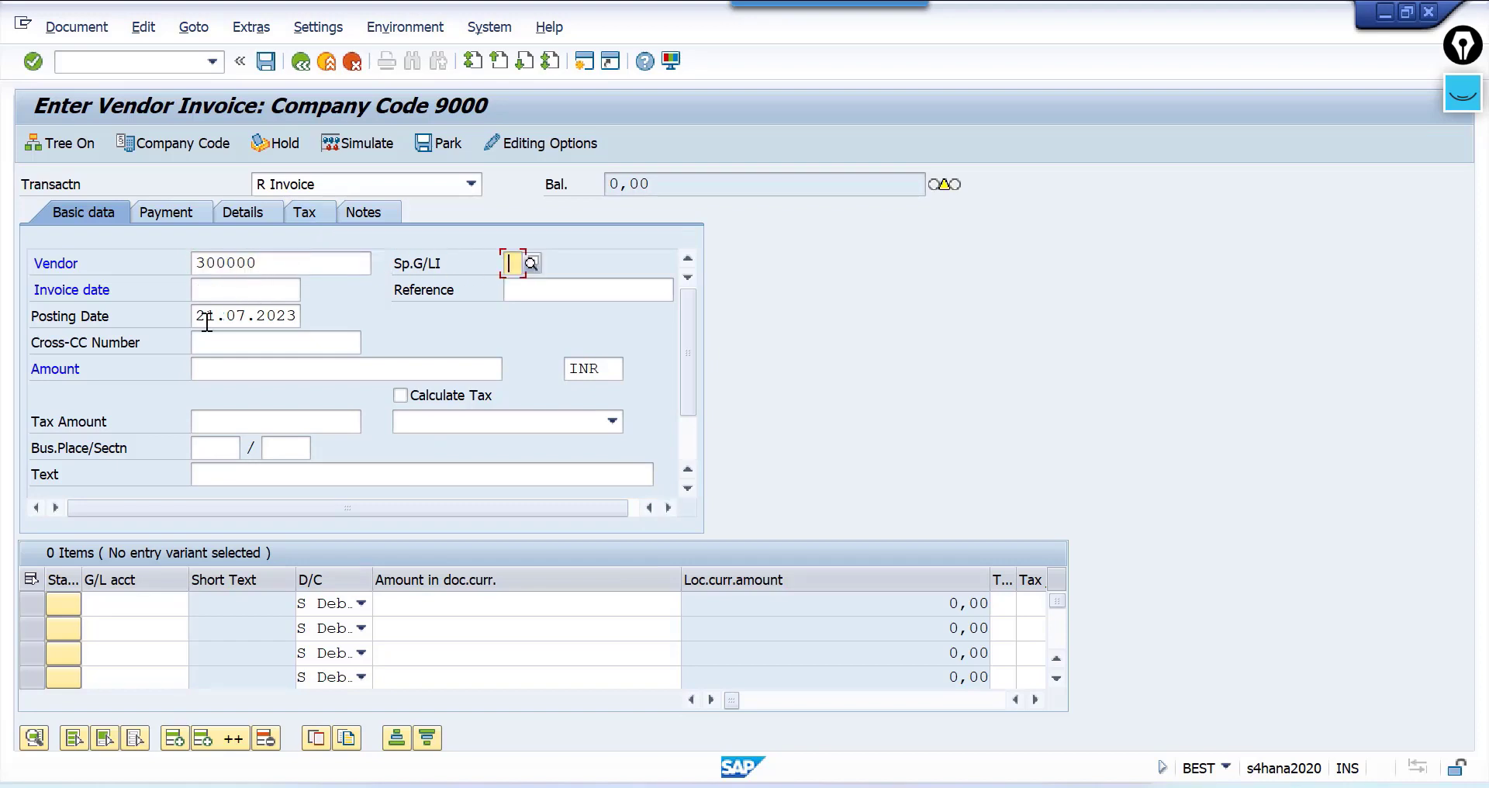
pyautogui.click(207, 292)
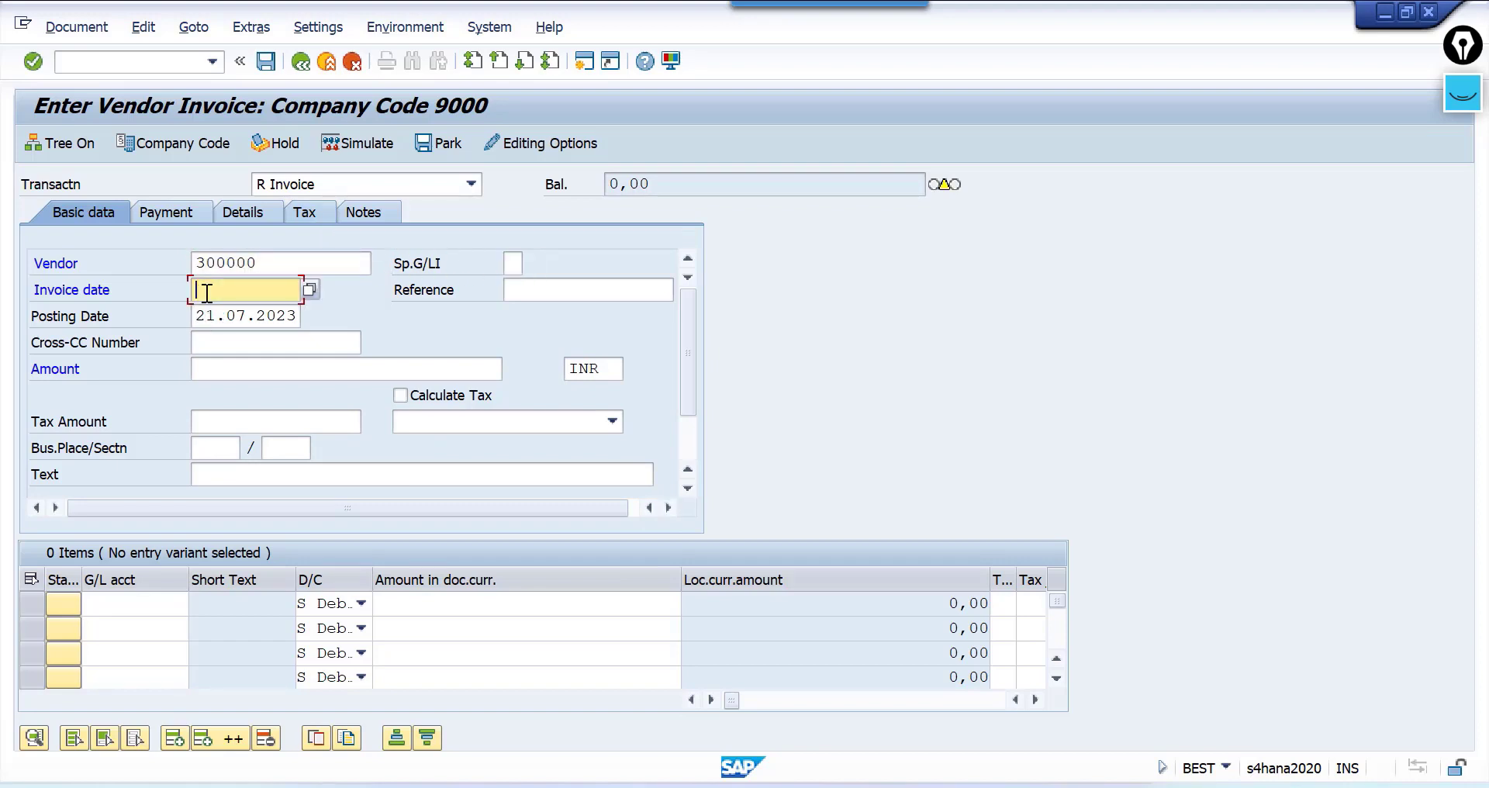
pyautogui.write('20072023')
# Compare the invoice and posting dates with the invoice's baseline and due dates and the baseline date default in the payment terms entry
pyautogui.moveTo(283, 290); pyautogui.dragTo(56, 351)
pyautogui.click(259, 315)
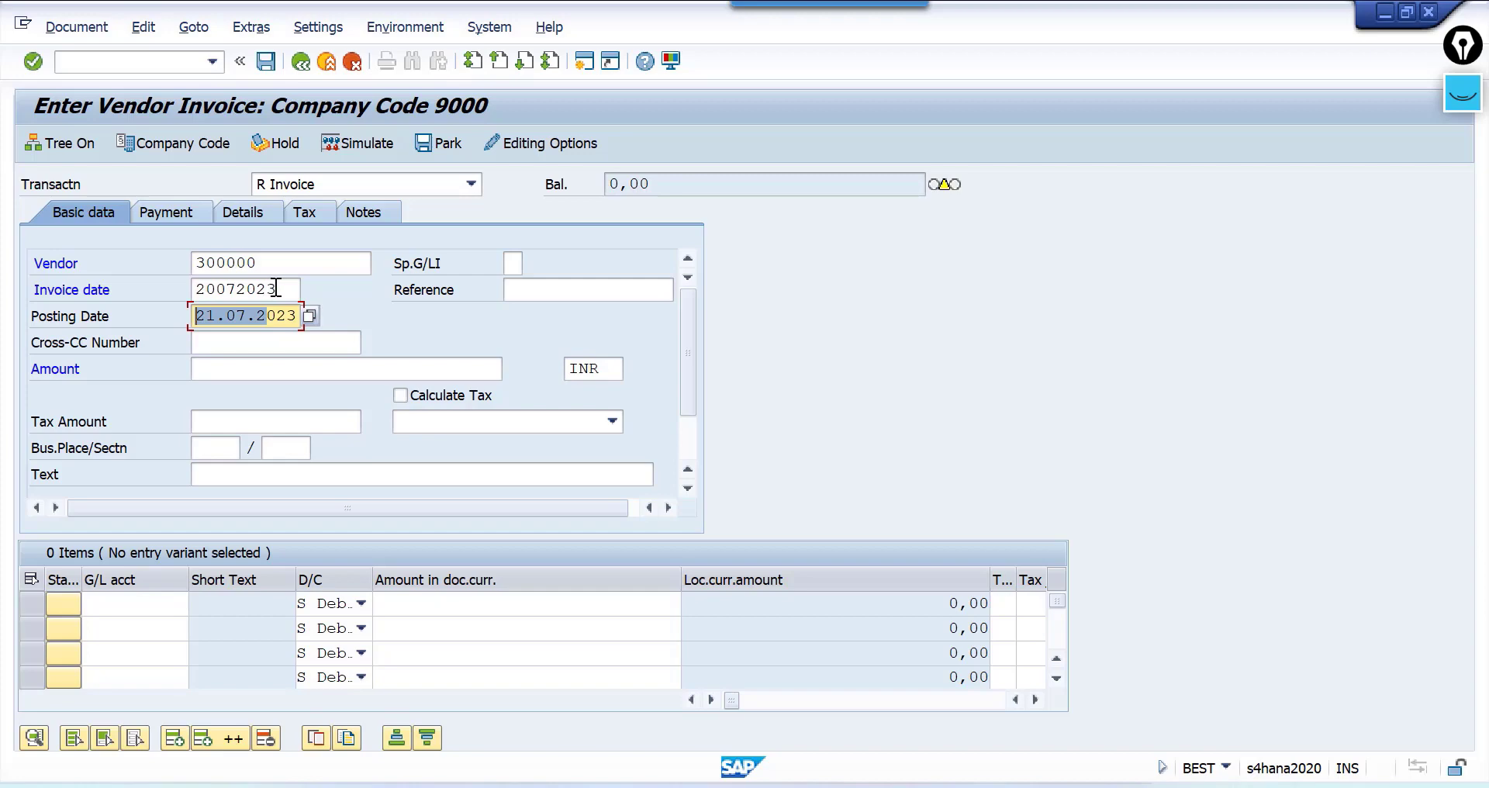
pyautogui.moveTo(287, 290)
pyautogui.mouseDown()
pyautogui.moveTo(174, 290)
pyautogui.moveTo(289, 317)
pyautogui.mouseUp()
pyautogui.click(269, 285)
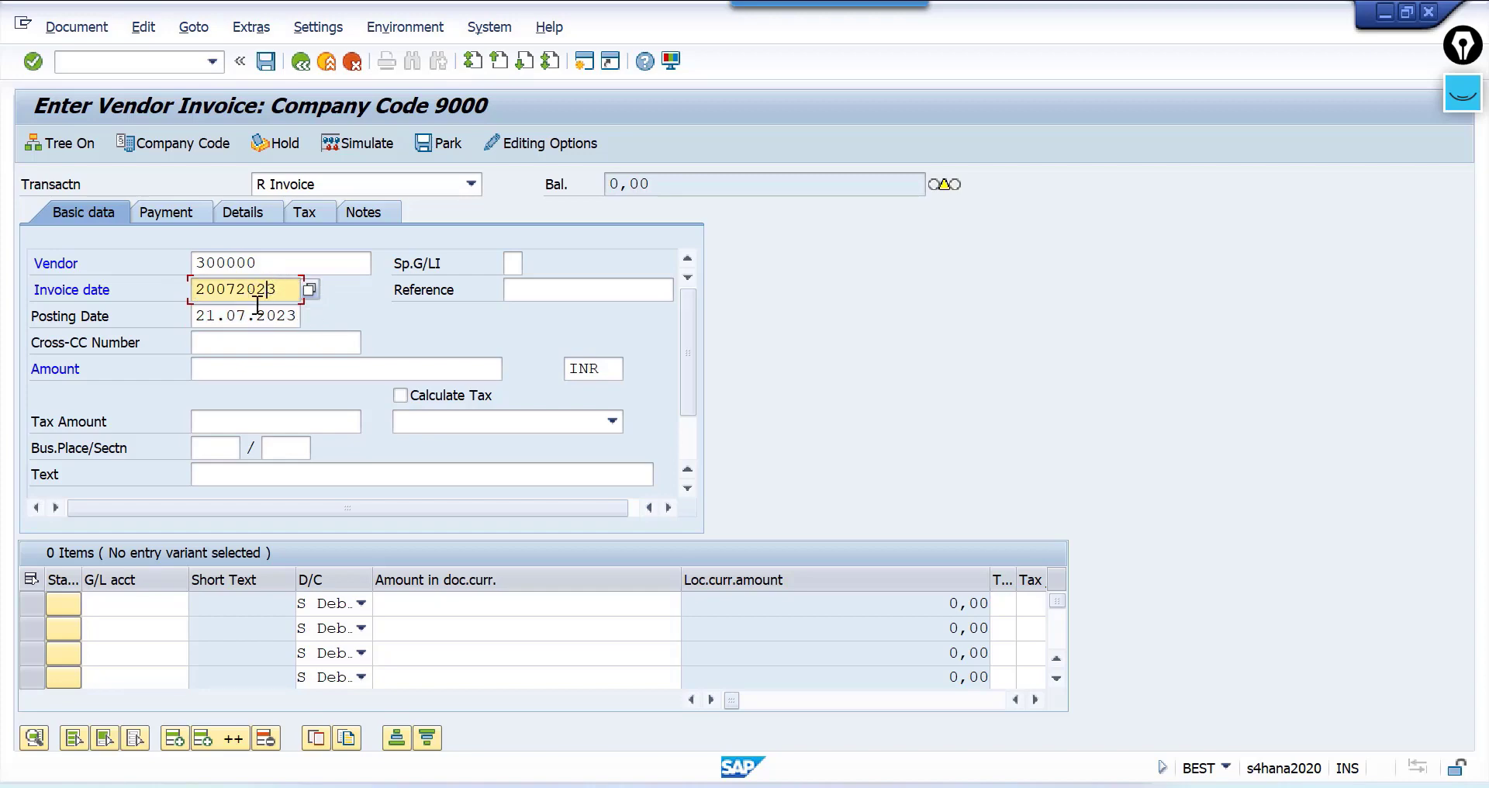
pyautogui.click(261, 315)
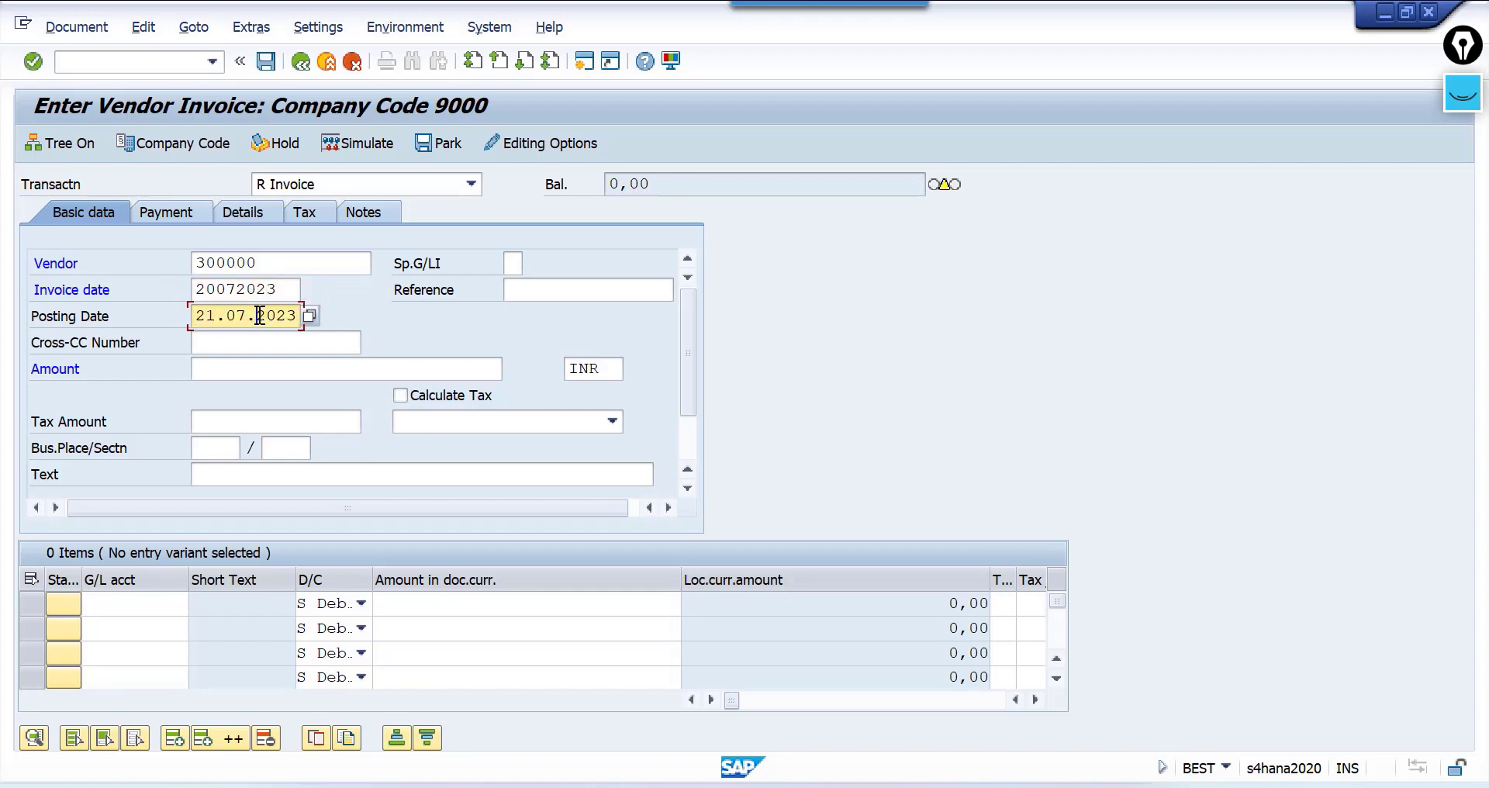
pyautogui.click(167, 213)
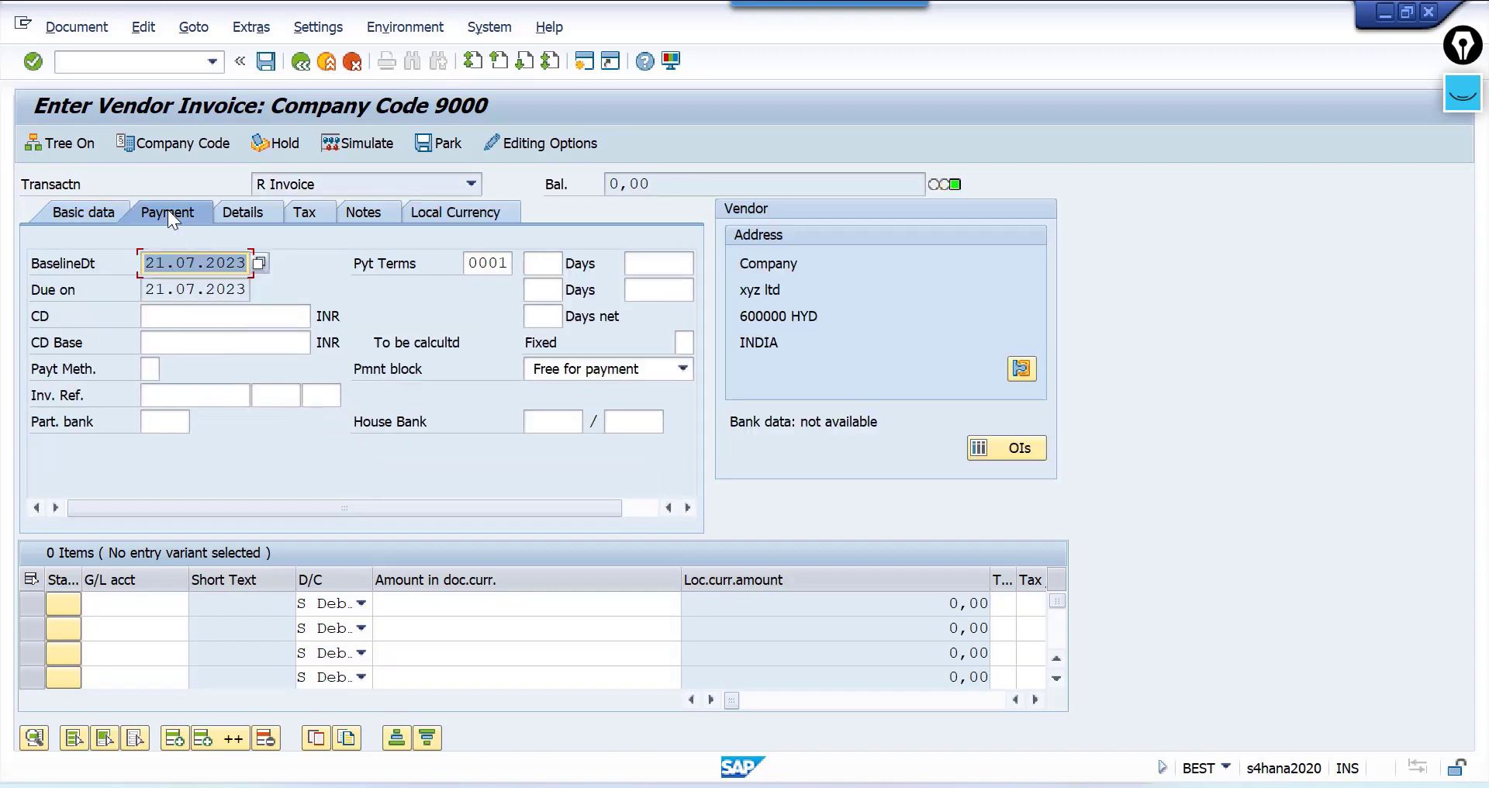
pyautogui.click(146, 262)
pyautogui.moveTo(147, 262); pyautogui.dragTo(280, 257)
pyautogui.click(167, 262)
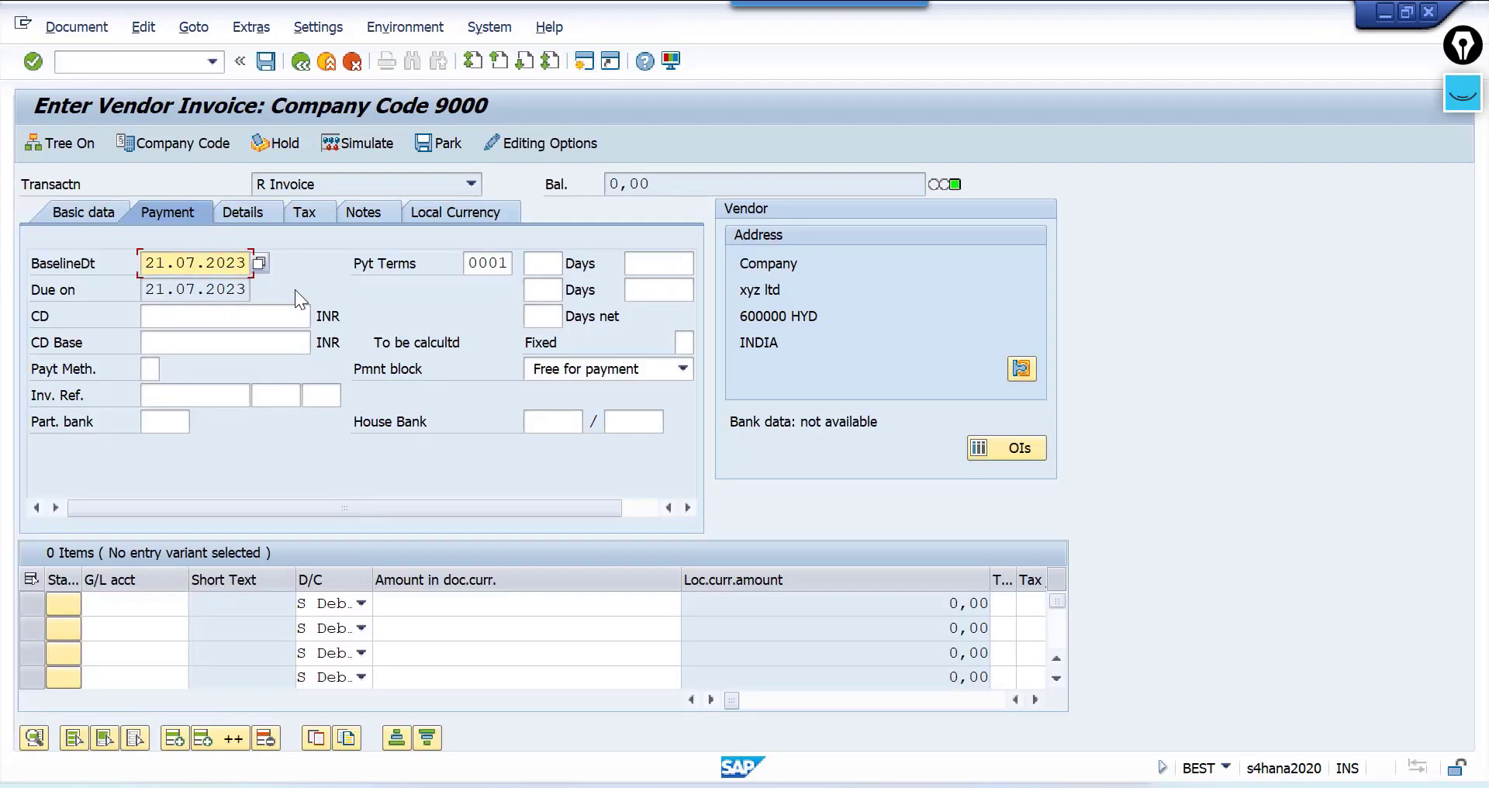
pyautogui.moveTo(141, 263); pyautogui.dragTo(271, 269)
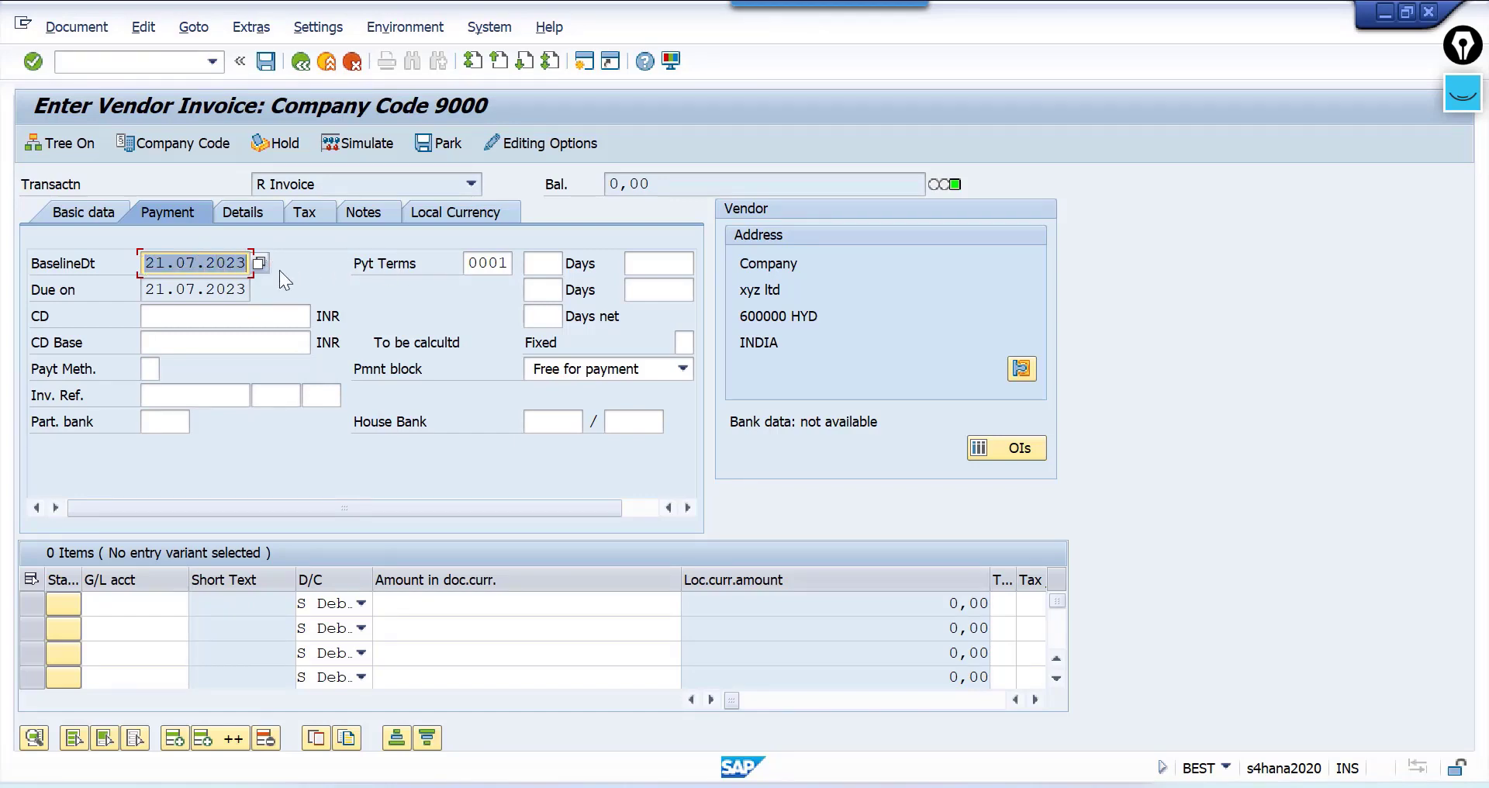
pyautogui.moveTo(304, 290); pyautogui.dragTo(144, 290)
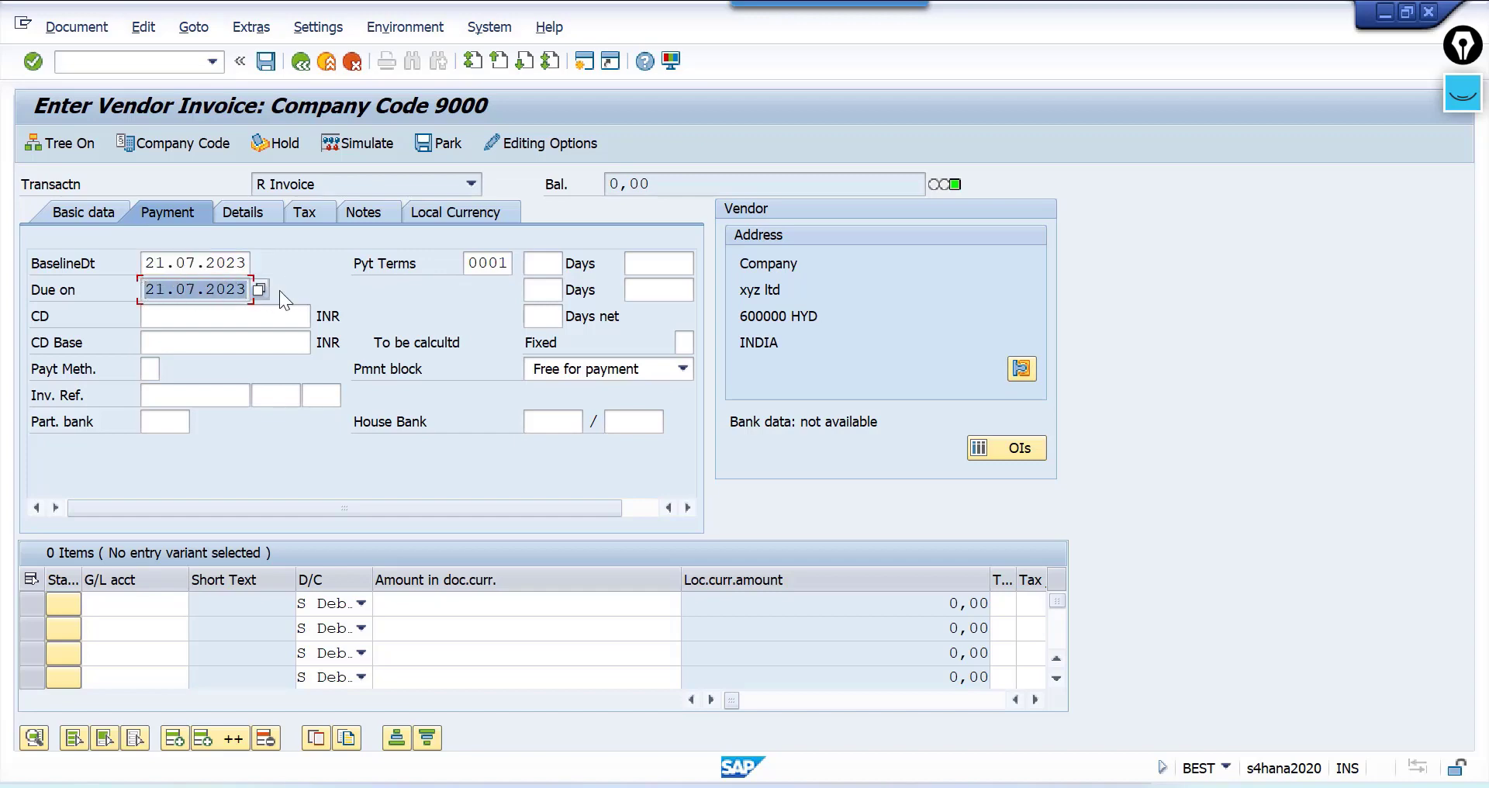
pyautogui.hotkey('alt', 'Tab')
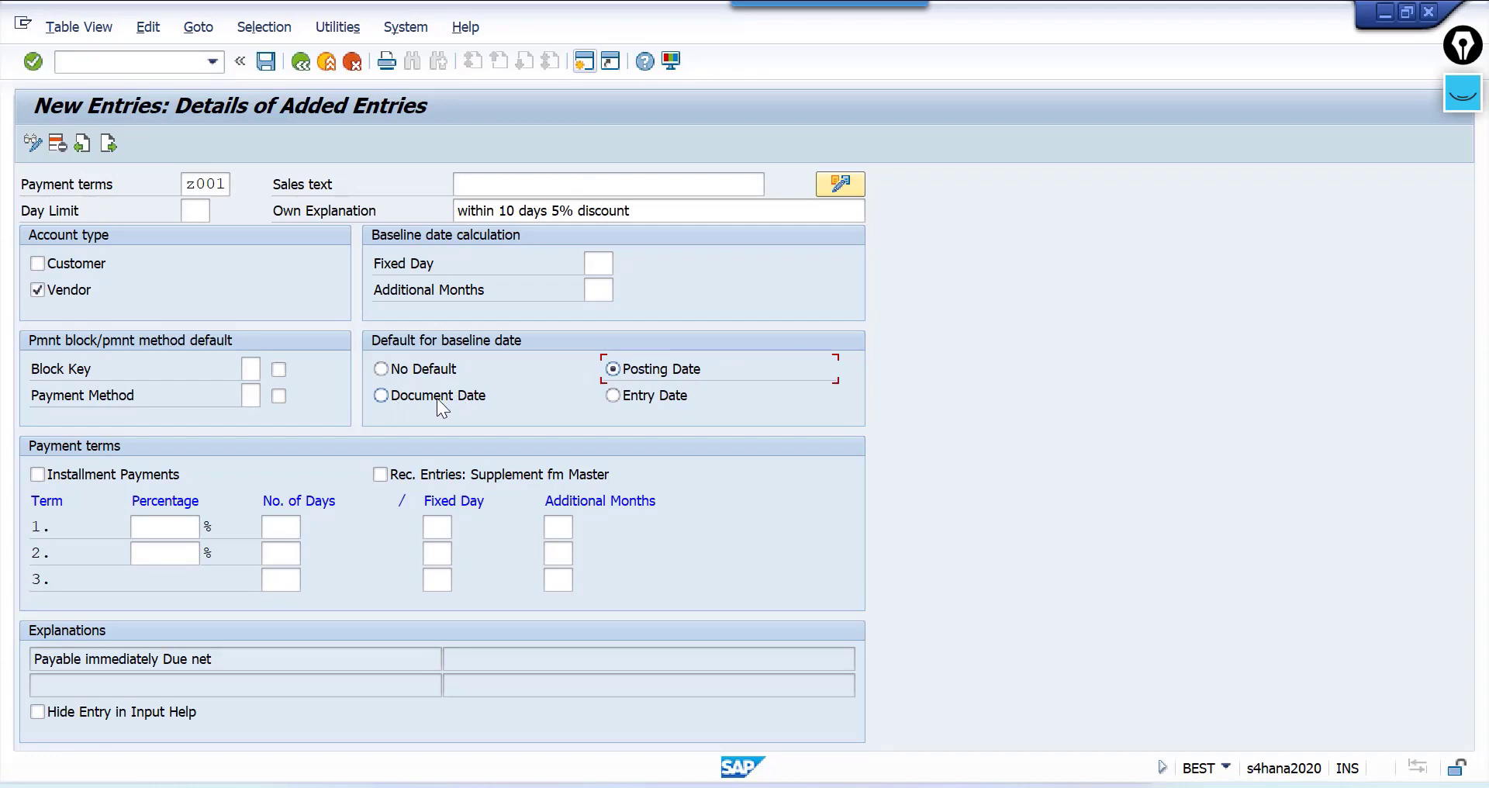
pyautogui.hotkey('alt', 'Tab')
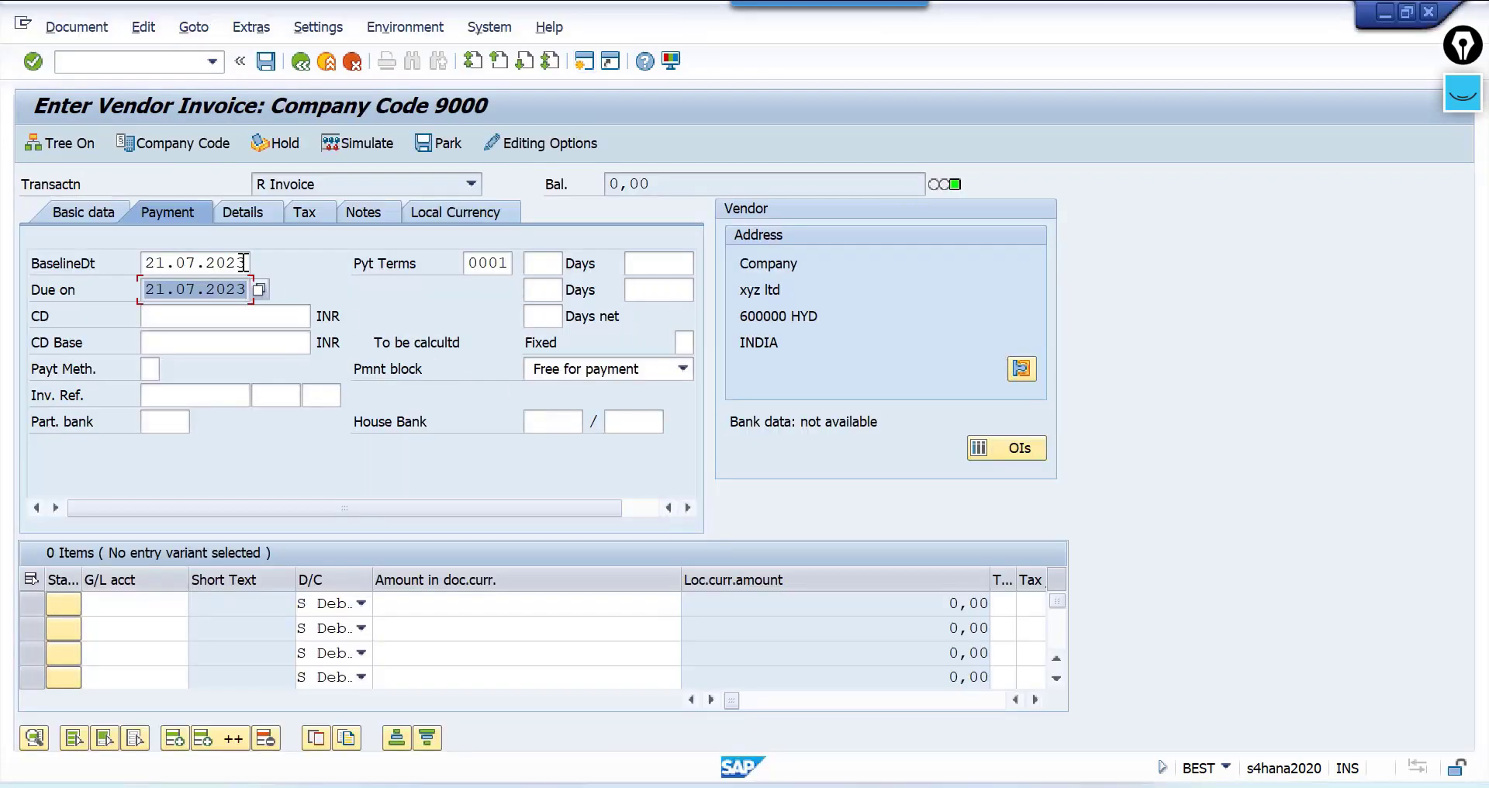
pyautogui.click(99, 220)
pyautogui.click(267, 289)
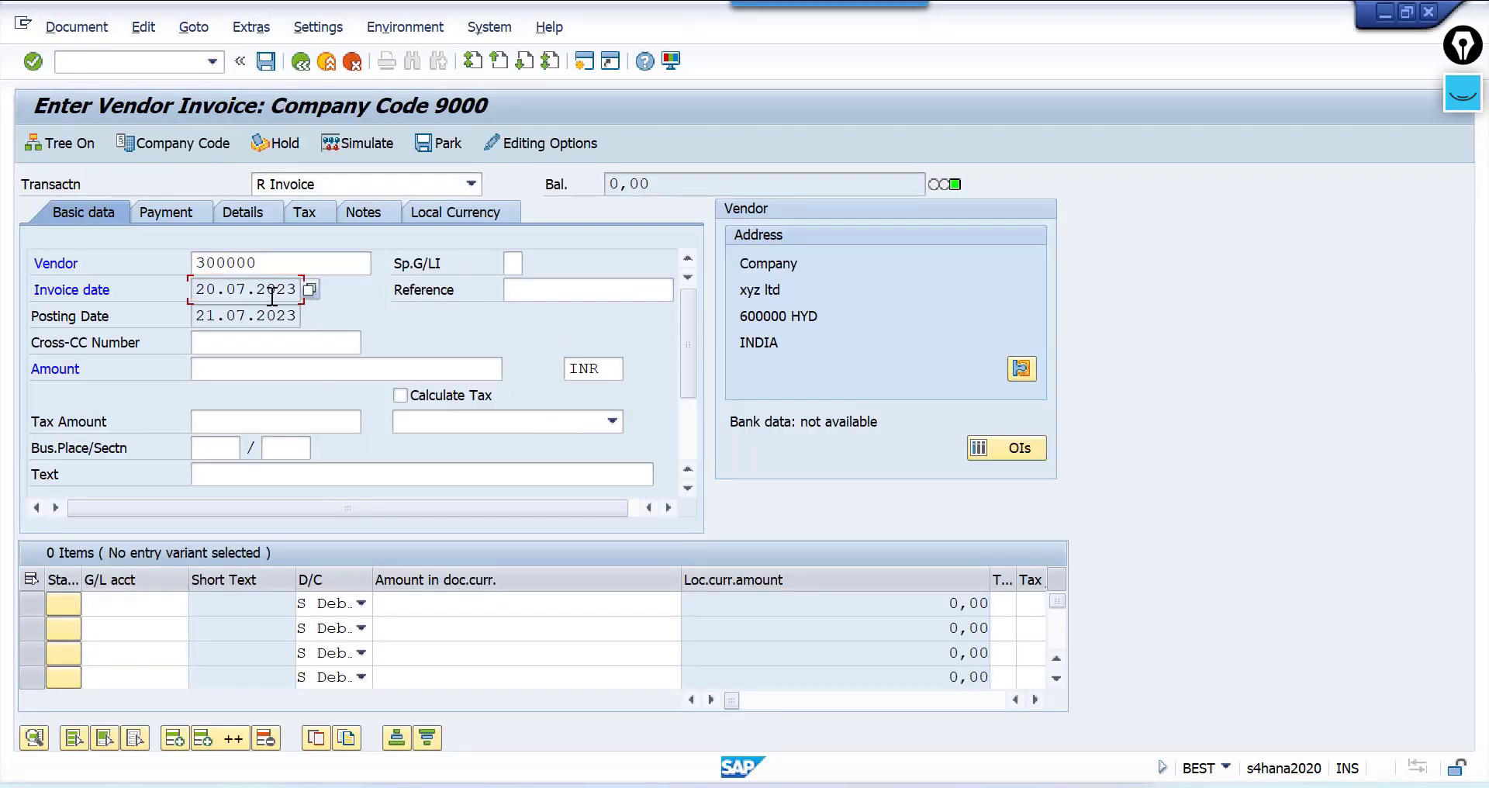
# Return to the payment terms entry and set its first term to 5% discount within 10 days
pyautogui.hotkey('alt', 'Tab')
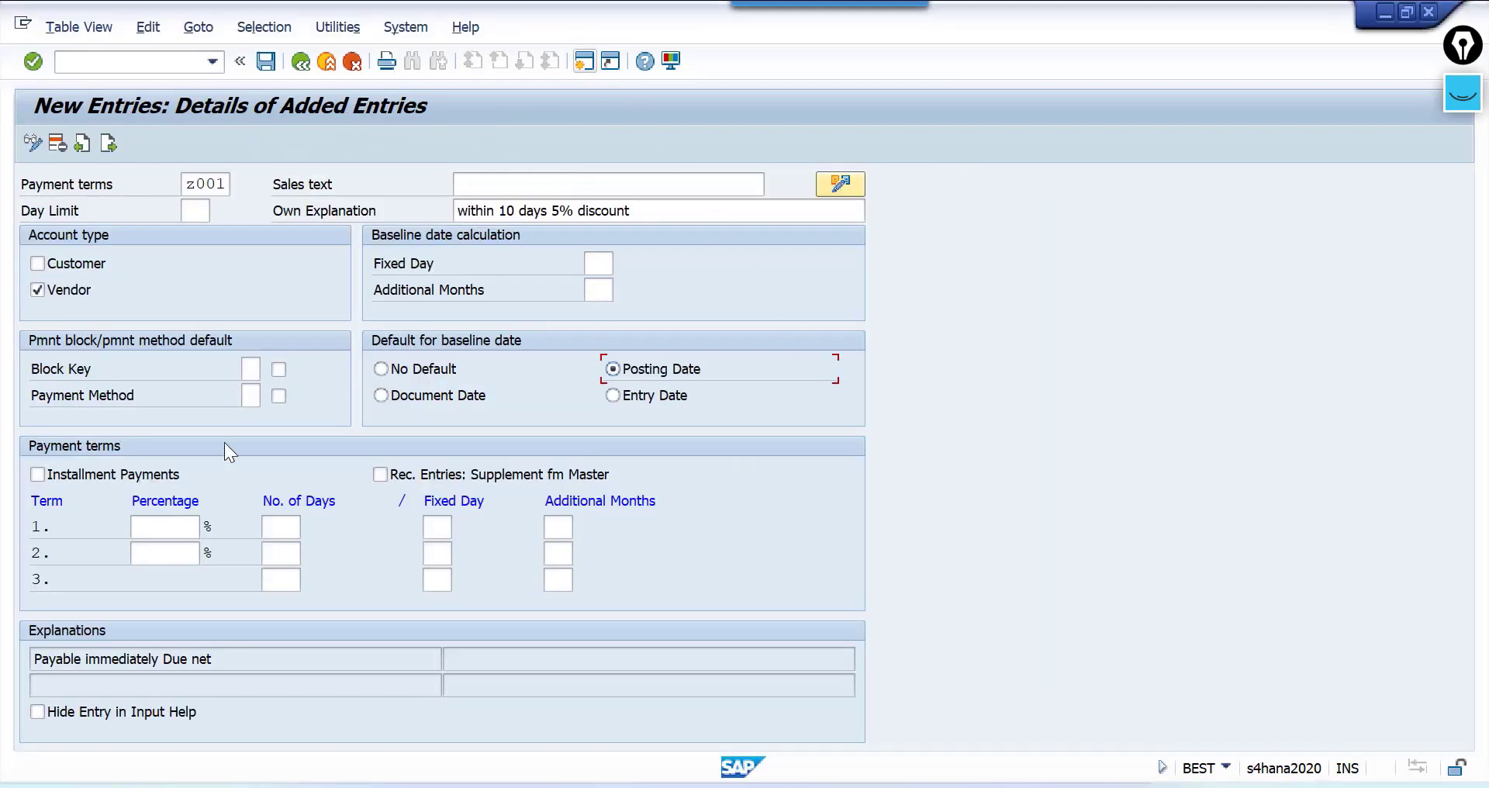
pyautogui.click(166, 526)
pyautogui.write('5')
pyautogui.press('Tab')
pyautogui.moveTo(270, 531); pyautogui.dragTo(326, 533)
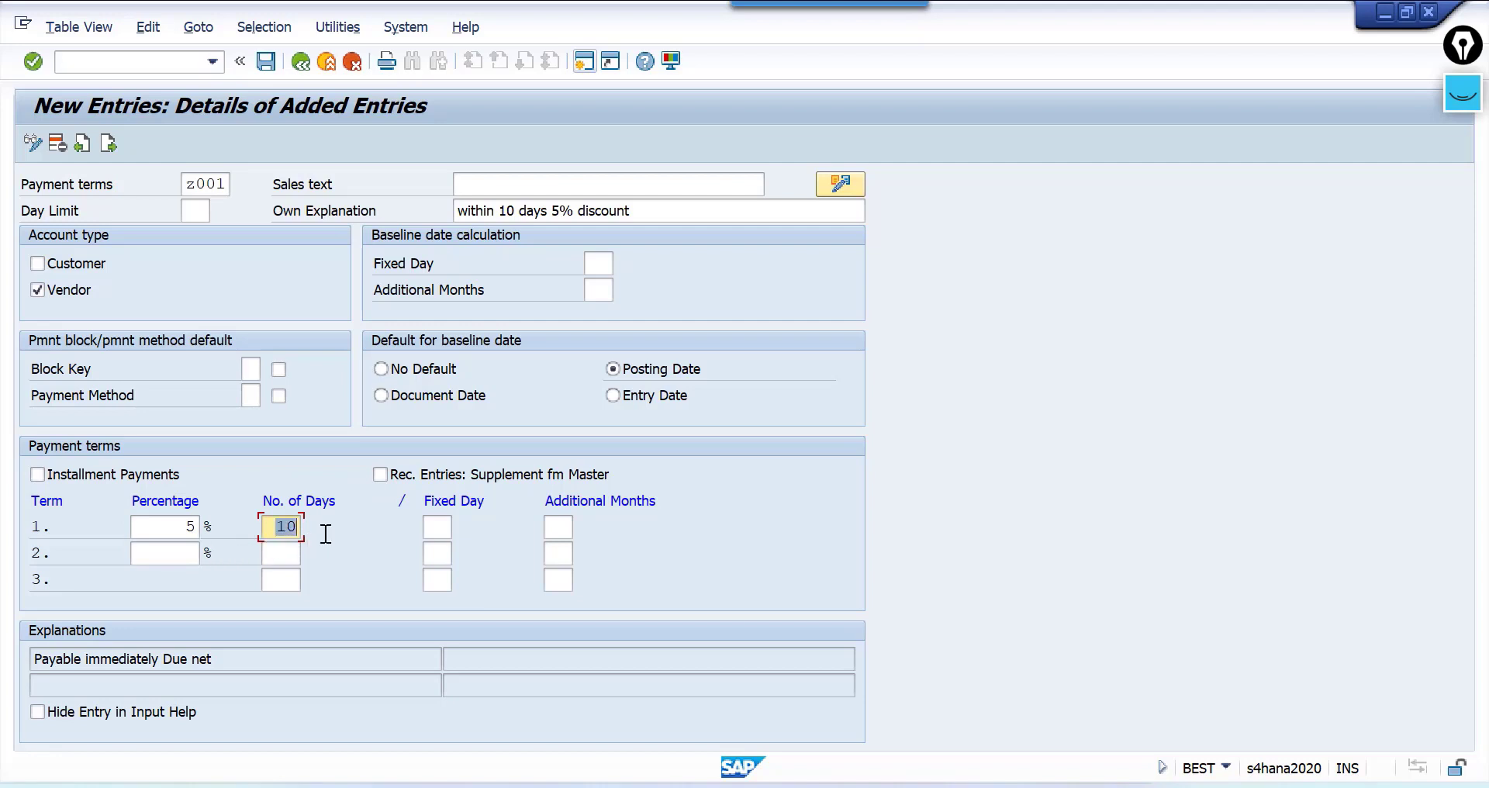
pyautogui.click(164, 529)
pyautogui.press('Return')
pyautogui.moveTo(223, 661); pyautogui.dragTo(34, 659)
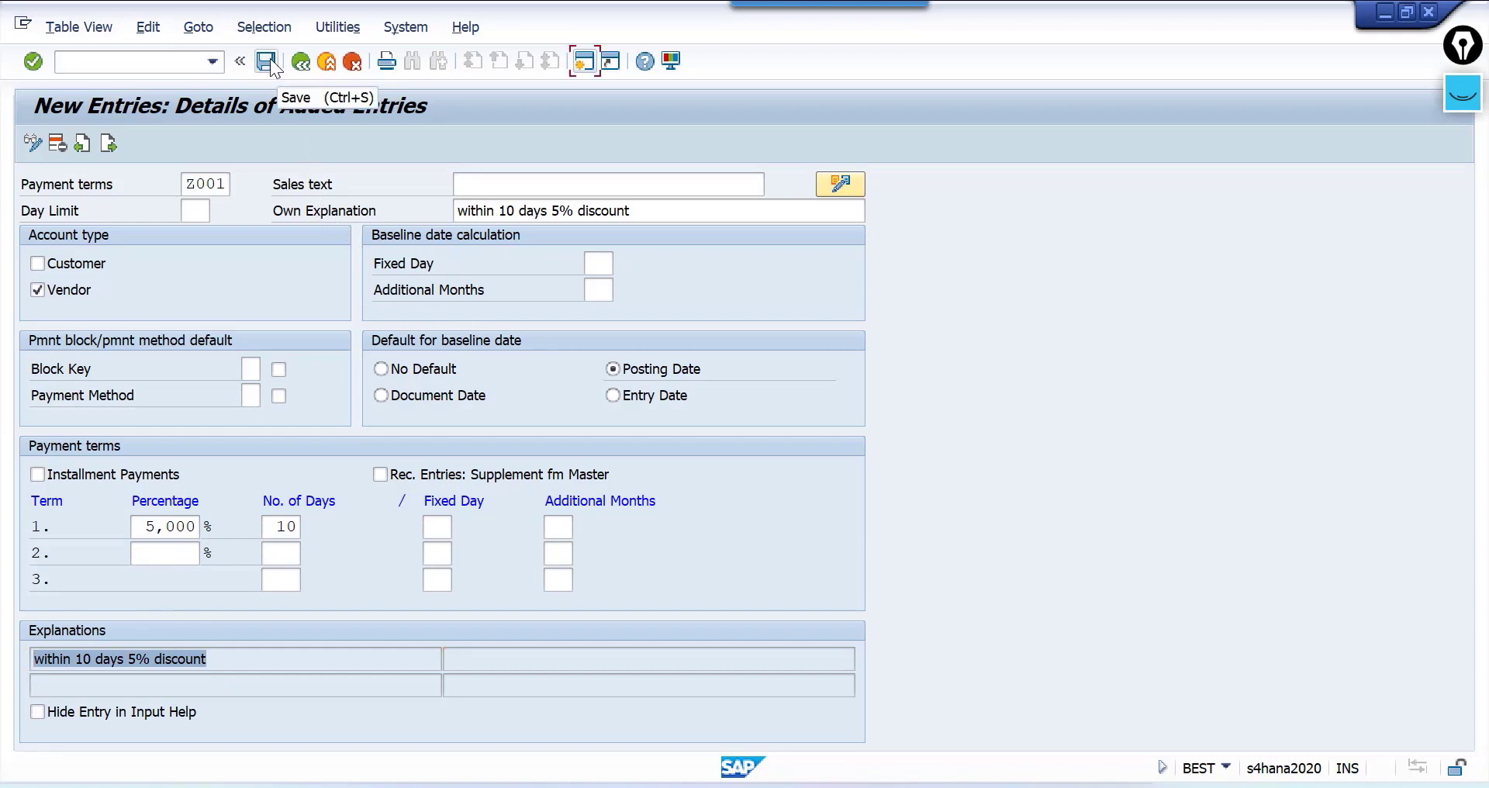
# Save payment terms Z001 and leave Terms of Payment maintenance for the vendor invoice
pyautogui.doubleClick(195, 183)
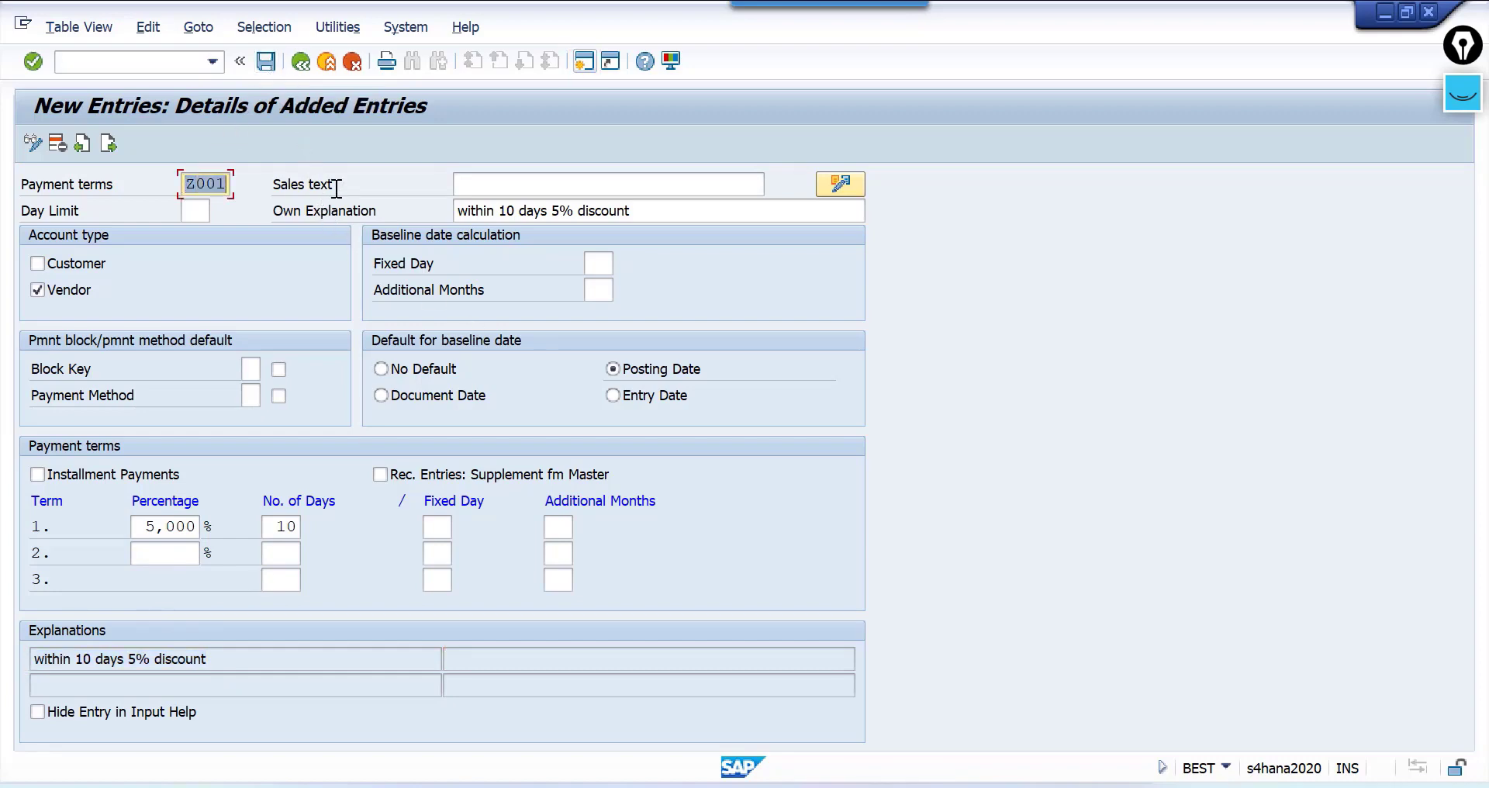
pyautogui.click(334, 187)
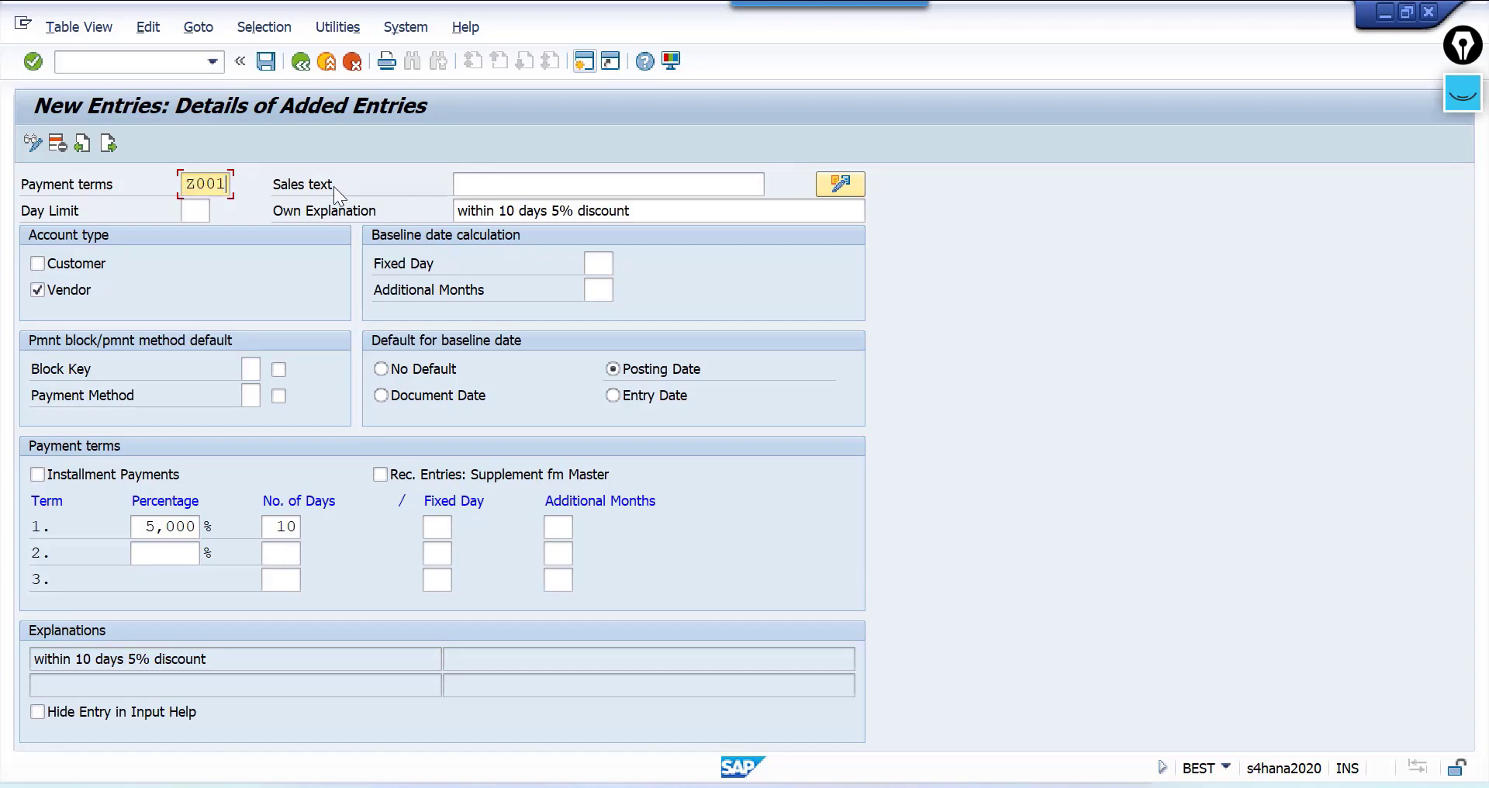
pyautogui.click(270, 67)
pyautogui.press('Return')
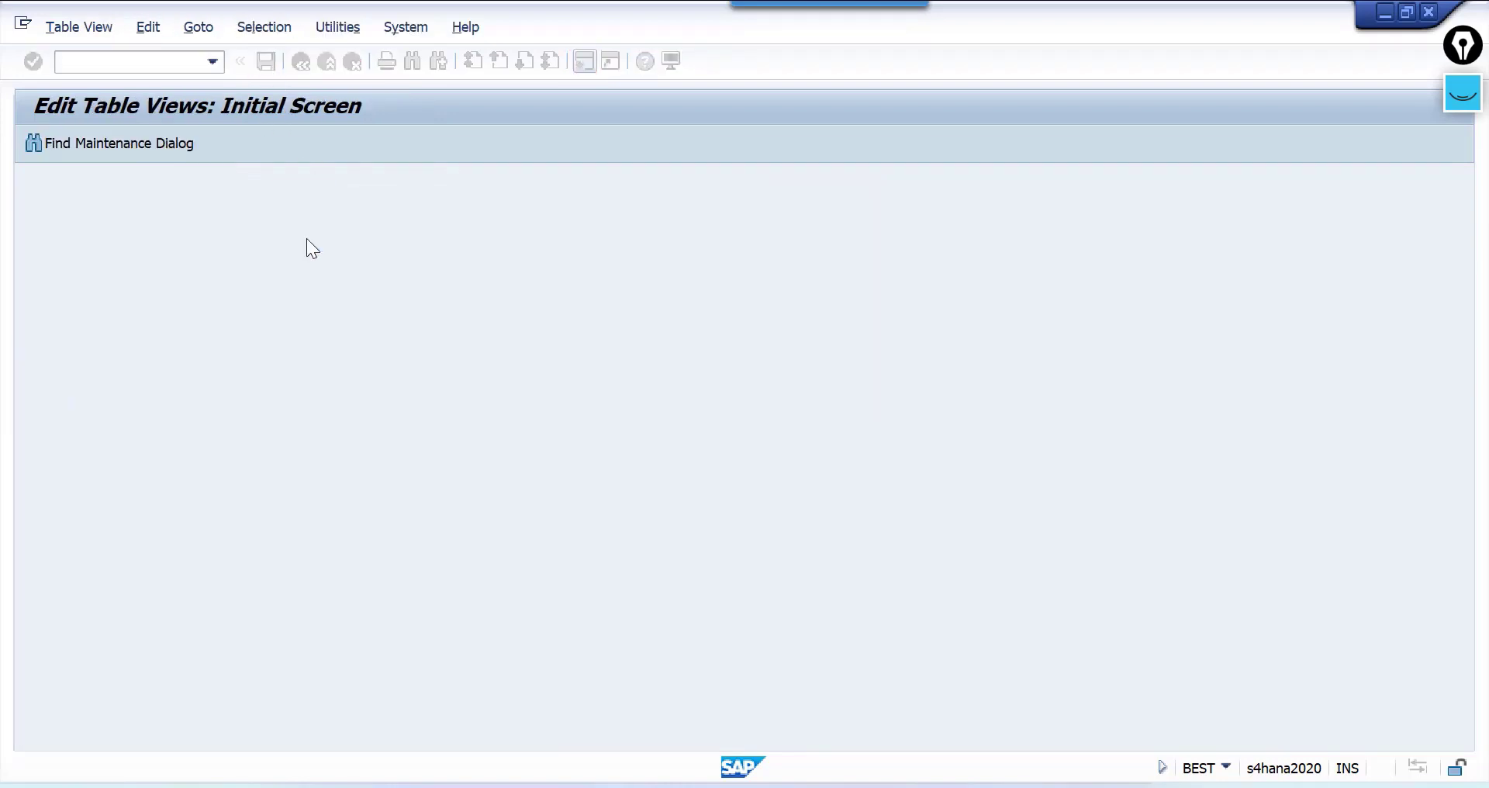
pyautogui.click(299, 68)
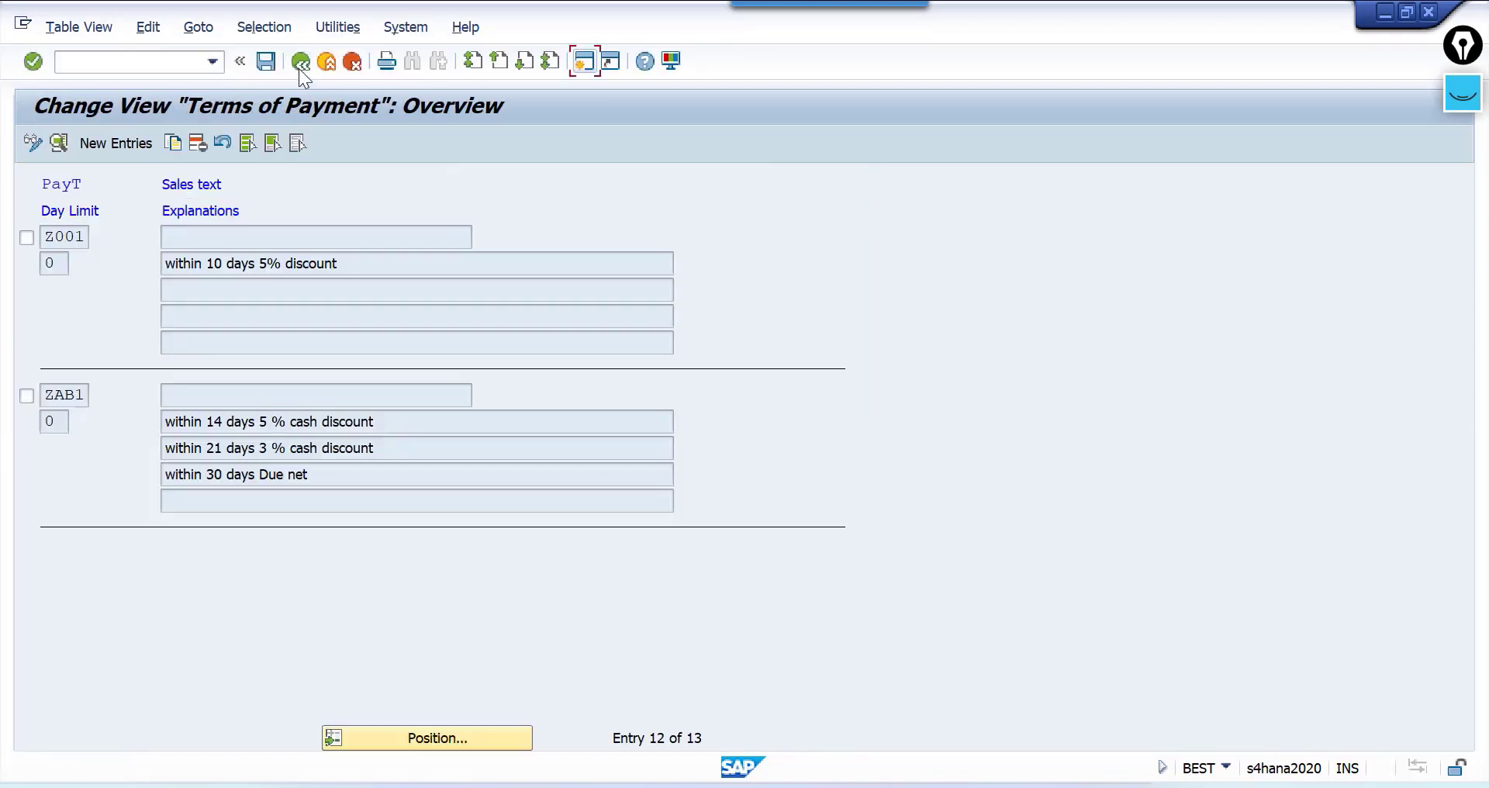
pyautogui.click(299, 68)
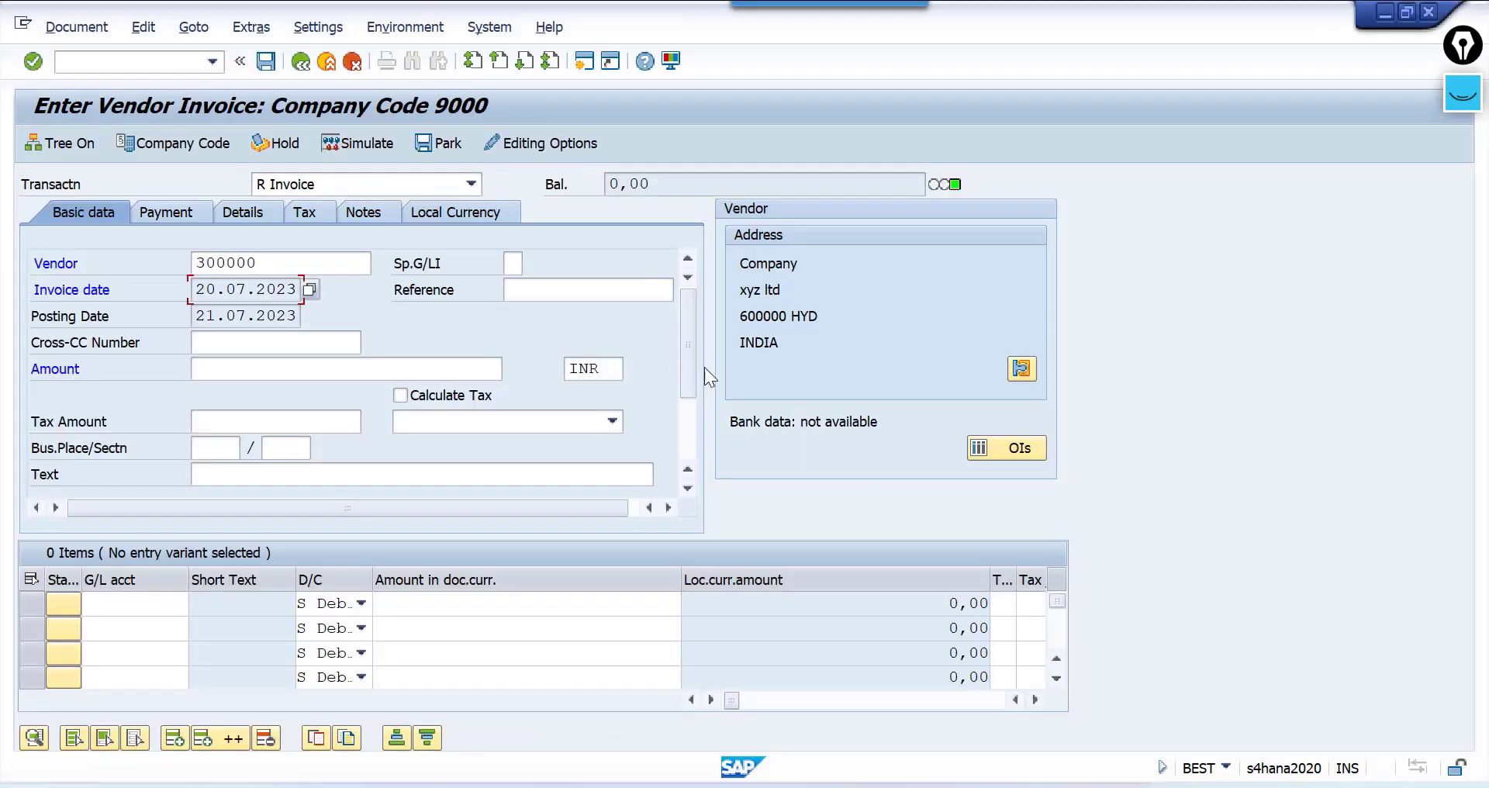
# Replace the payment terms in the vendor invoice's payment data with Z001
pyautogui.click(173, 212)
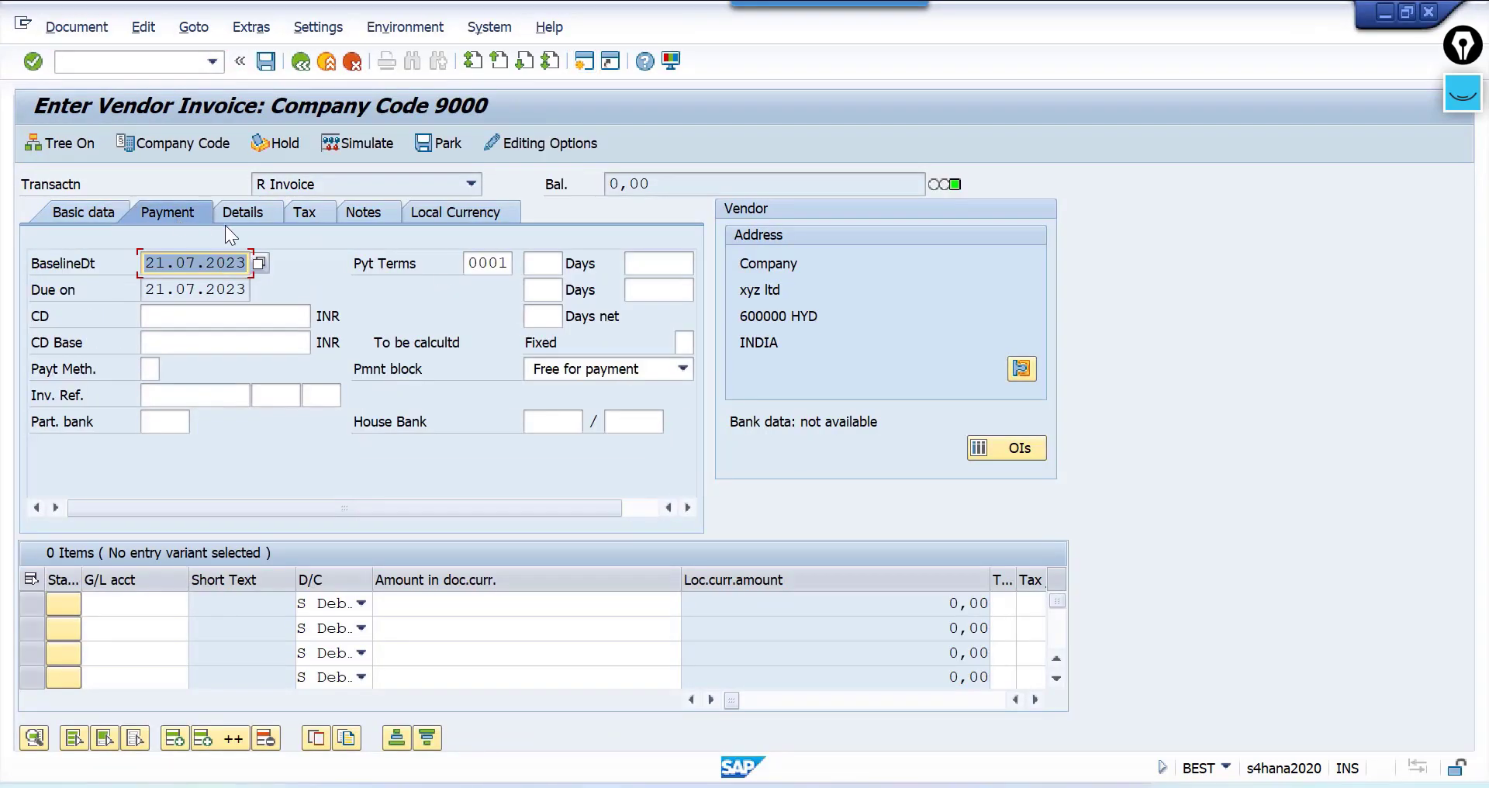
pyautogui.click(472, 264)
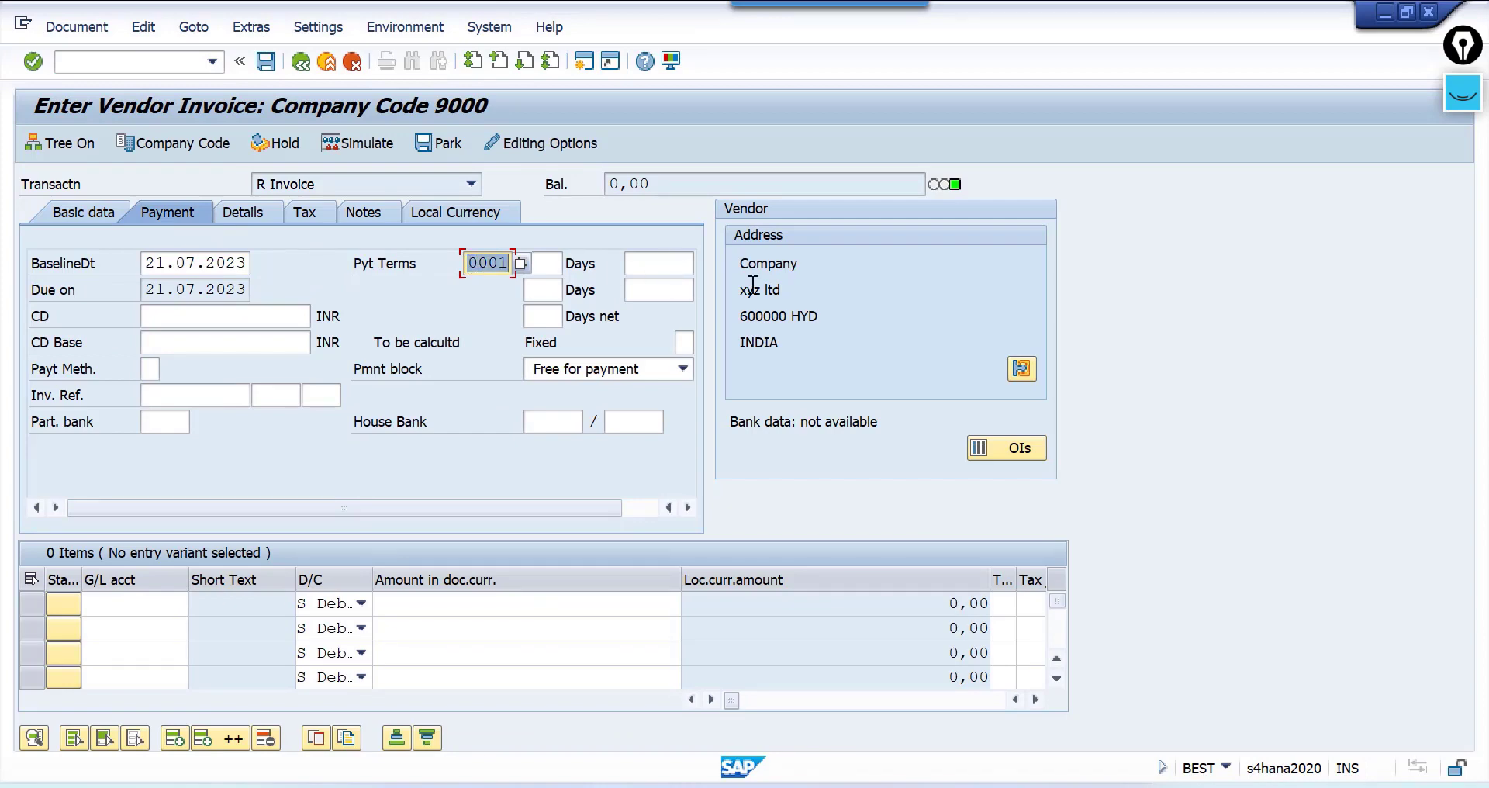
pyautogui.press('Delete')
pyautogui.write('Z001')
pyautogui.moveTo(147, 289); pyautogui.dragTo(437, 302)
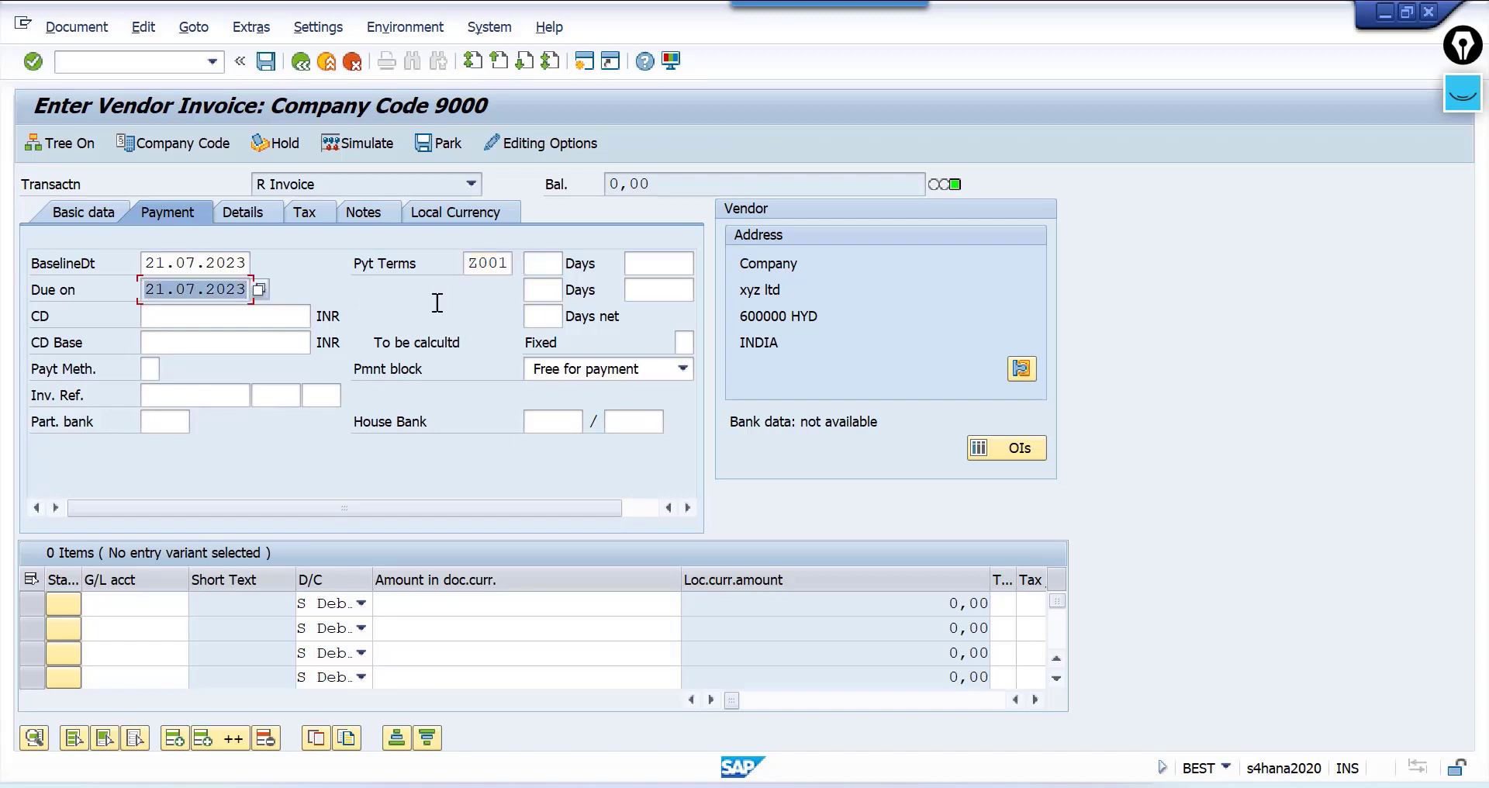
pyautogui.press('Return')
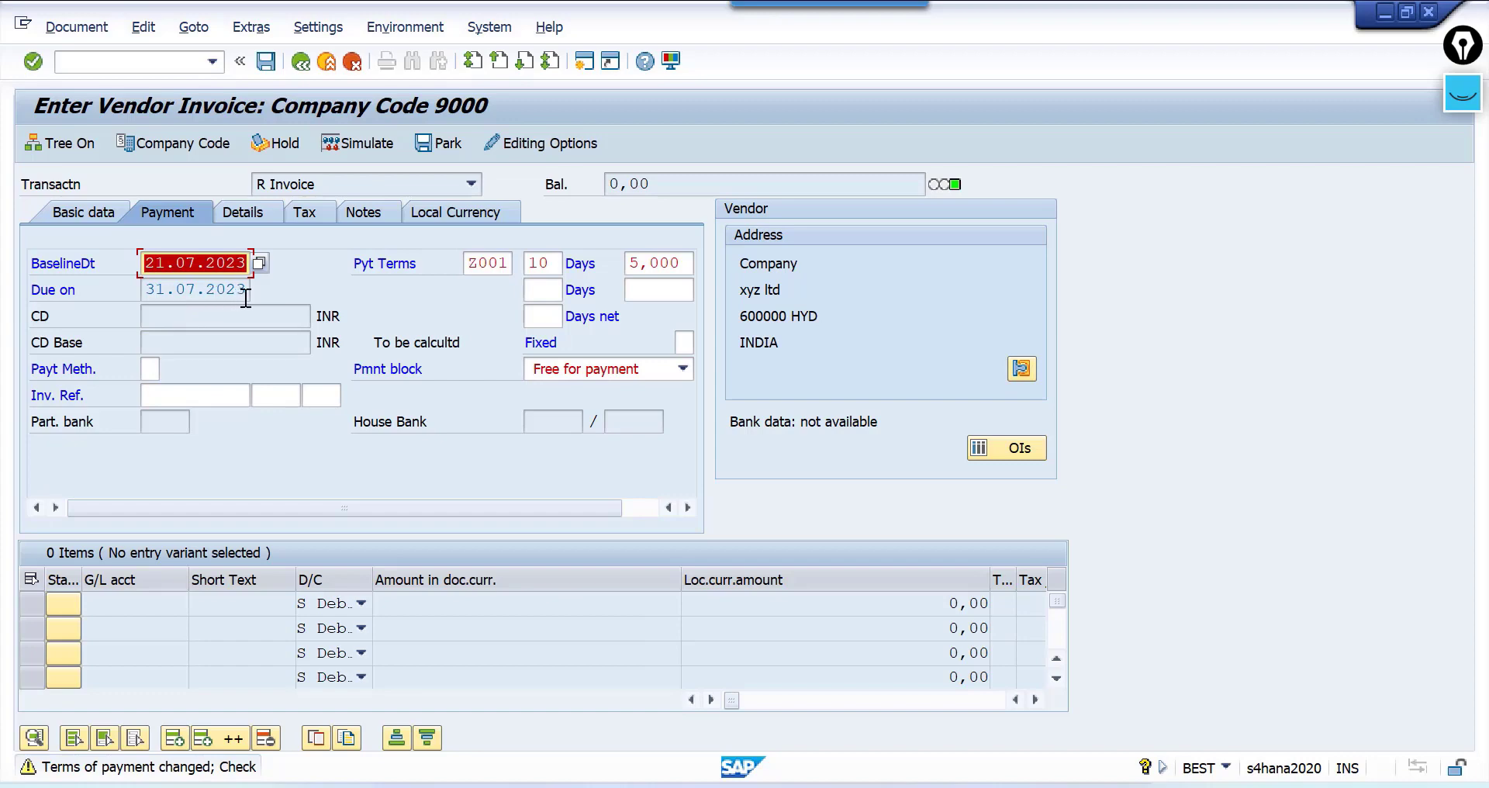
# Set the invoice's baseline date to 20.07.2023 and check the due date and payment terms
pyautogui.click(154, 263)
pyautogui.moveTo(154, 264); pyautogui.dragTo(310, 261)
pyautogui.click(178, 291)
pyautogui.click(163, 261)
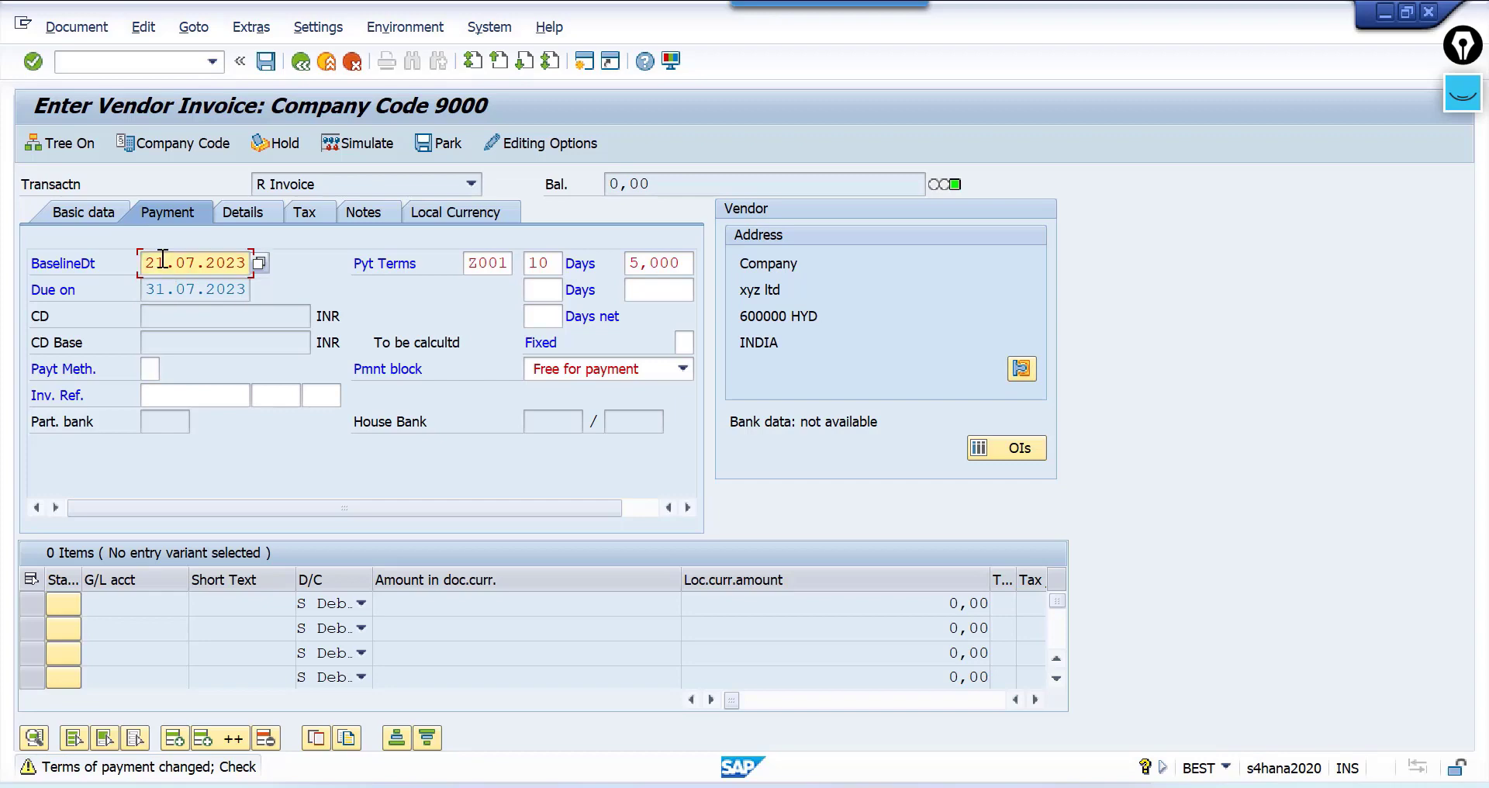
pyautogui.press('BackSpace')
pyautogui.write('0')
pyautogui.press('Return')
pyautogui.click(181, 268)
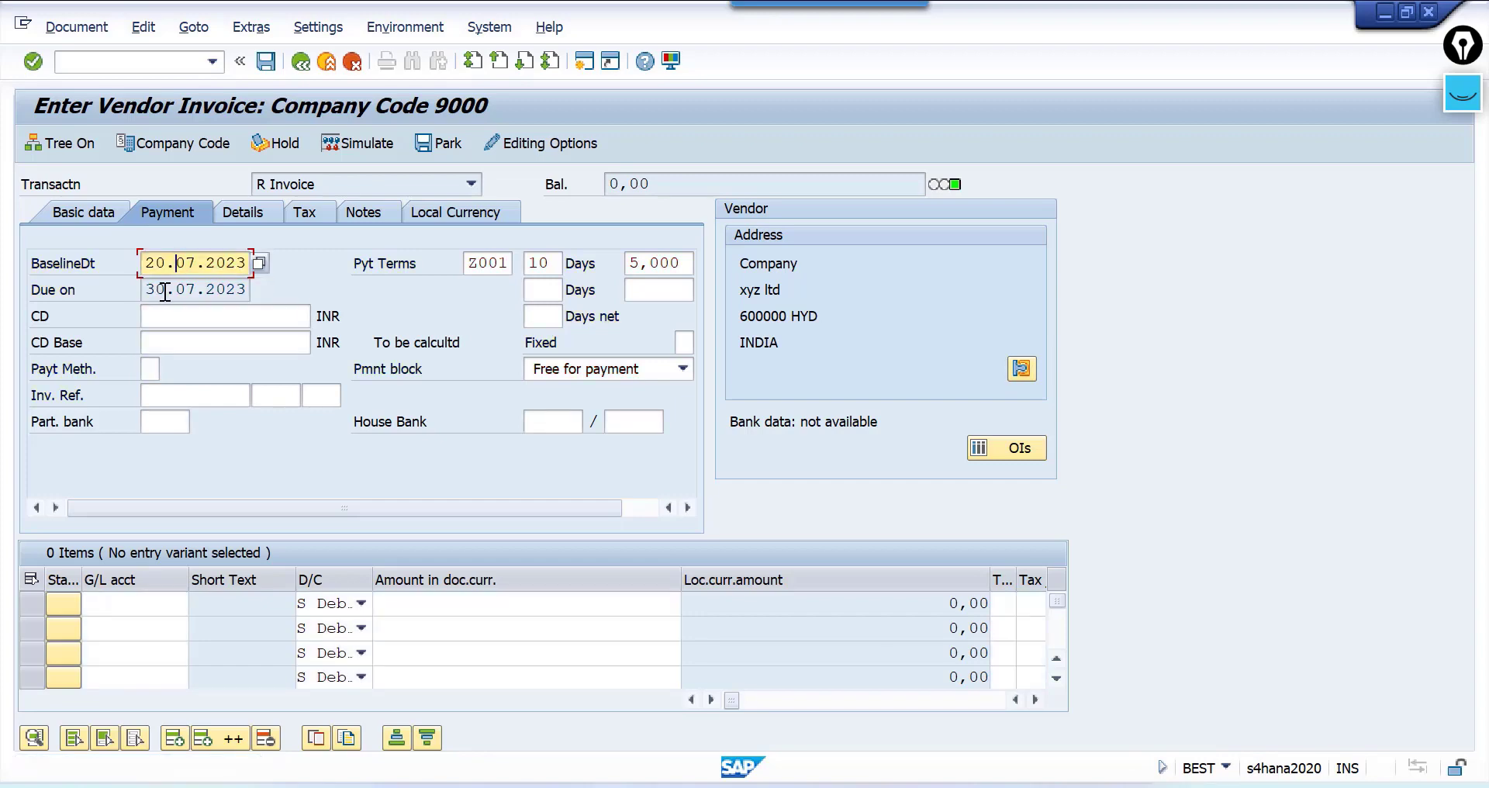
pyautogui.click(164, 290)
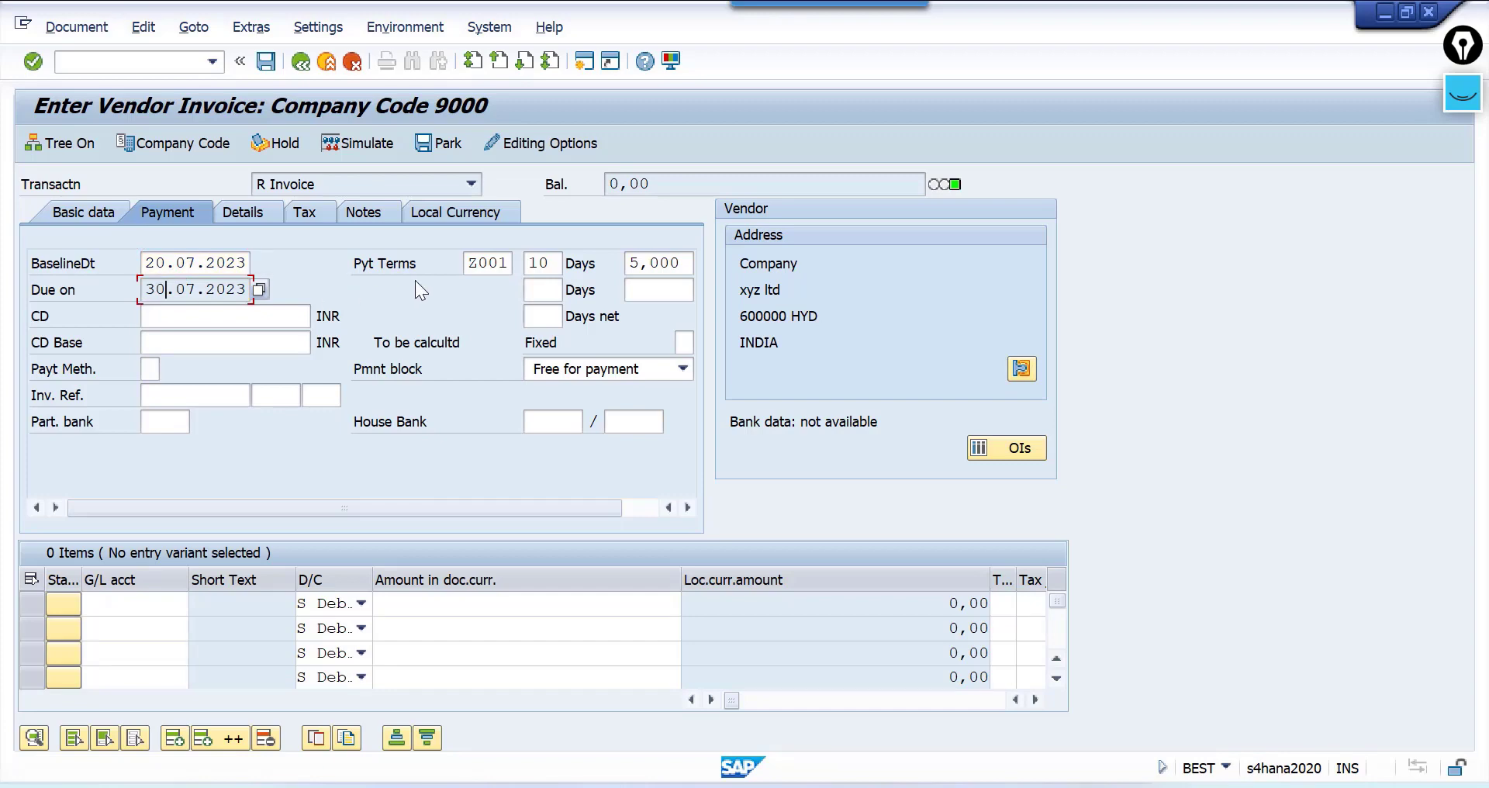
pyautogui.click(468, 263)
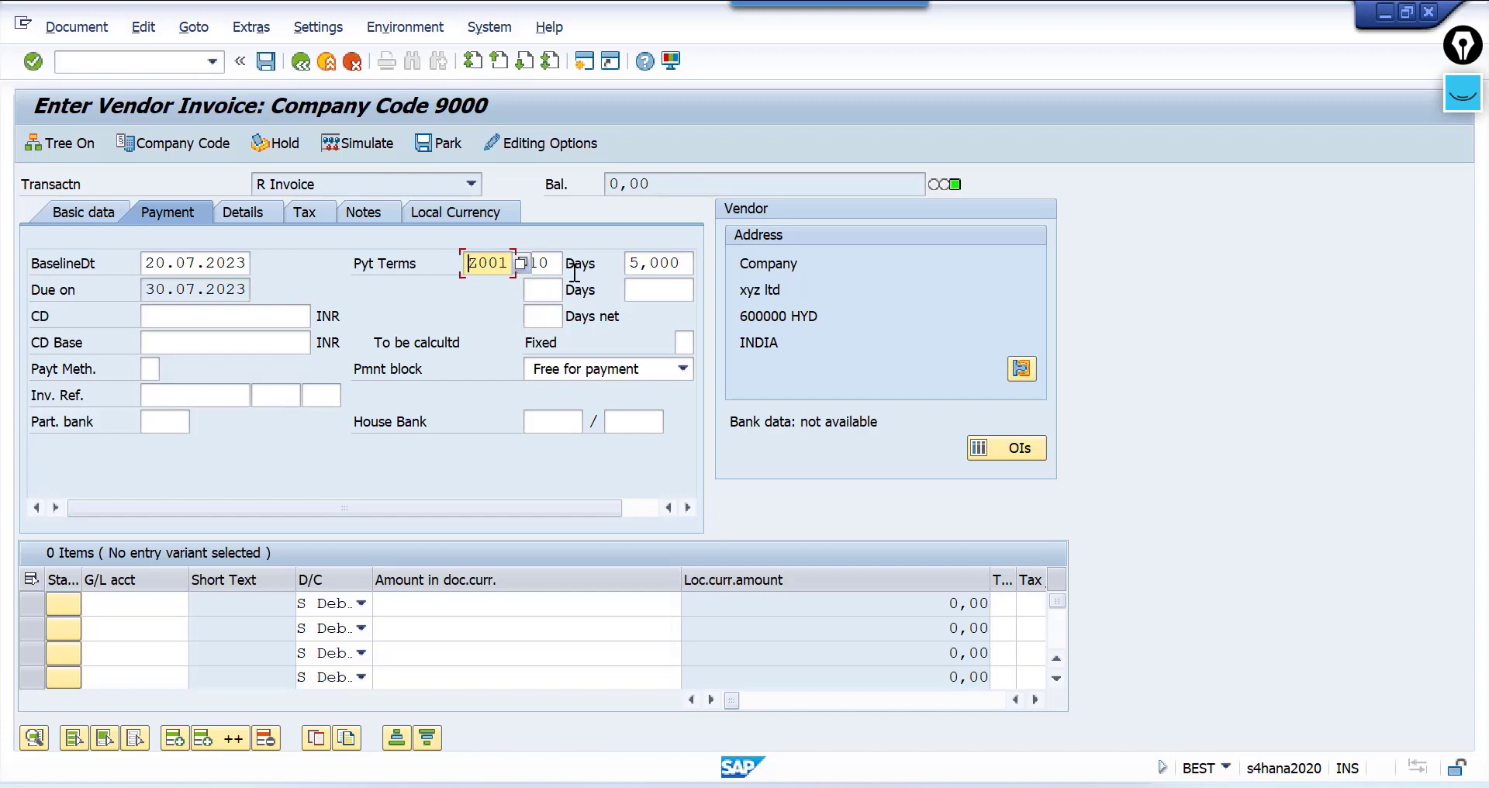
# Check the invoice's discount days and percentage, then switch to ap.pdf and tick the "Creation of G/L Account - Cash discount" heading
pyautogui.click(546, 264)
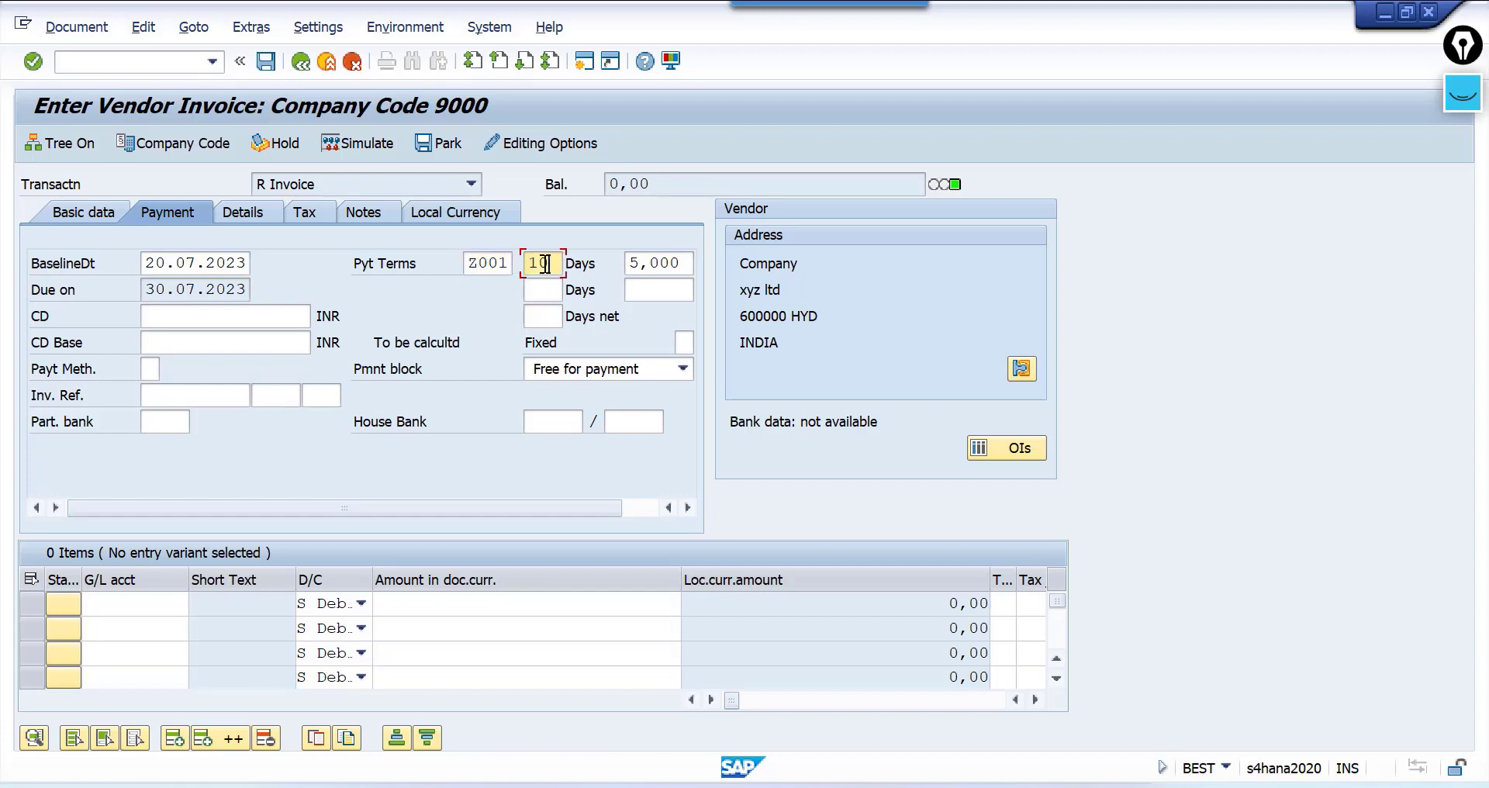
pyautogui.click(674, 262)
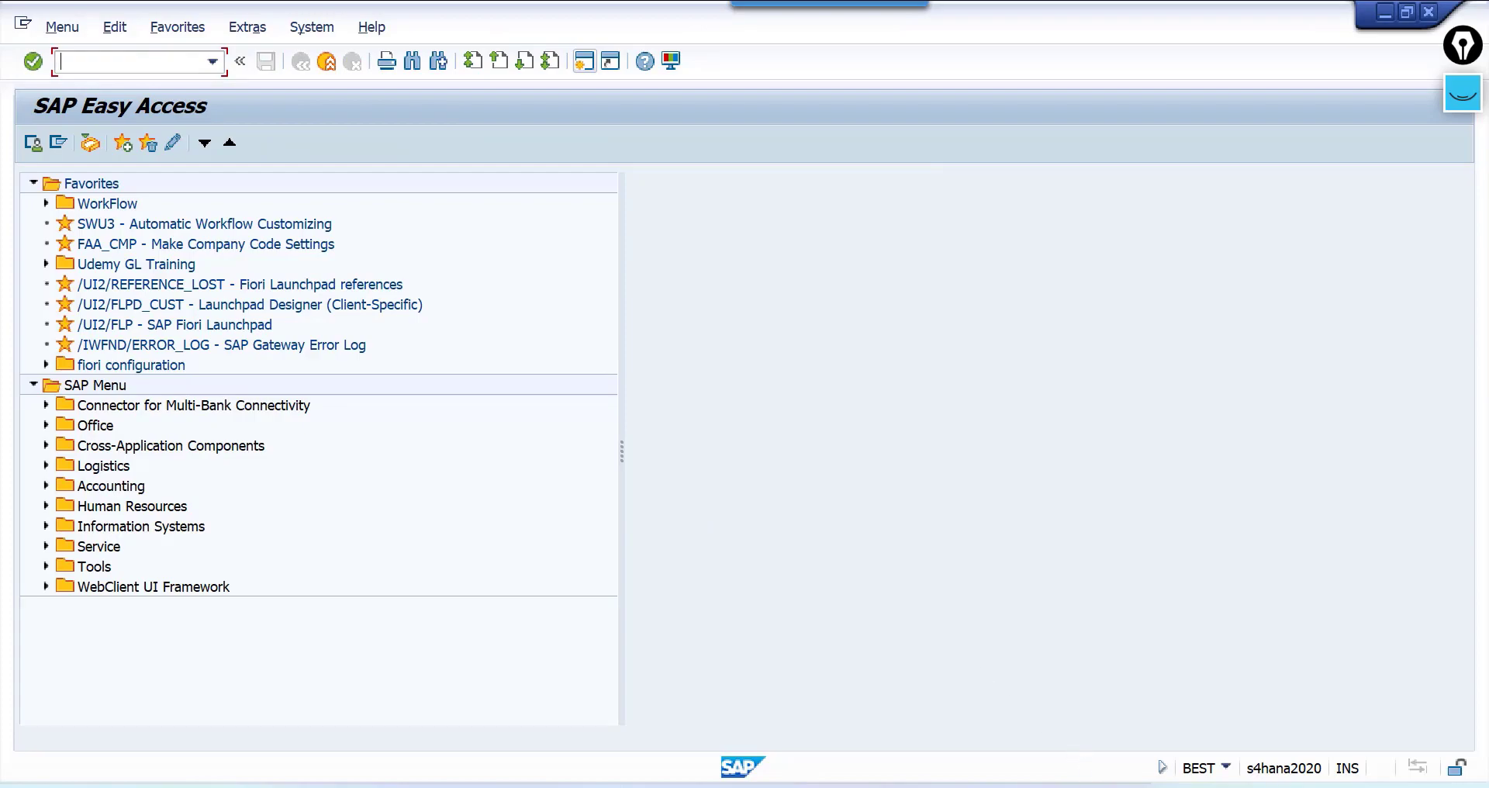
pyautogui.hotkey('alt', 'Tab')
pyautogui.scroll(-2, 766, 571)
pyautogui.scroll(-9, 616, 469)
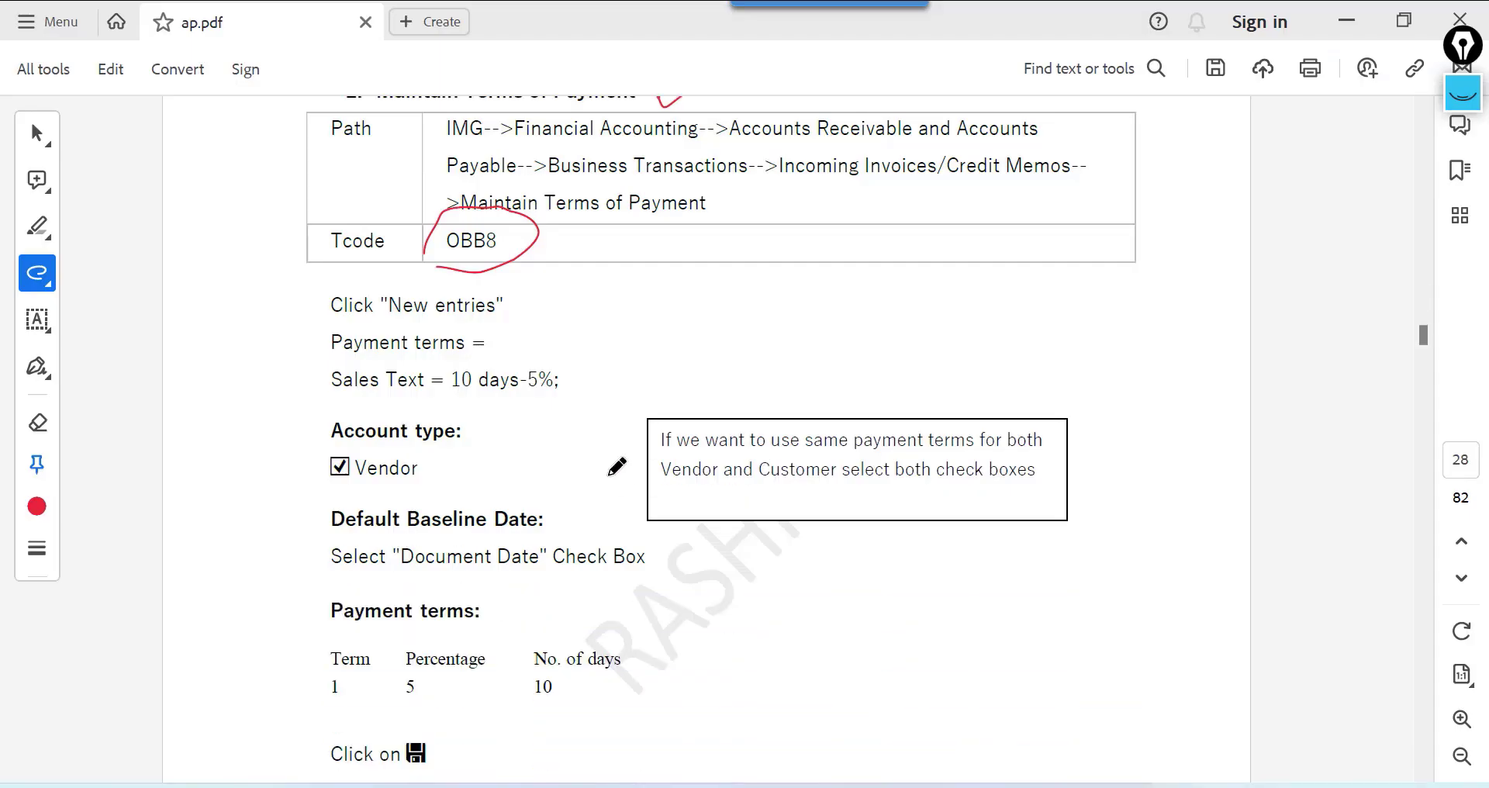
pyautogui.scroll(-9, 616, 466)
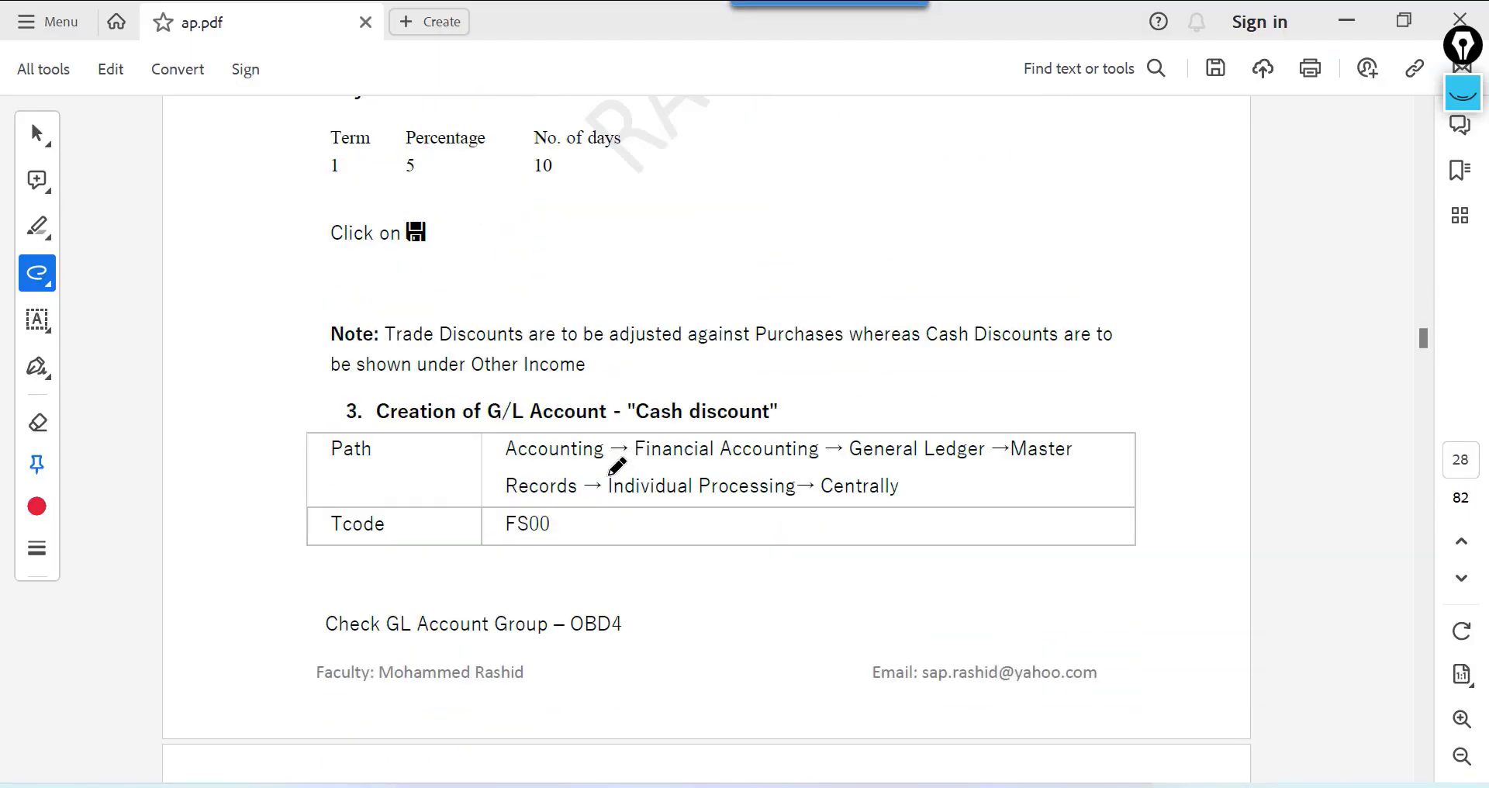
pyautogui.scroll(-2, 765, 365)
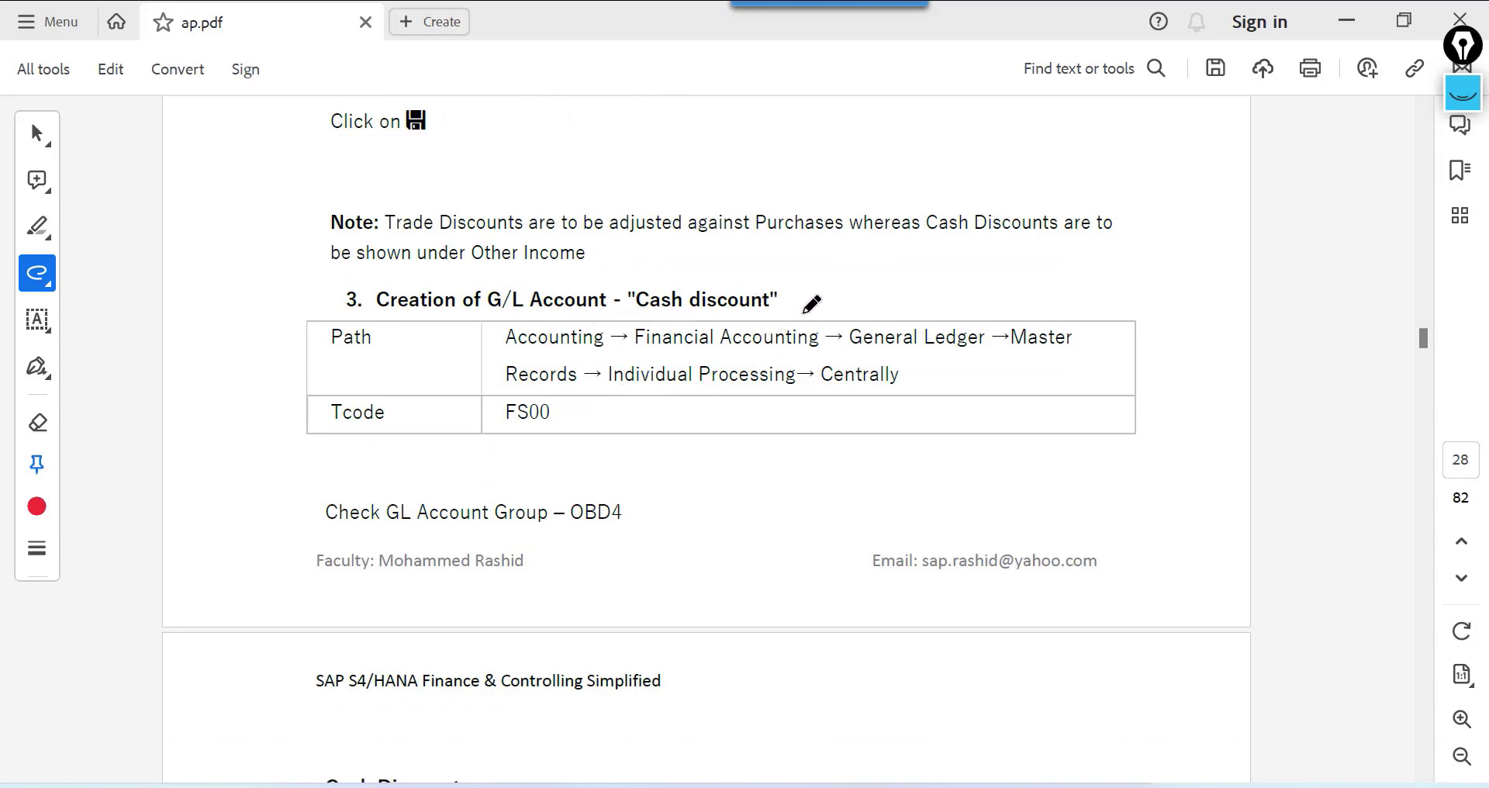
pyautogui.moveTo(811, 305); pyautogui.dragTo(890, 281)
# Mark the Cash Discount A/c line in the example posting for payment within 10 days in ap.pdf
pyautogui.scroll(20, 783, 262)
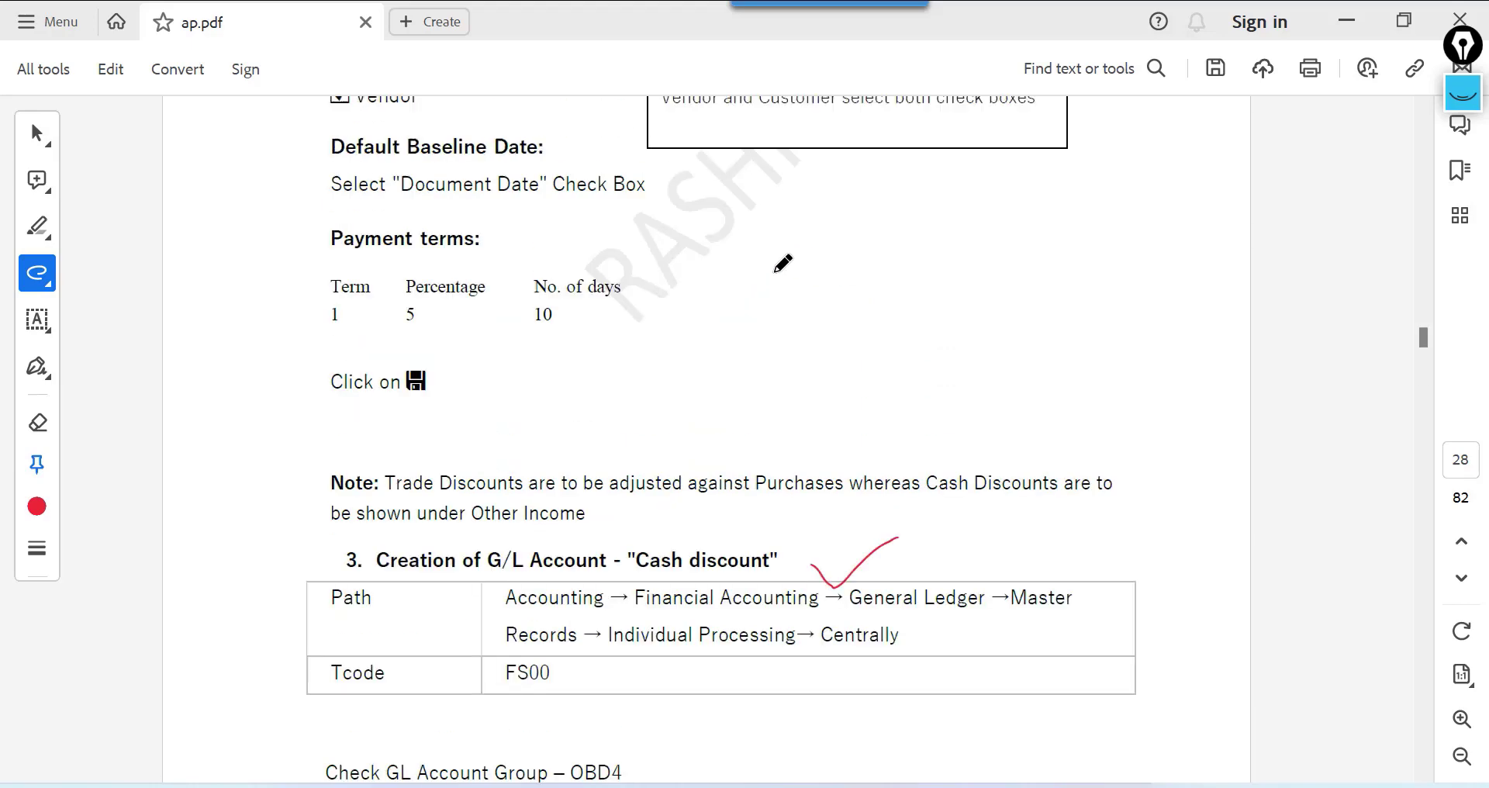
pyautogui.scroll(18, 783, 264)
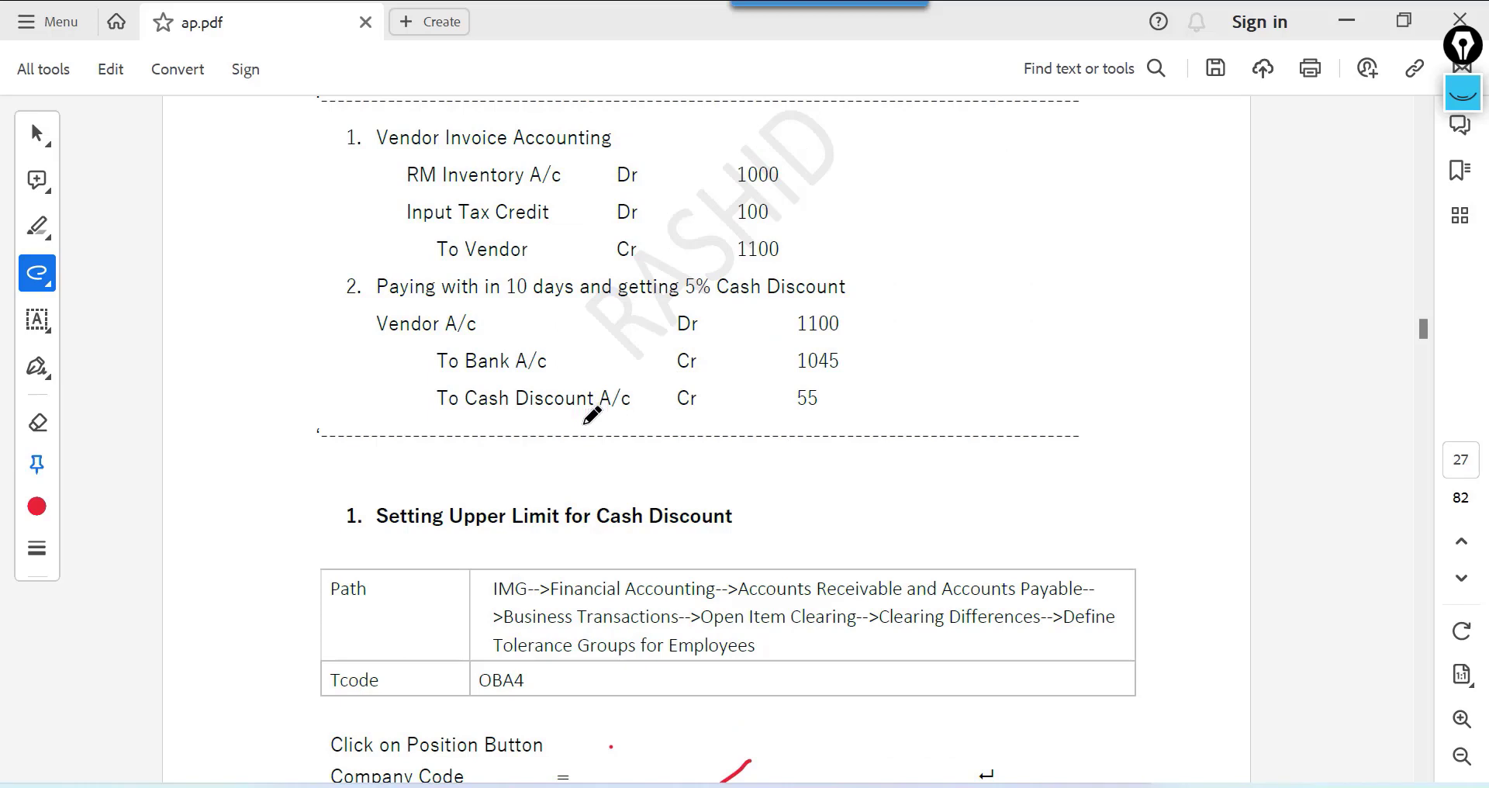
pyautogui.moveTo(518, 426); pyautogui.dragTo(632, 401)
pyautogui.moveTo(628, 423)
pyautogui.mouseDown()
pyautogui.moveTo(649, 436)
pyautogui.moveTo(669, 418)
pyautogui.mouseUp()
# Switch back to the SAP vendor invoice and open central G/L account maintenance (FS00)
pyautogui.moveTo(882, 786)
pyautogui.click(1126, 685)
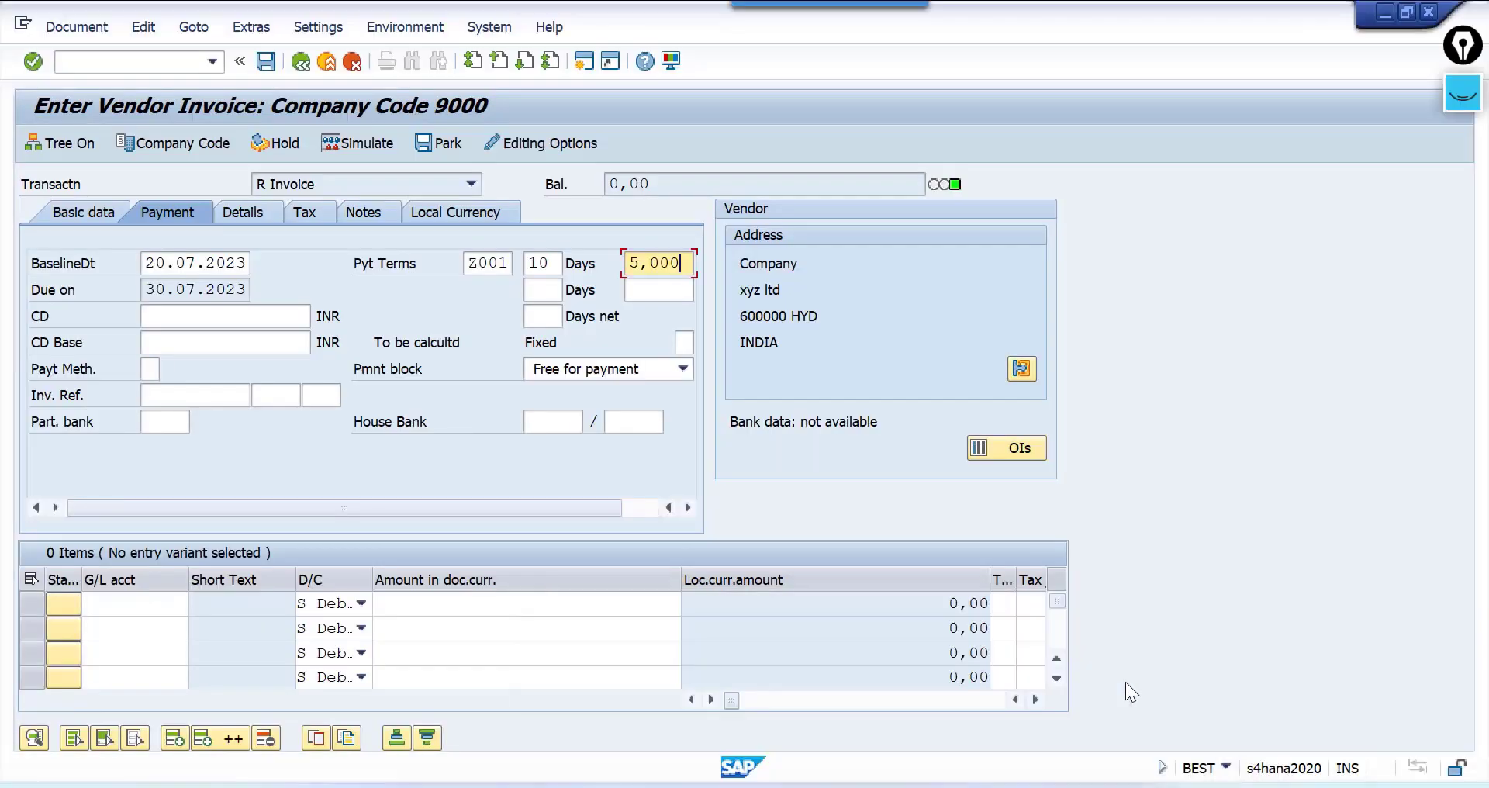
pyautogui.click(132, 64)
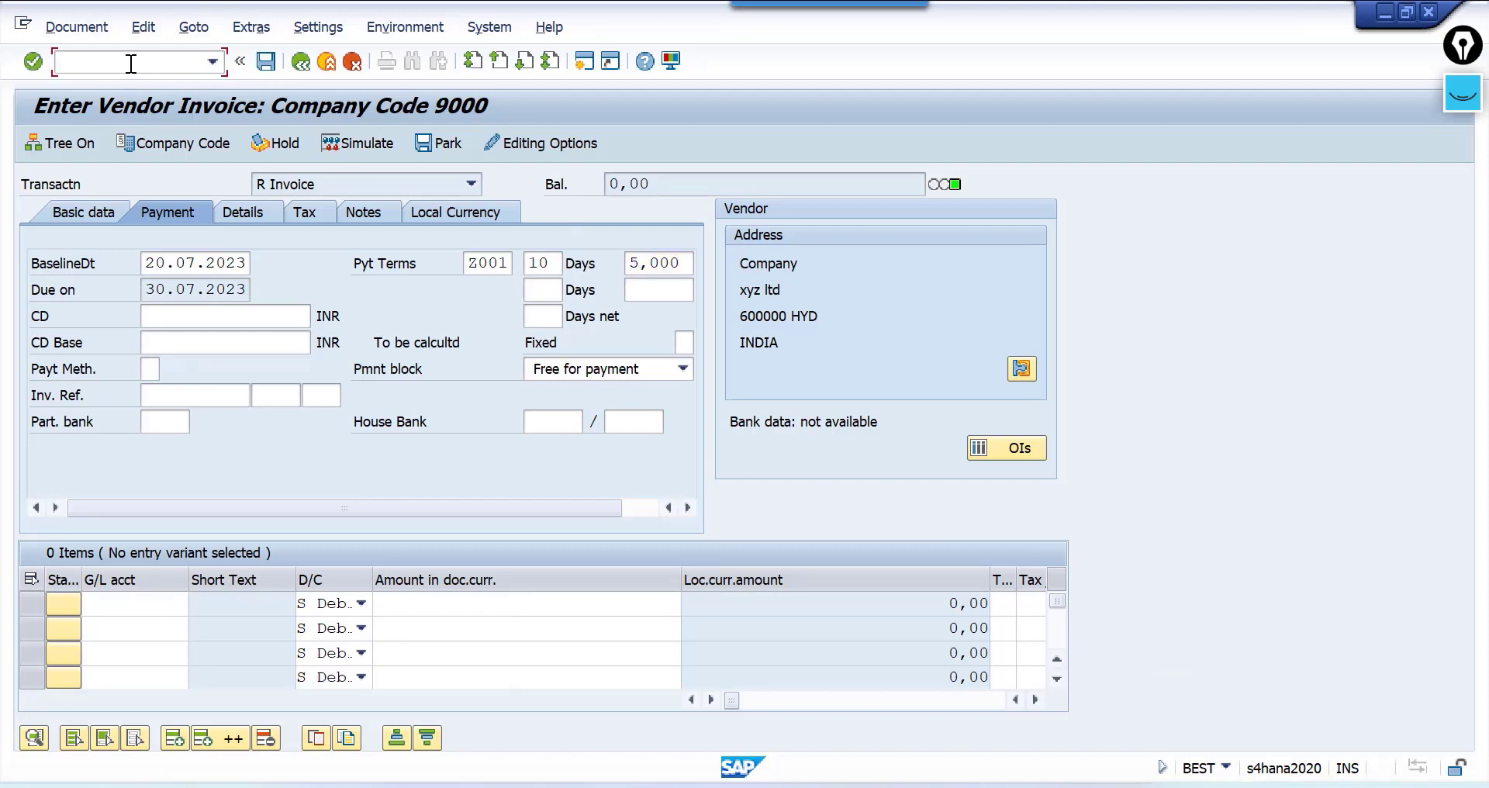
pyautogui.write('/o fk03')
pyautogui.press('Return')
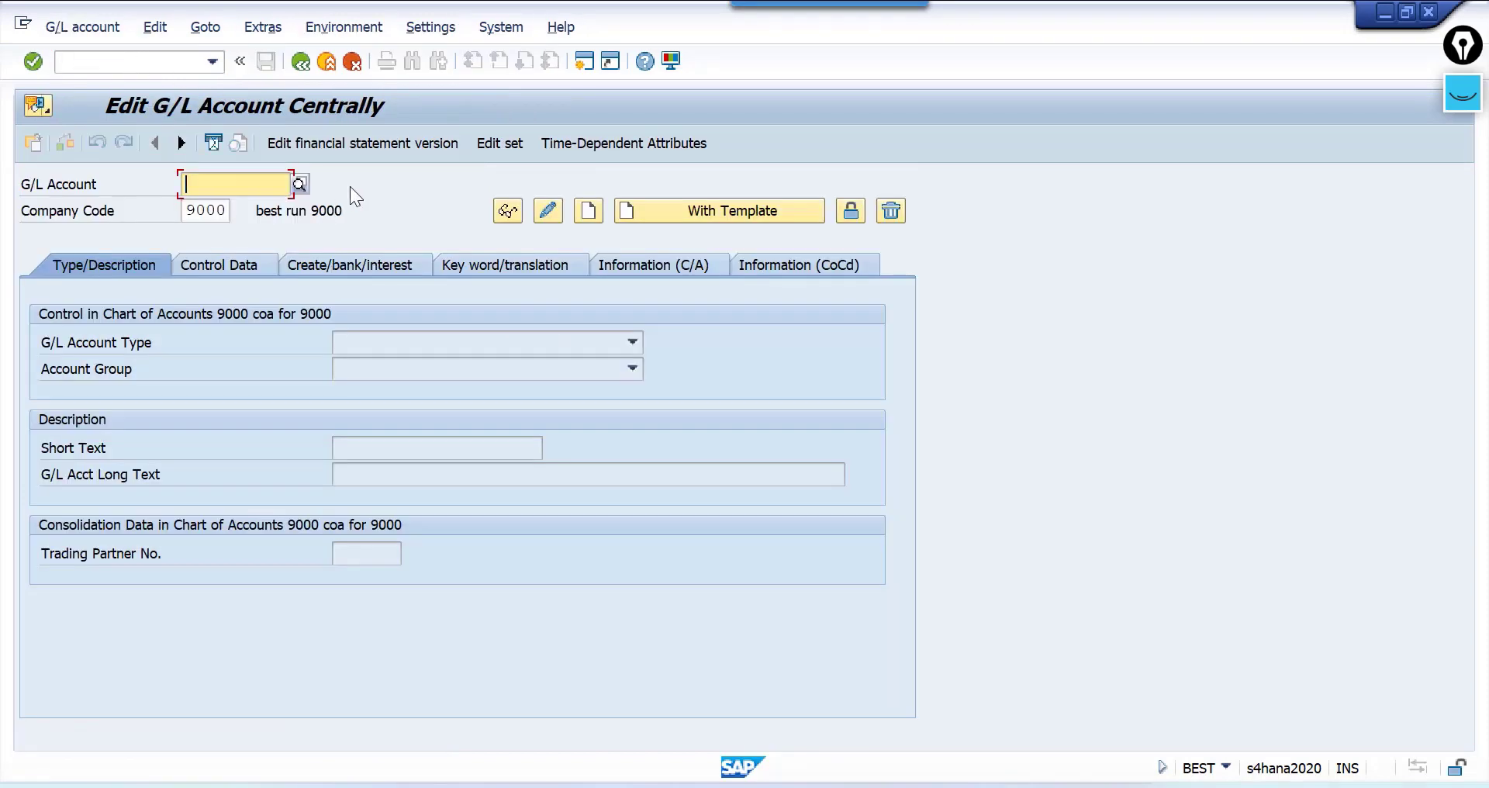
# Open the G/L account groups (OBD4) in a new session and position the list at chart of accounts 9000
pyautogui.click(585, 61)
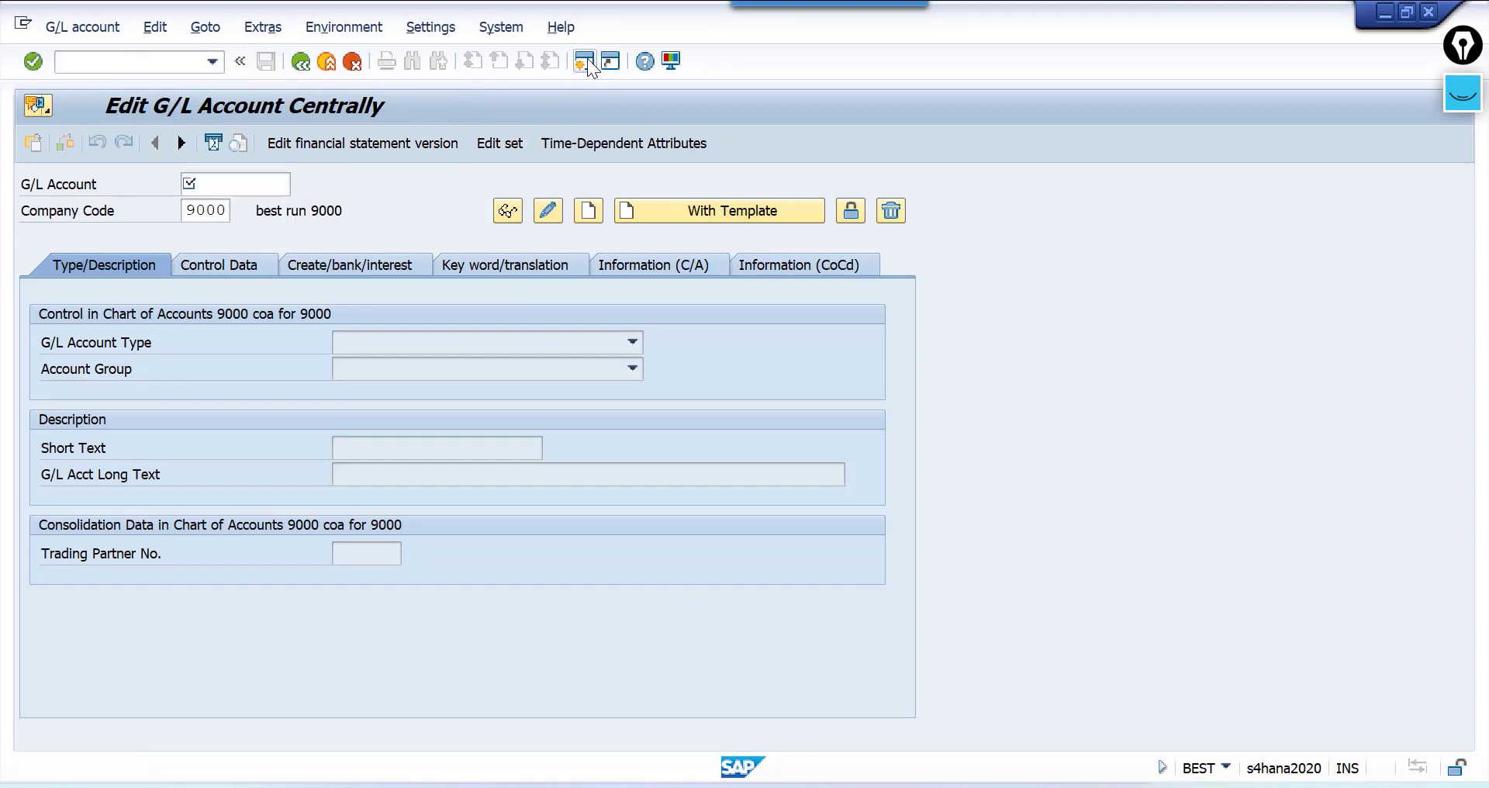
pyautogui.write('obd4')
pyautogui.press('Return')
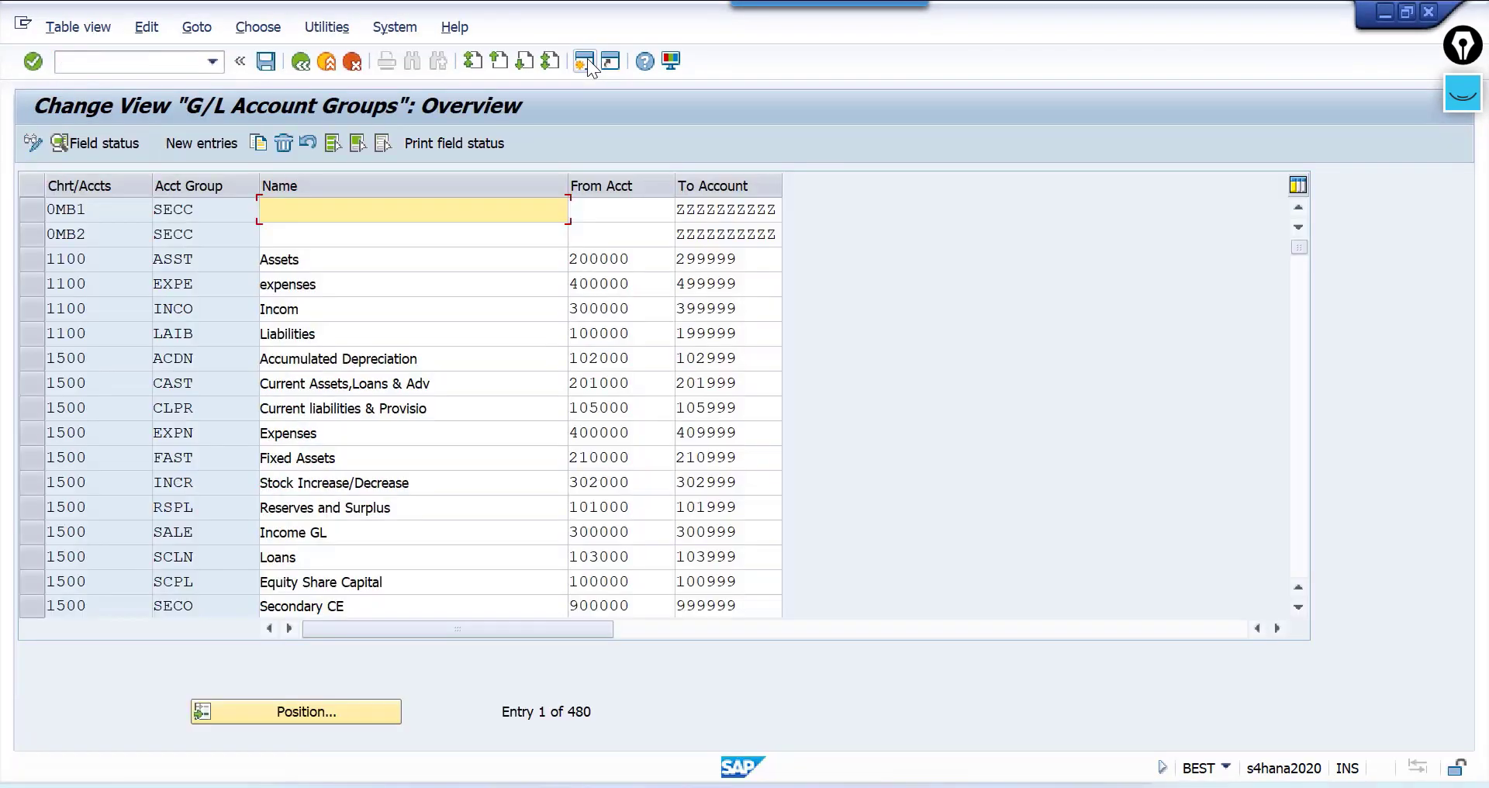
pyautogui.click(324, 714)
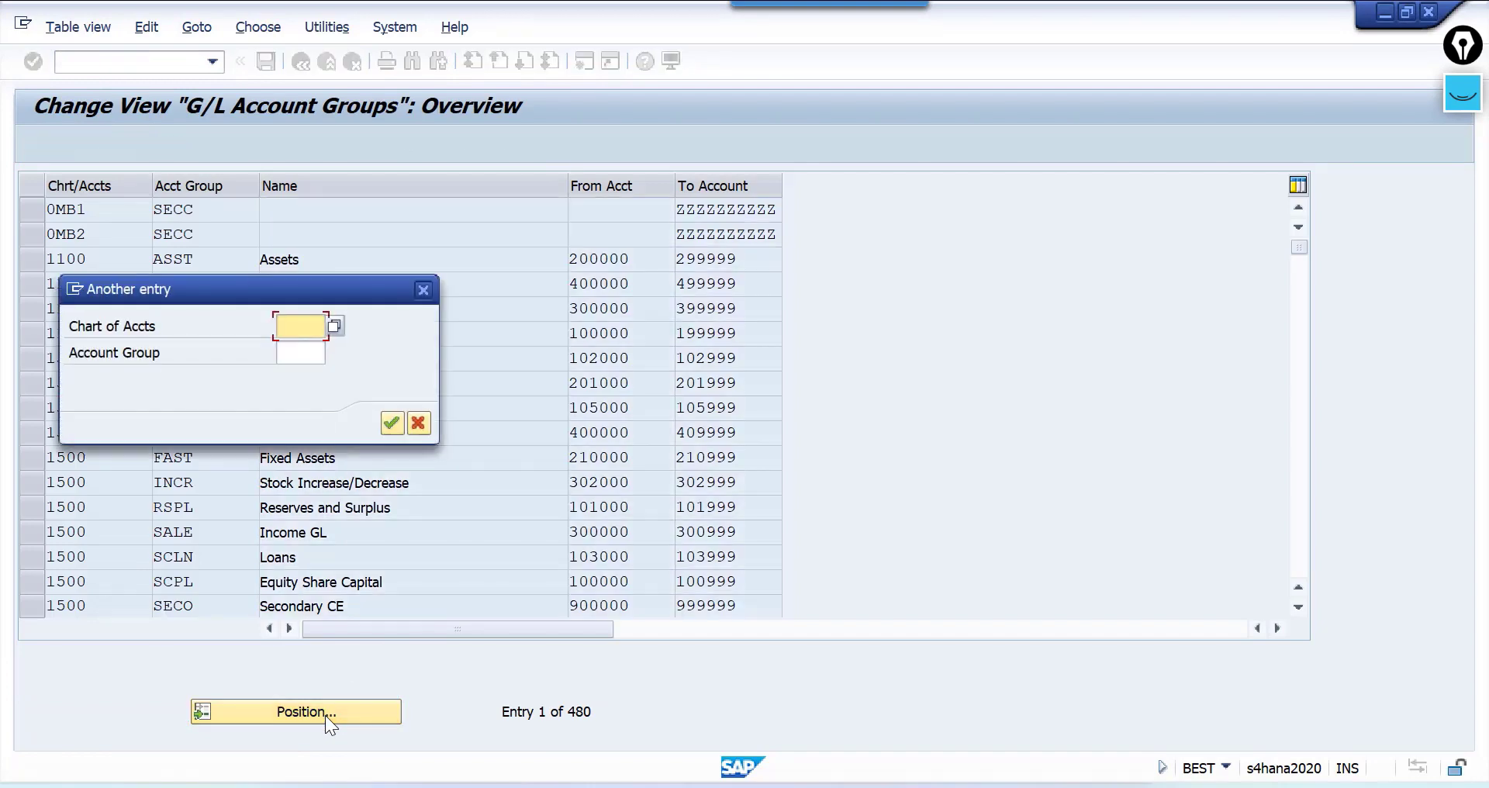
pyautogui.write('9000')
pyautogui.press('Return')
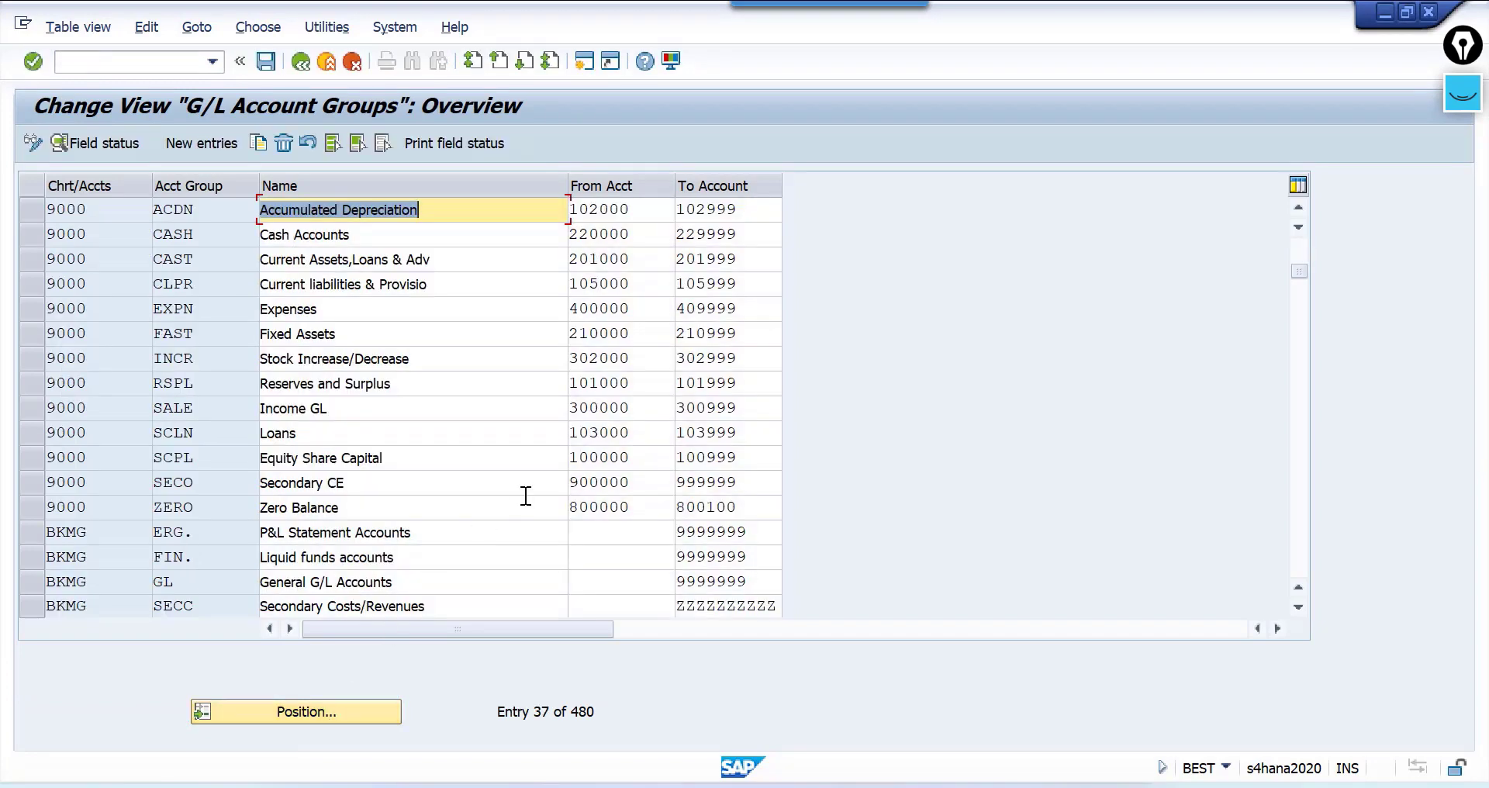
# Check the account number range of the Income GL group in chart of accounts 9000
pyautogui.click(367, 415)
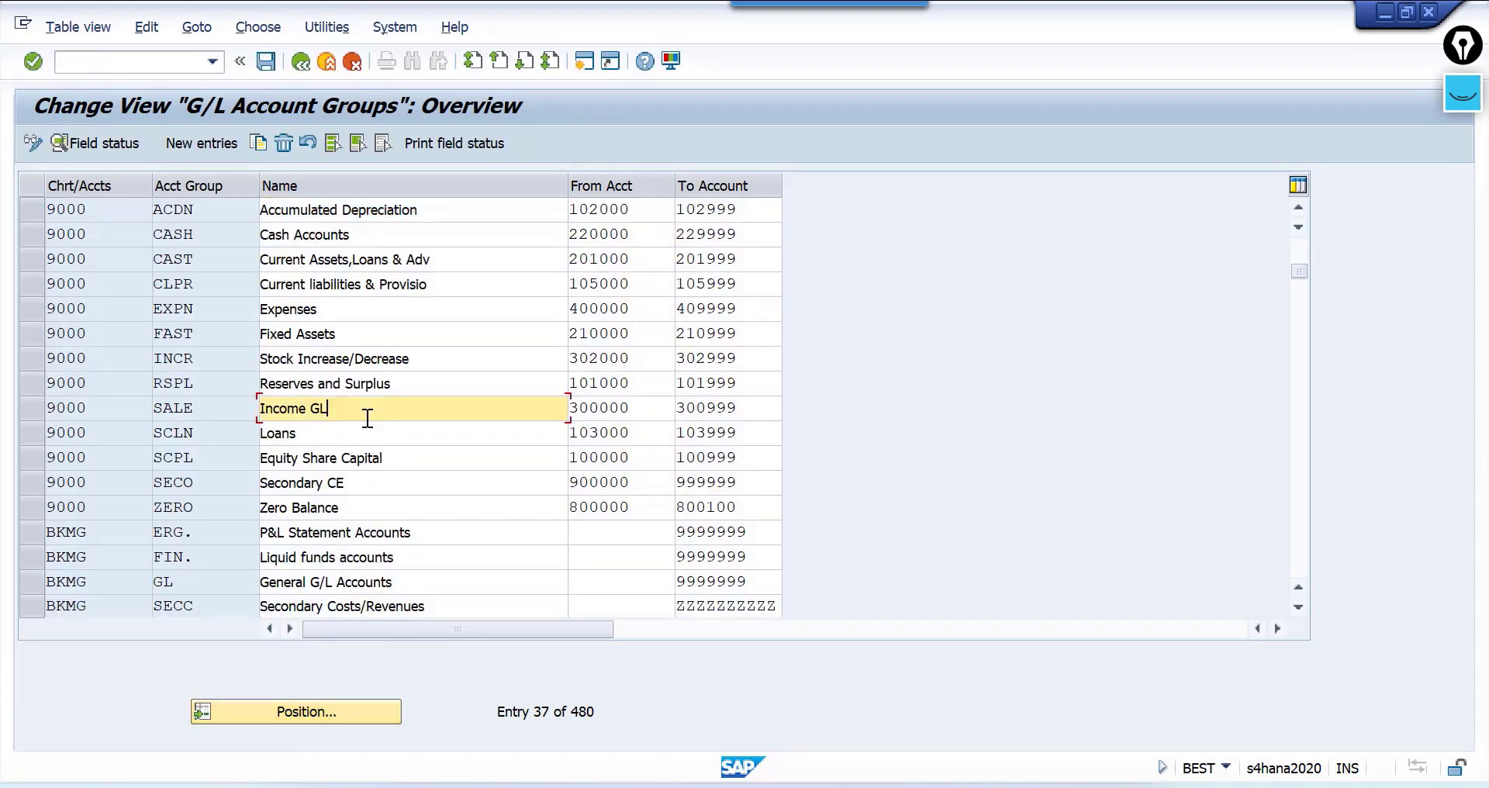
pyautogui.press('Tab')
pyautogui.click(645, 404)
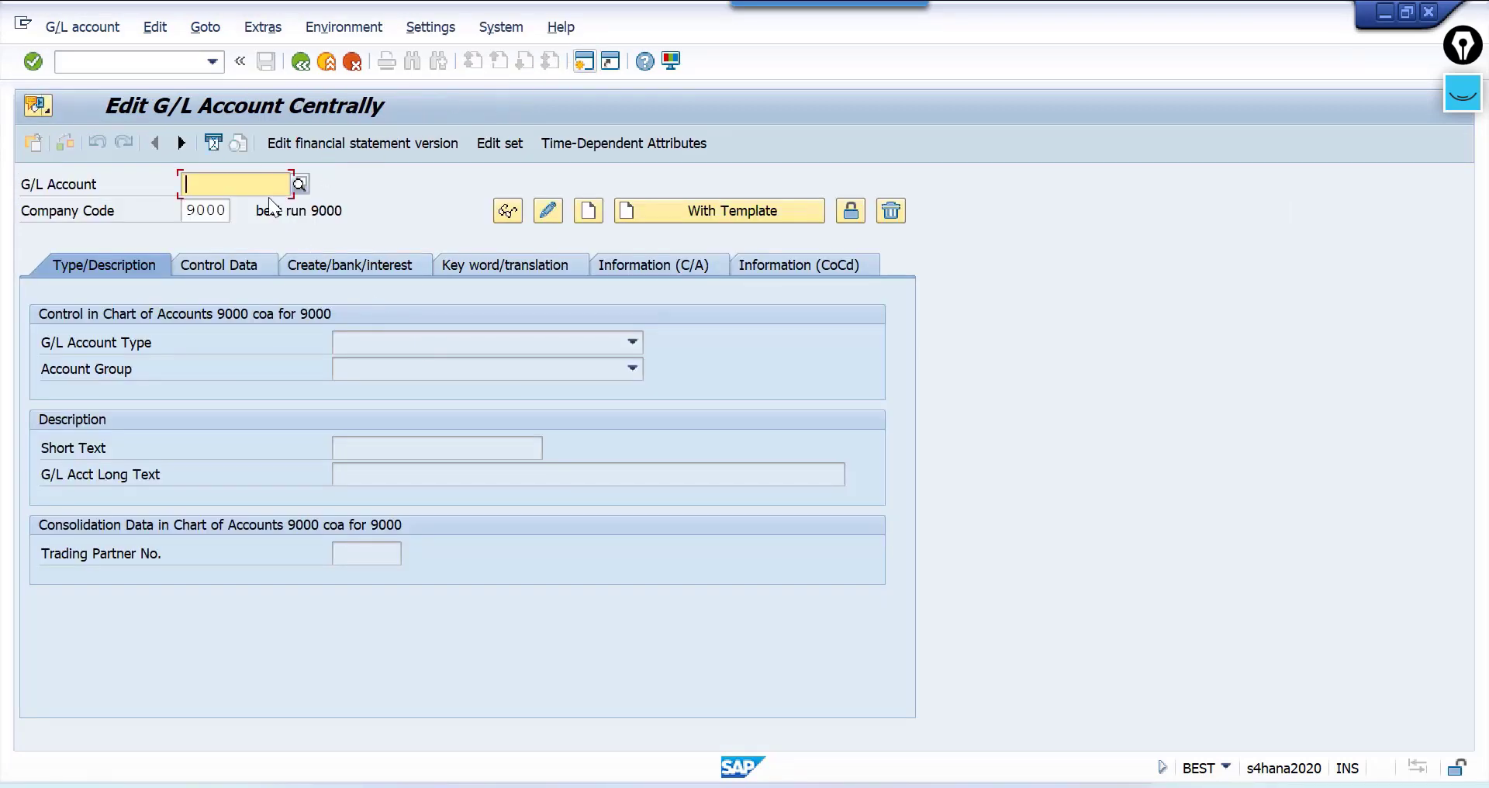
# Enter G/L account 300010 for company code 9000 in central G/L account maintenance and start creating it
pyautogui.write('300000')
pyautogui.press('BackSpace')
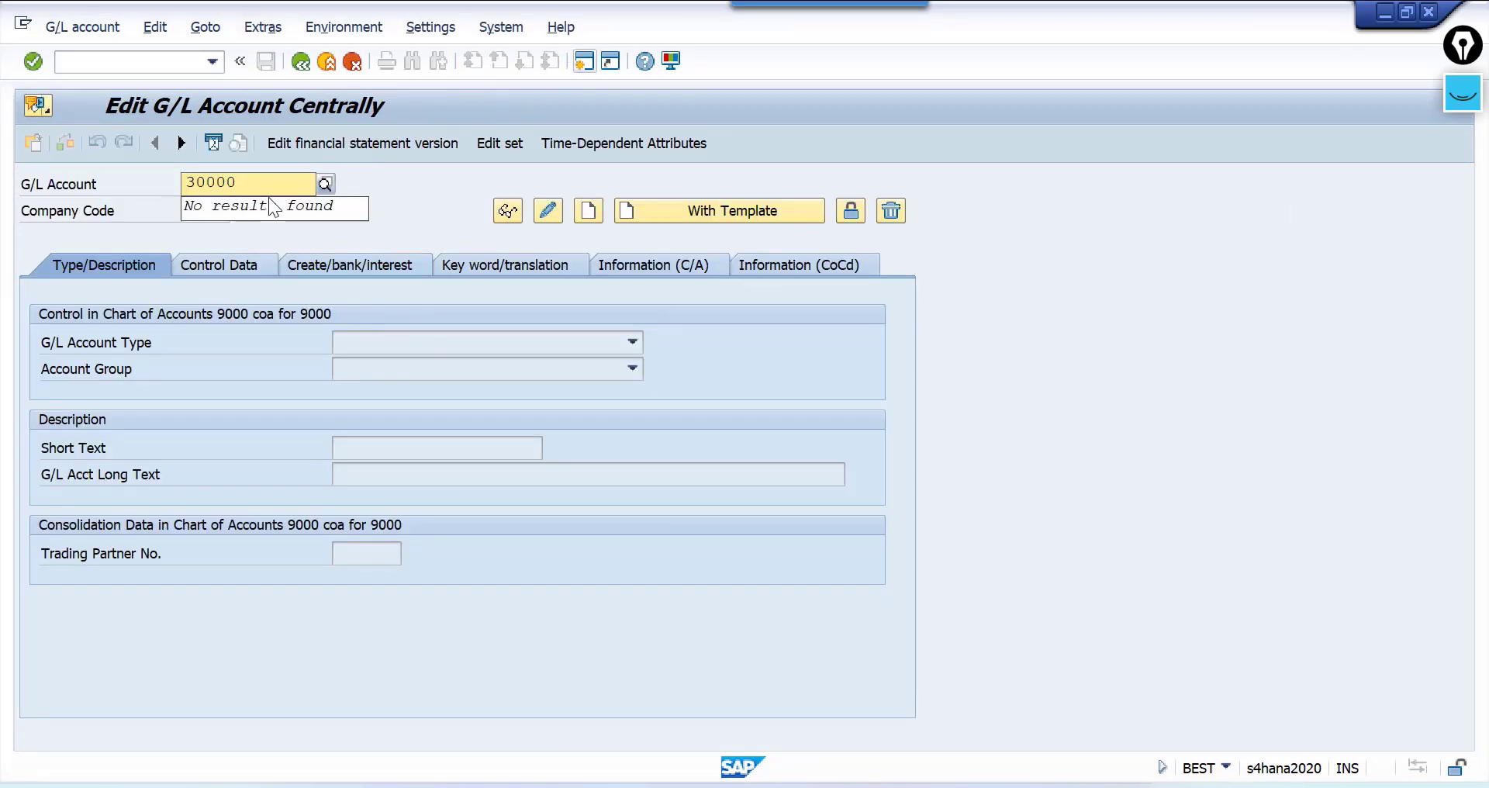
pyautogui.write('0')
pyautogui.press('BackSpace')
pyautogui.press('BackSpace')
pyautogui.write('10')
pyautogui.press('Return')
pyautogui.click(588, 211)
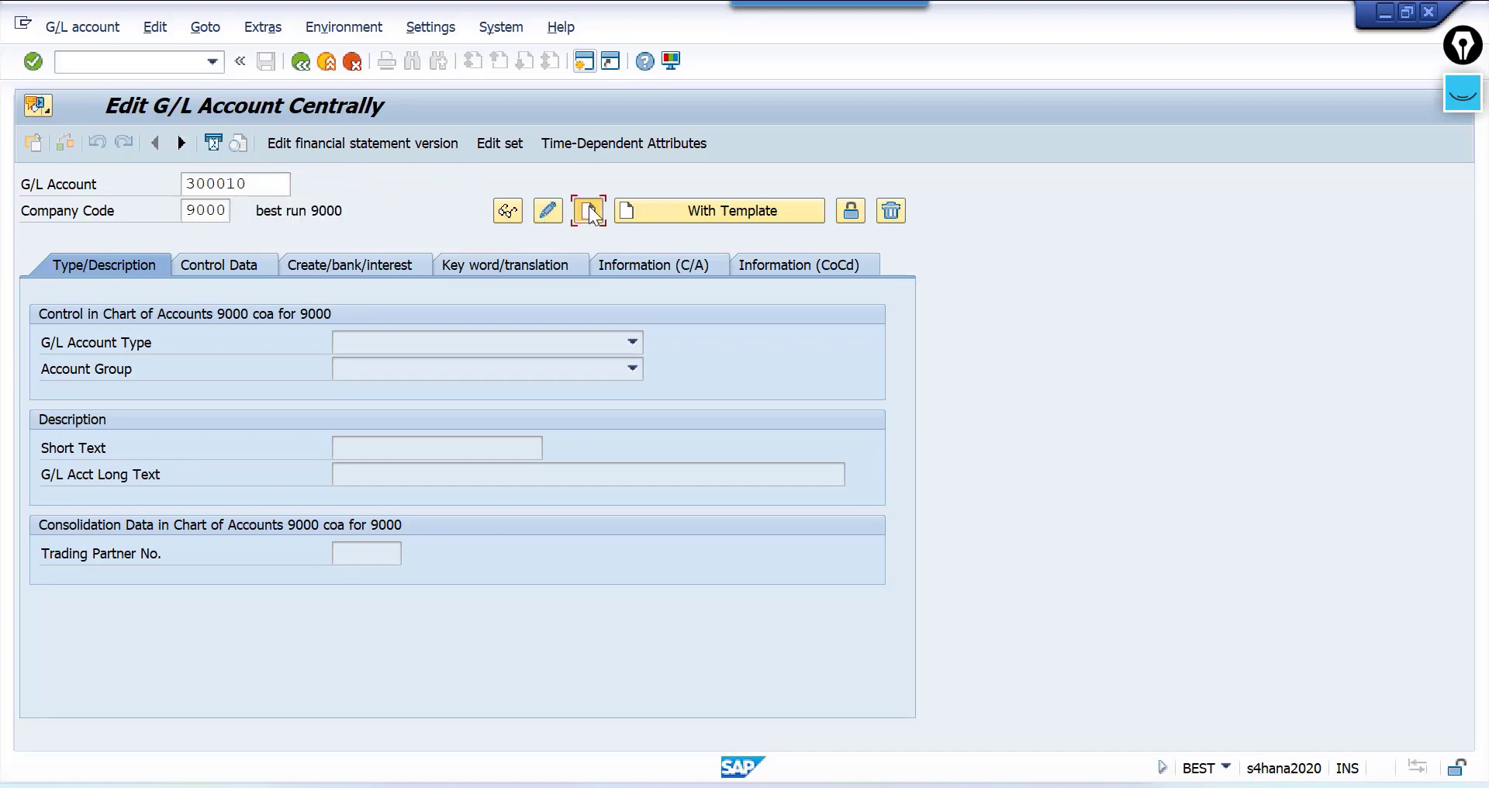
# Set account 300010's type to Nonoperating Expense or Income and its account group to SALE Income GL
pyautogui.click(408, 342)
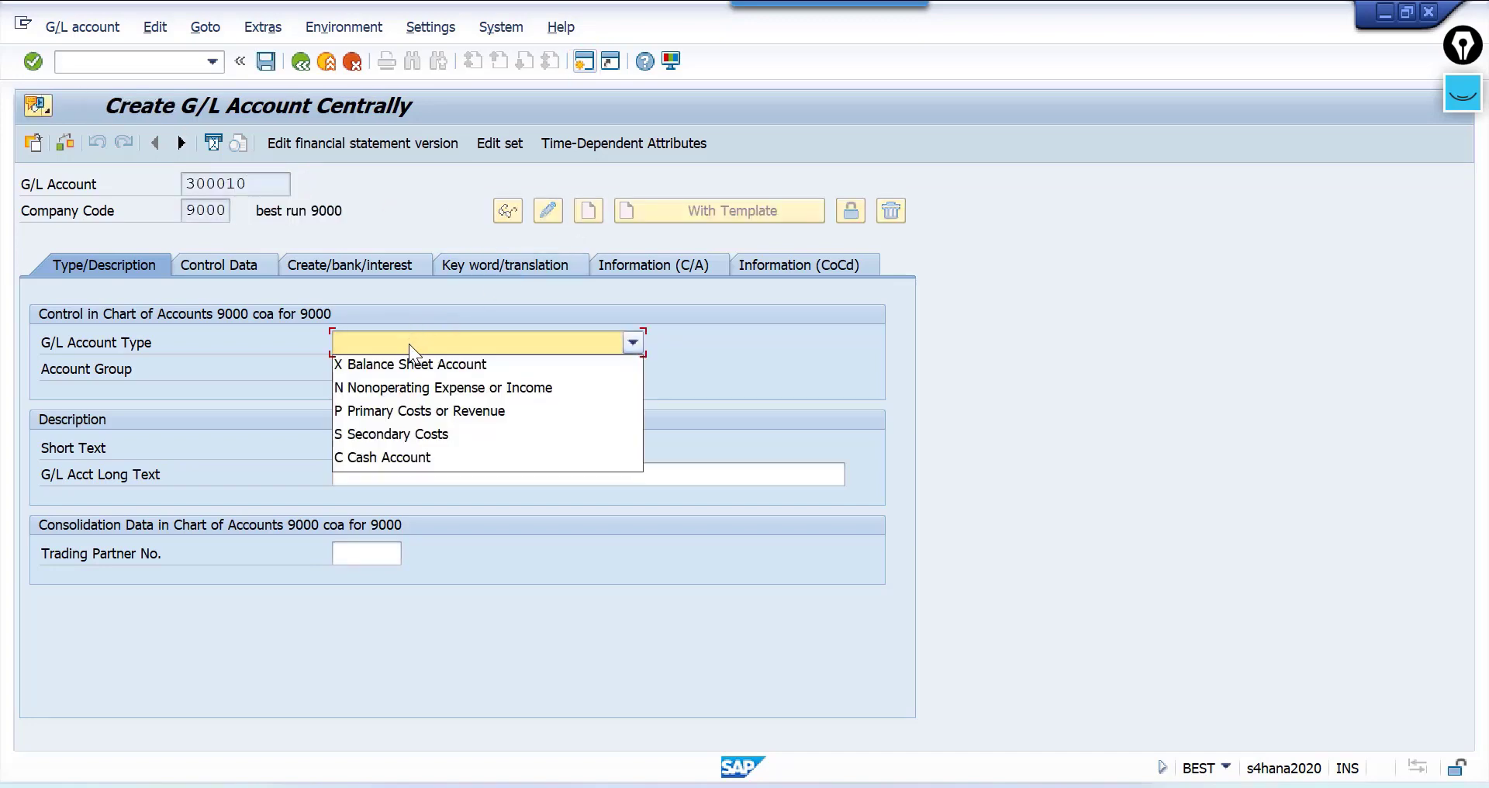
pyautogui.click(481, 387)
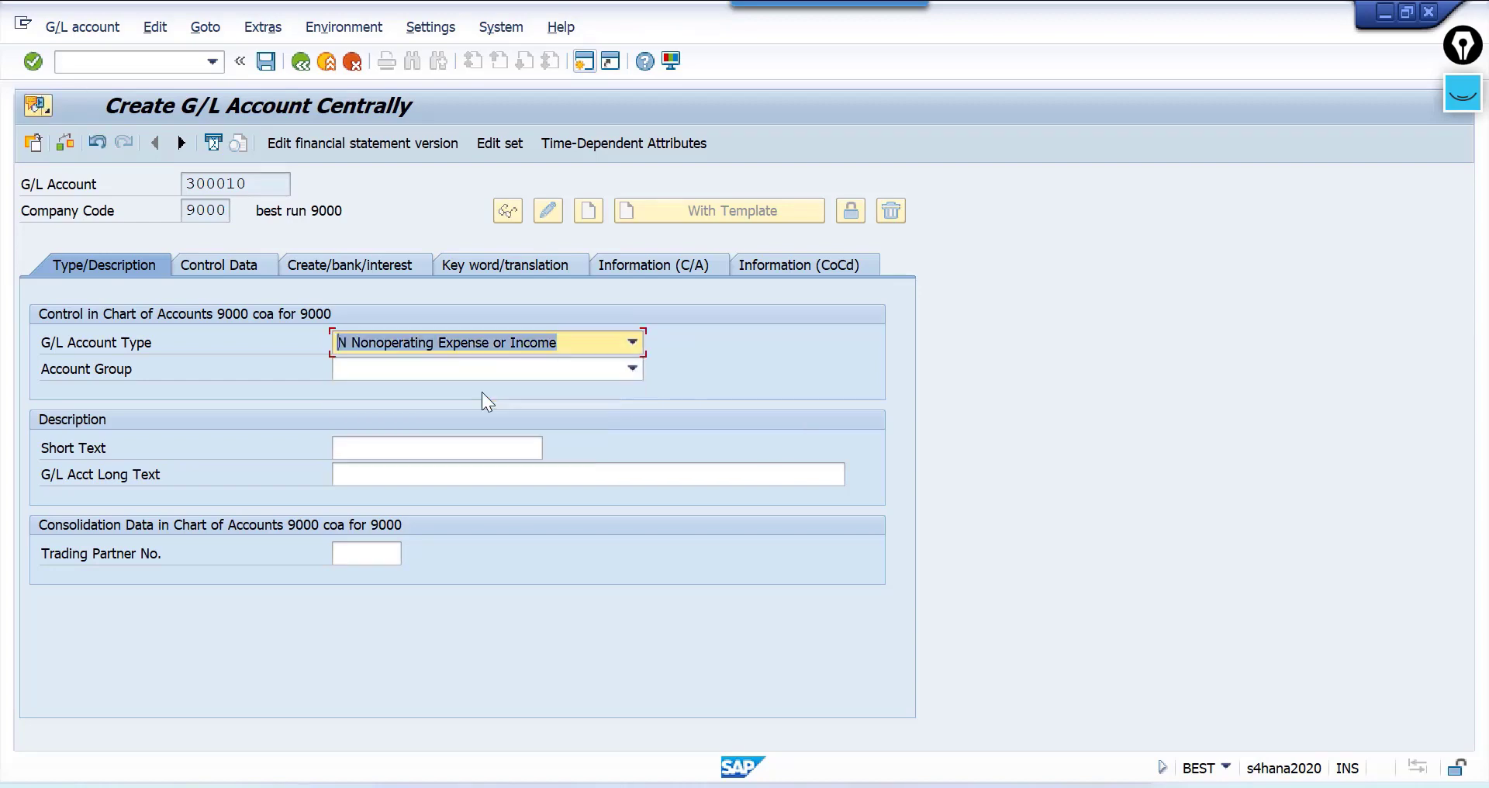
pyautogui.click(277, 183)
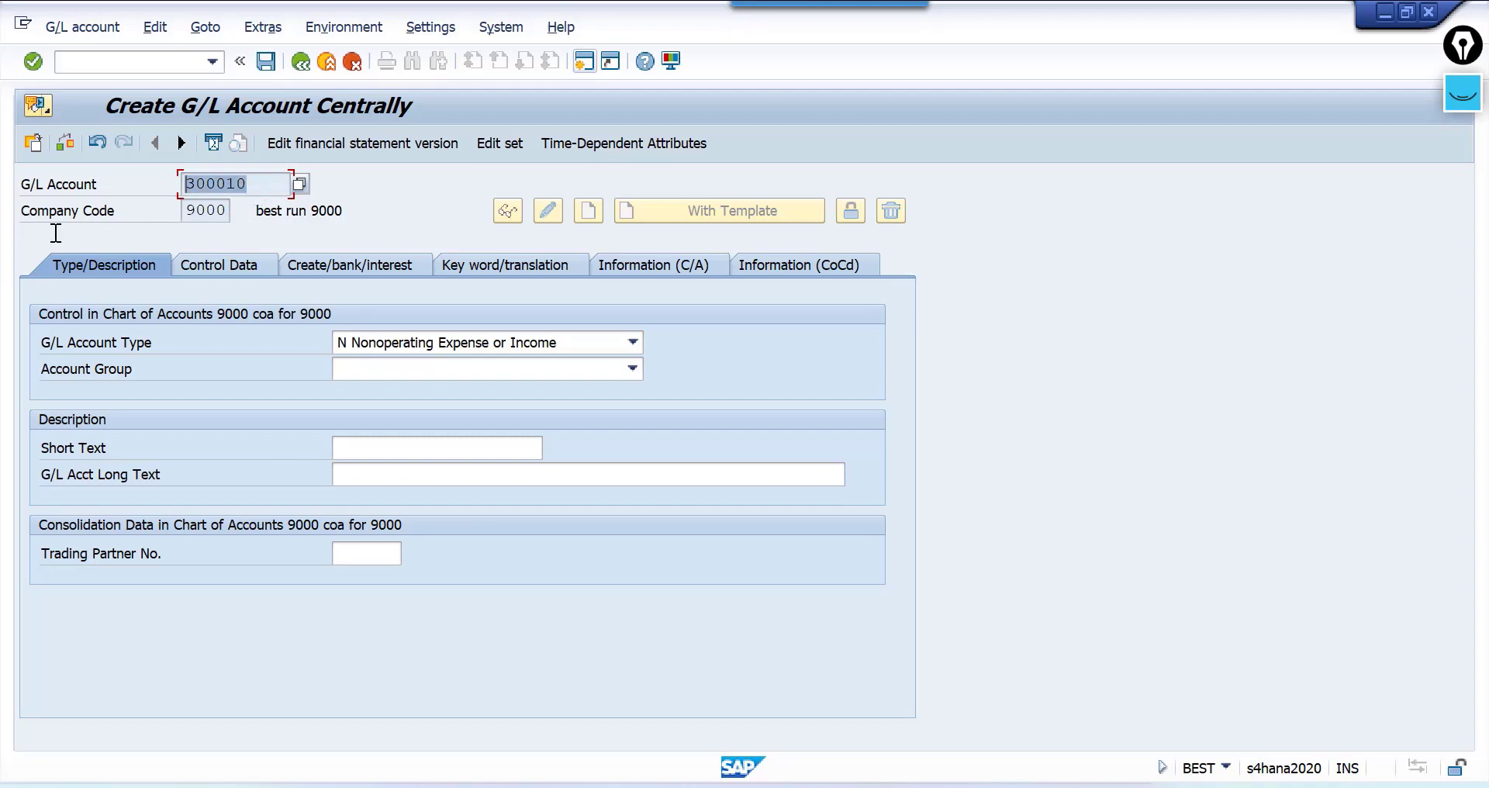
pyautogui.click(274, 193)
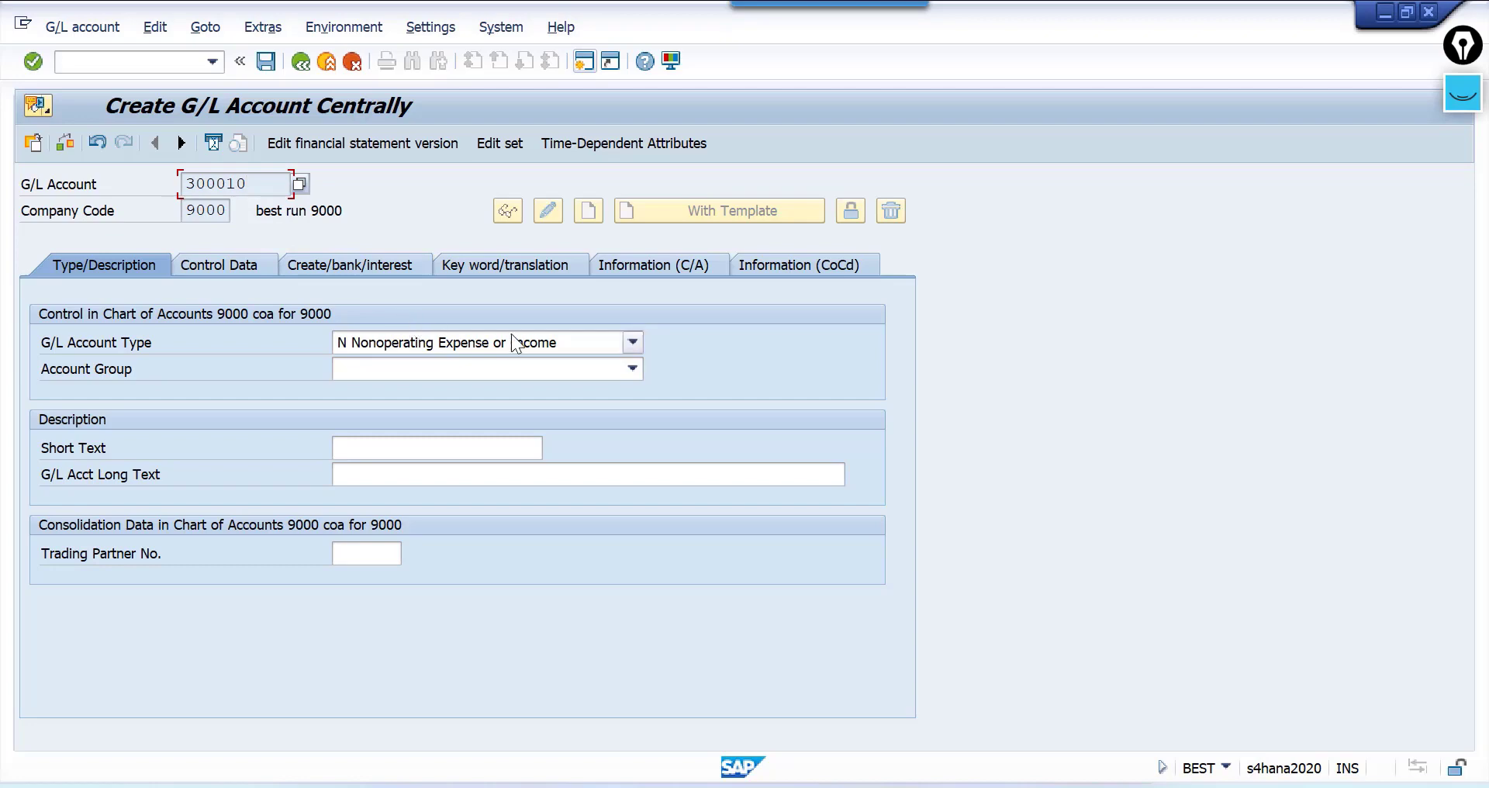
pyautogui.click(459, 366)
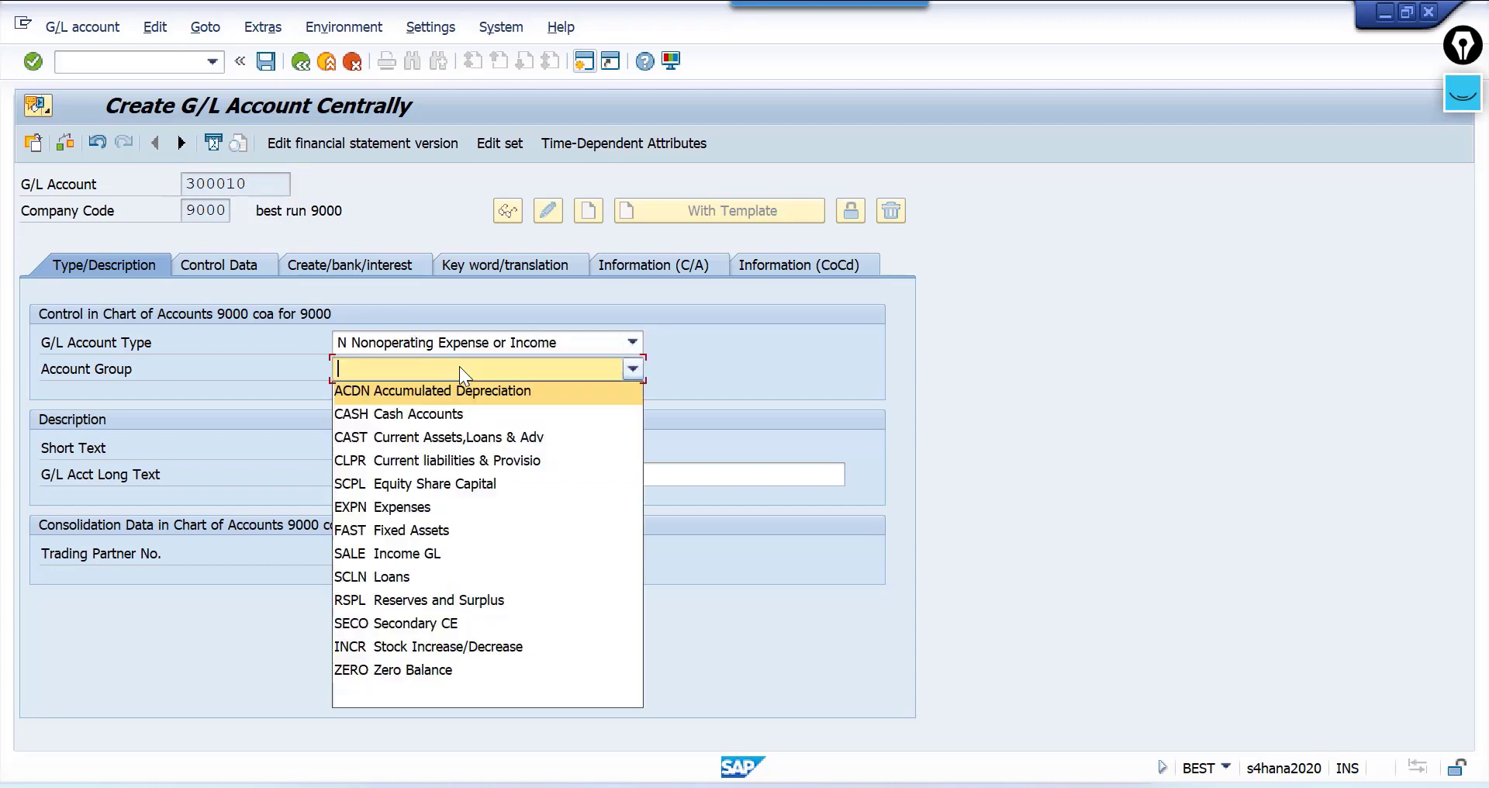
pyautogui.click(402, 551)
# Describe the account with the short text "Cash Discount a/c" and the long text "Cash Discount A/c"
pyautogui.click(420, 439)
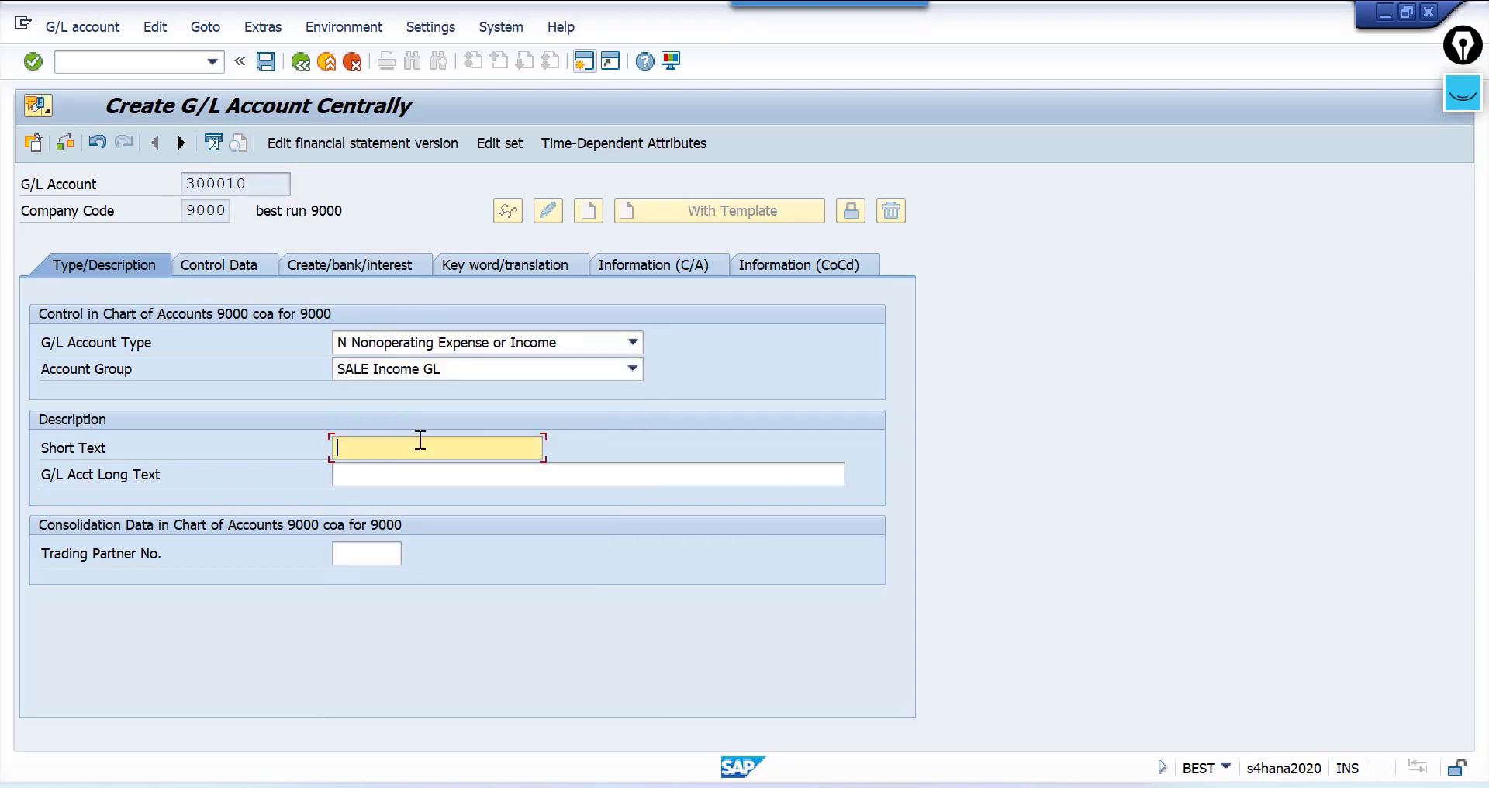
pyautogui.write('Cashd')
pyautogui.press('BackSpace')
pyautogui.write('D')
pyautogui.press('BackSpace')
pyautogui.write('Discount a/c')
pyautogui.press('Tab')
pyautogui.write('Cash ')
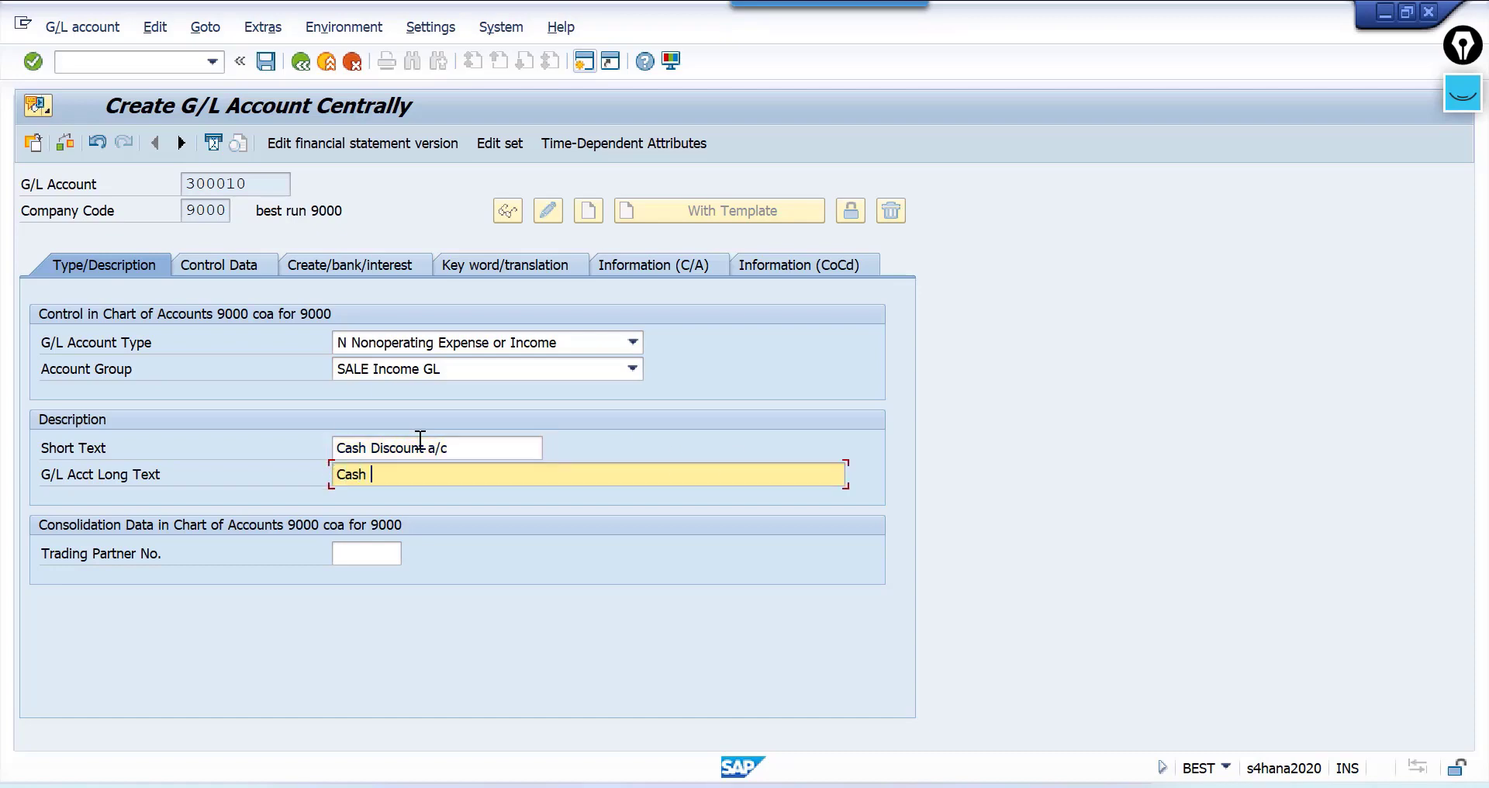
pyautogui.write('Discount A/c')
# Enable Balances in Local Crcy Only in the account's control data and review the remaining control settings
pyautogui.click(236, 272)
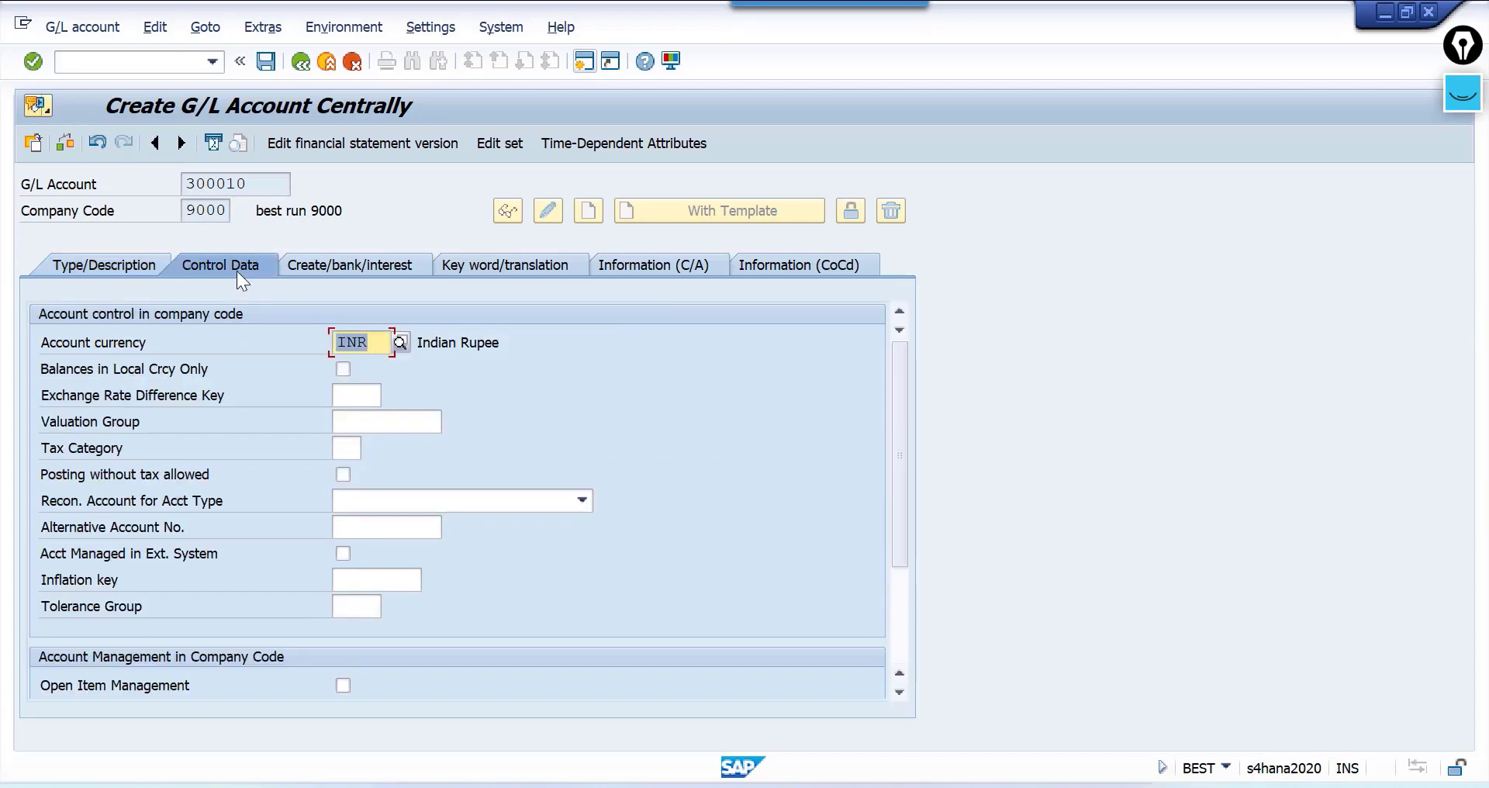
pyautogui.click(342, 368)
pyautogui.scroll(-2, 538, 438)
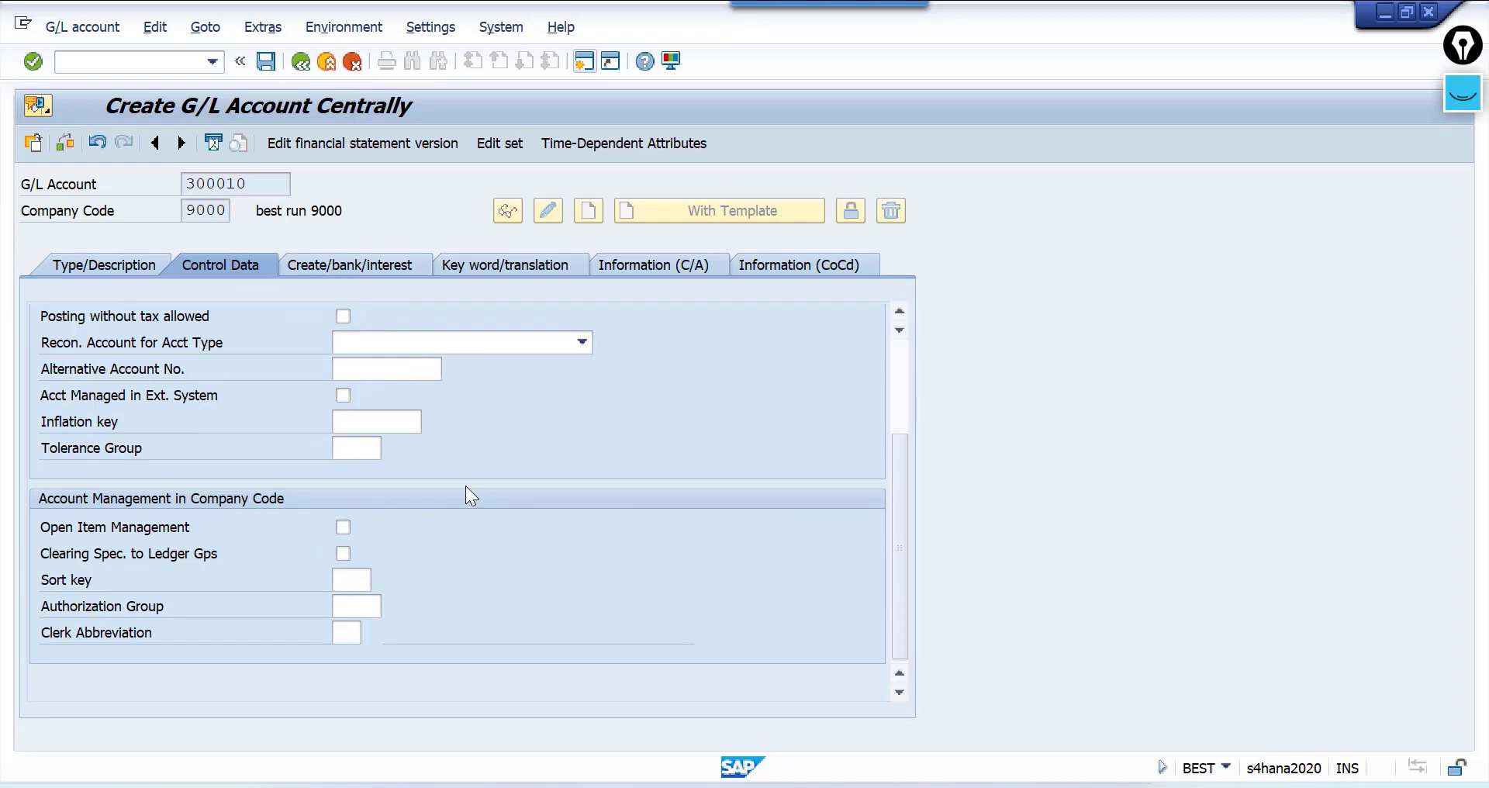
pyautogui.scroll(2, 465, 485)
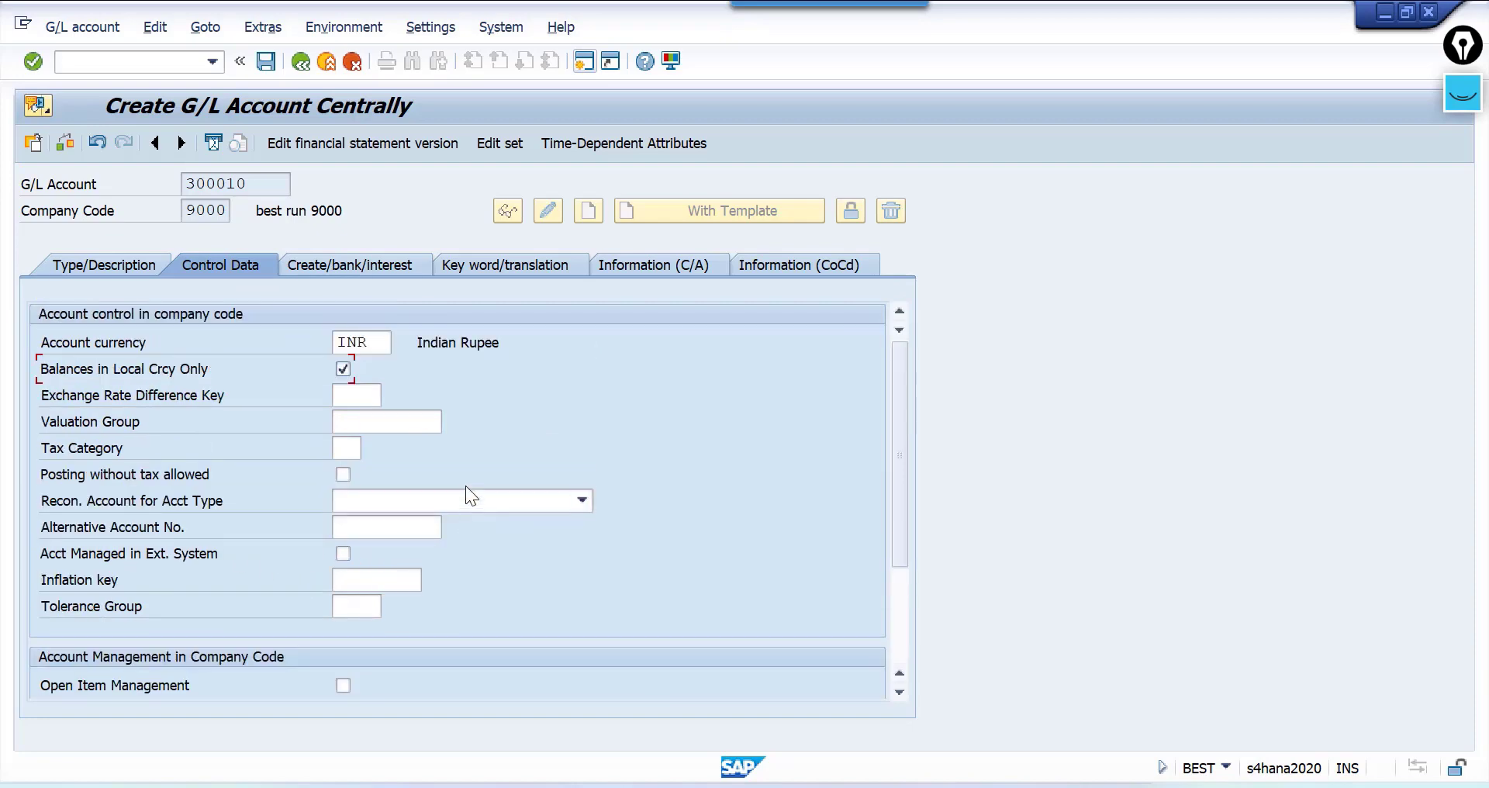
# Set the account's field status group to G001 and save G/L account 300010
pyautogui.click(370, 260)
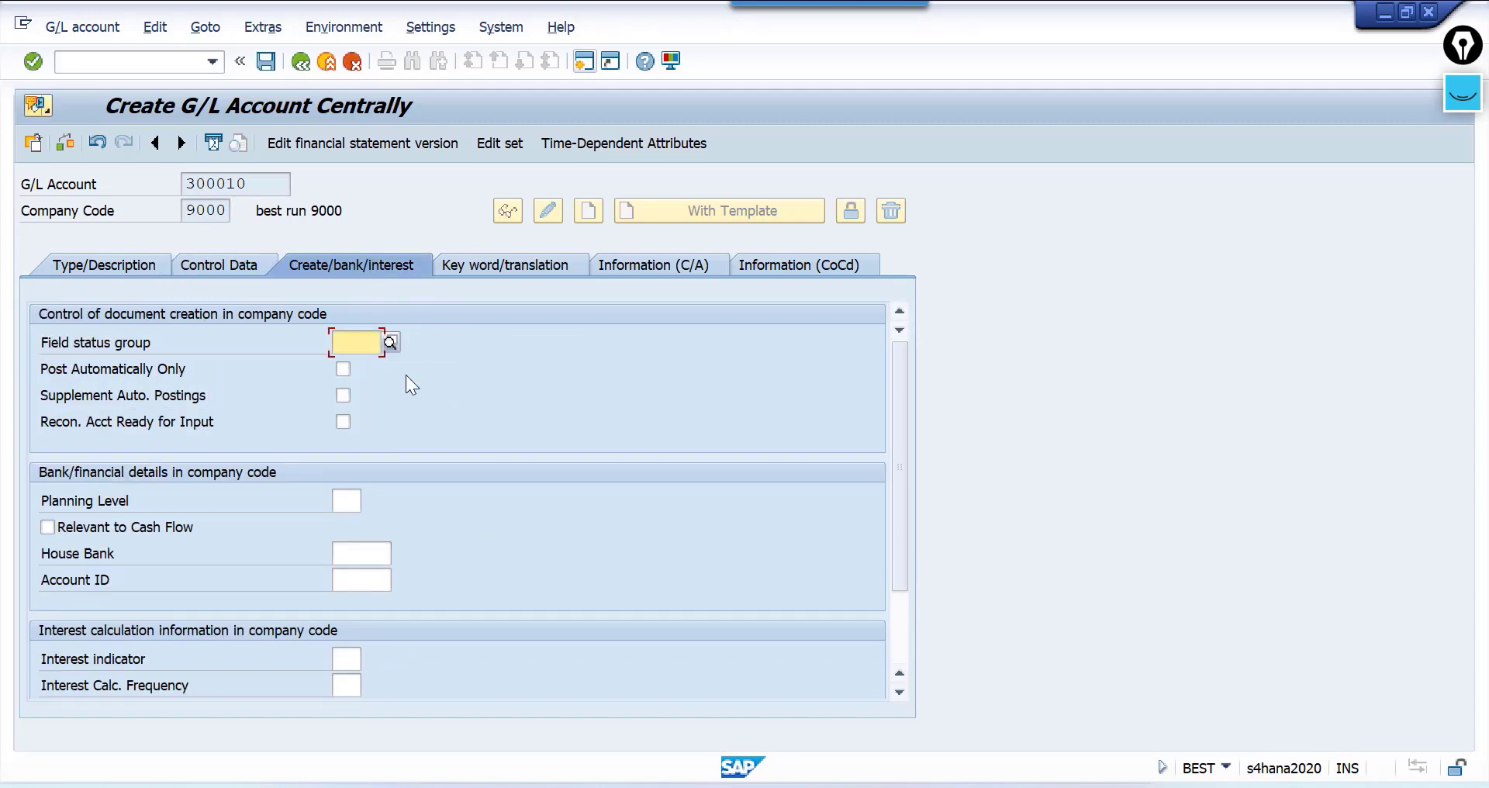
pyautogui.write('g001')
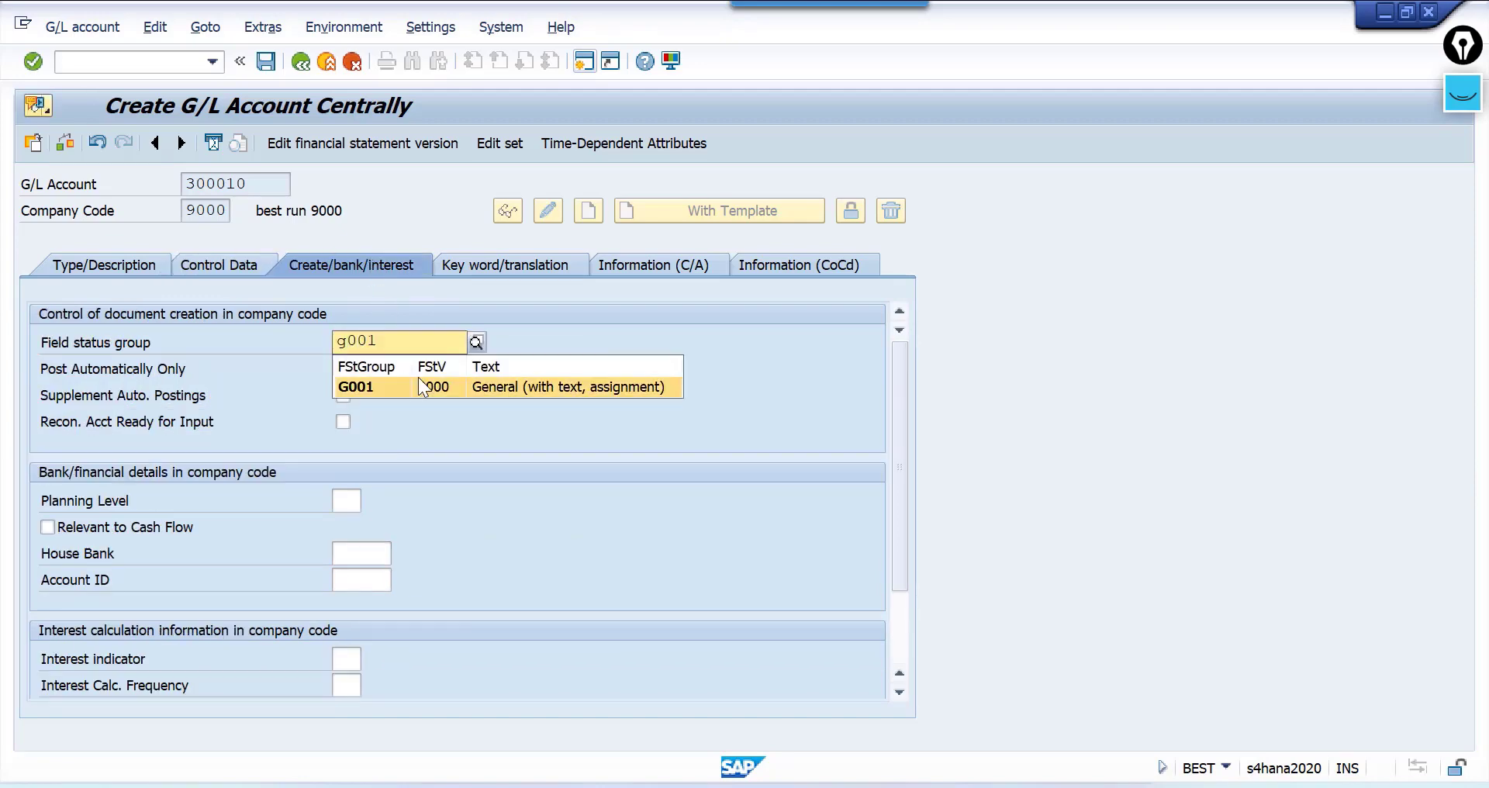
pyautogui.click(421, 380)
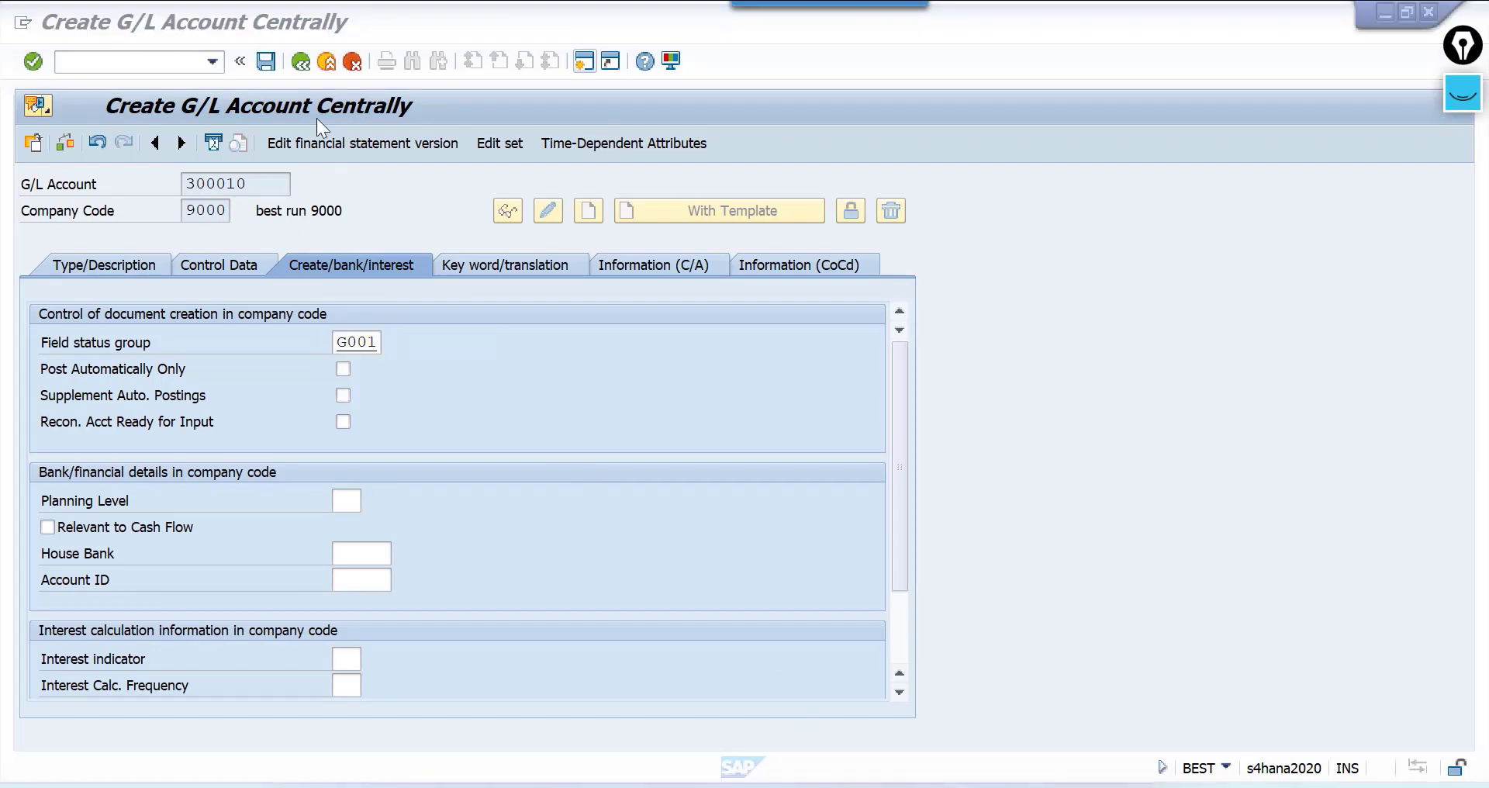
pyautogui.click(268, 61)
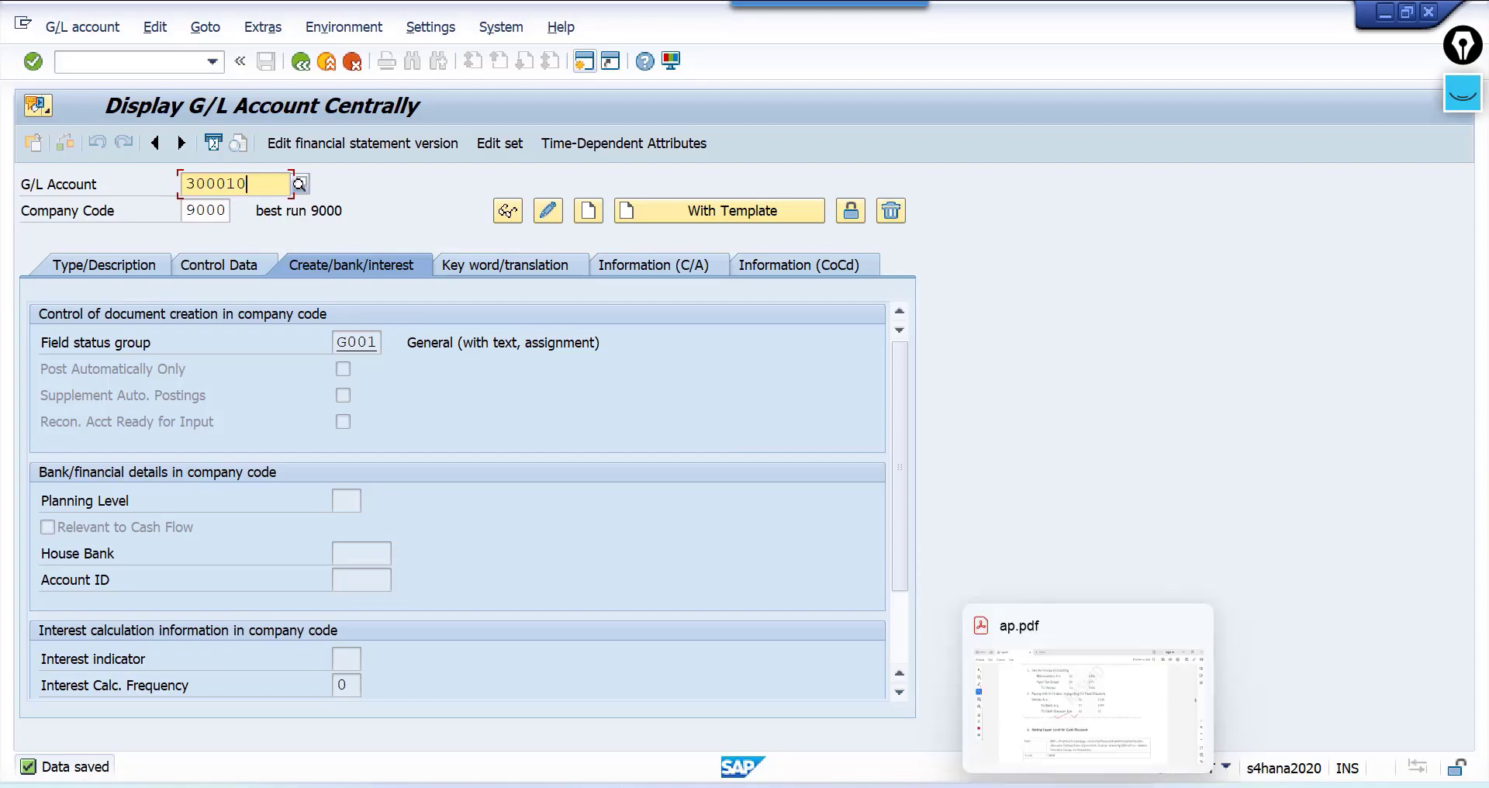
# Switch to ap.pdf and mark the section on assigning the Cash Discount A/c for automatic postings and its transaction code OBXU
pyautogui.click(1085, 682)
pyautogui.scroll(-20, 907, 603)
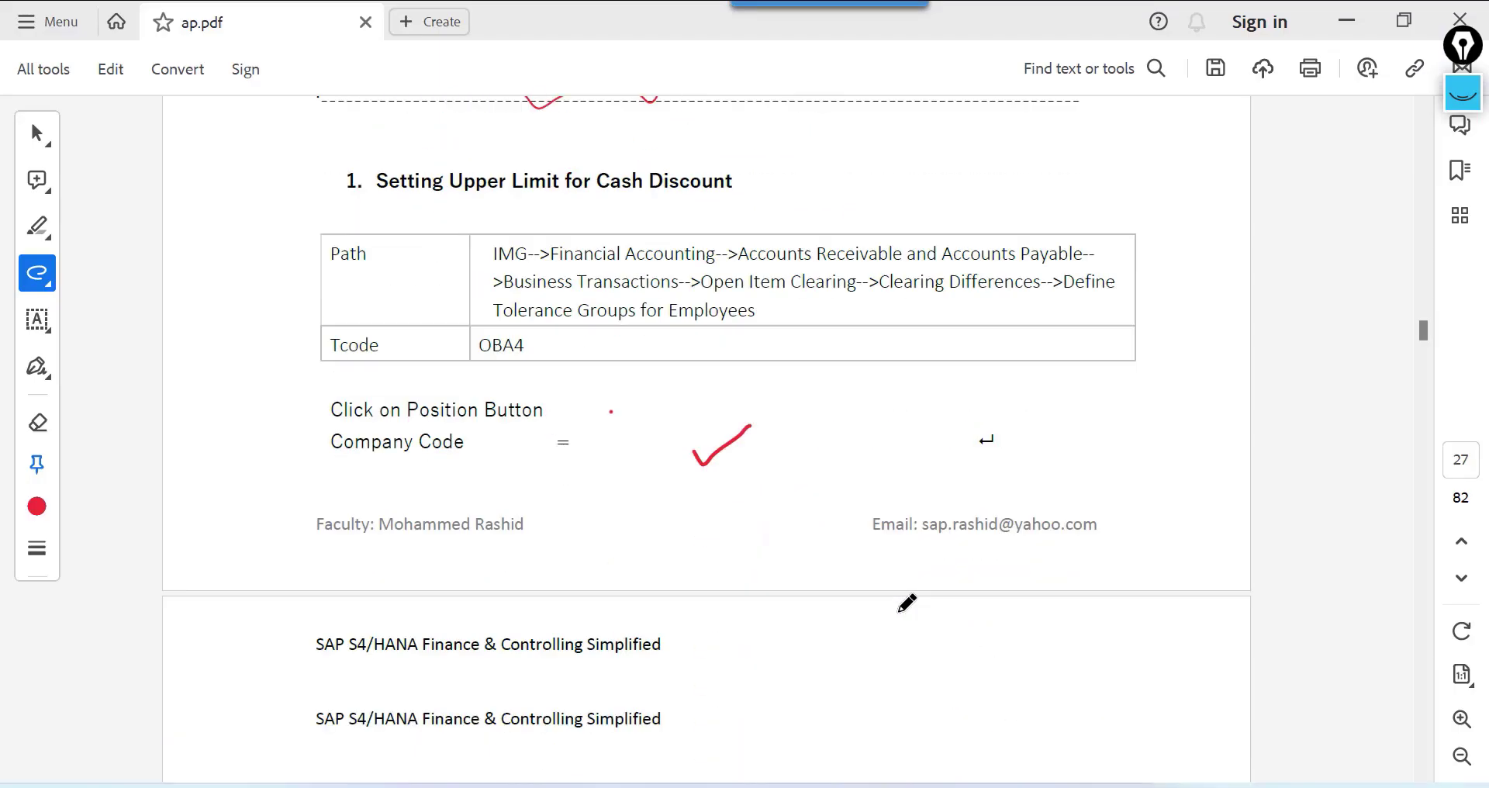
pyautogui.scroll(-13, 908, 602)
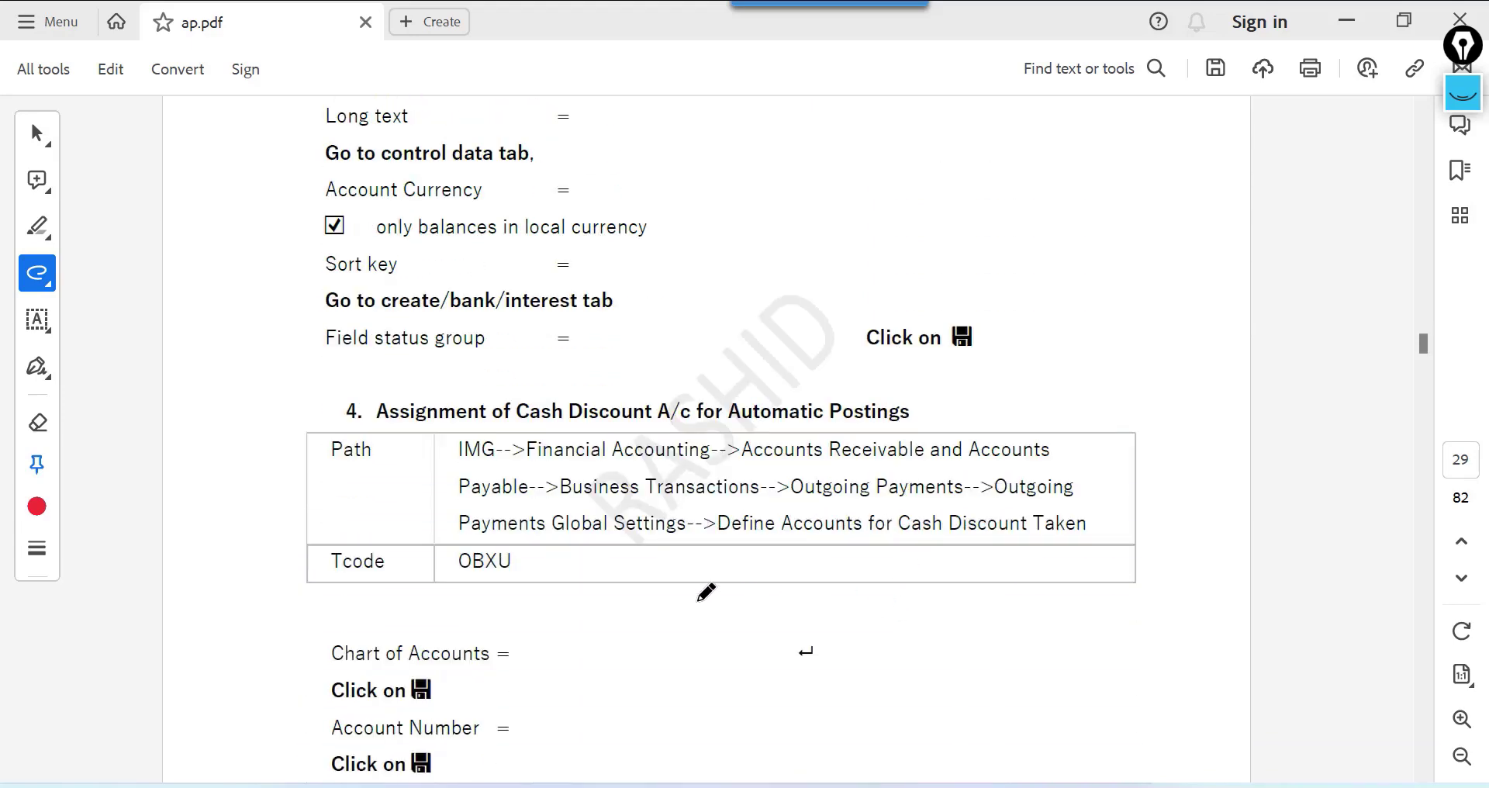
pyautogui.moveTo(696, 628); pyautogui.dragTo(774, 611)
pyautogui.moveTo(882, 785)
pyautogui.moveTo(535, 574); pyautogui.dragTo(558, 568)
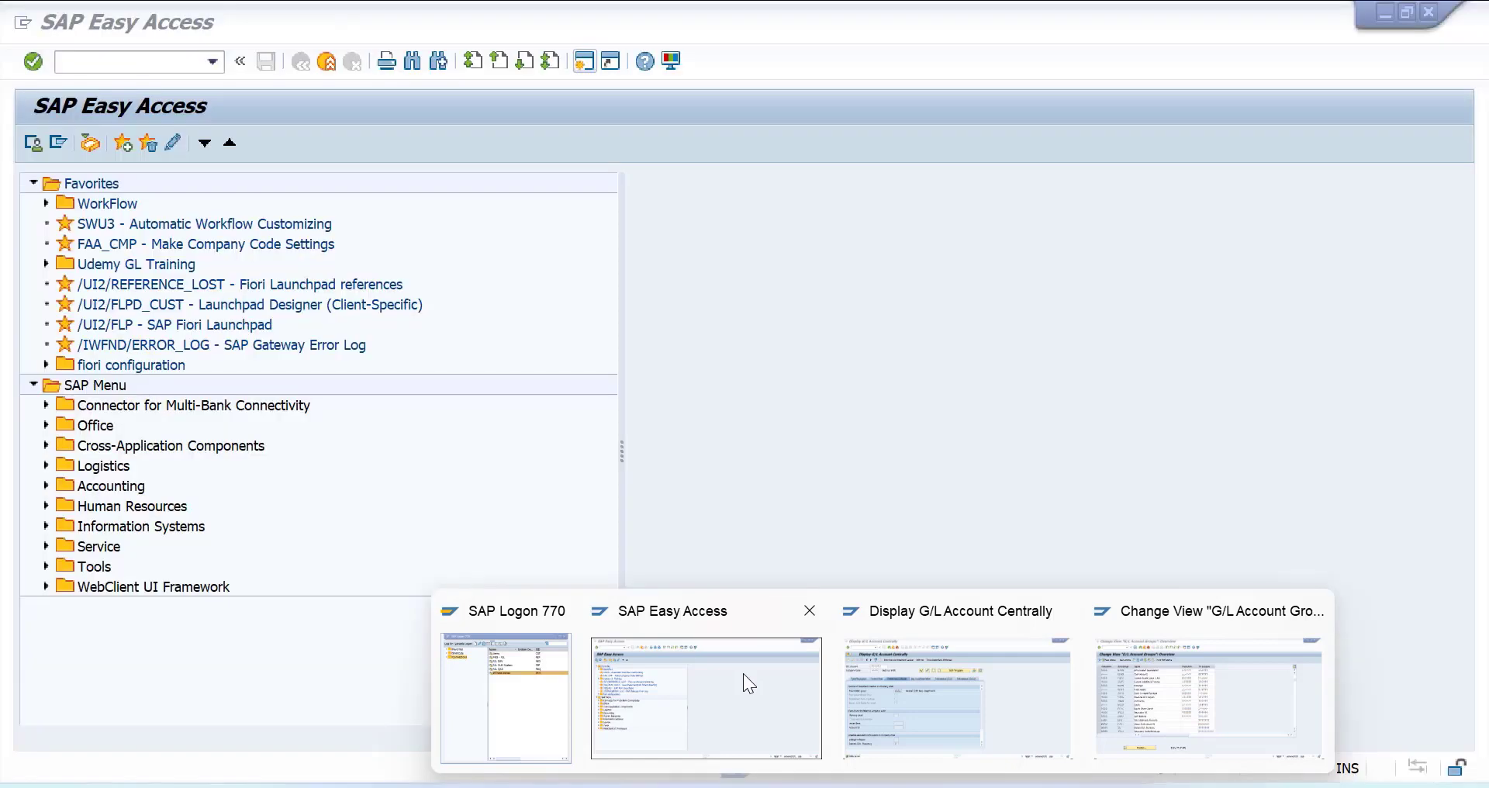
# In the SAP Easy Access session, run transaction OBXU to open the cash discount received account assignment for chart of accounts 9000
pyautogui.click(743, 682)
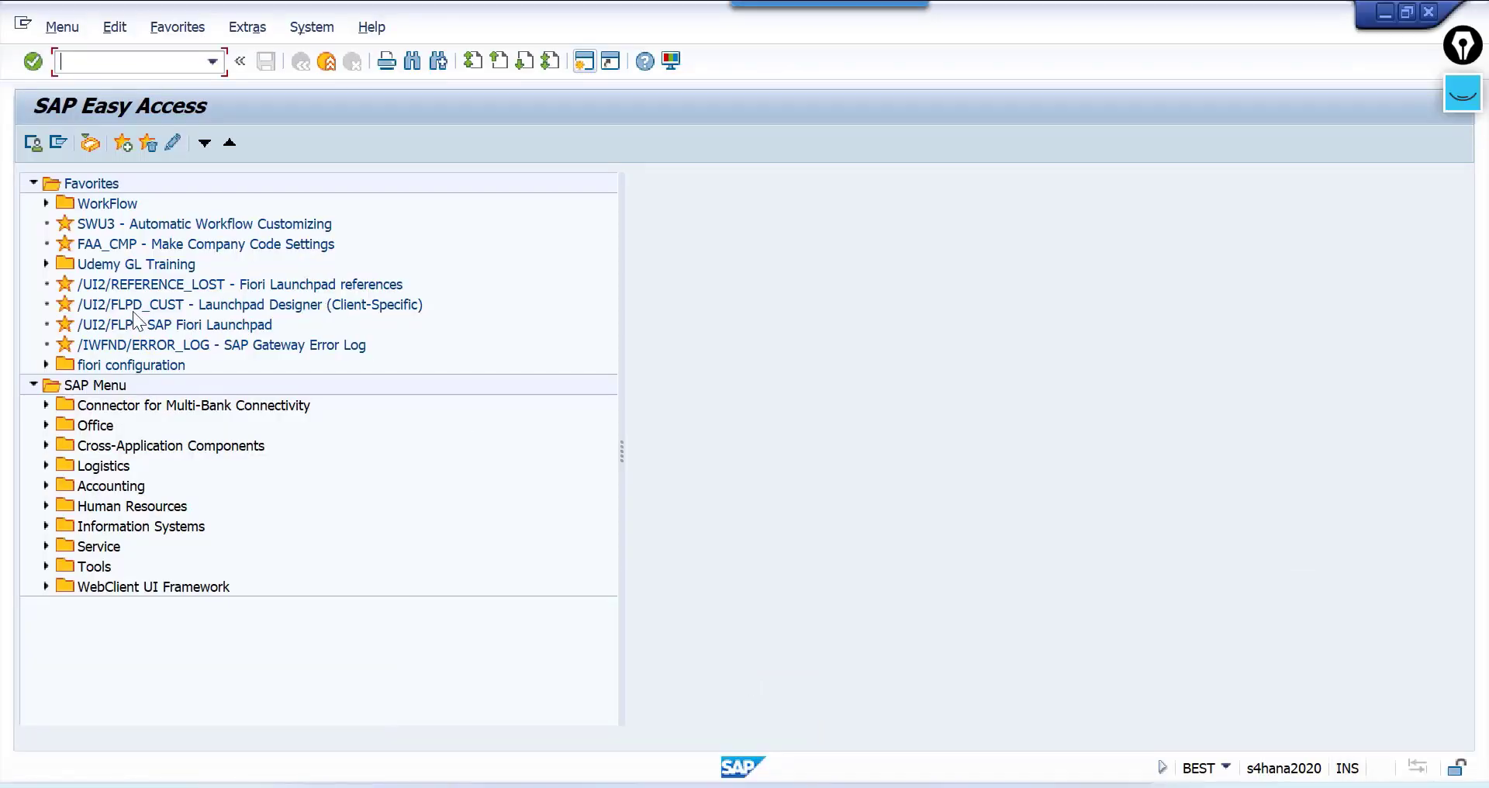
pyautogui.write('obxu')
pyautogui.press('Return')
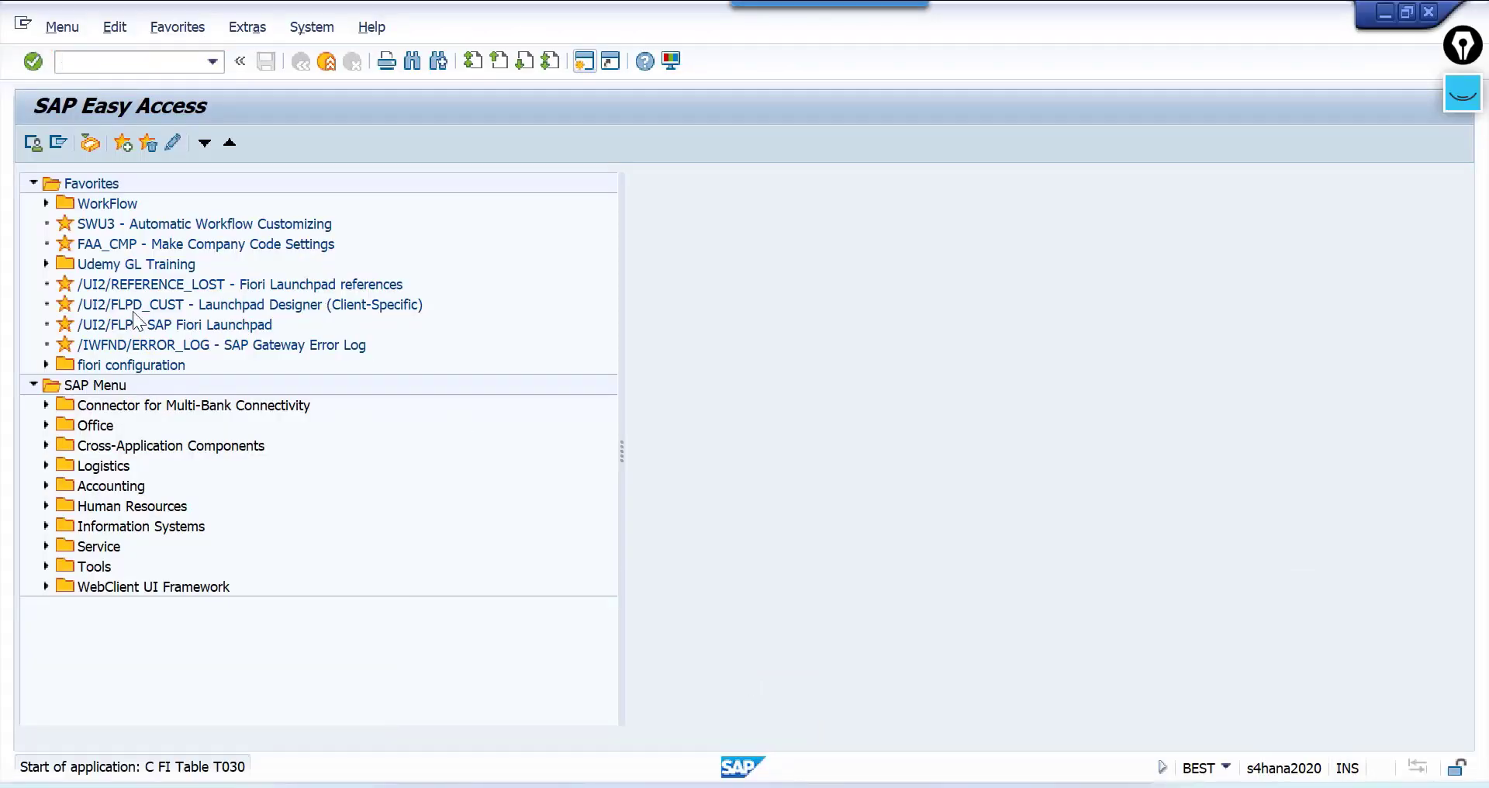
pyautogui.press('Return')
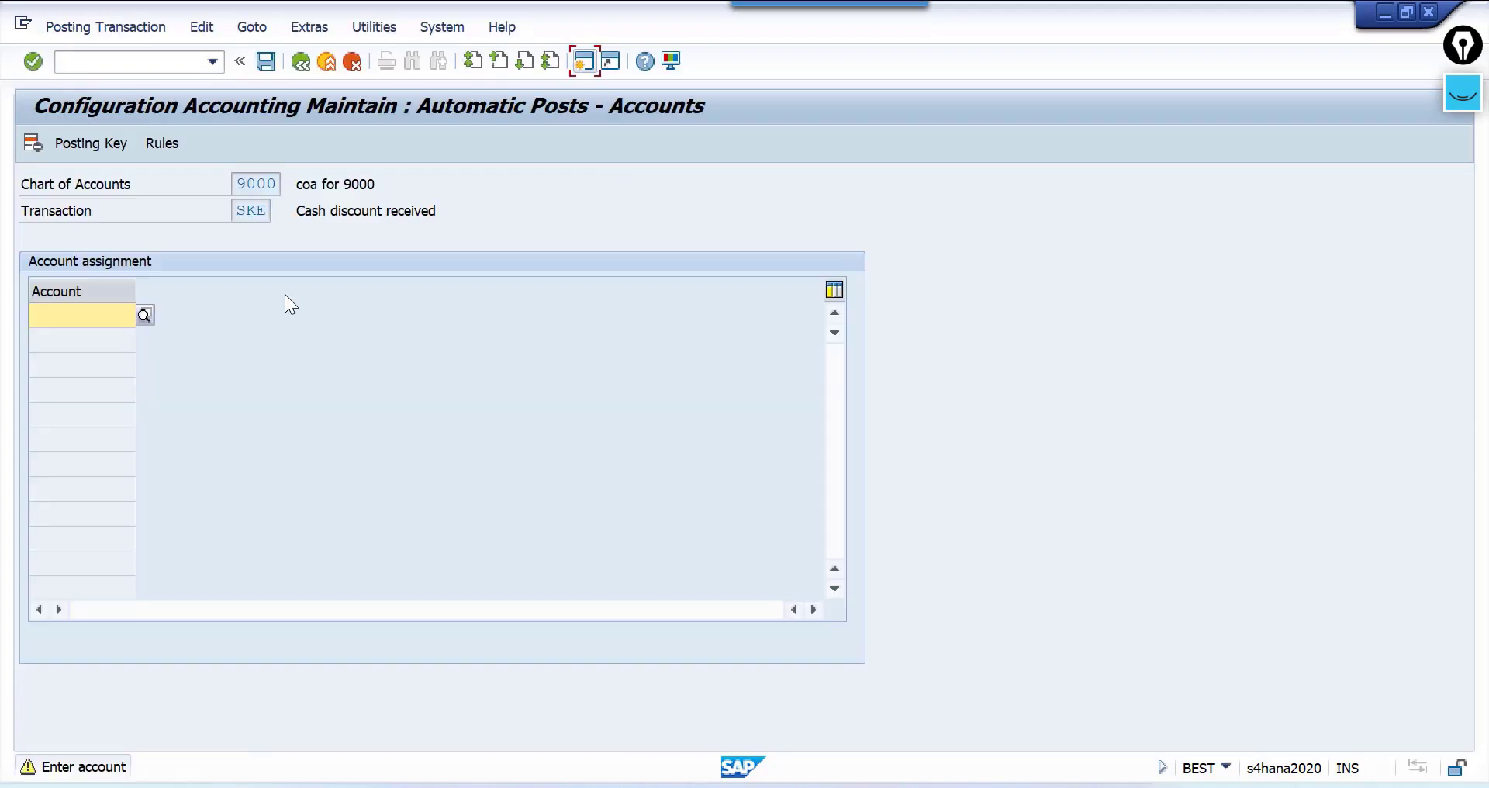
# Assign G/L account 300010 to cash discount received, save it in the fi_configuration customizing request, and end the session
pyautogui.write('300010')
pyautogui.press('F3')
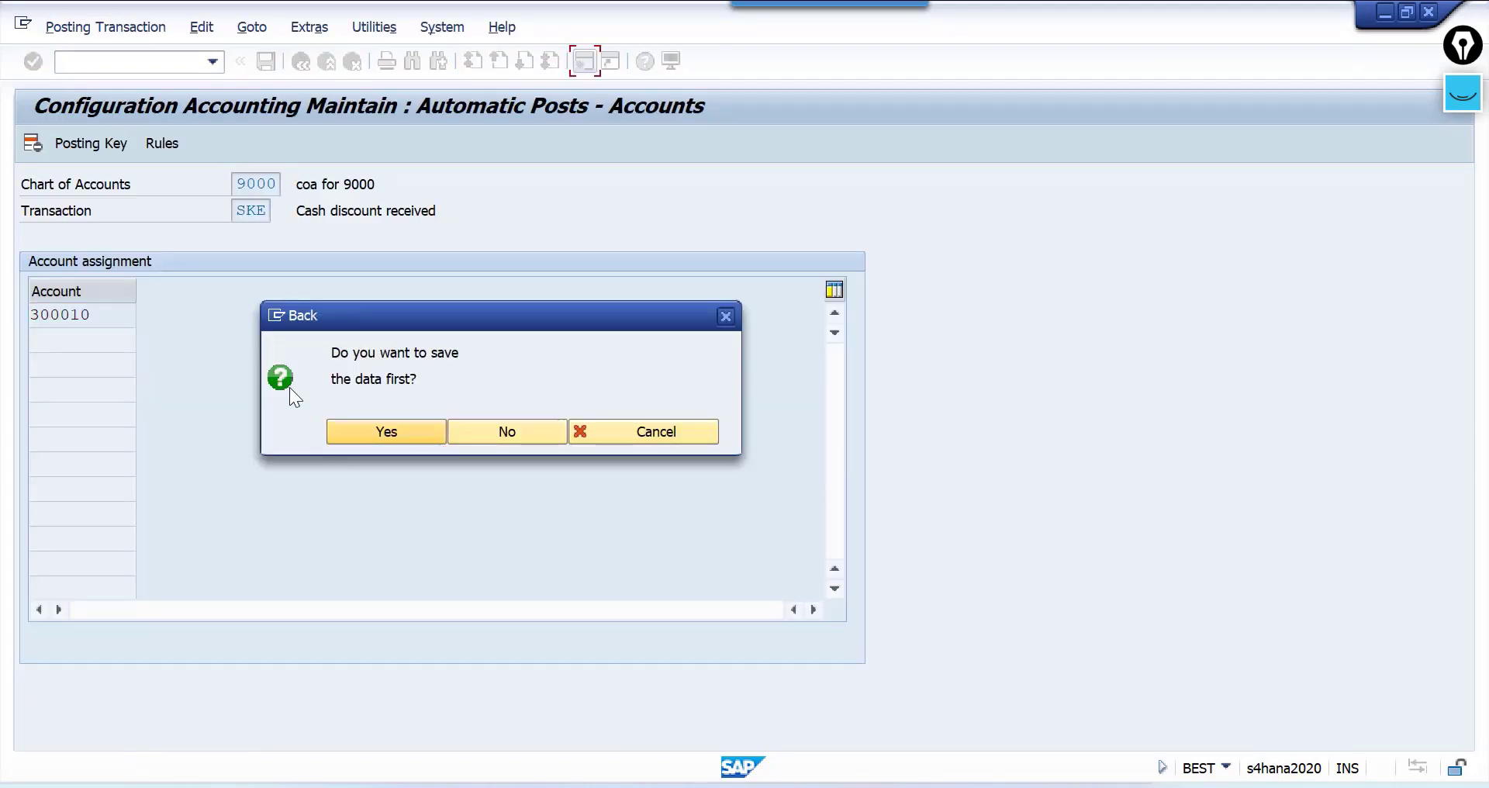
pyautogui.click(652, 426)
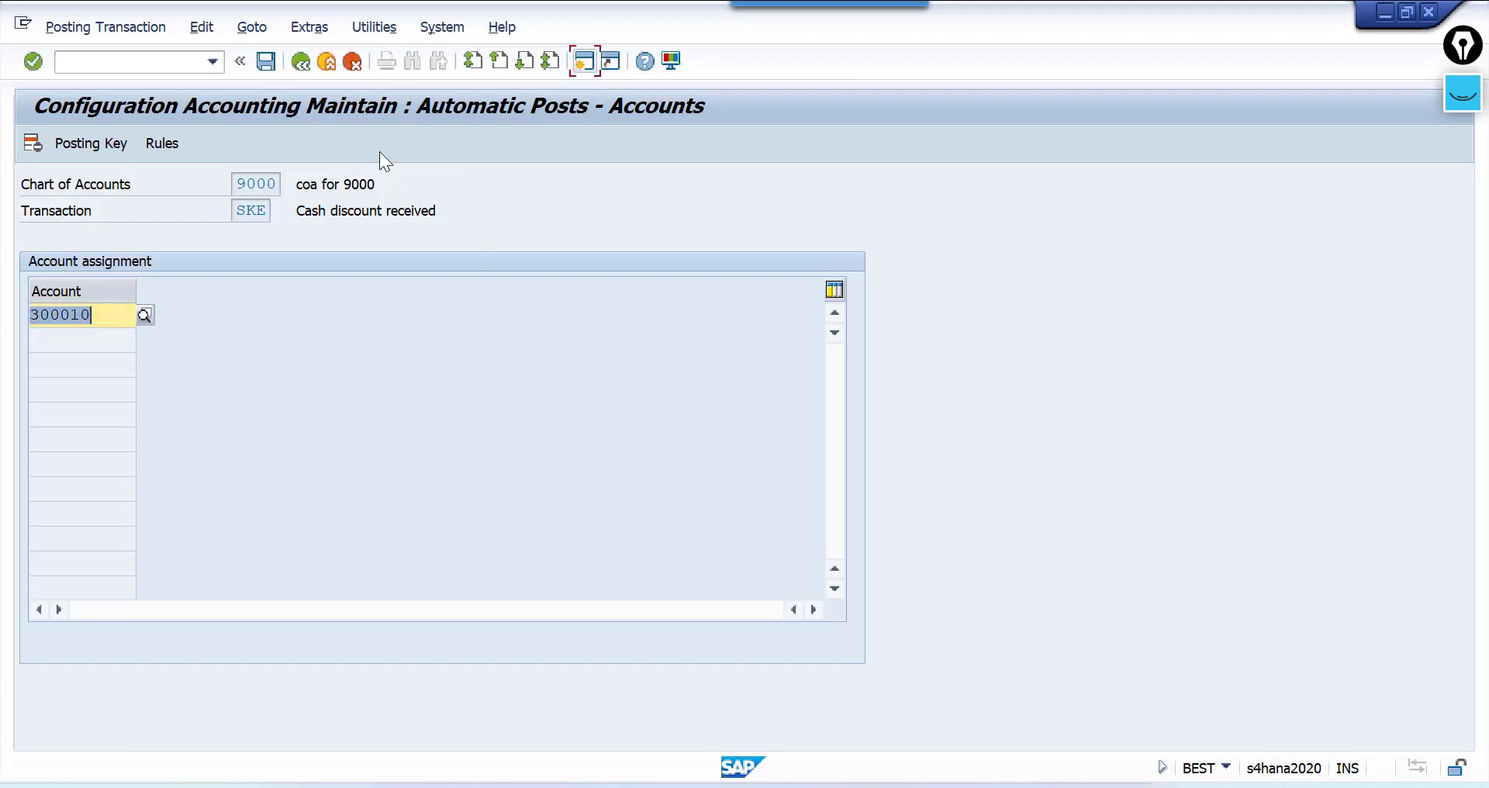
pyautogui.click(268, 62)
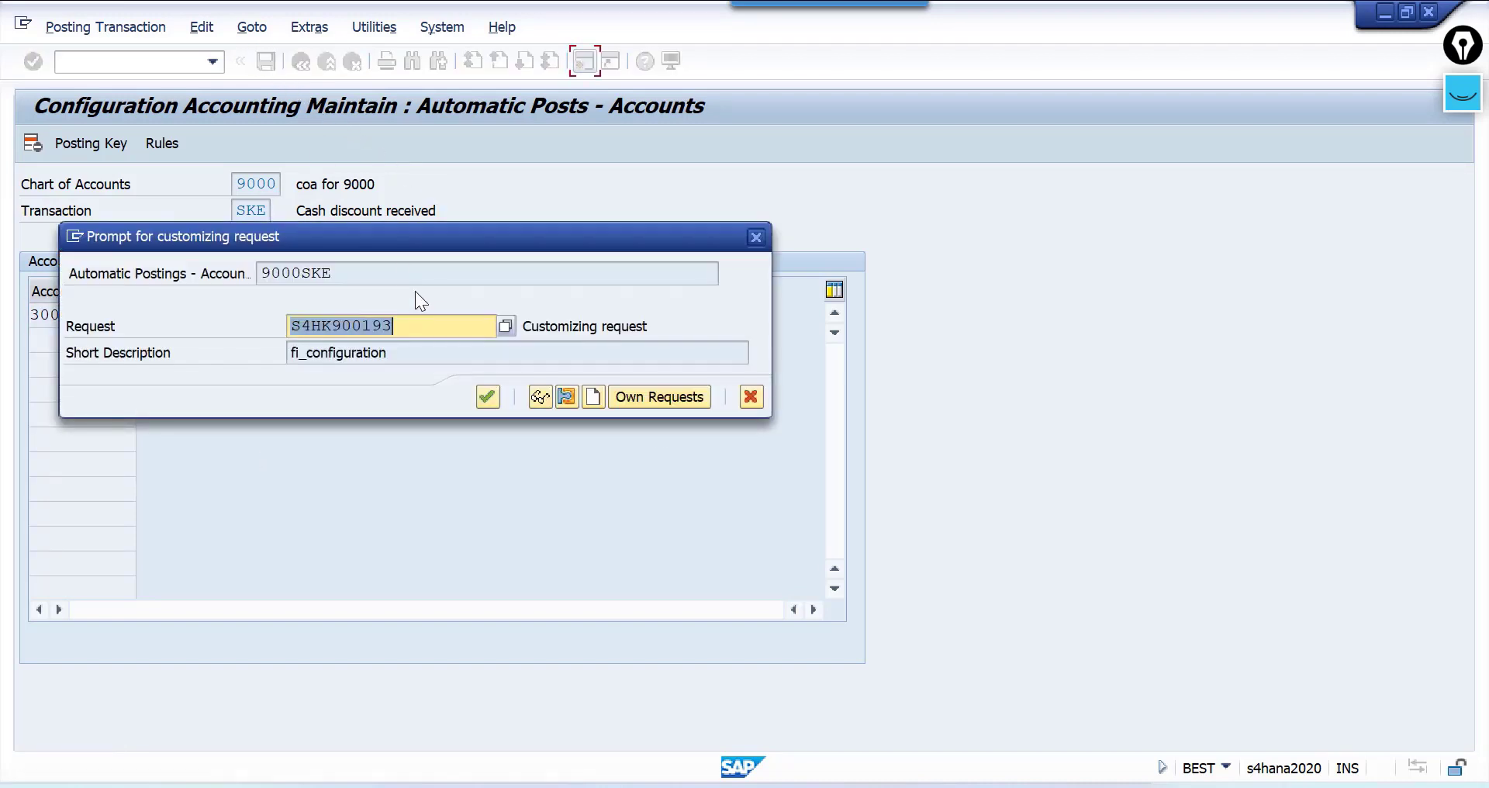
pyautogui.press('Return')
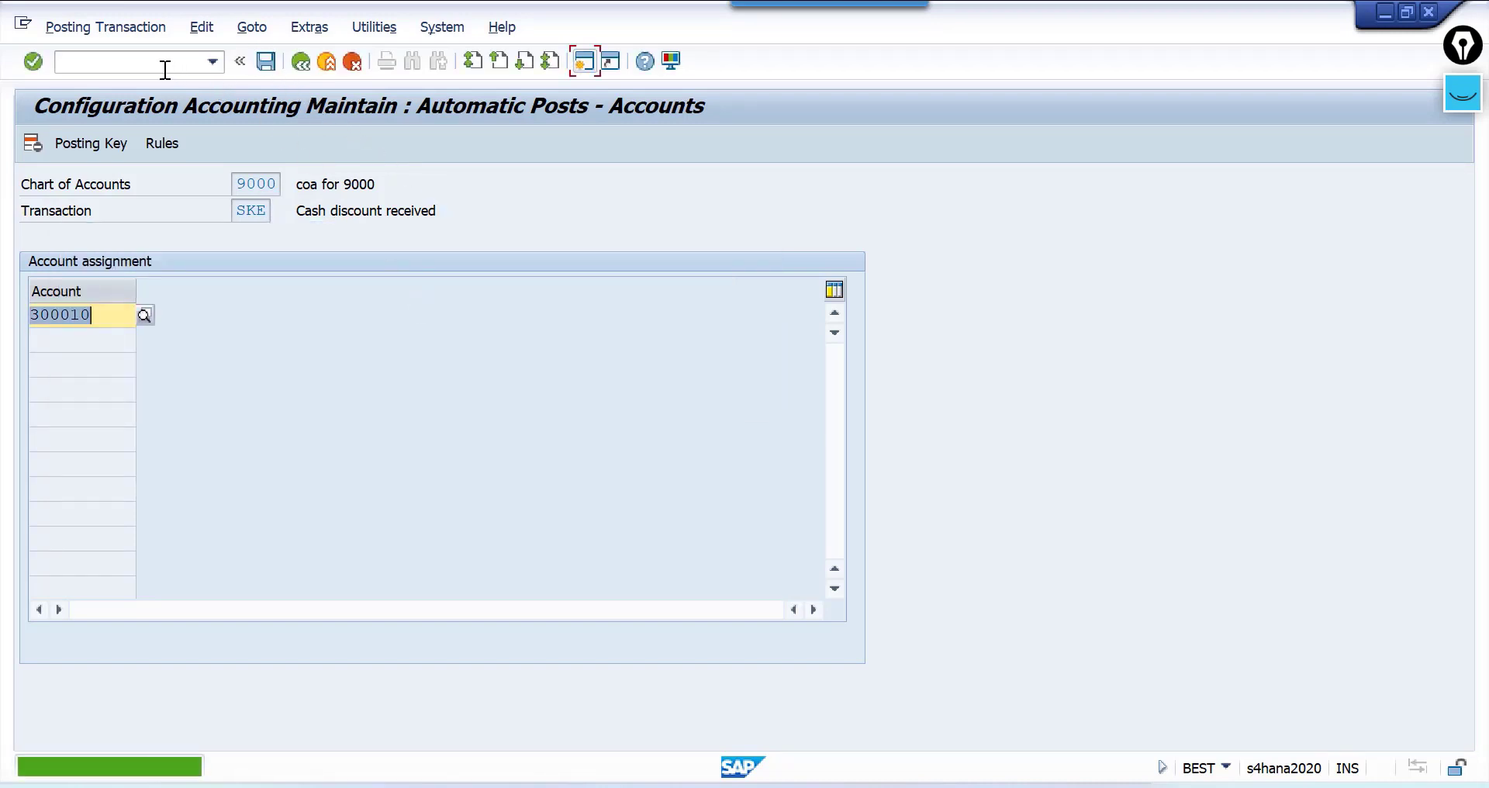
pyautogui.click(145, 61)
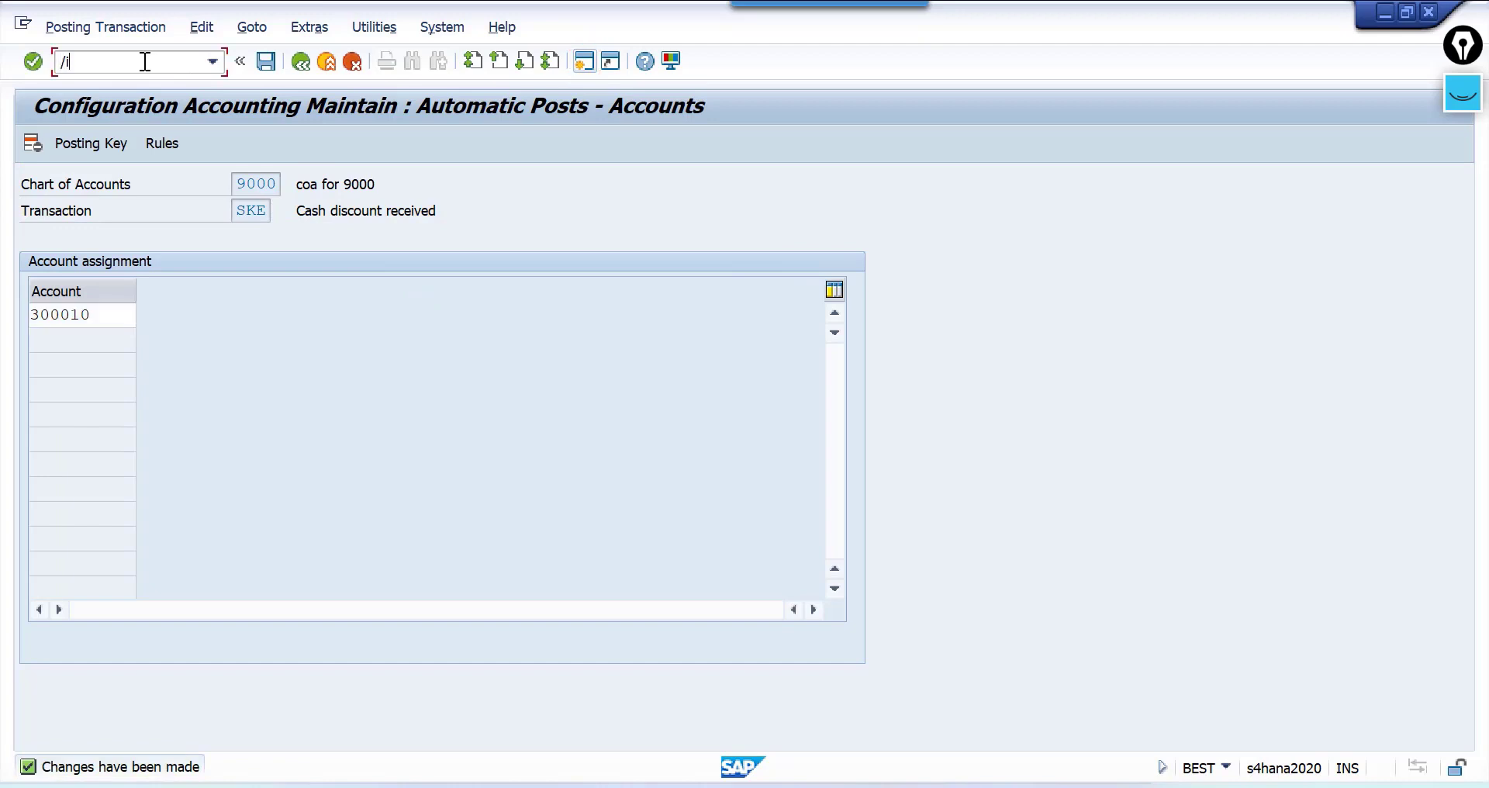
# Switch to ap.pdf and read the section on posting a vendor invoice and its transaction code
pyautogui.hotkey('alt', 'Tab')
pyautogui.scroll(-5, 819, 334)
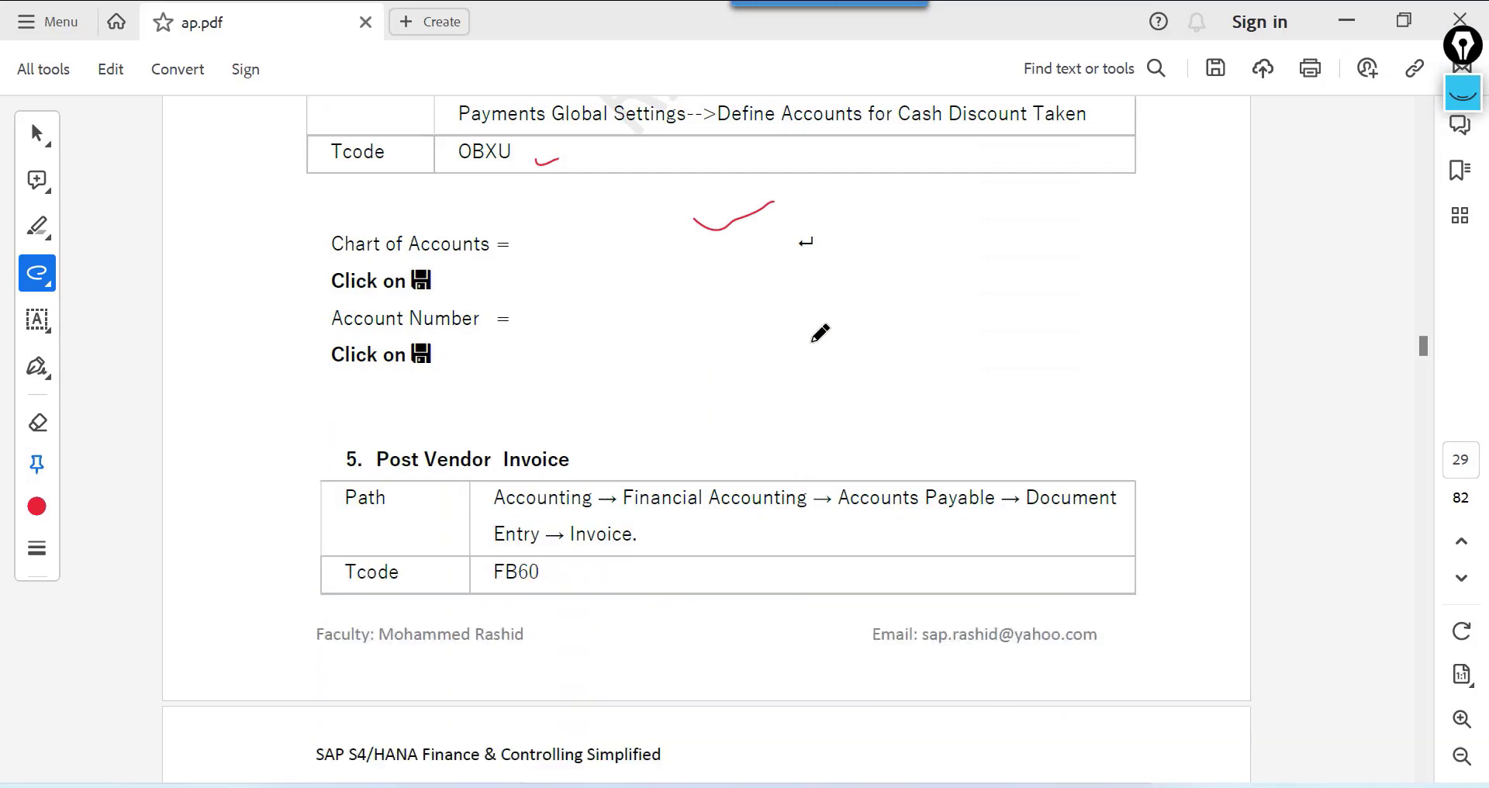
pyautogui.scroll(-3, 819, 333)
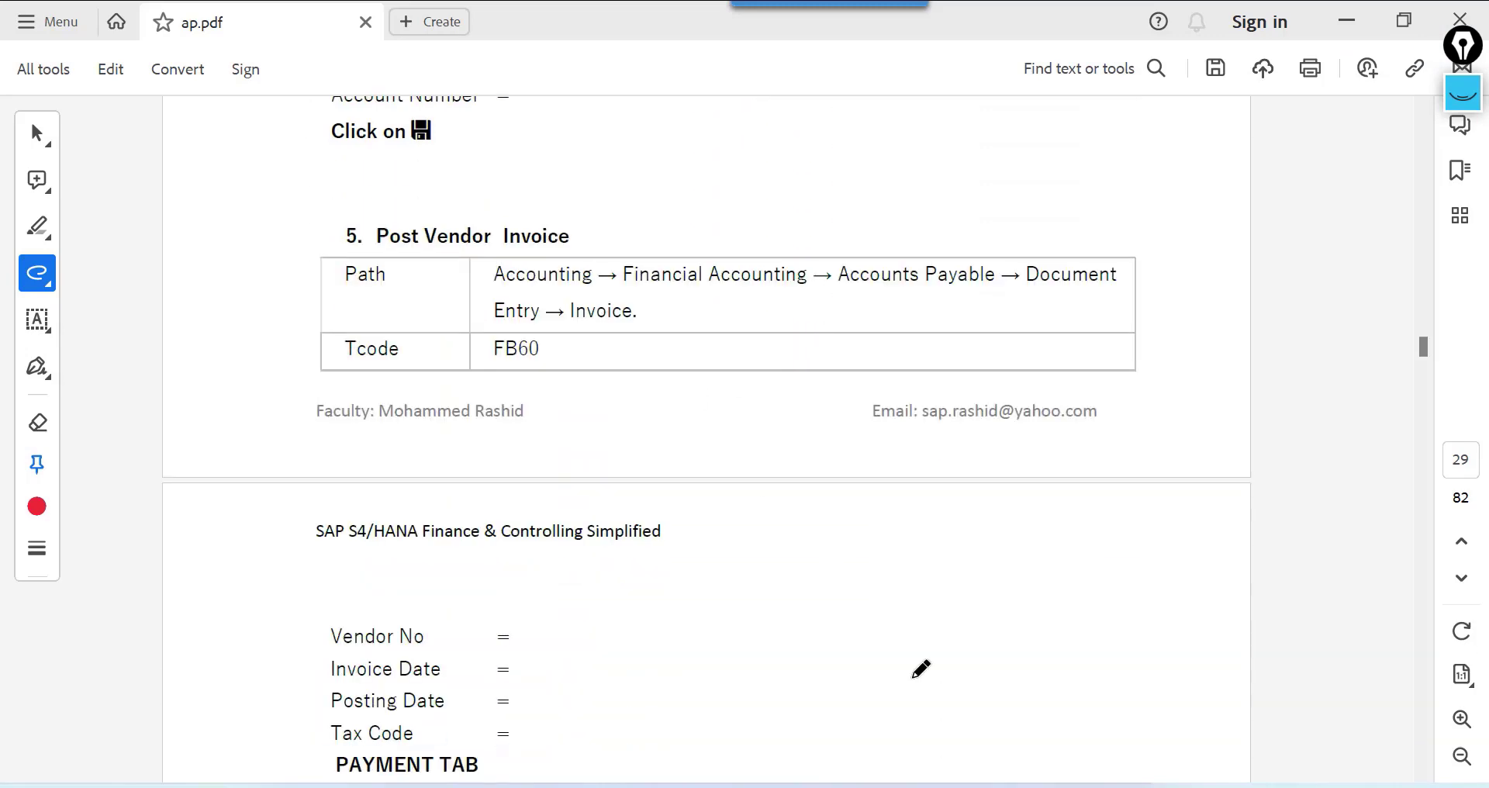
# Close the G/L Account Groups session and start transaction FB60 in the remaining G/L account session
pyautogui.click(883, 786)
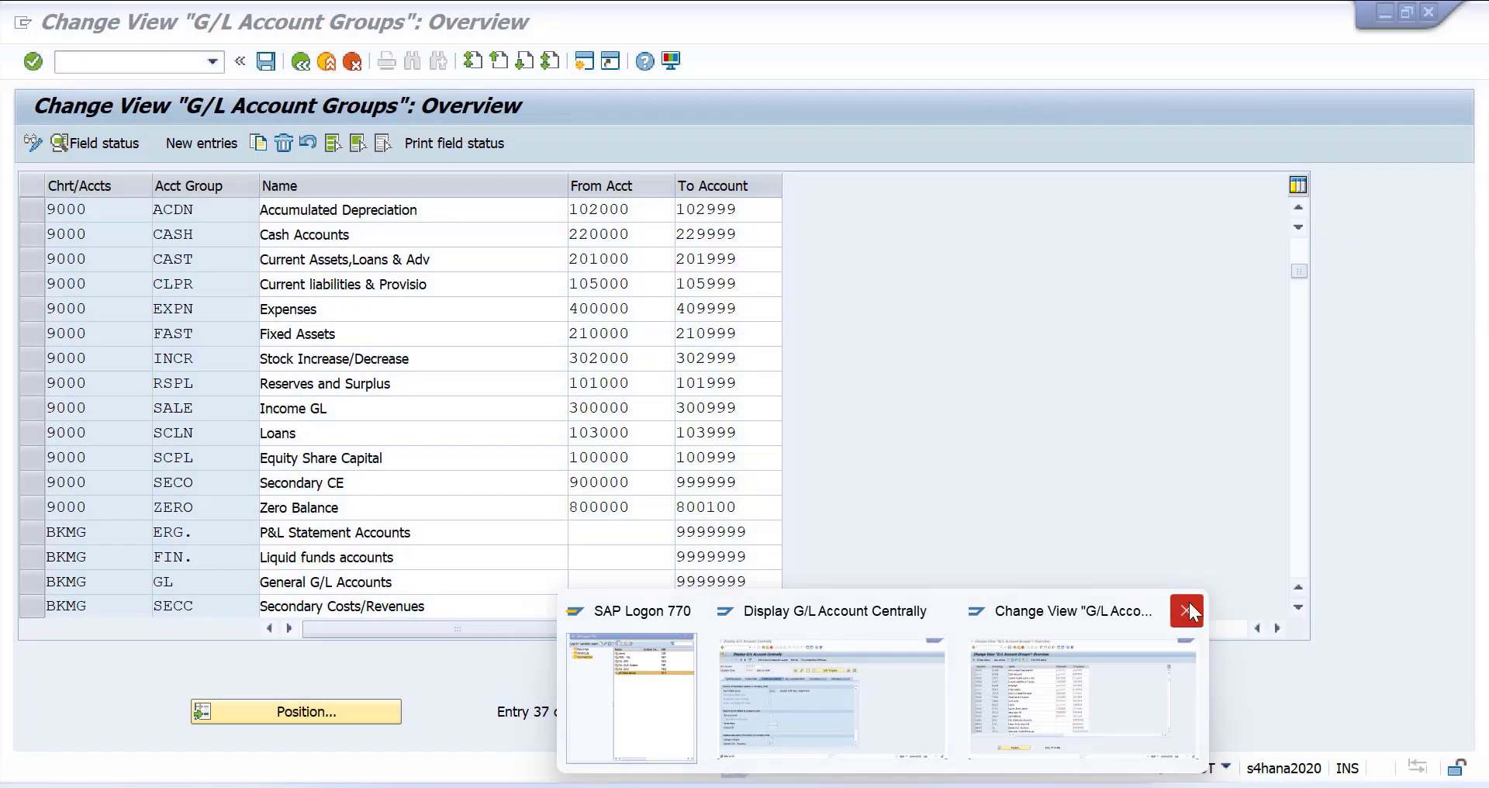
pyautogui.click(1188, 601)
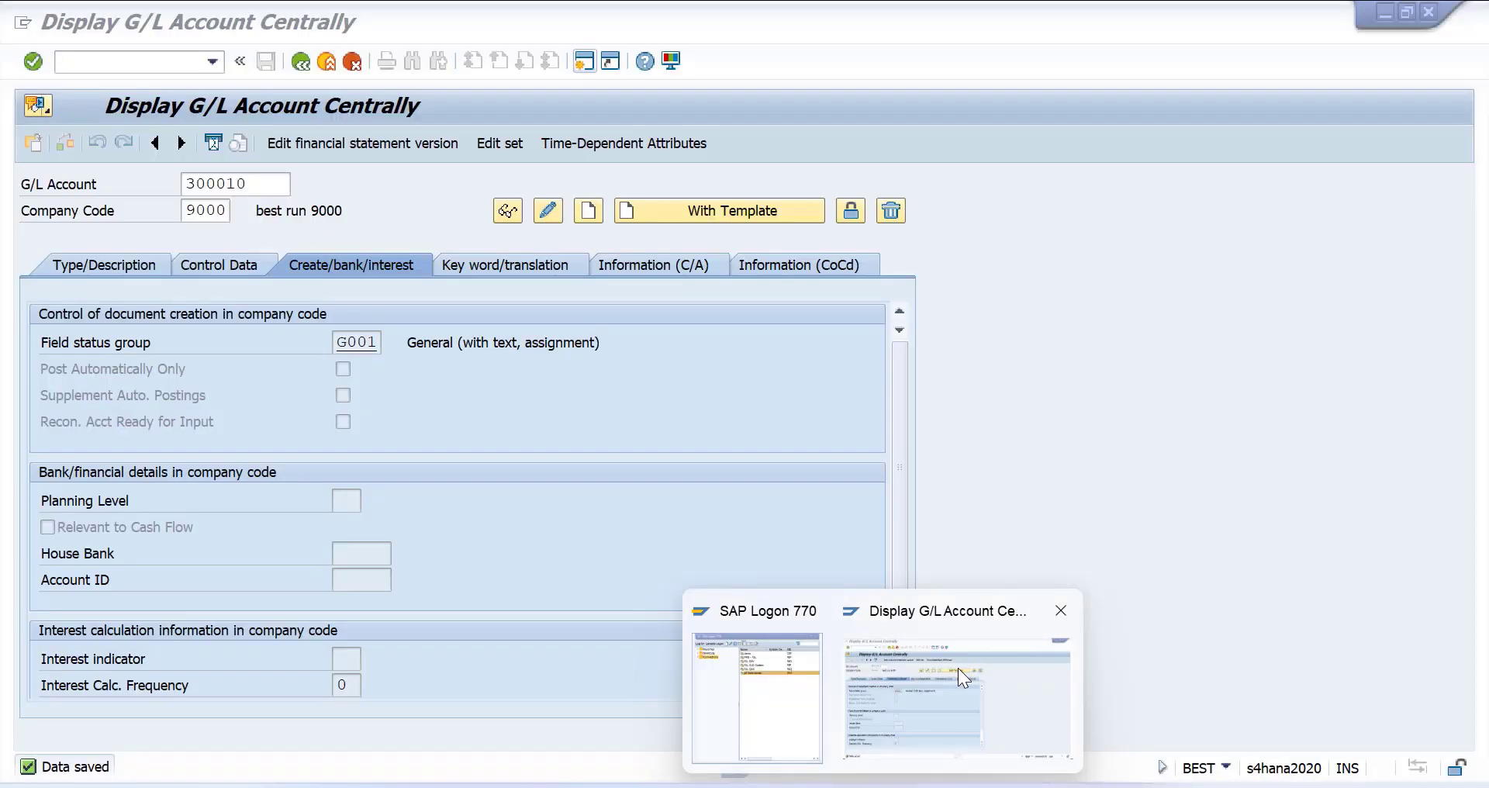
pyautogui.click(957, 668)
pyautogui.click(126, 65)
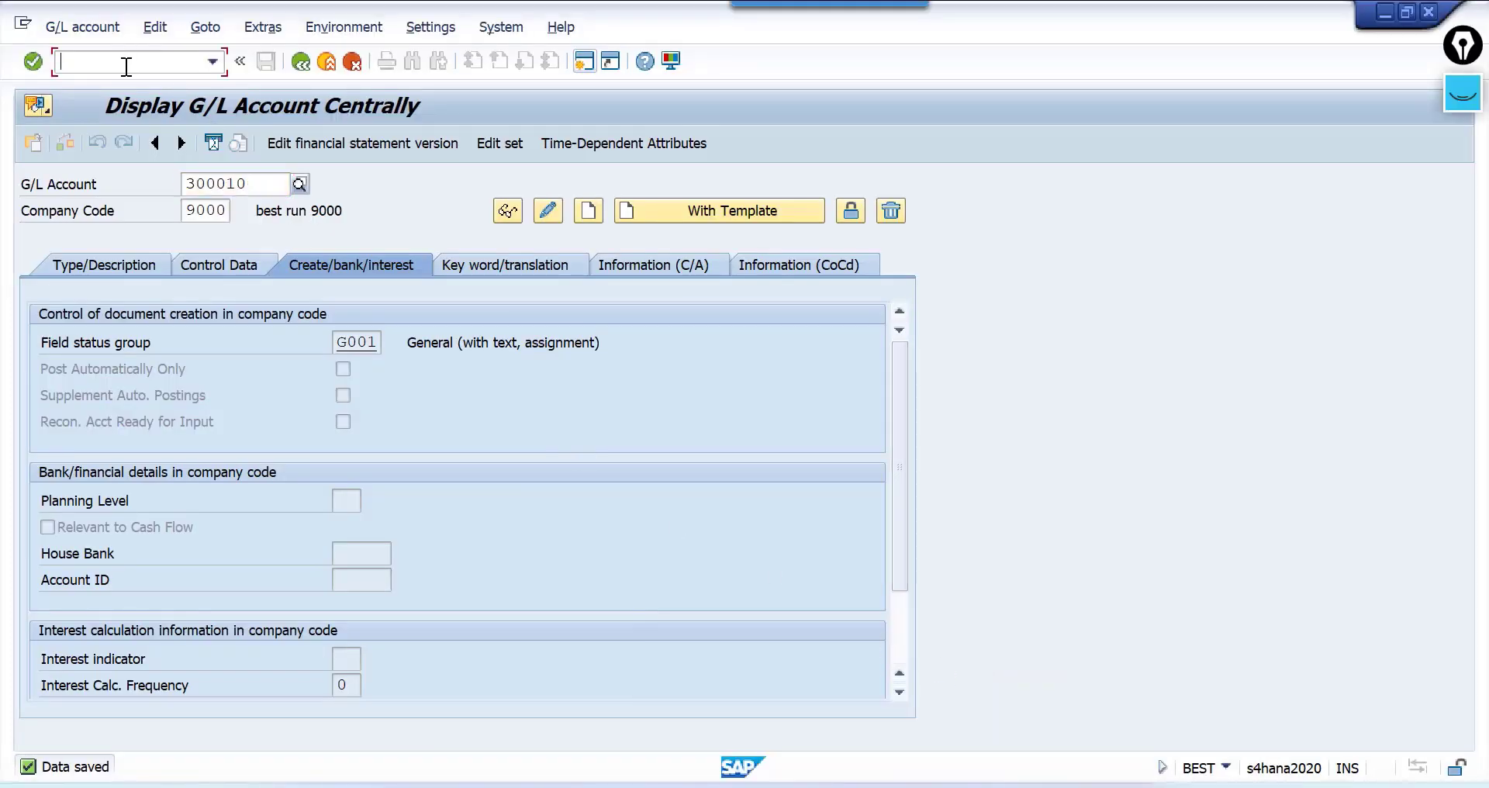
pyautogui.write('/n fb60')
pyautogui.press('Return')
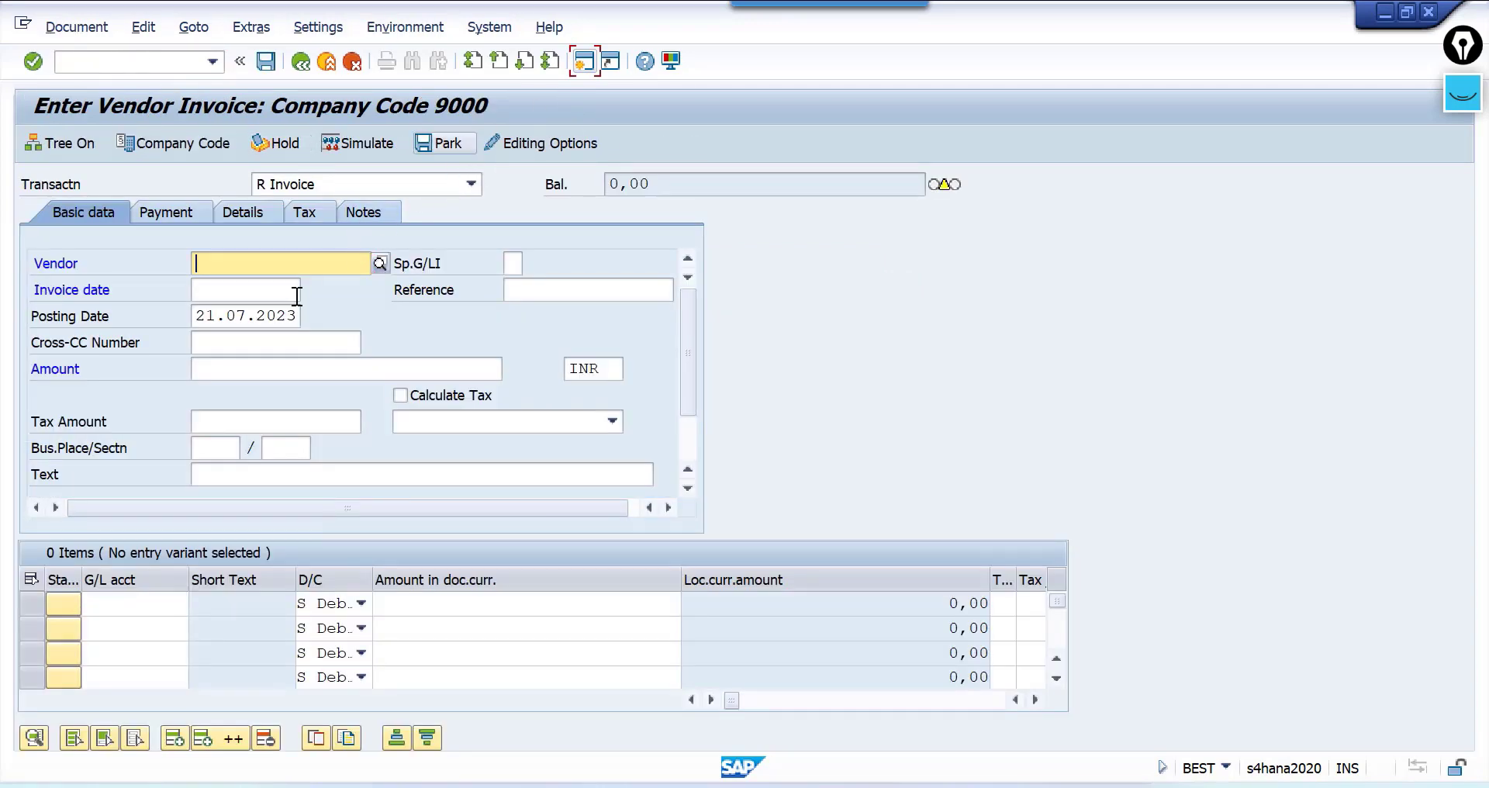
# Enter the vendor number of xyz ltd and the invoice date 21.07.2023 in the invoice's basic data
pyautogui.click(250, 277)
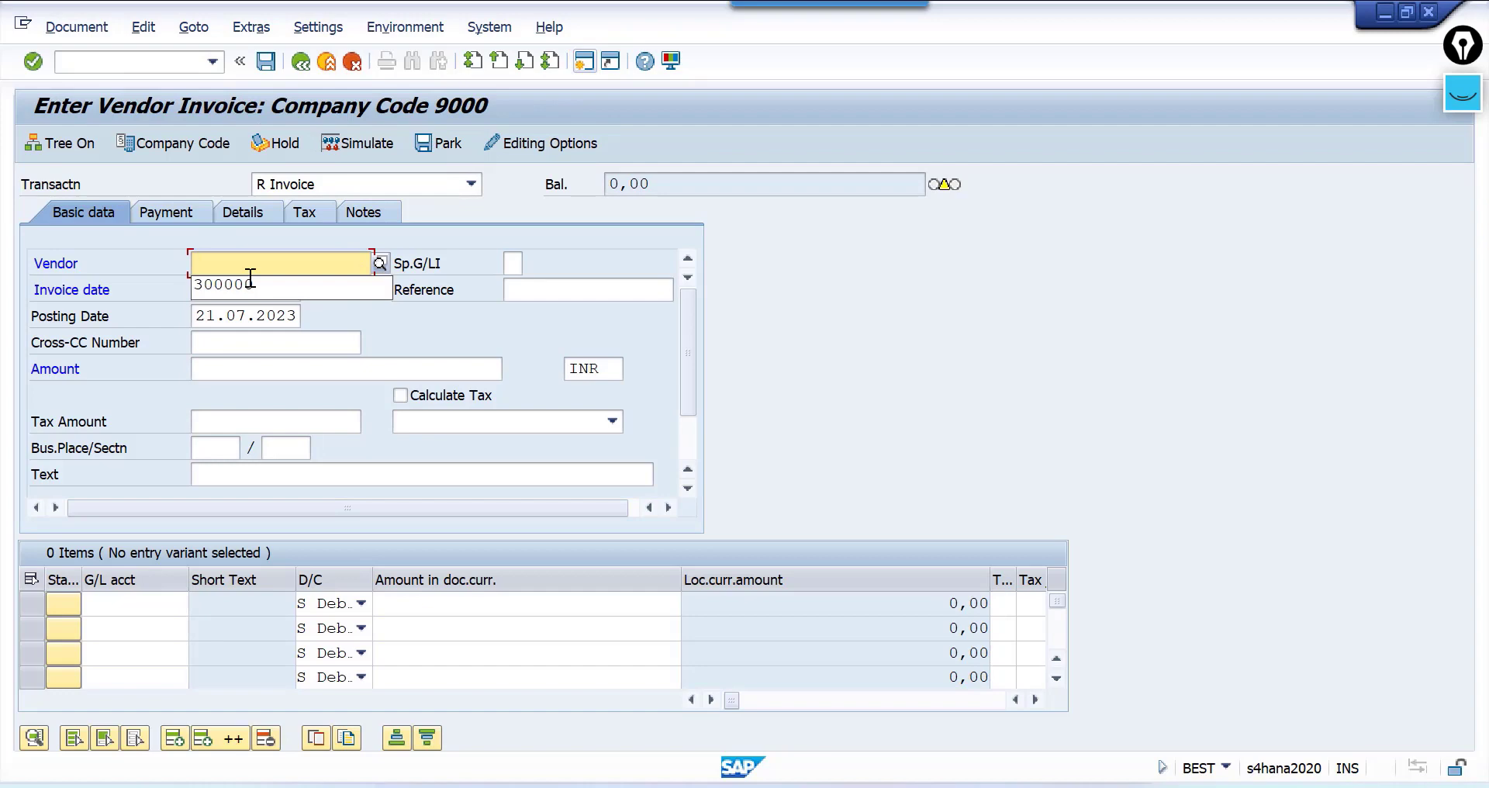
pyautogui.click(251, 284)
pyautogui.press('Tab')
pyautogui.press('Tab')
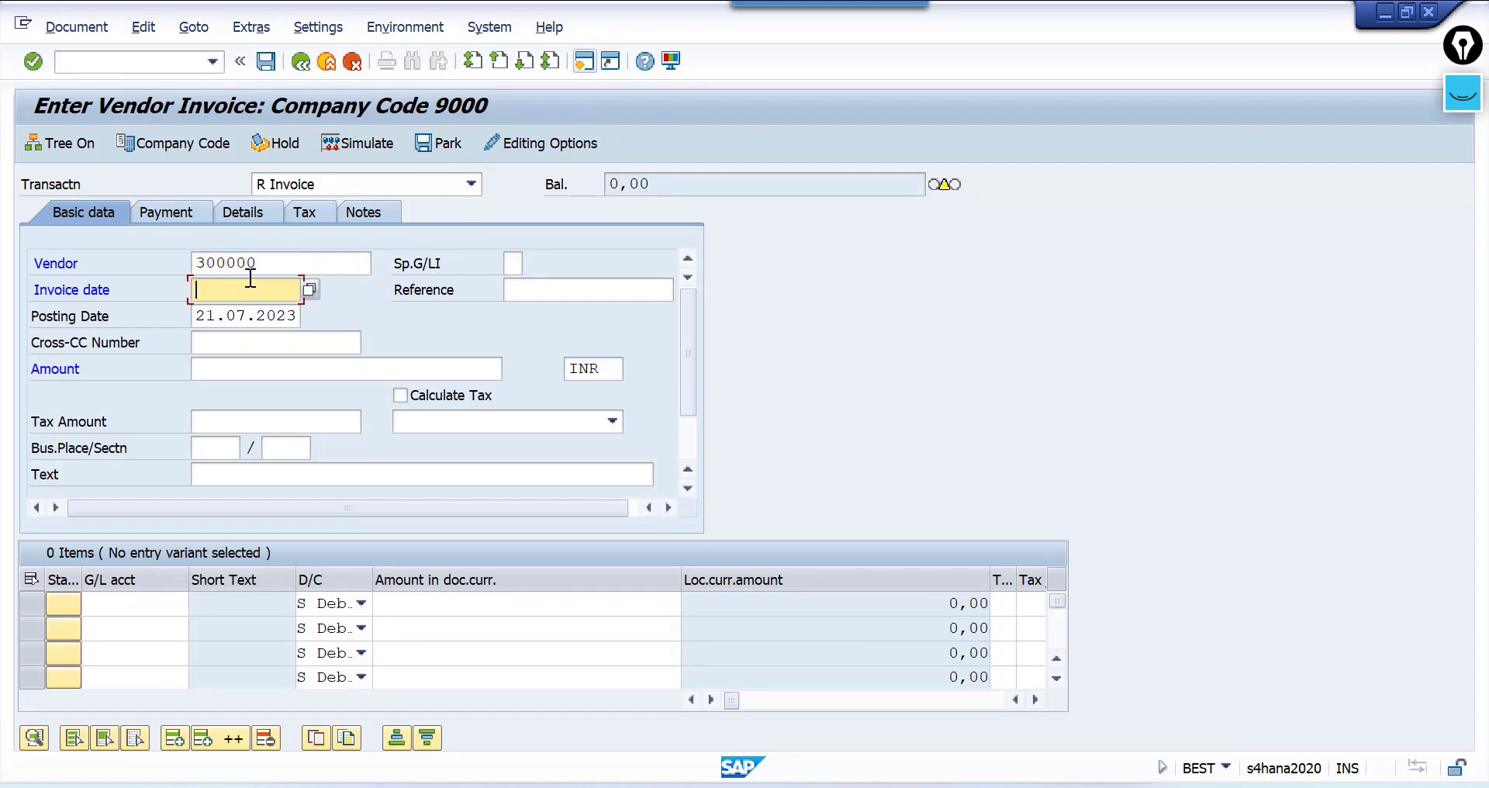
pyautogui.click(251, 280)
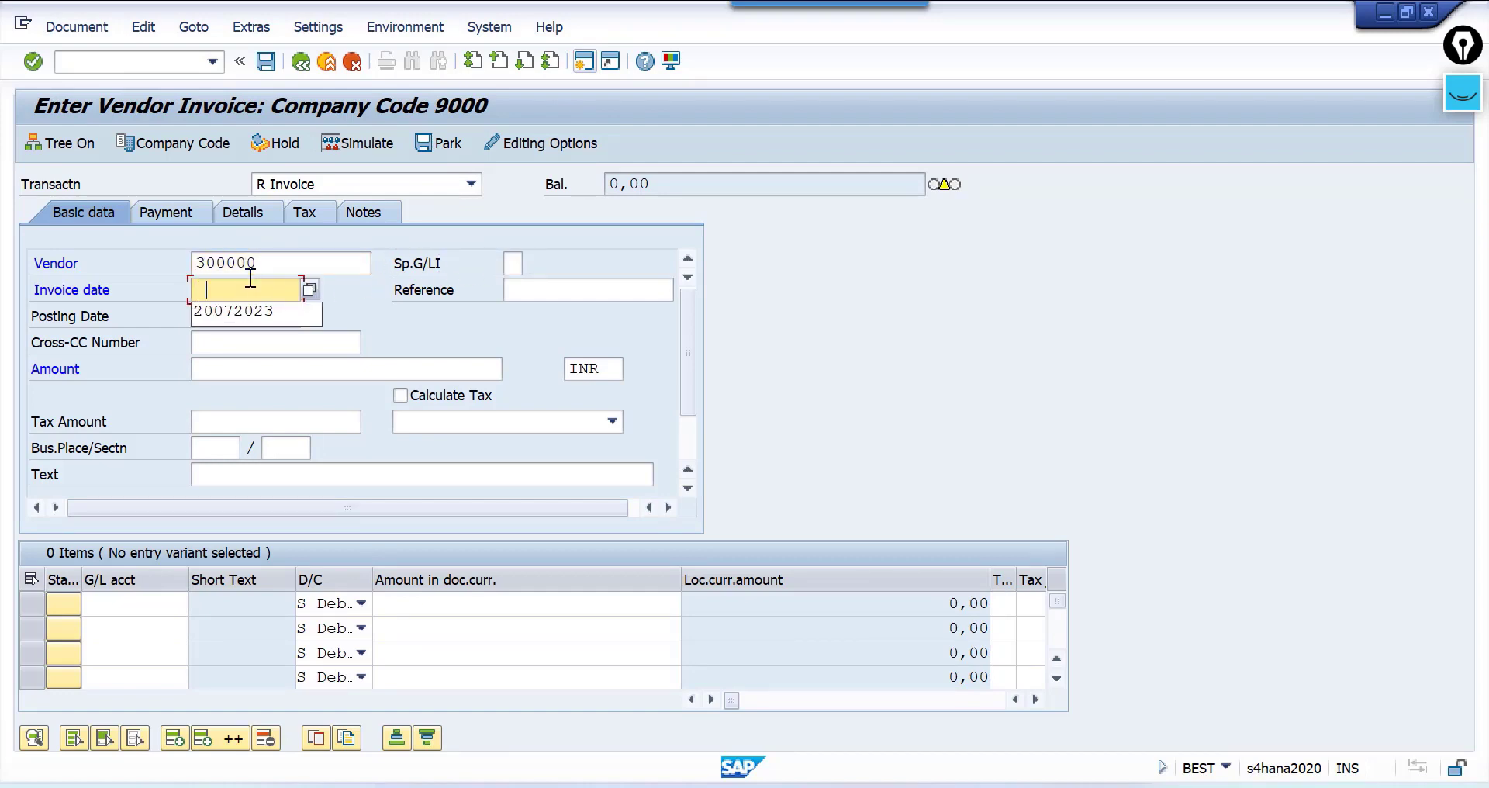
pyautogui.click(309, 289)
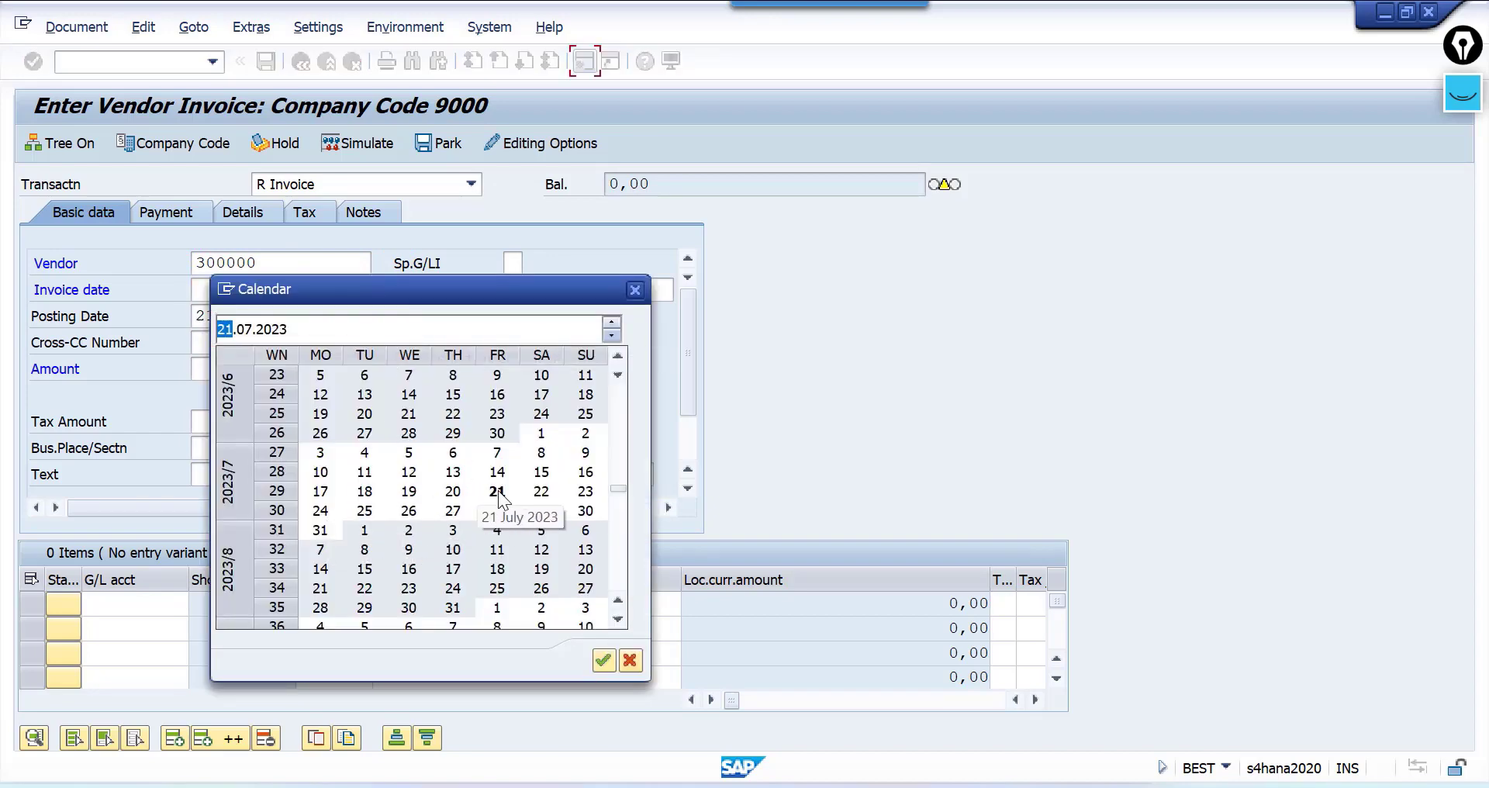
pyautogui.doubleClick(497, 491)
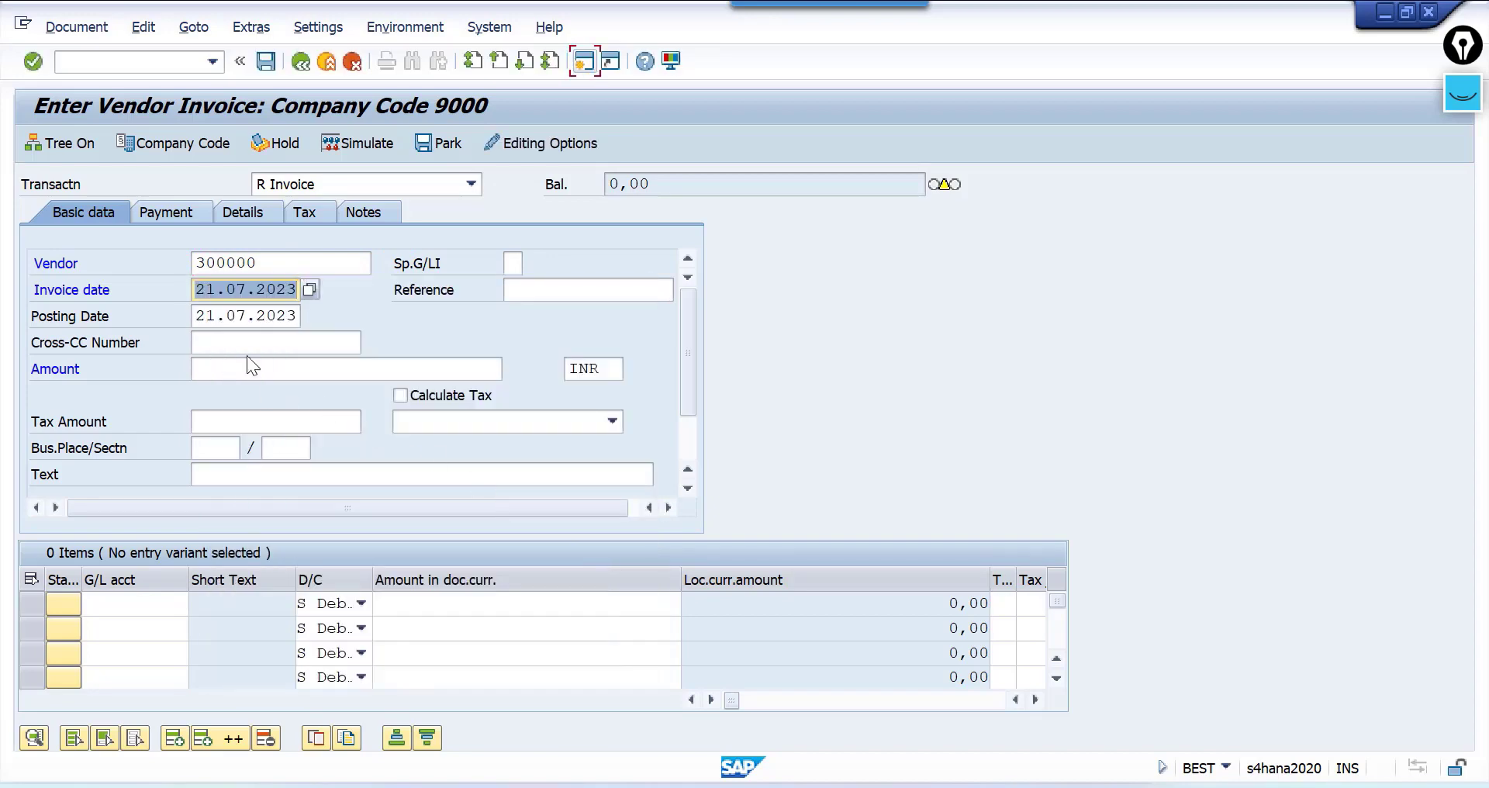
# Set the payment terms of the vendor invoice to Z001 in its payment data
pyautogui.click(179, 219)
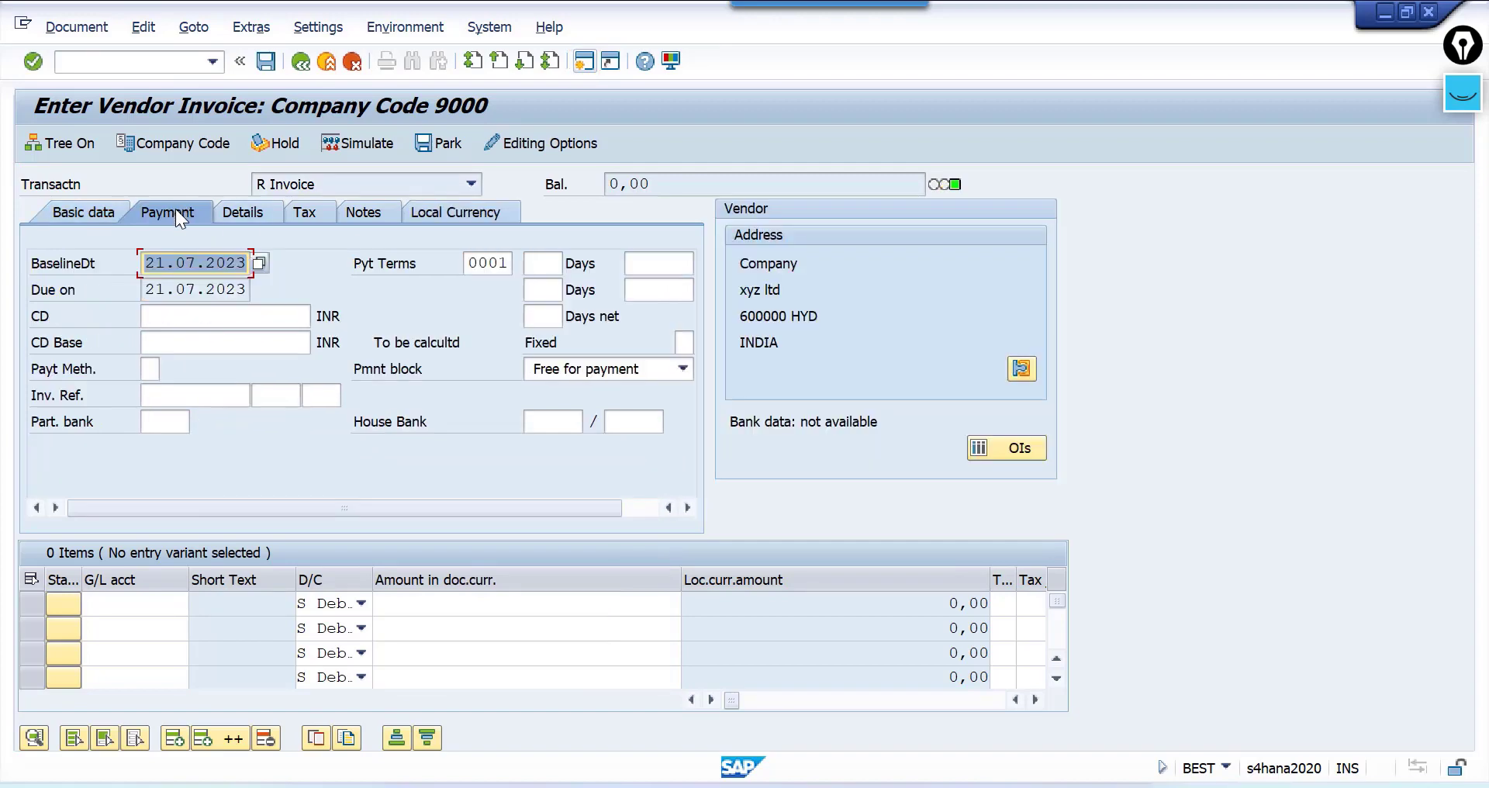
pyautogui.click(473, 263)
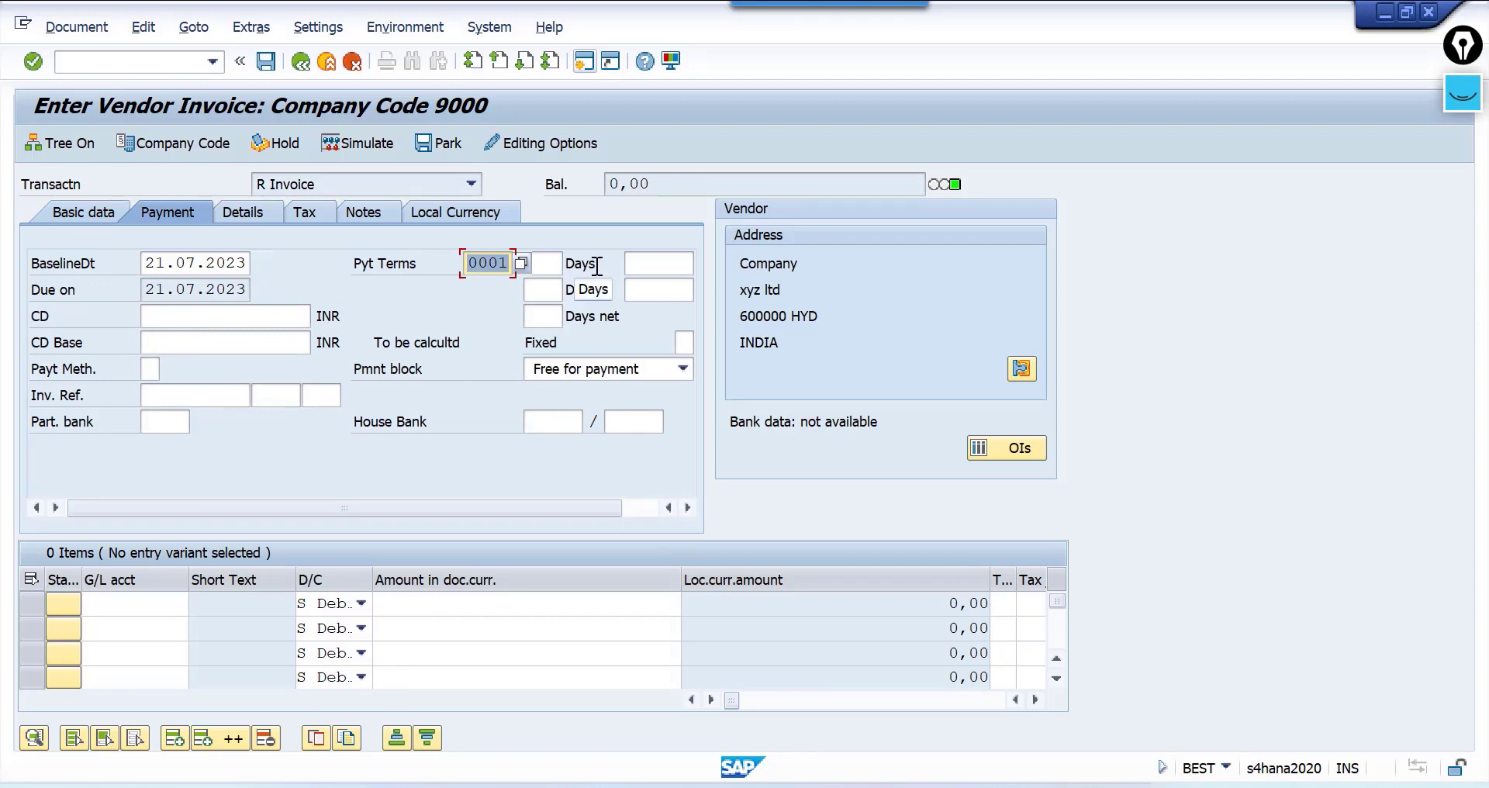
pyautogui.write('z001')
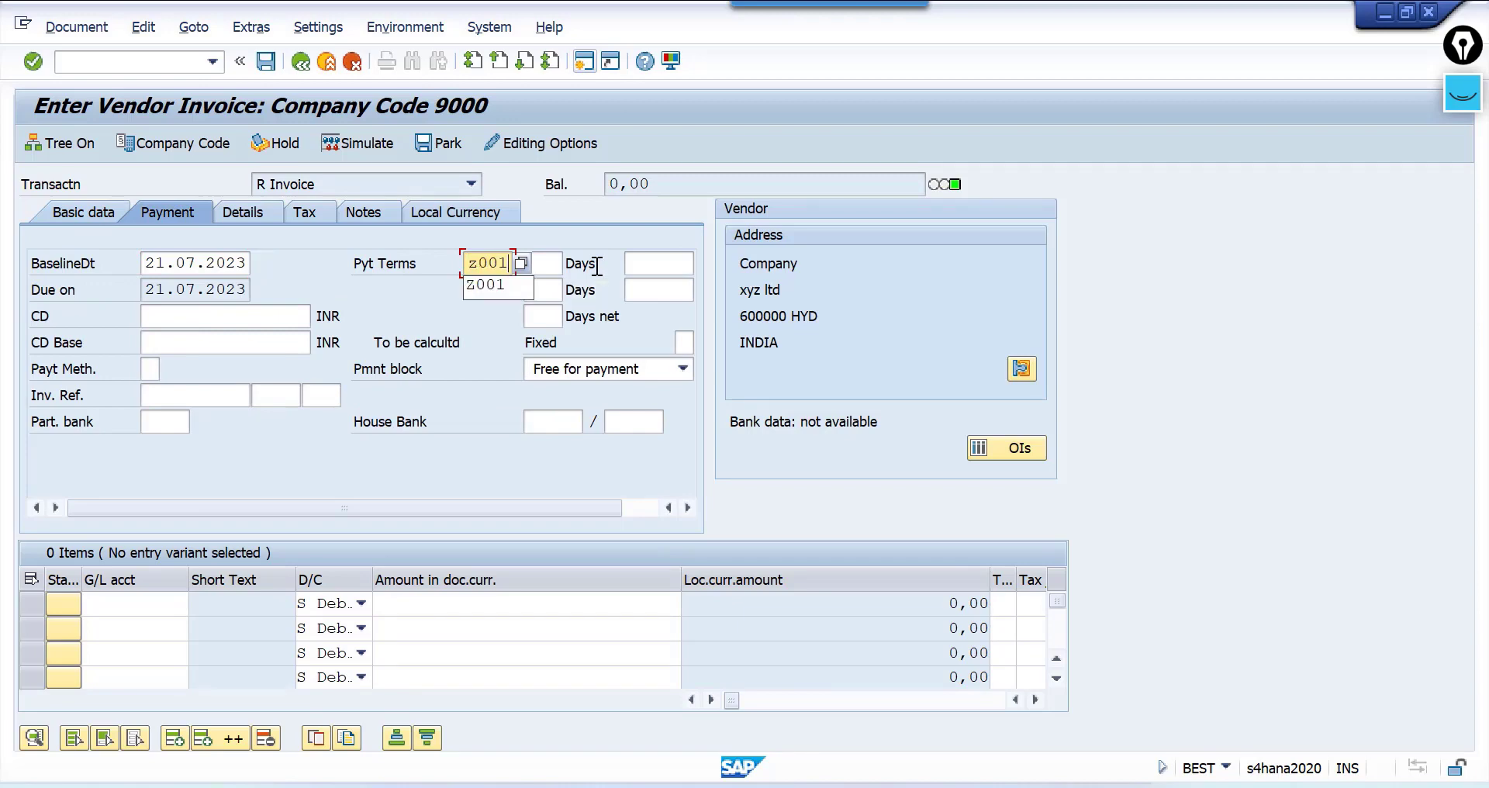
pyautogui.press('Return')
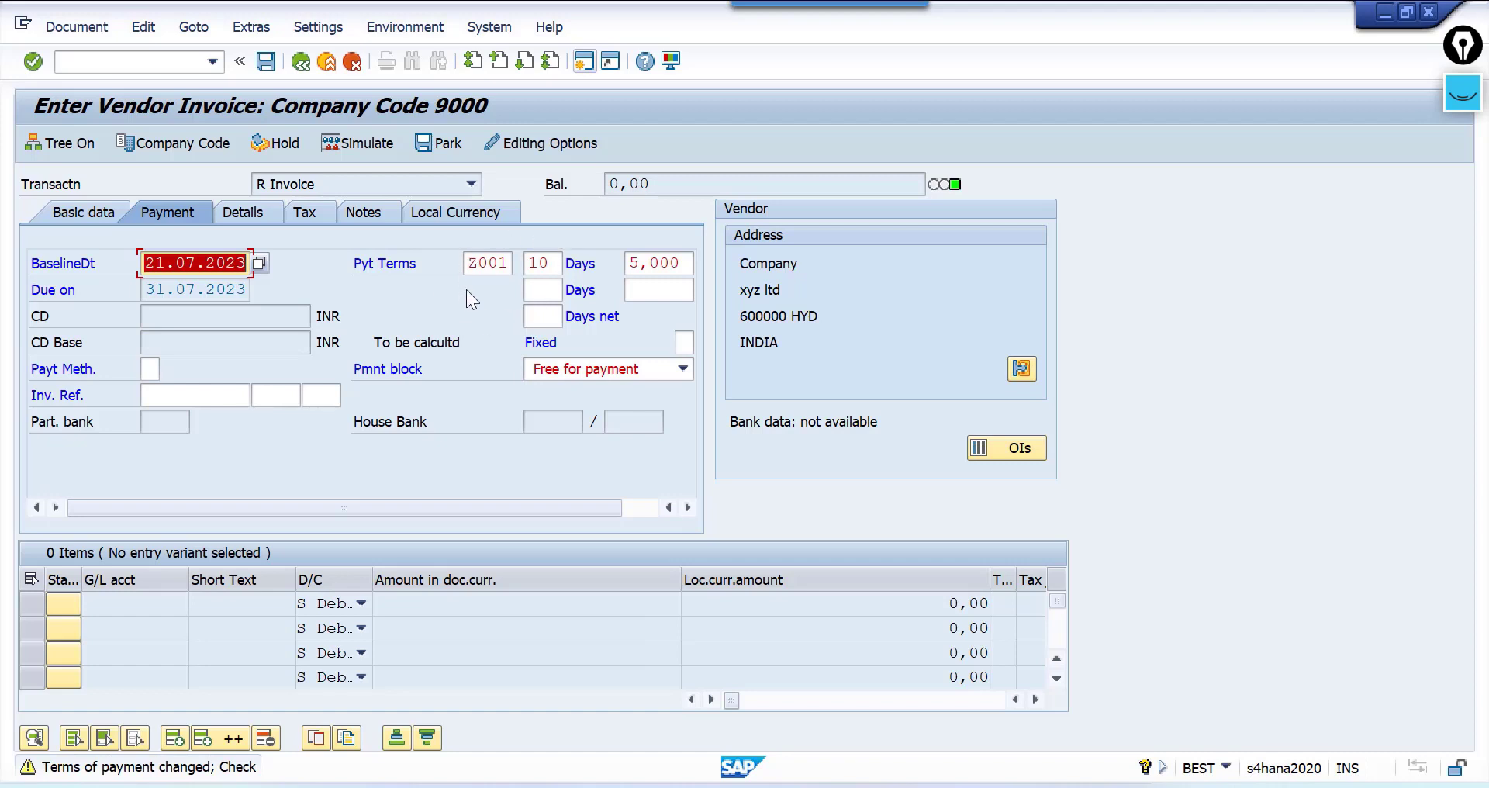
pyautogui.doubleClick(476, 264)
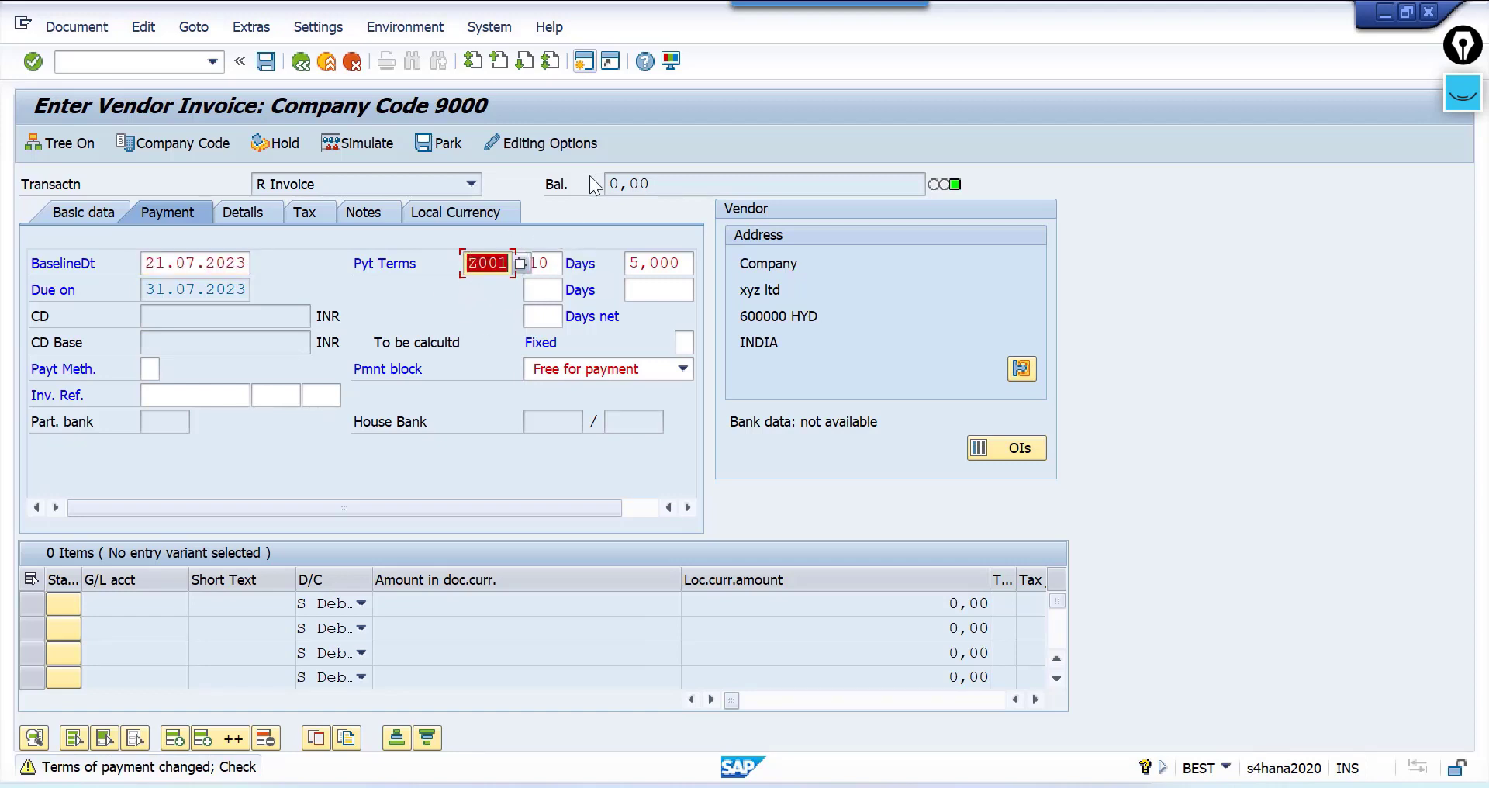
# In a new session, run transaction BP, search for partners 3*, and display xyz ltd's vendor payment transactions for company code 9000
pyautogui.click(584, 67)
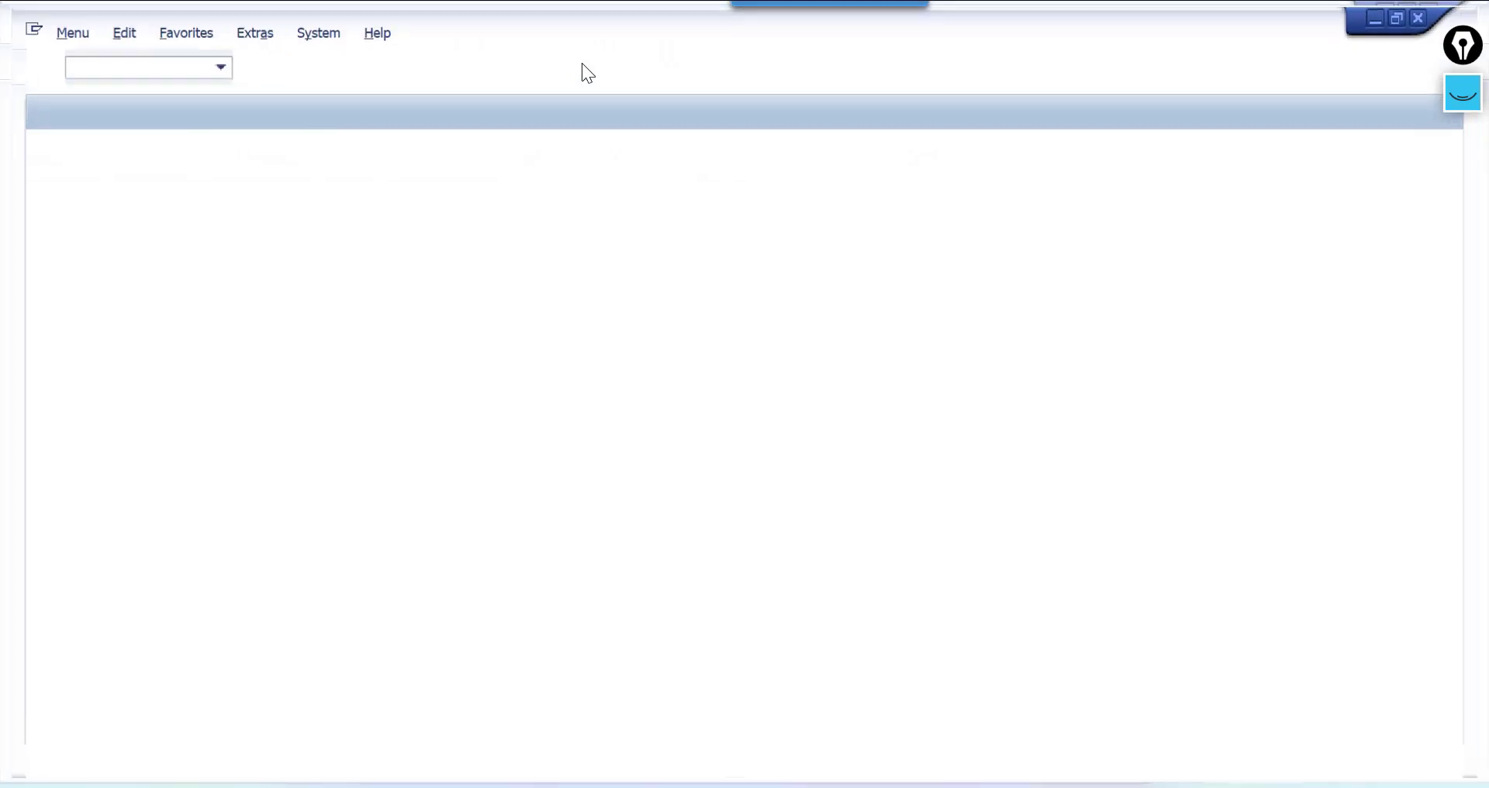
pyautogui.write('bp')
pyautogui.press('Return')
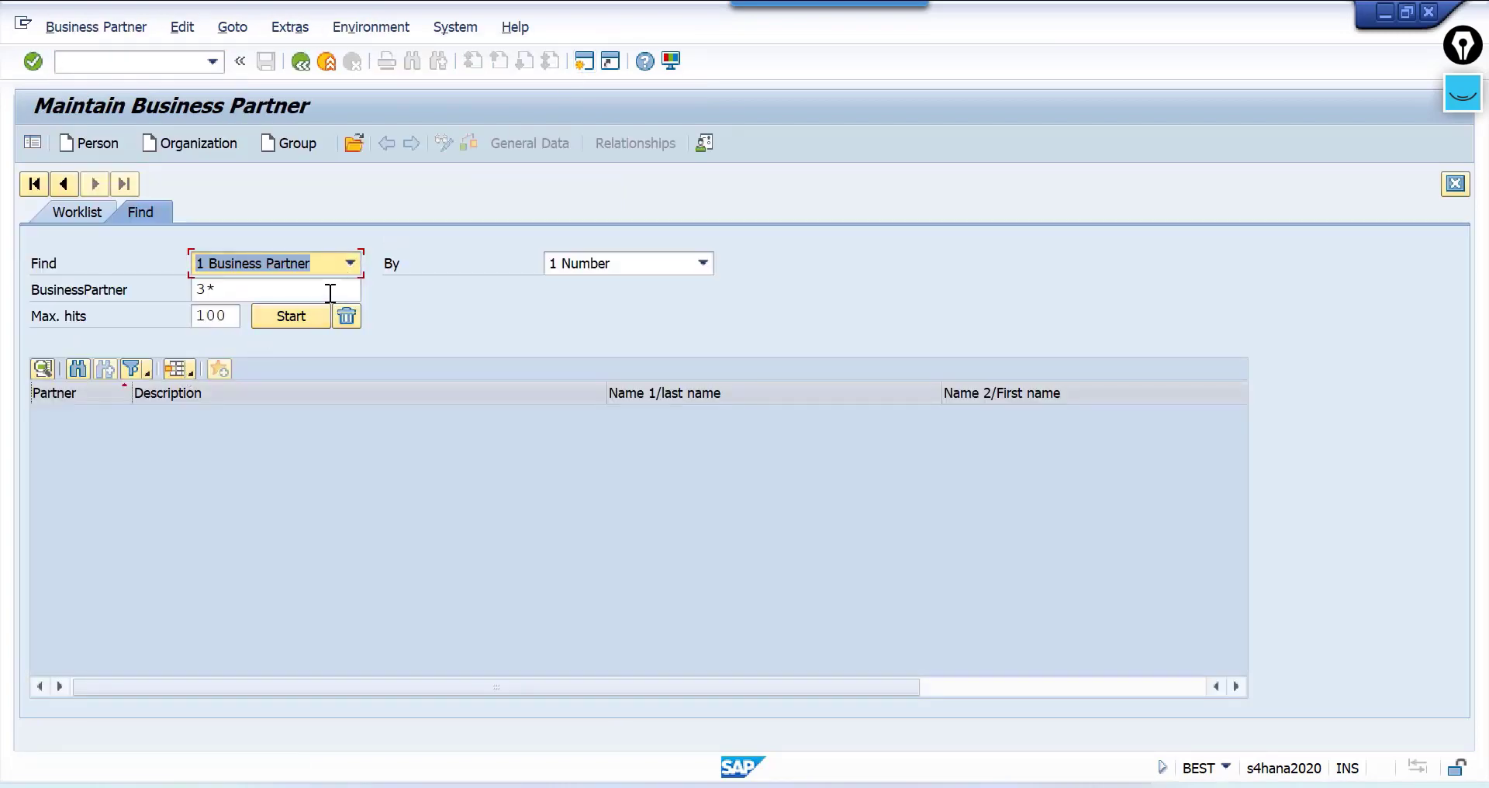
pyautogui.click(308, 315)
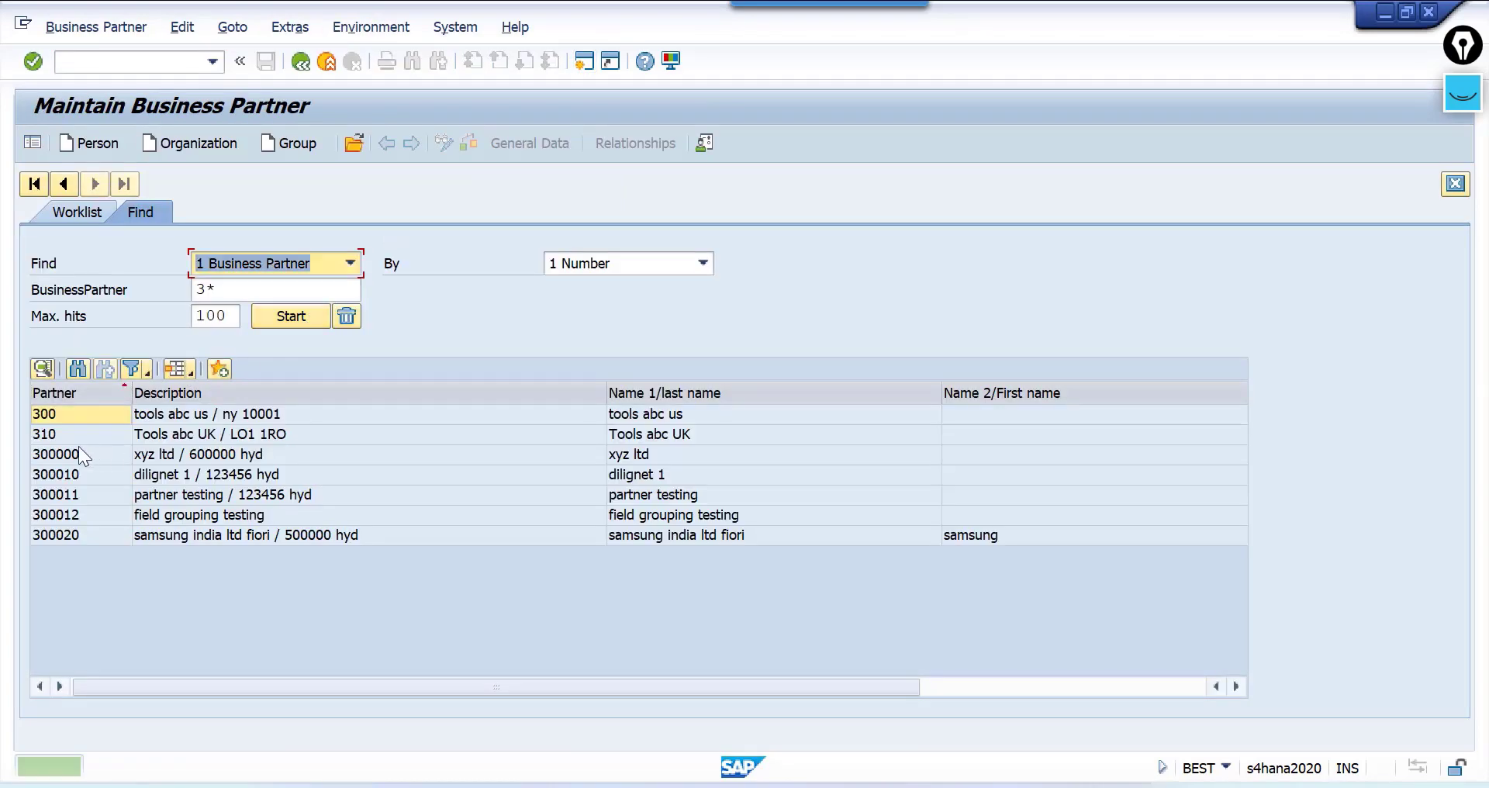
pyautogui.doubleClick(75, 454)
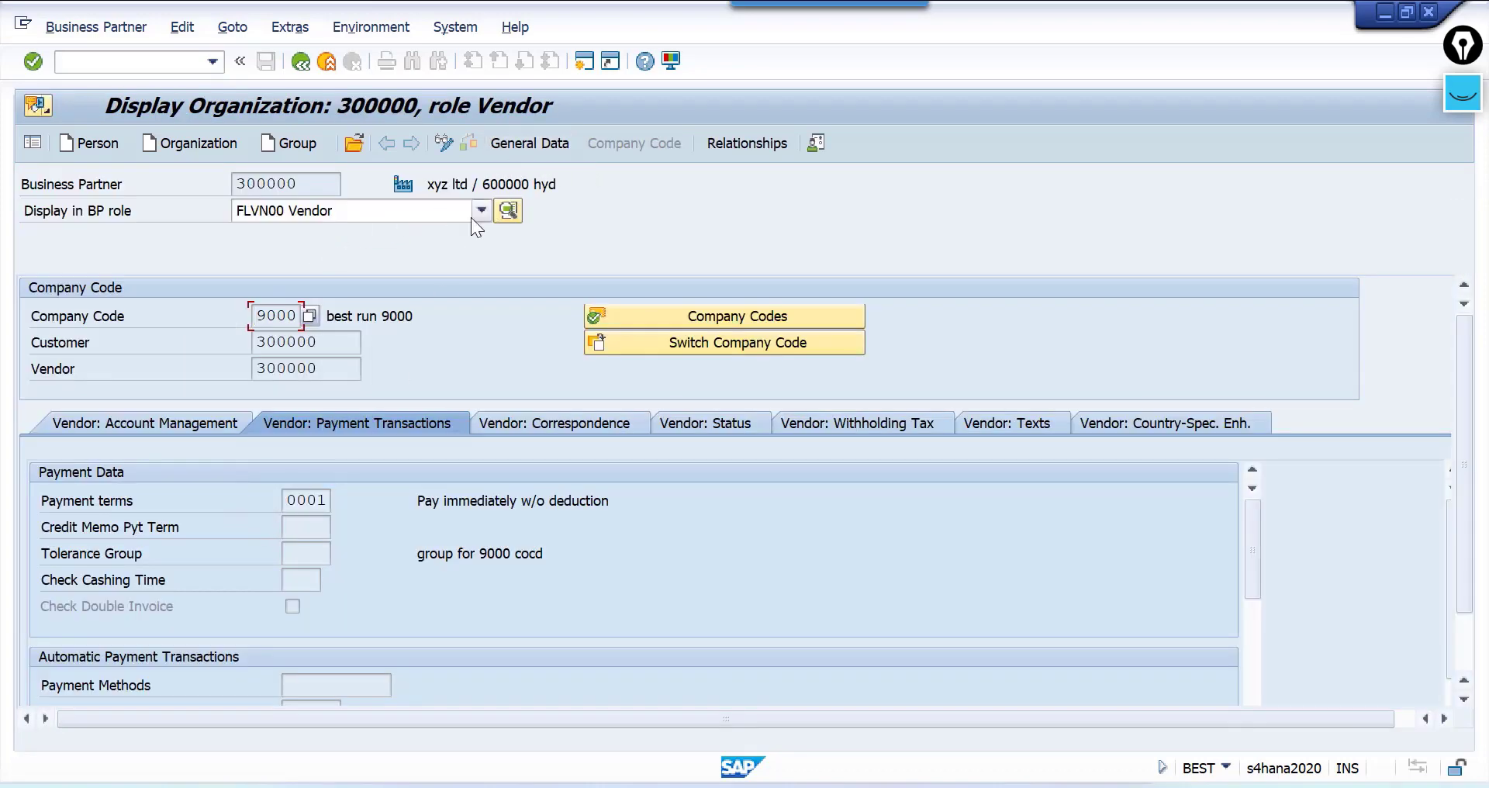
# Compare the vendor number and payment terms in the xyz ltd master record with those entered in the vendor invoice
pyautogui.doubleClick(341, 367)
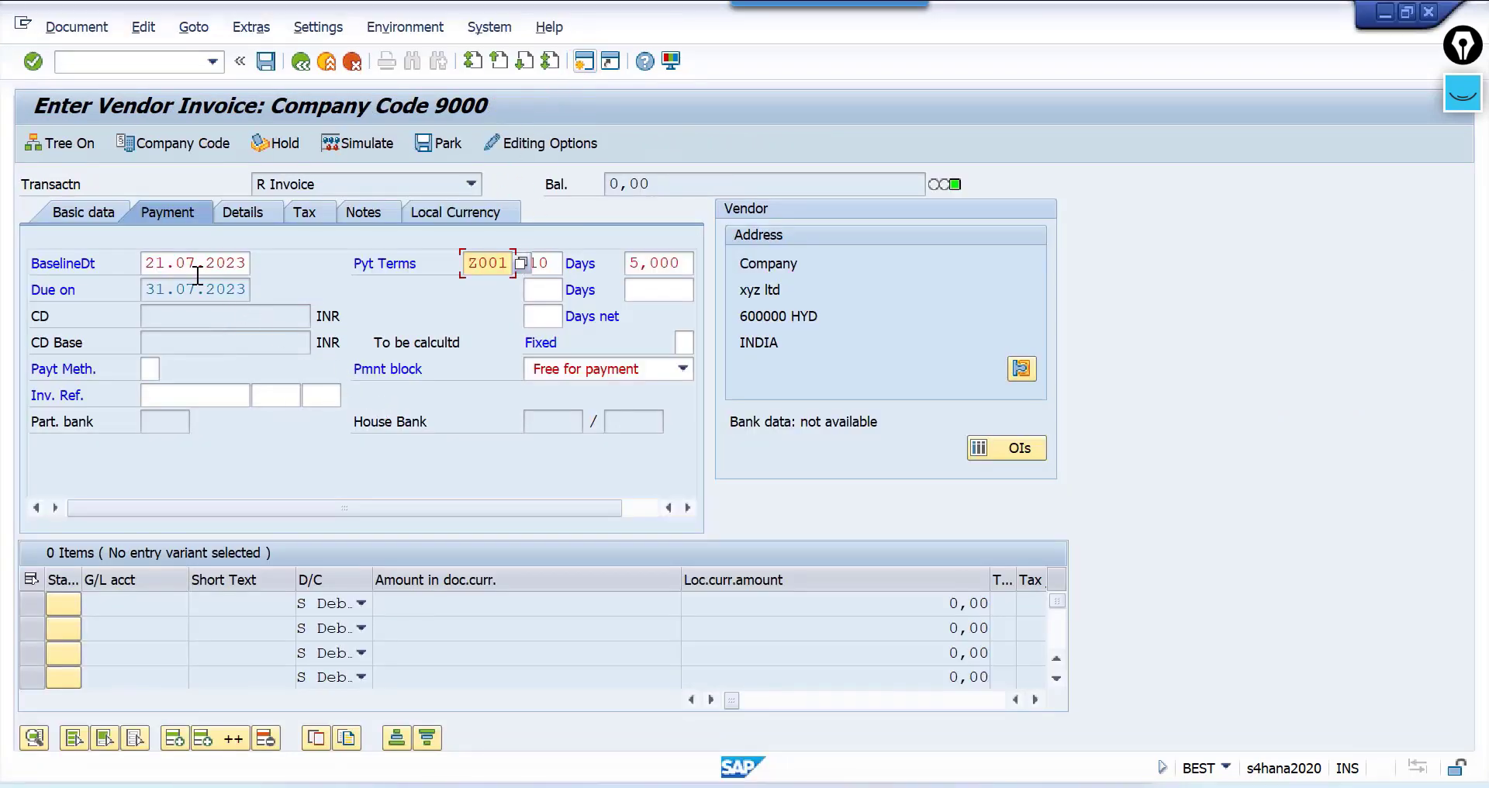
pyautogui.click(81, 211)
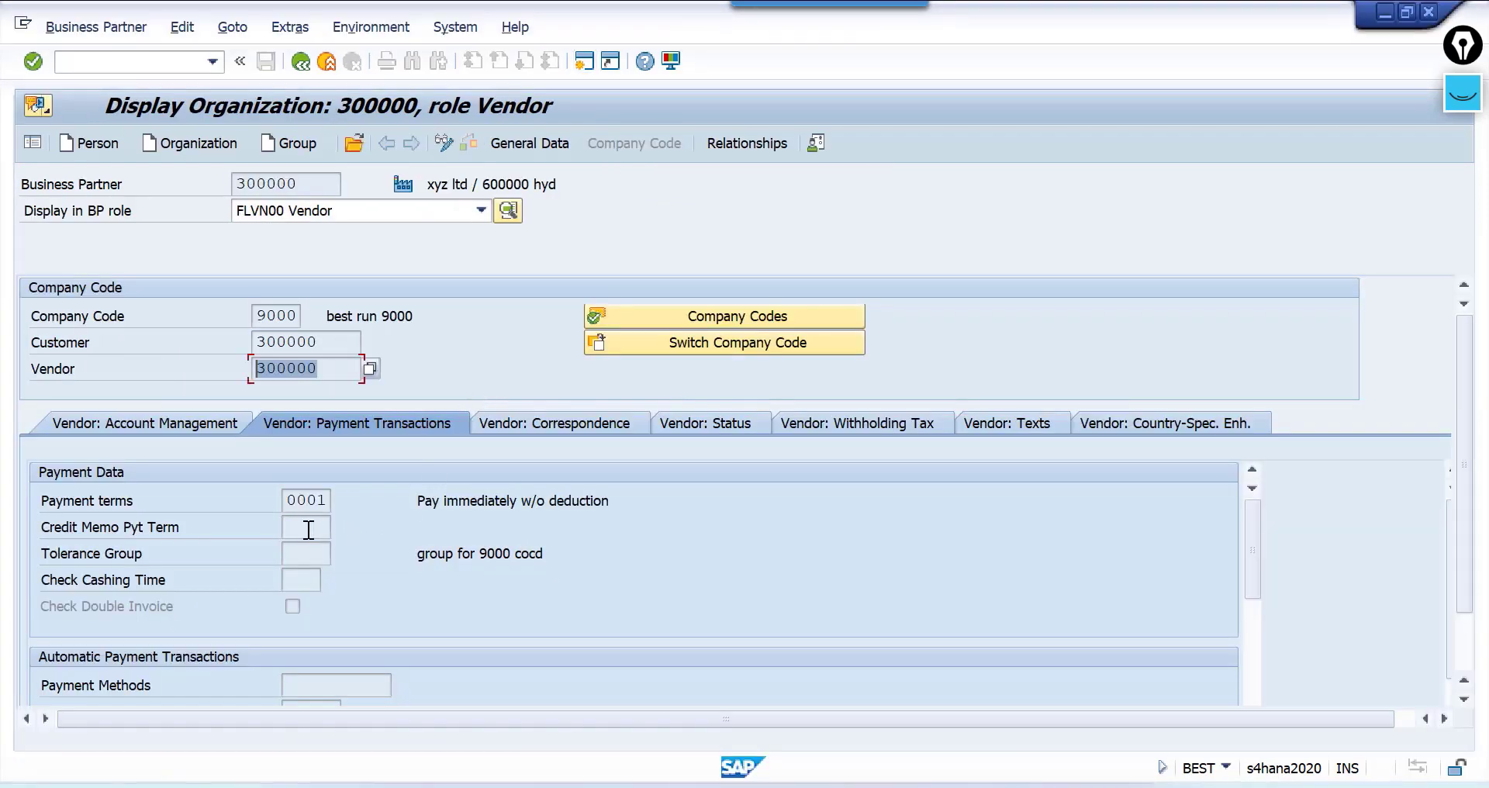
pyautogui.click(291, 504)
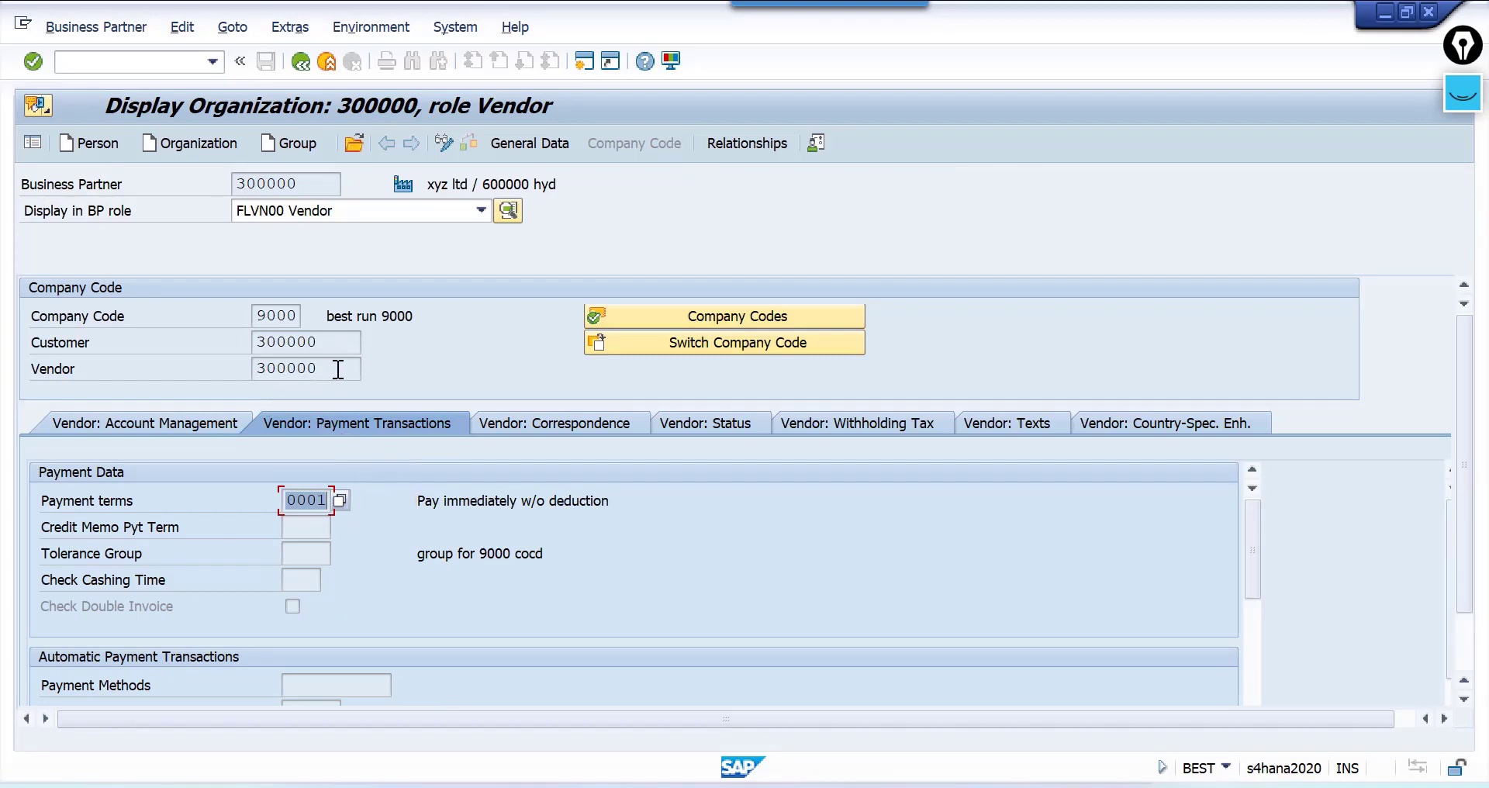
pyautogui.click(303, 369)
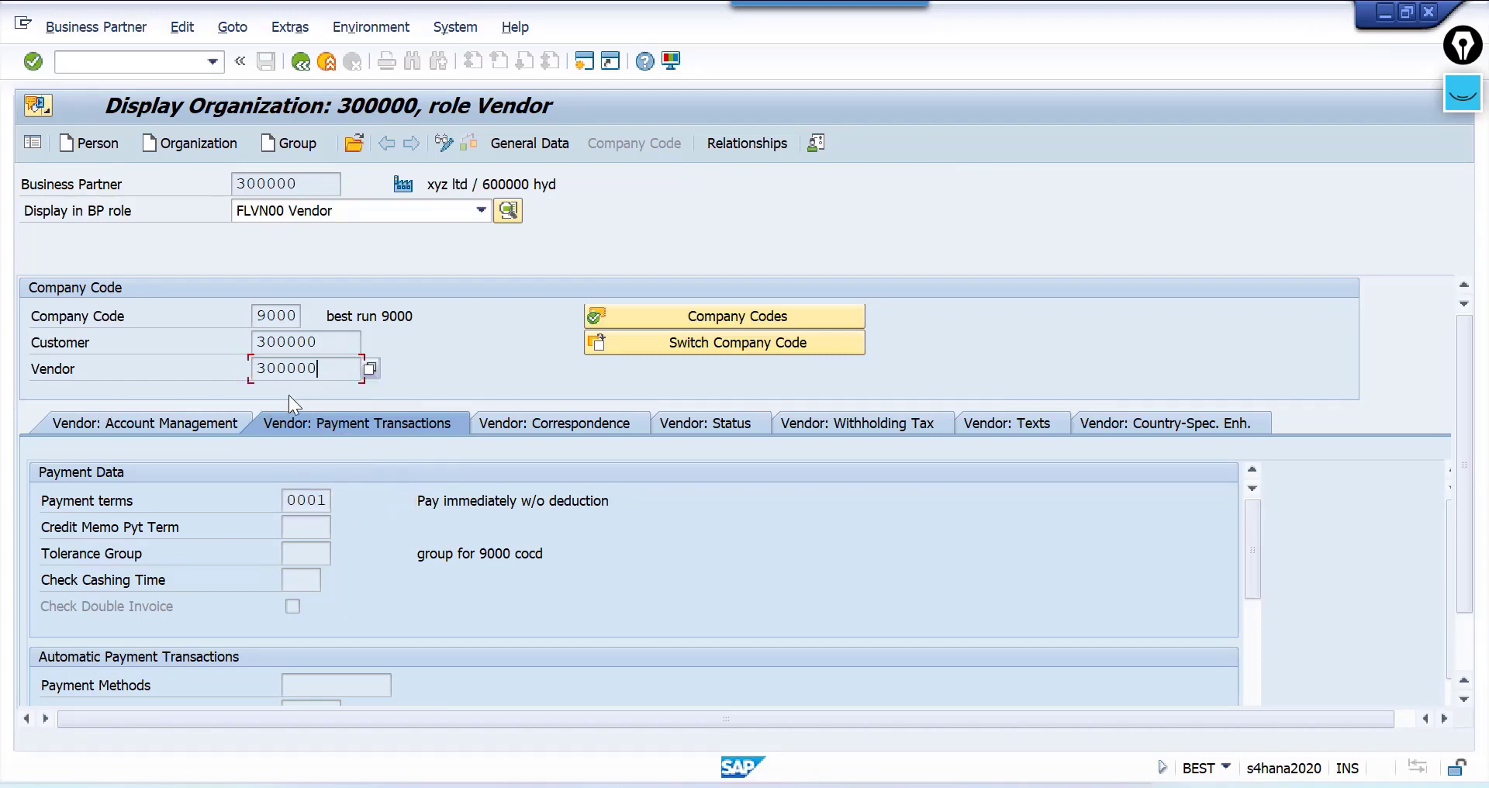
pyautogui.click(289, 503)
pyautogui.moveTo(288, 502); pyautogui.dragTo(352, 497)
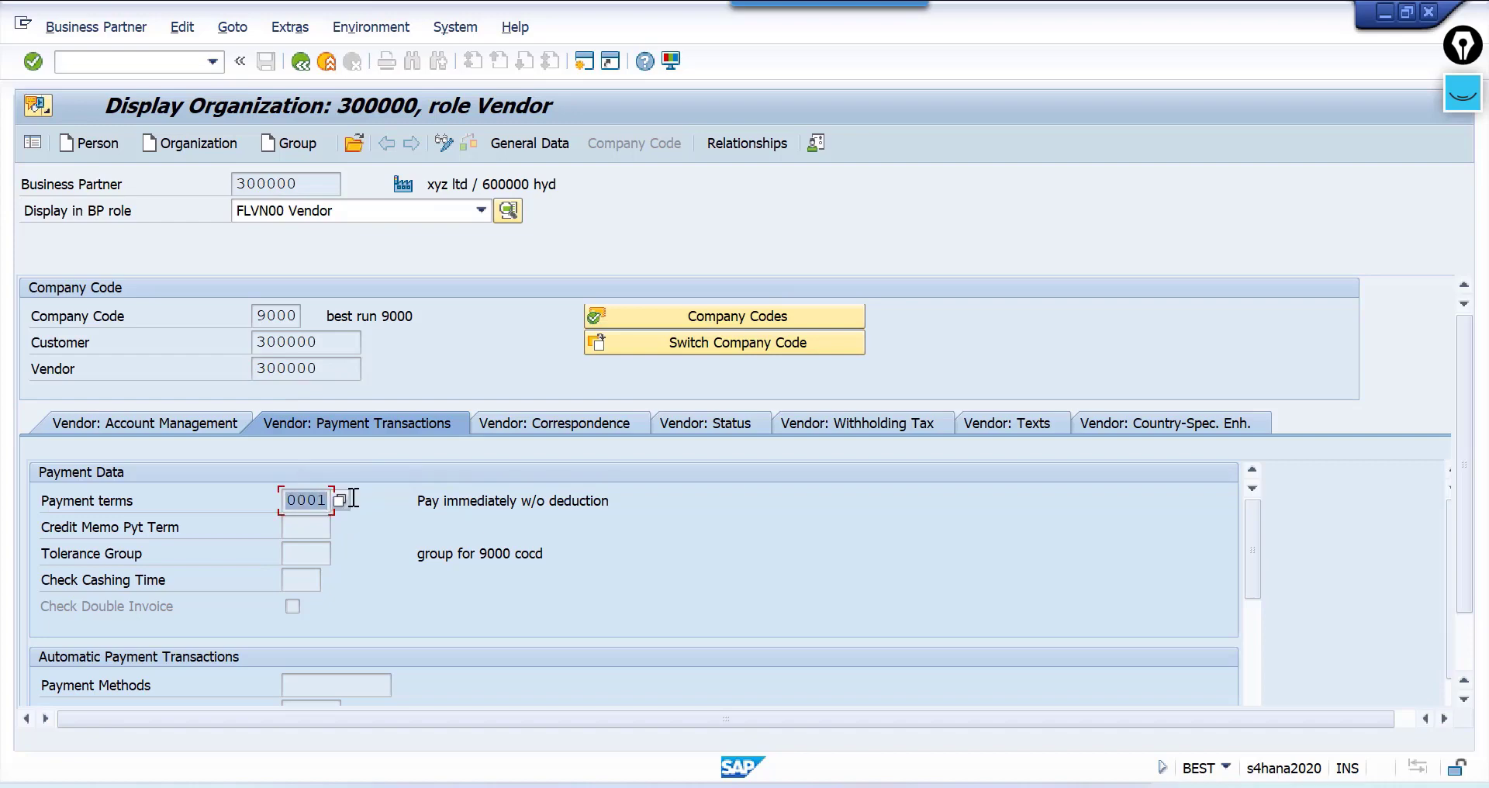
pyautogui.hotkey('alt', 'Tab')
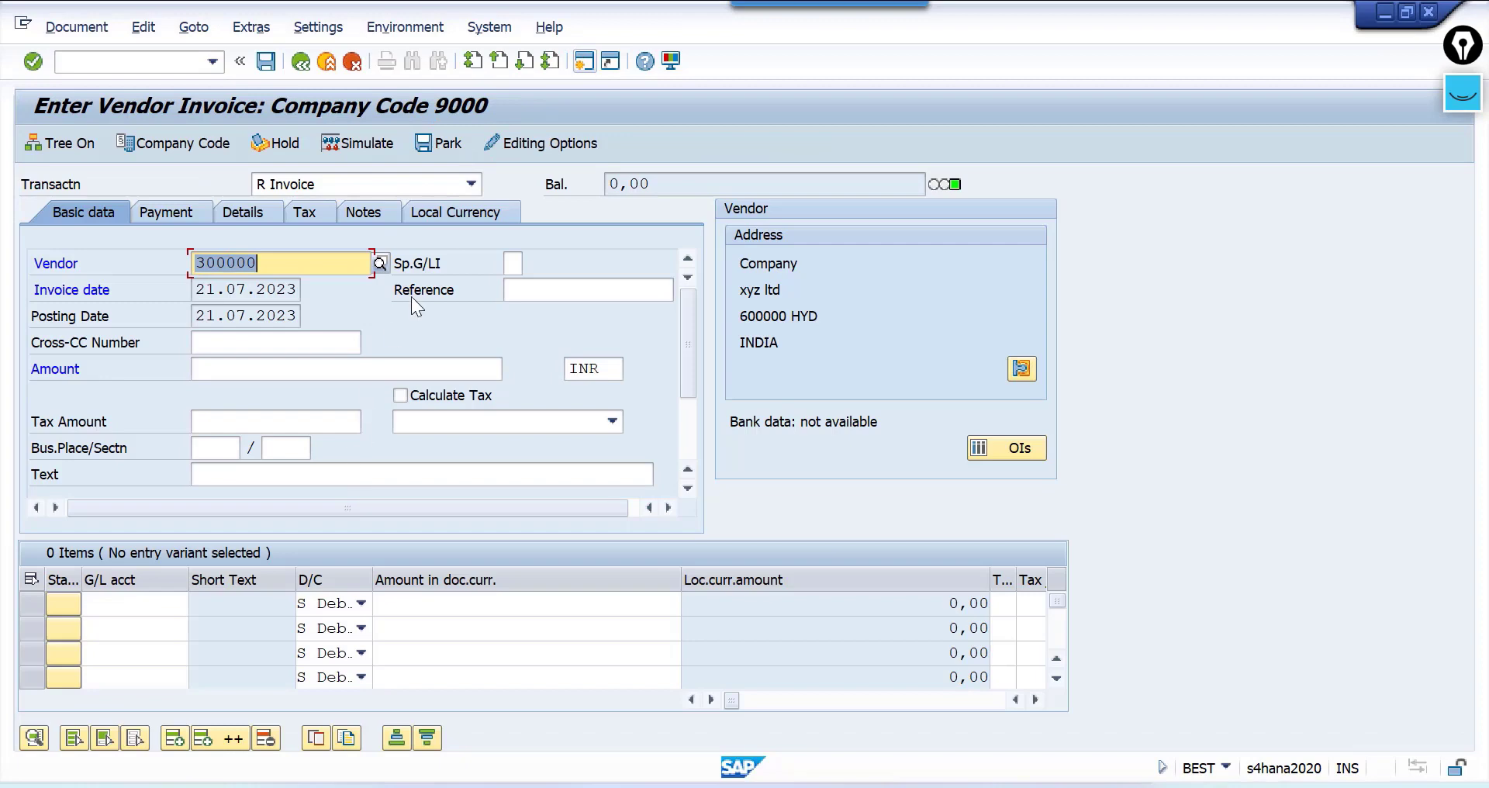
pyautogui.click(168, 214)
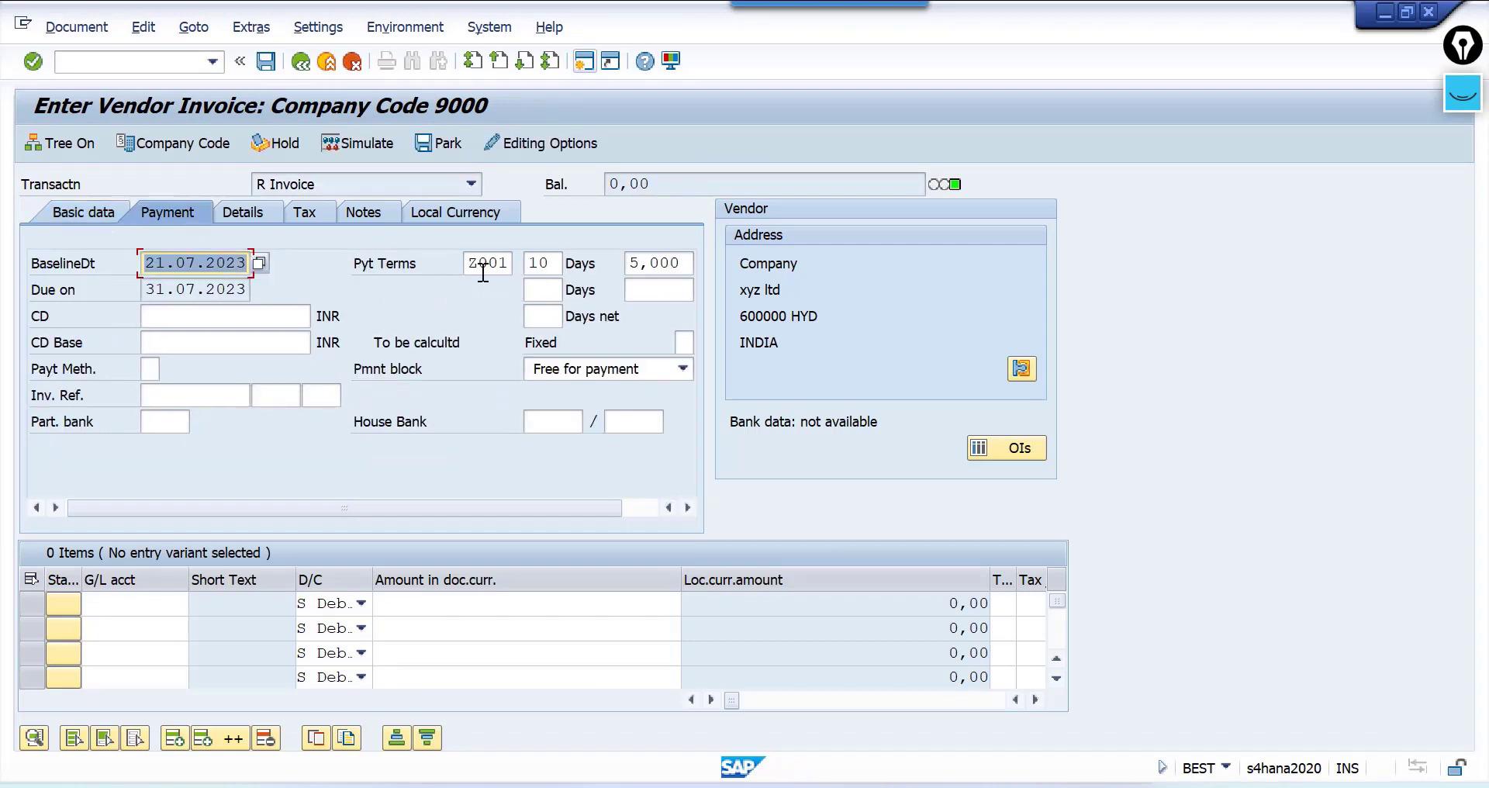
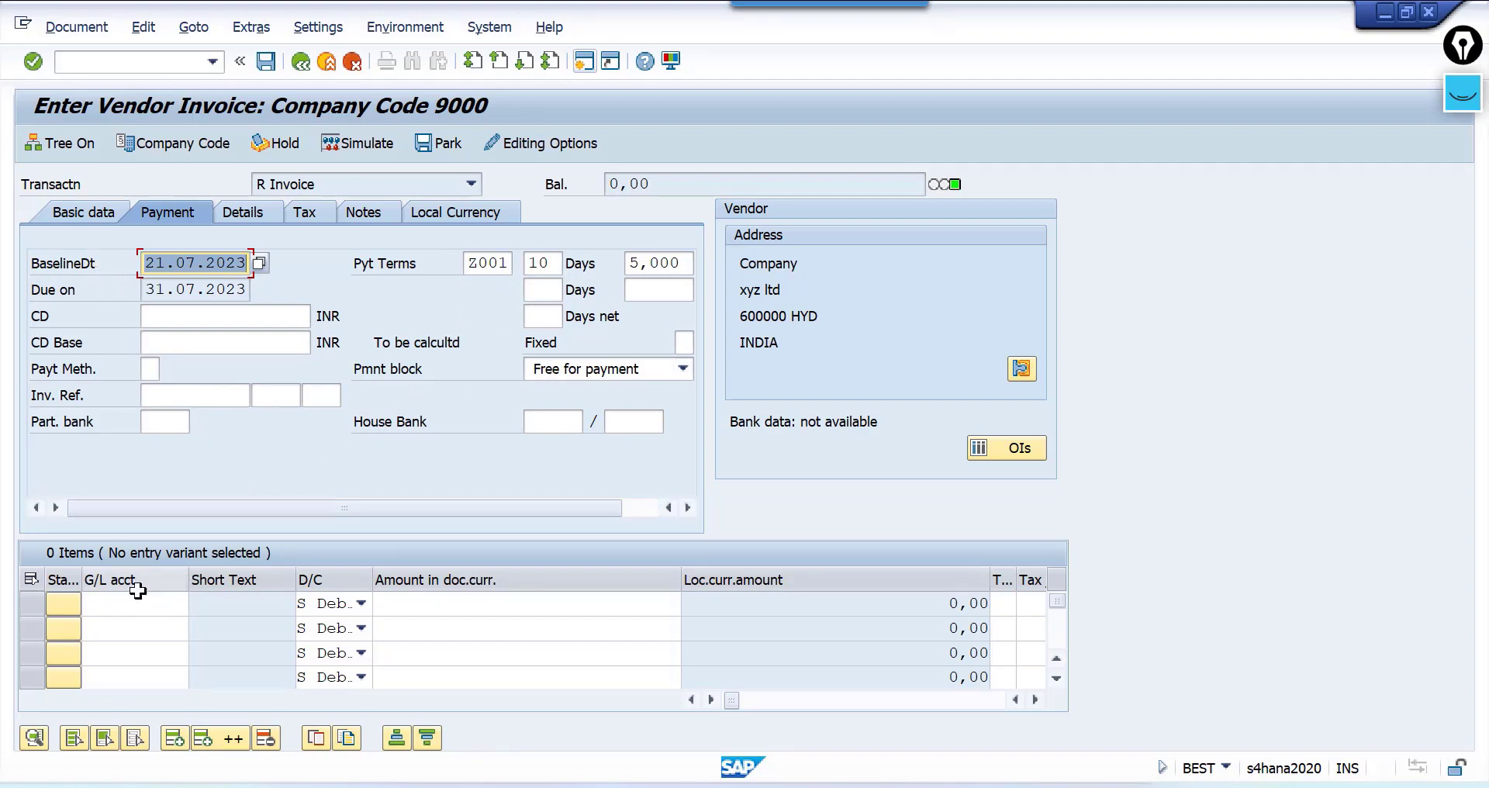
# Set the vendor invoice's tax code to V1 (10 % tax on purchases) in its basic data
pyautogui.click(83, 212)
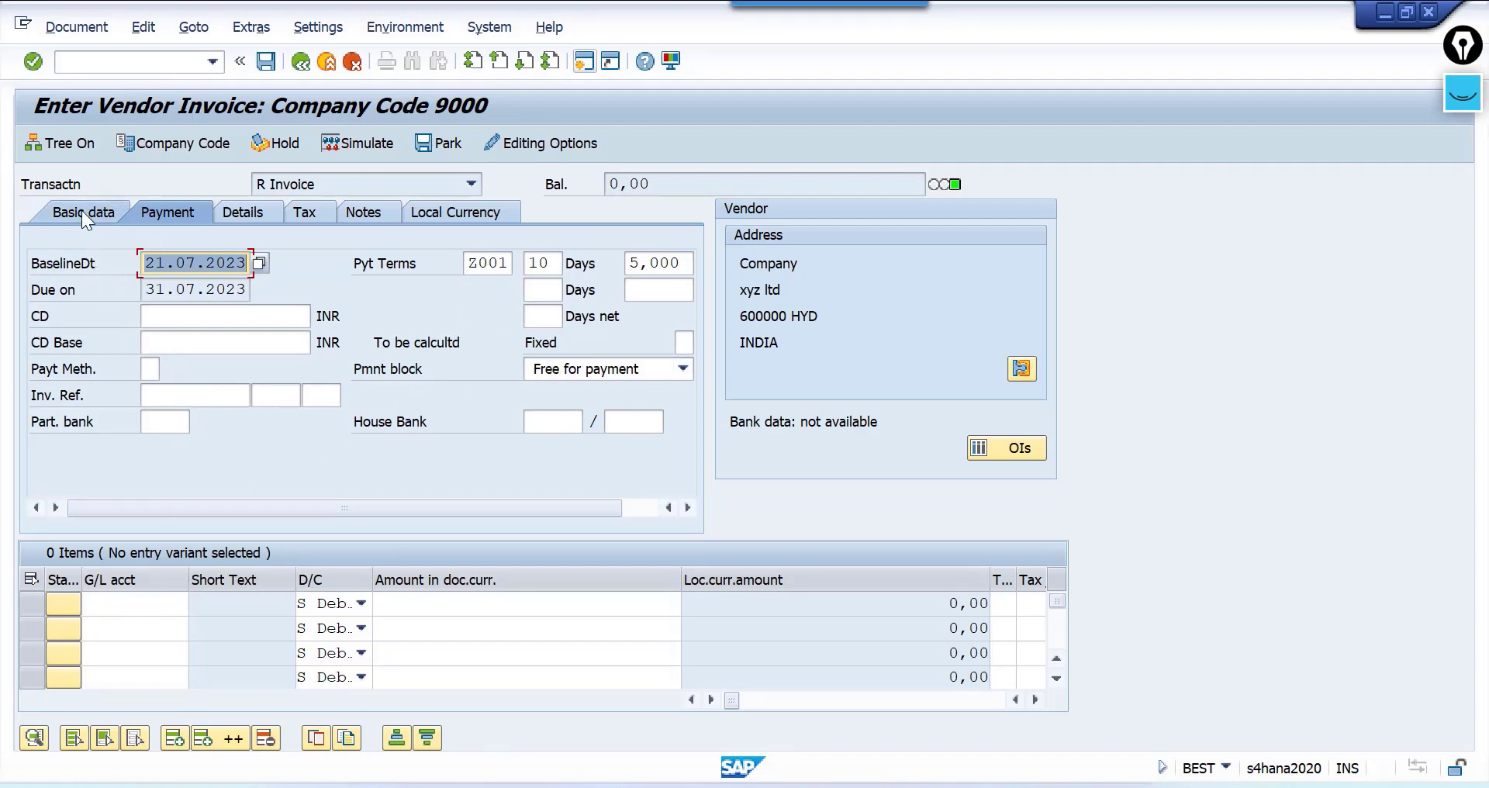
pyautogui.click(613, 422)
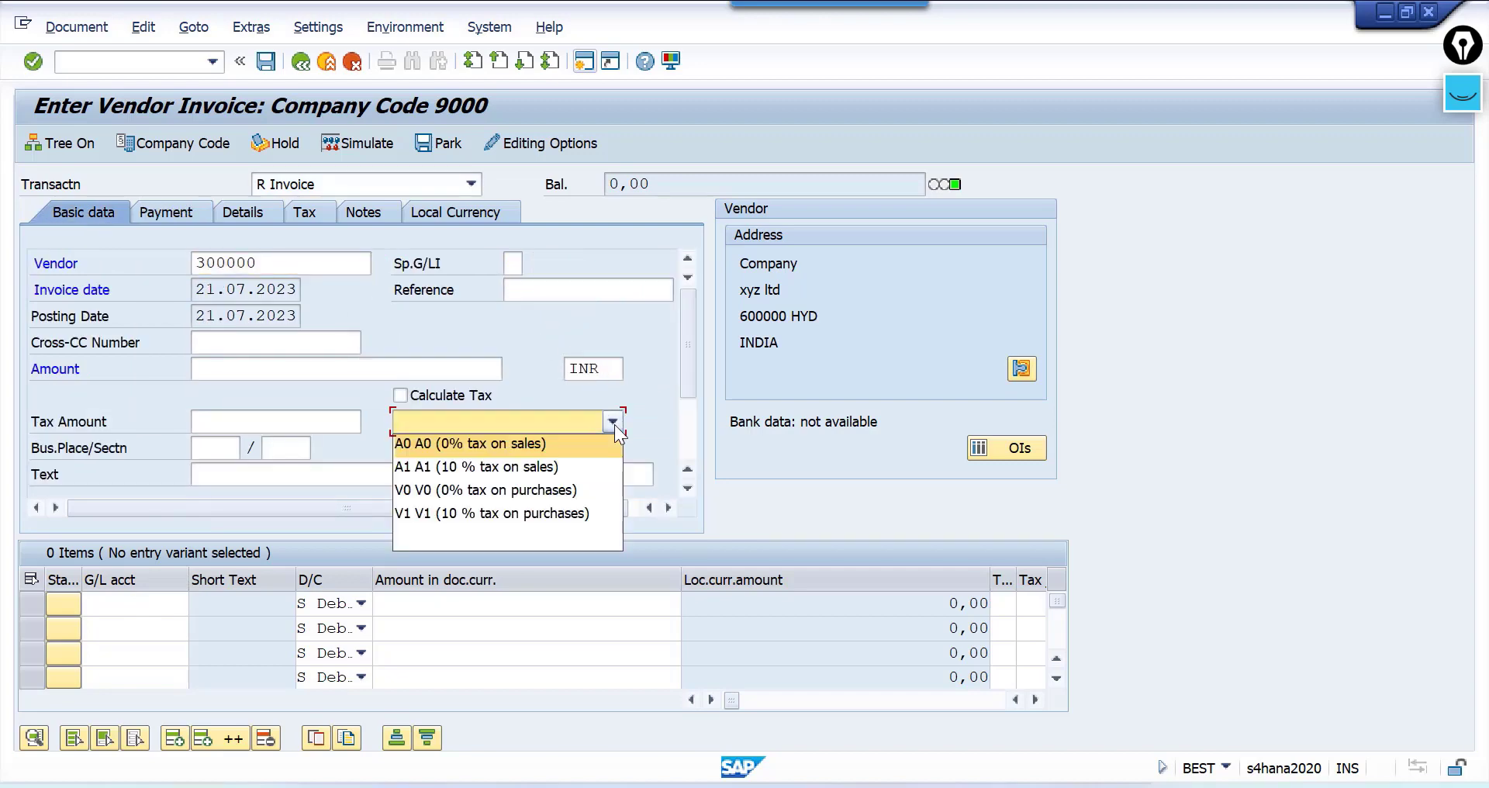
pyautogui.click(555, 517)
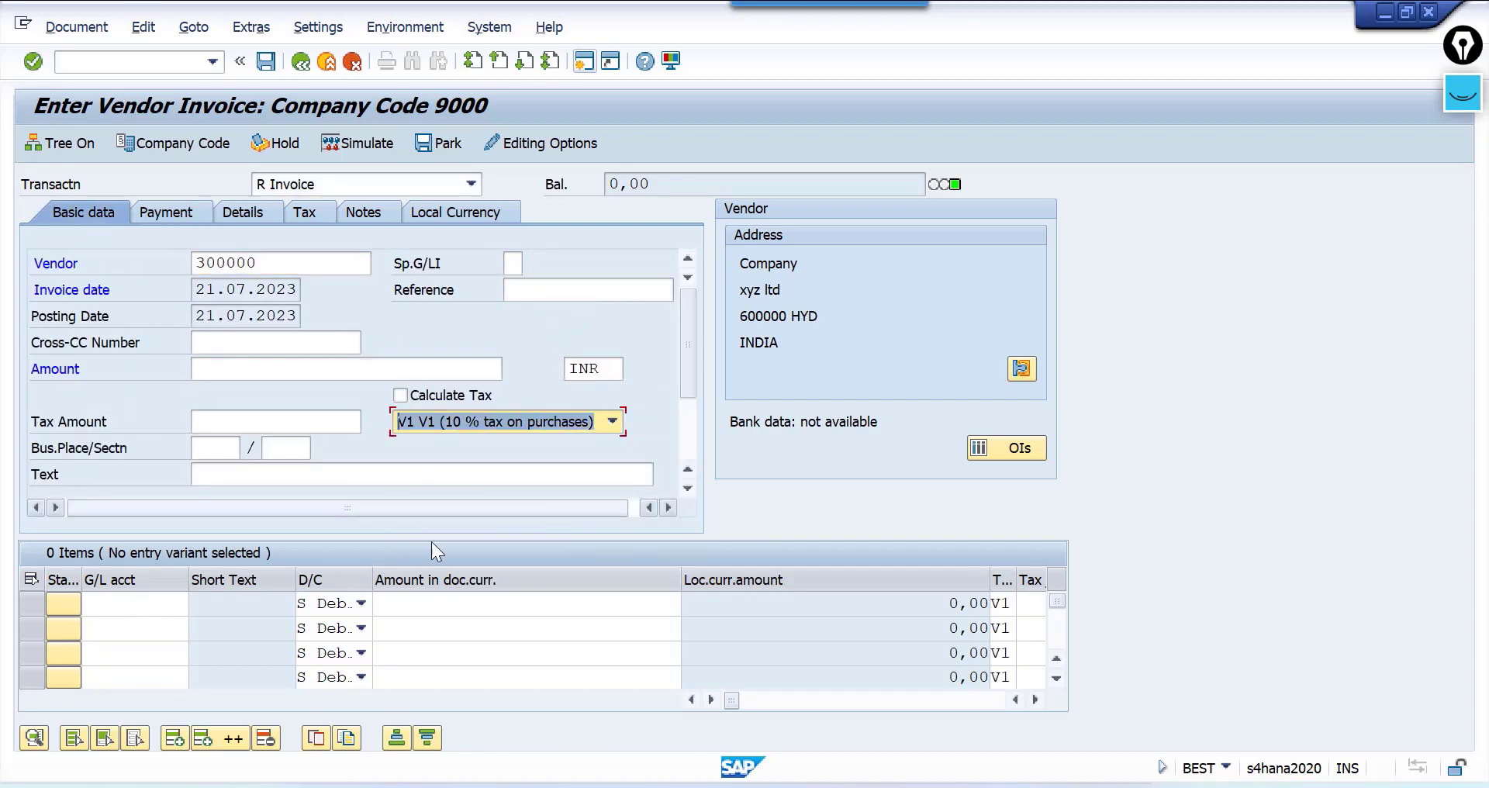
# Enter a debit line item for G/L account 201300 with an amount of 1000 in the vendor invoice
pyautogui.click(146, 607)
pyautogui.write('201')
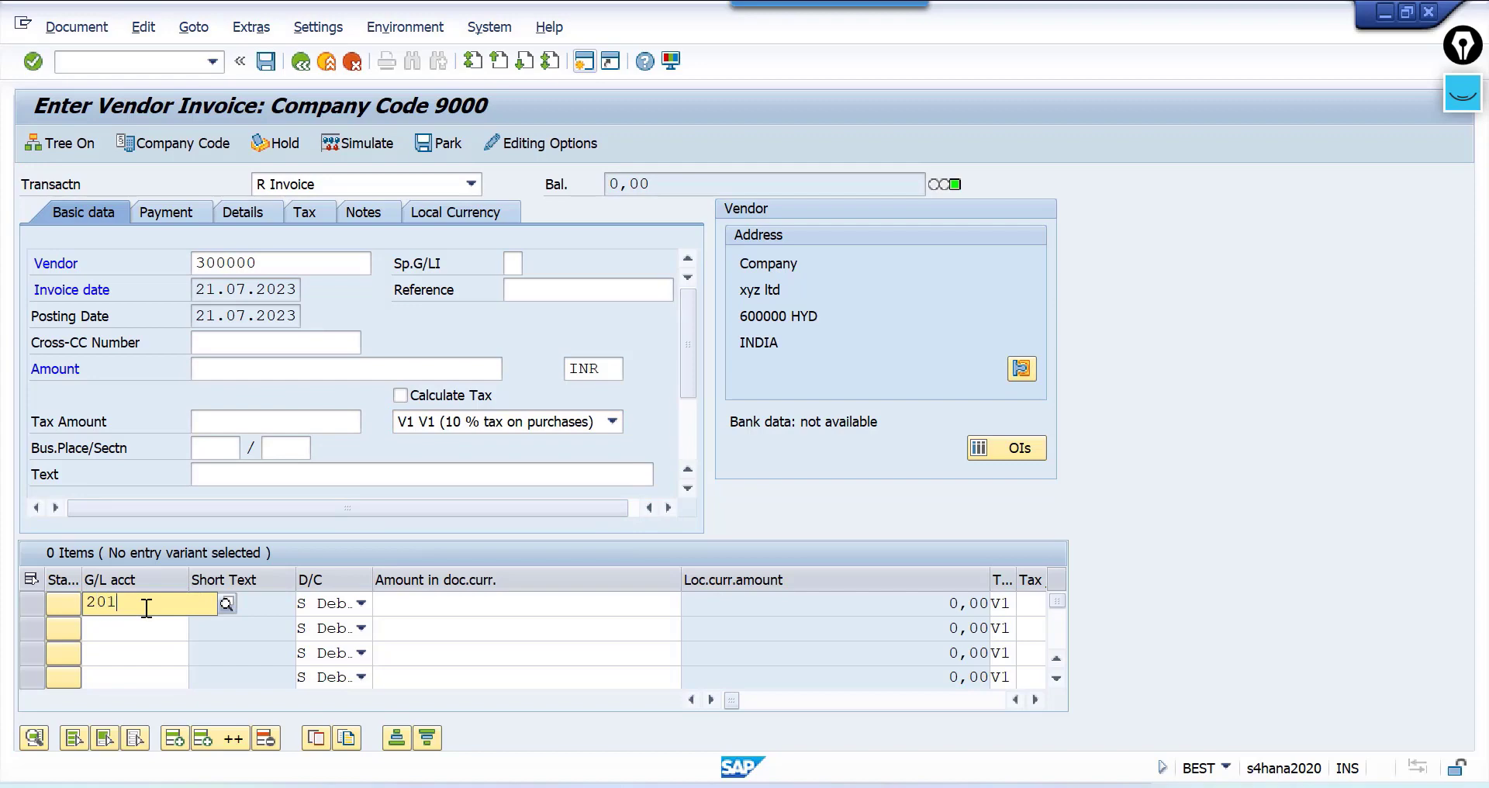
pyautogui.write('300')
pyautogui.press('Tab')
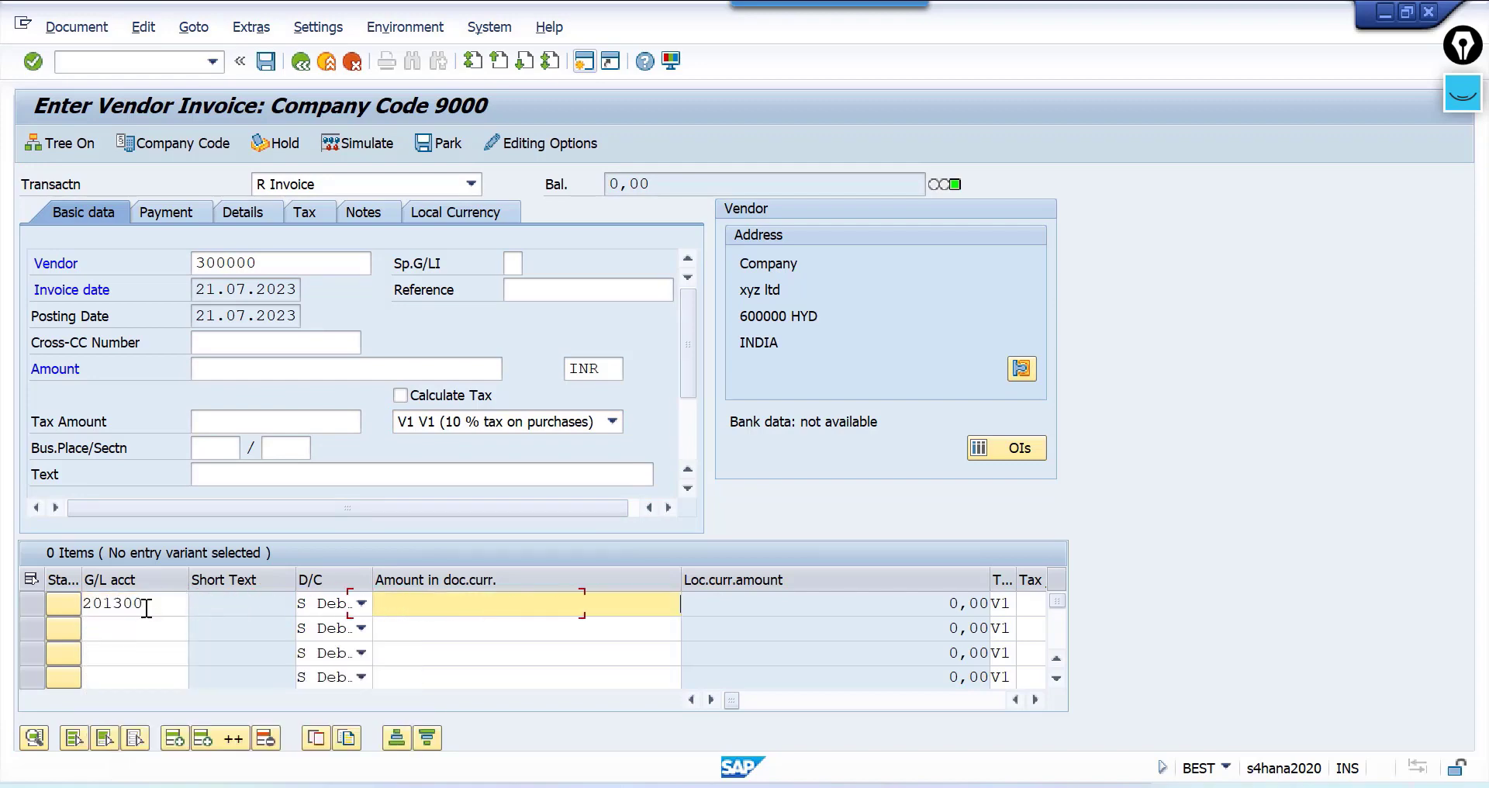
pyautogui.write('1000')
# Assign profit center 9102 (COMPUTER ACCESSORIES) to the invoice's G/L line item and confirm the line
pyautogui.press('Tab')
pyautogui.press('Tab')
pyautogui.press('Tab')
pyautogui.press('Tab')
pyautogui.press('Tab')
pyautogui.press('Tab')
pyautogui.press('Tab')
pyautogui.press('Tab')
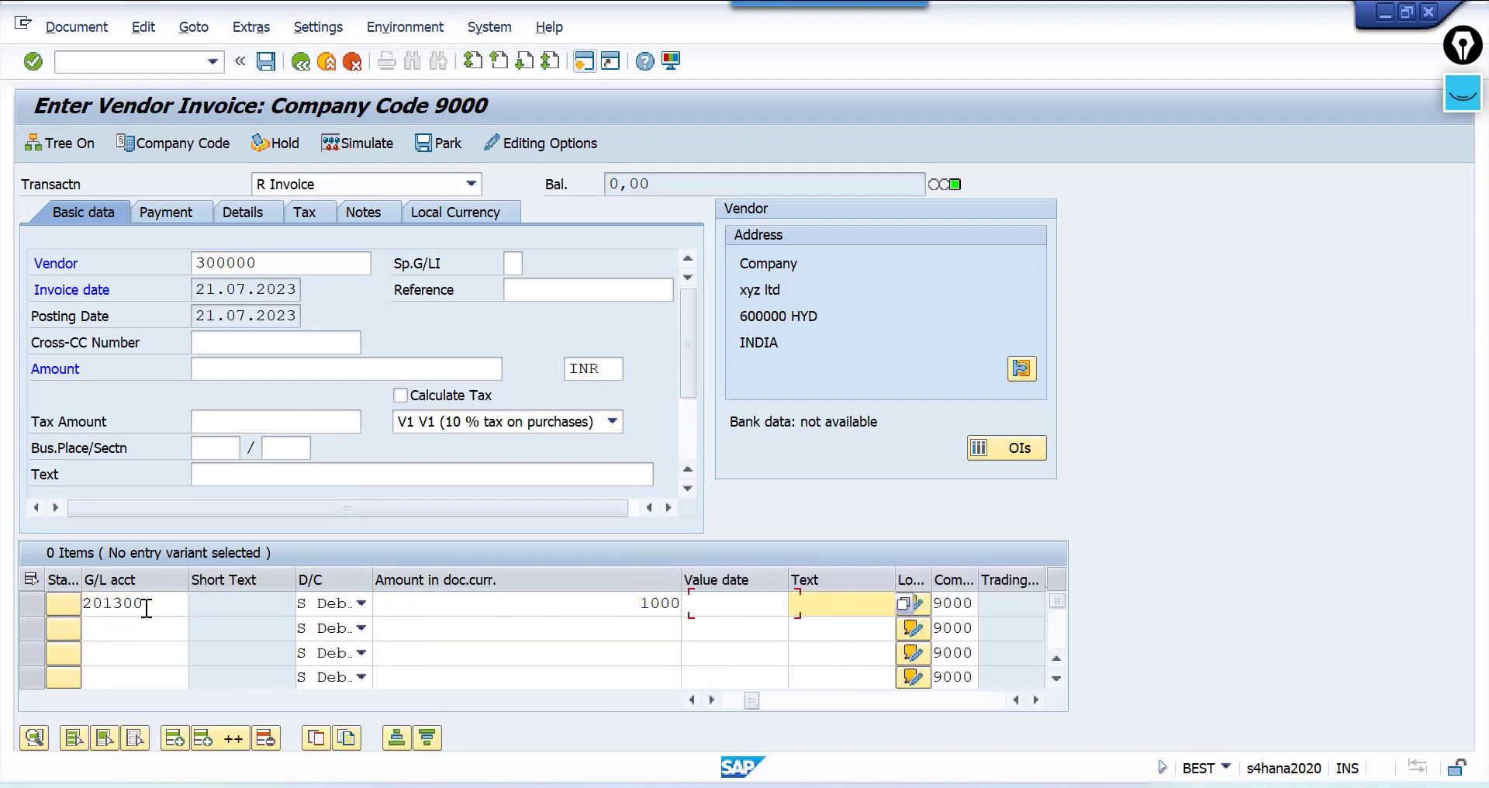
pyautogui.press('Tab')
pyautogui.press('Tab')
pyautogui.press('Tab')
pyautogui.press('Tab')
pyautogui.press('Tab')
pyautogui.press('Tab')
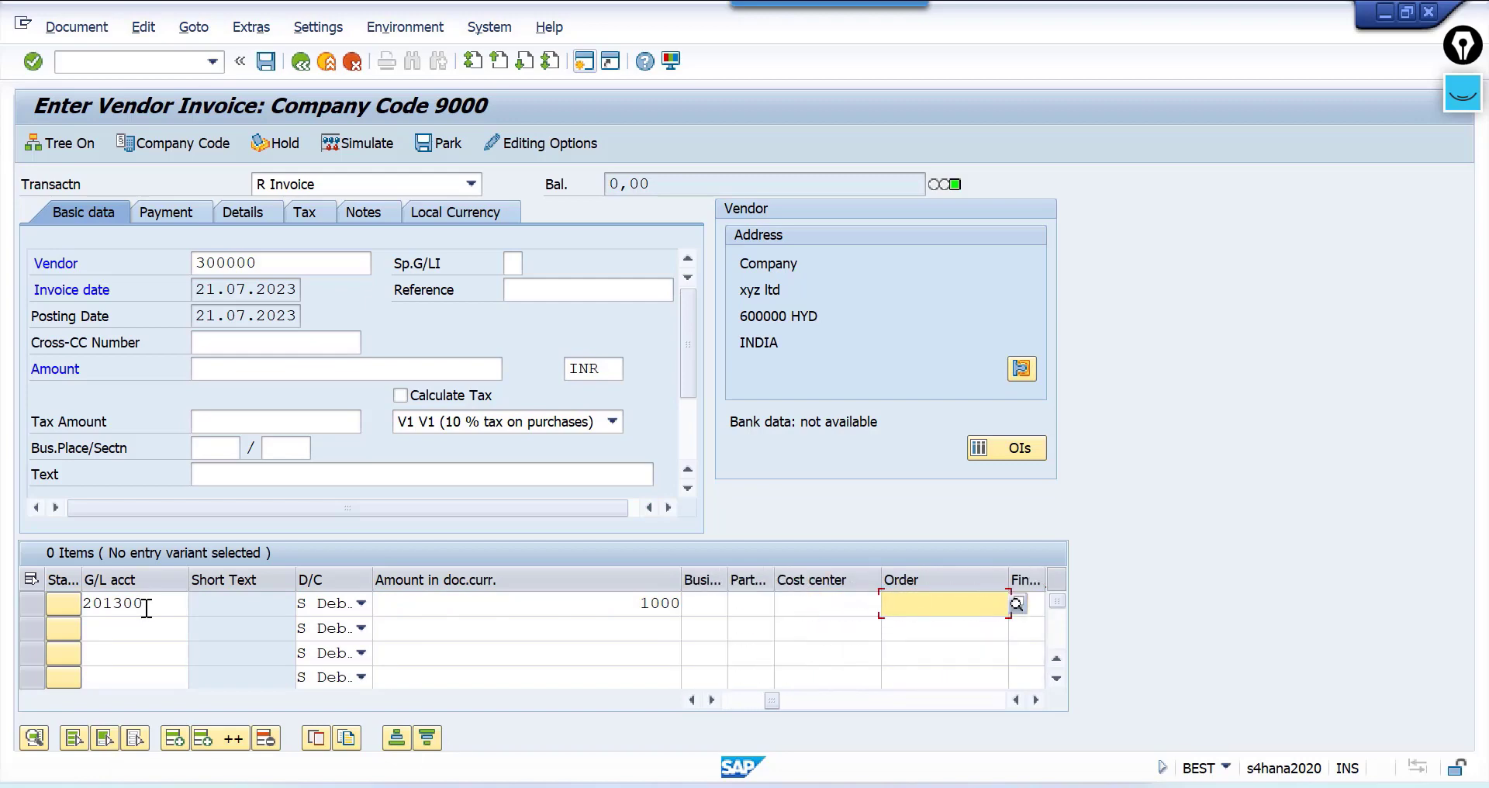
pyautogui.press('Tab')
pyautogui.press('Tab')
pyautogui.press('Tab')
pyautogui.press('Tab')
pyautogui.press('Tab')
pyautogui.press('Tab')
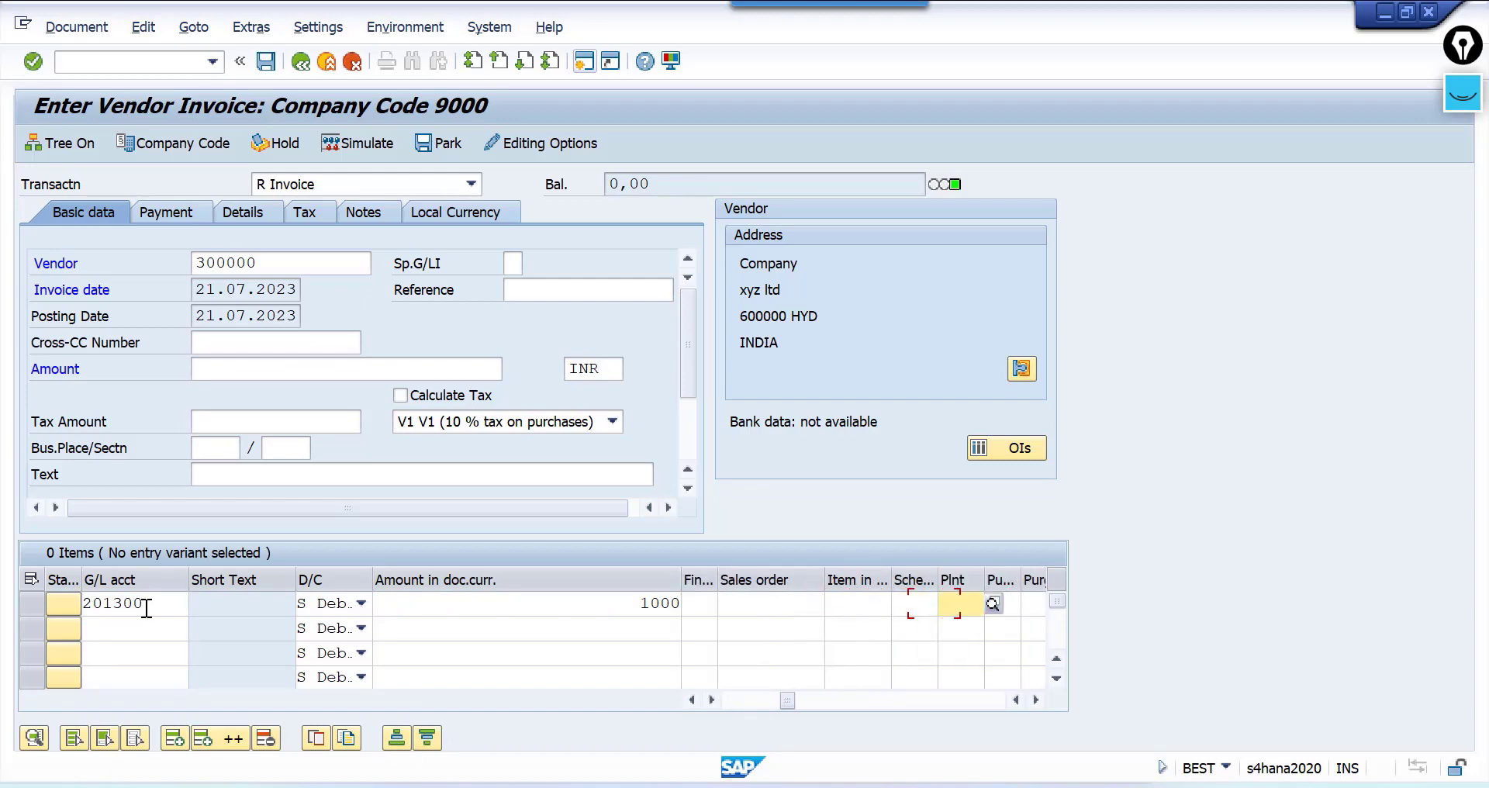
pyautogui.press('Tab')
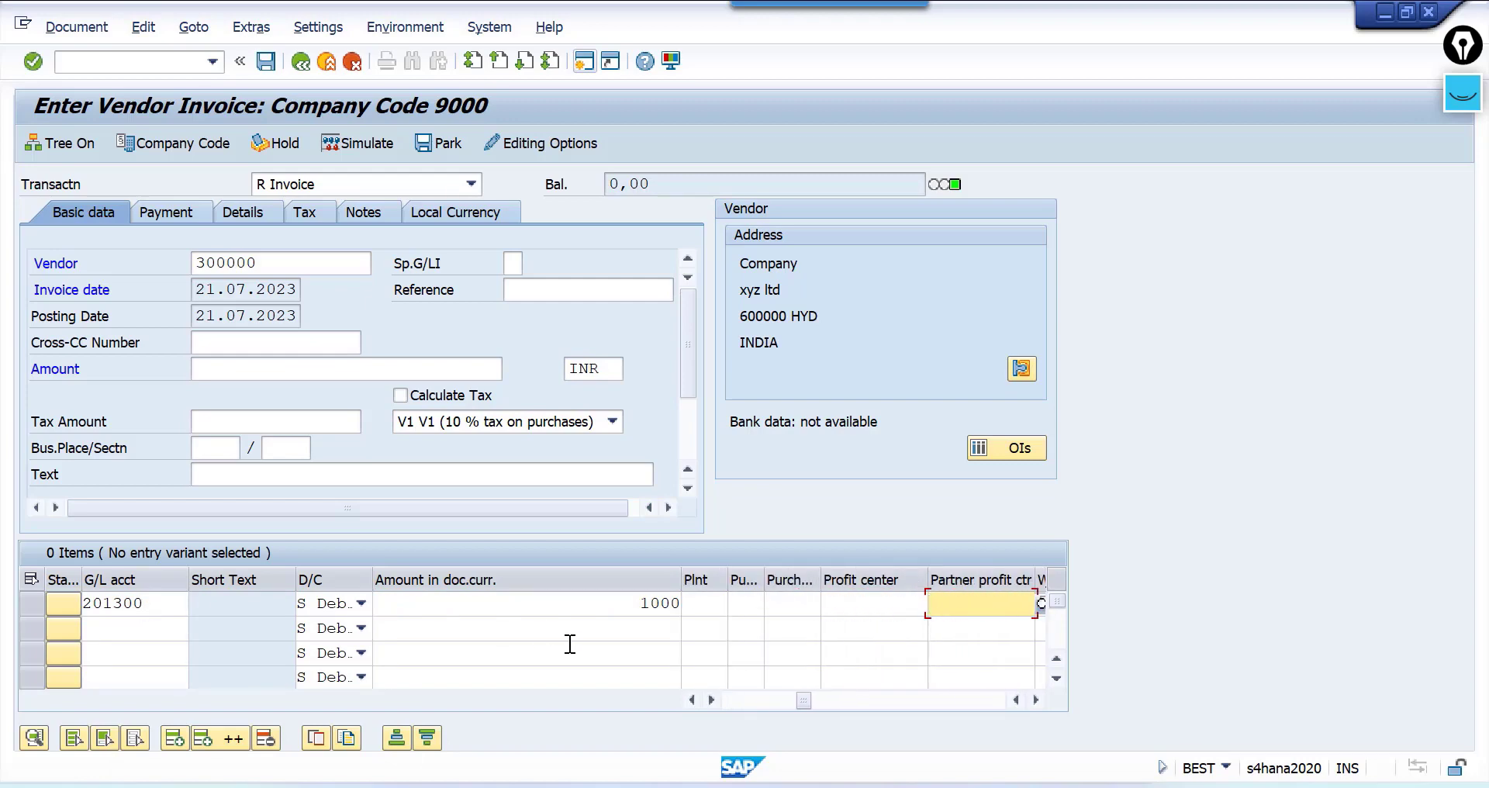
pyautogui.click(855, 611)
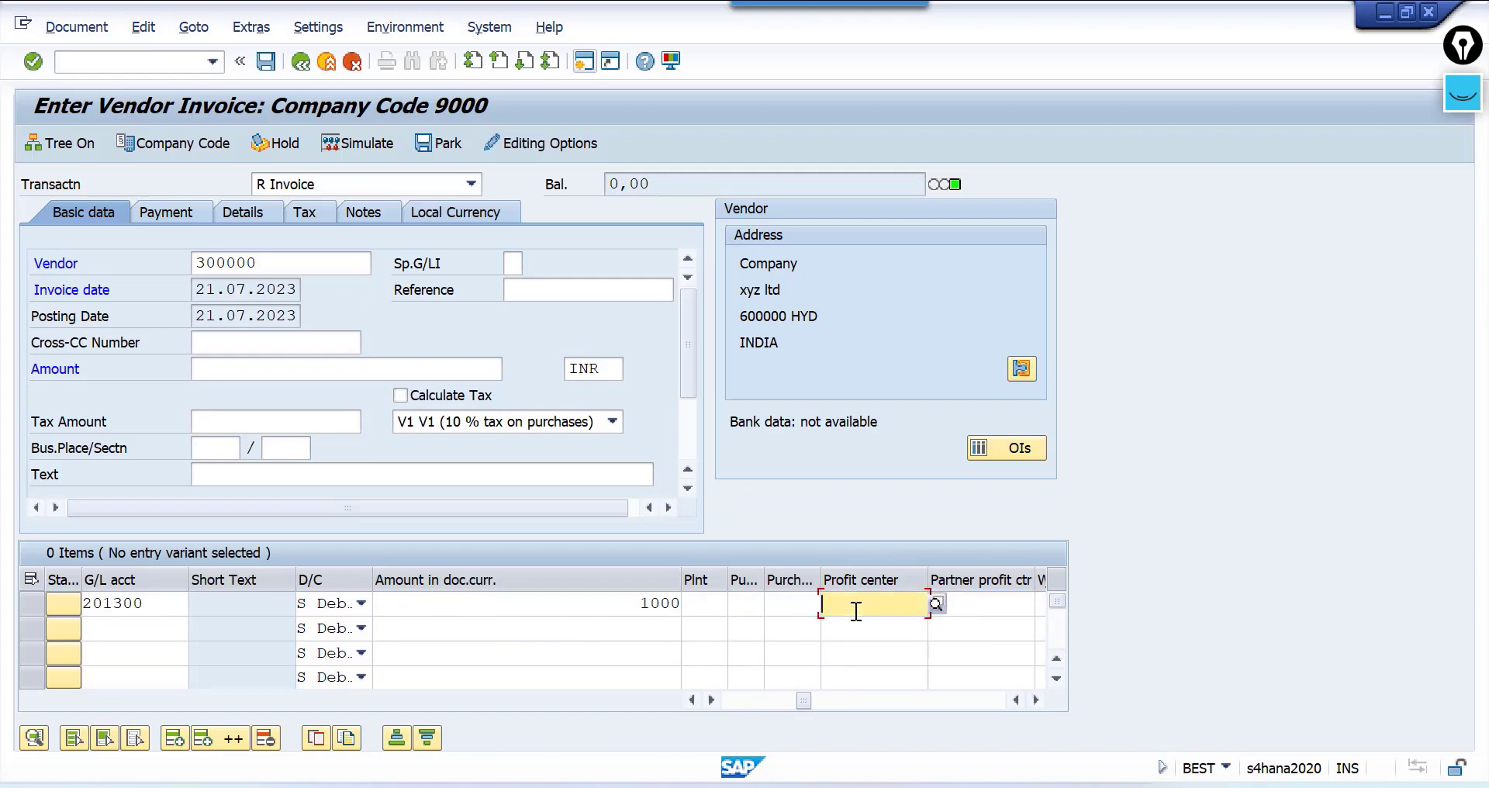
pyautogui.press('F4')
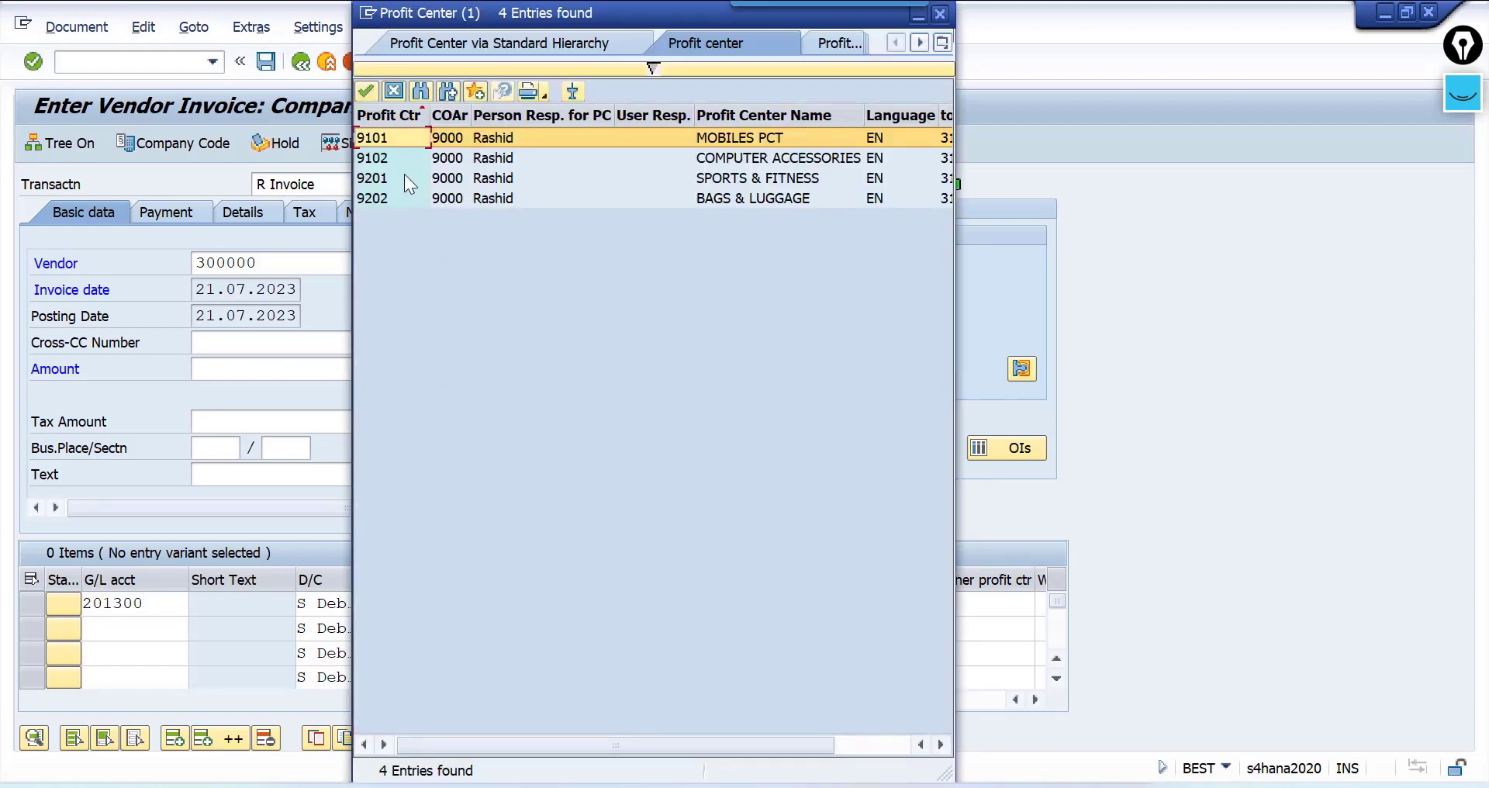
pyautogui.doubleClick(383, 152)
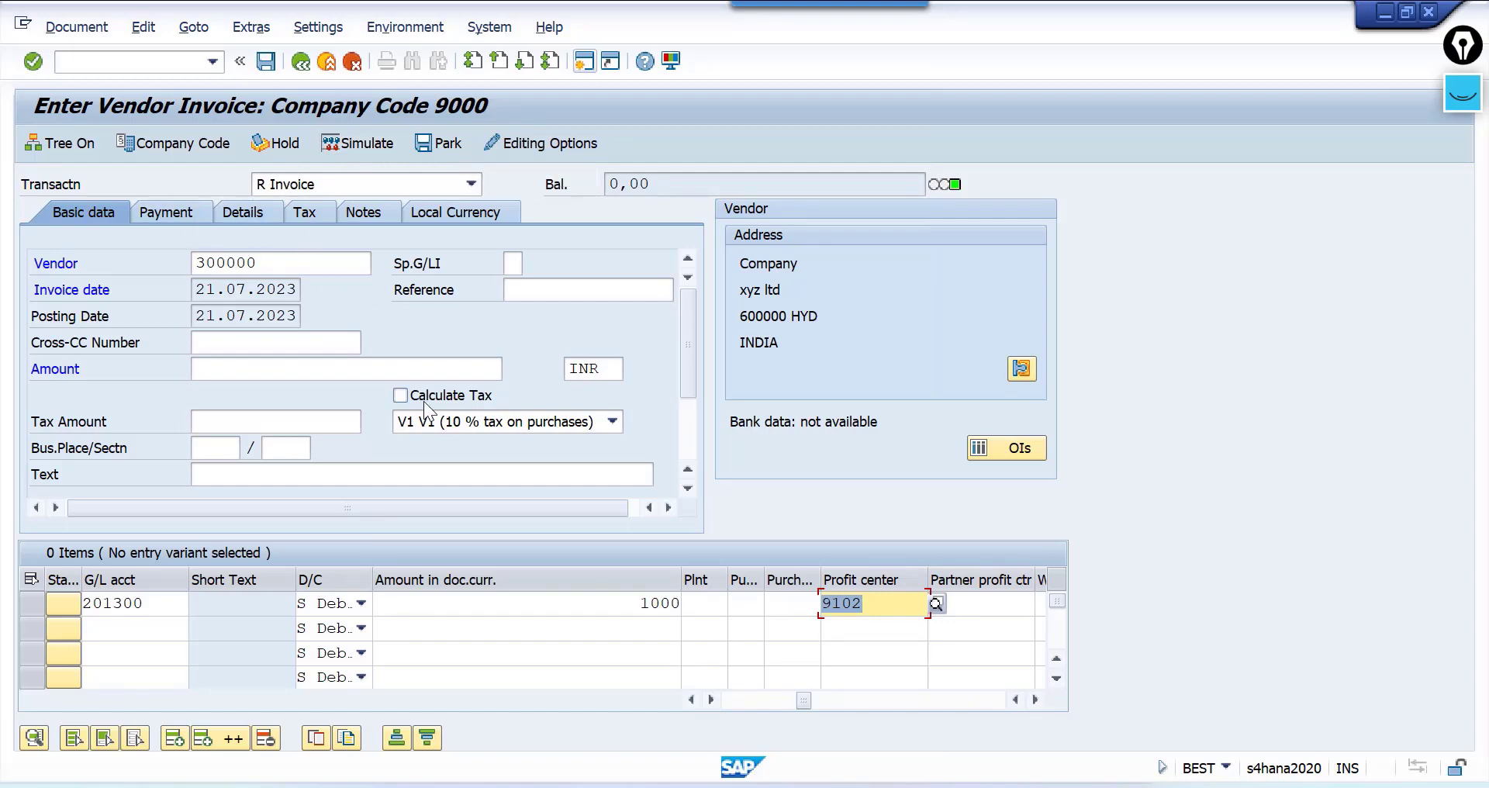
pyautogui.click(685, 184)
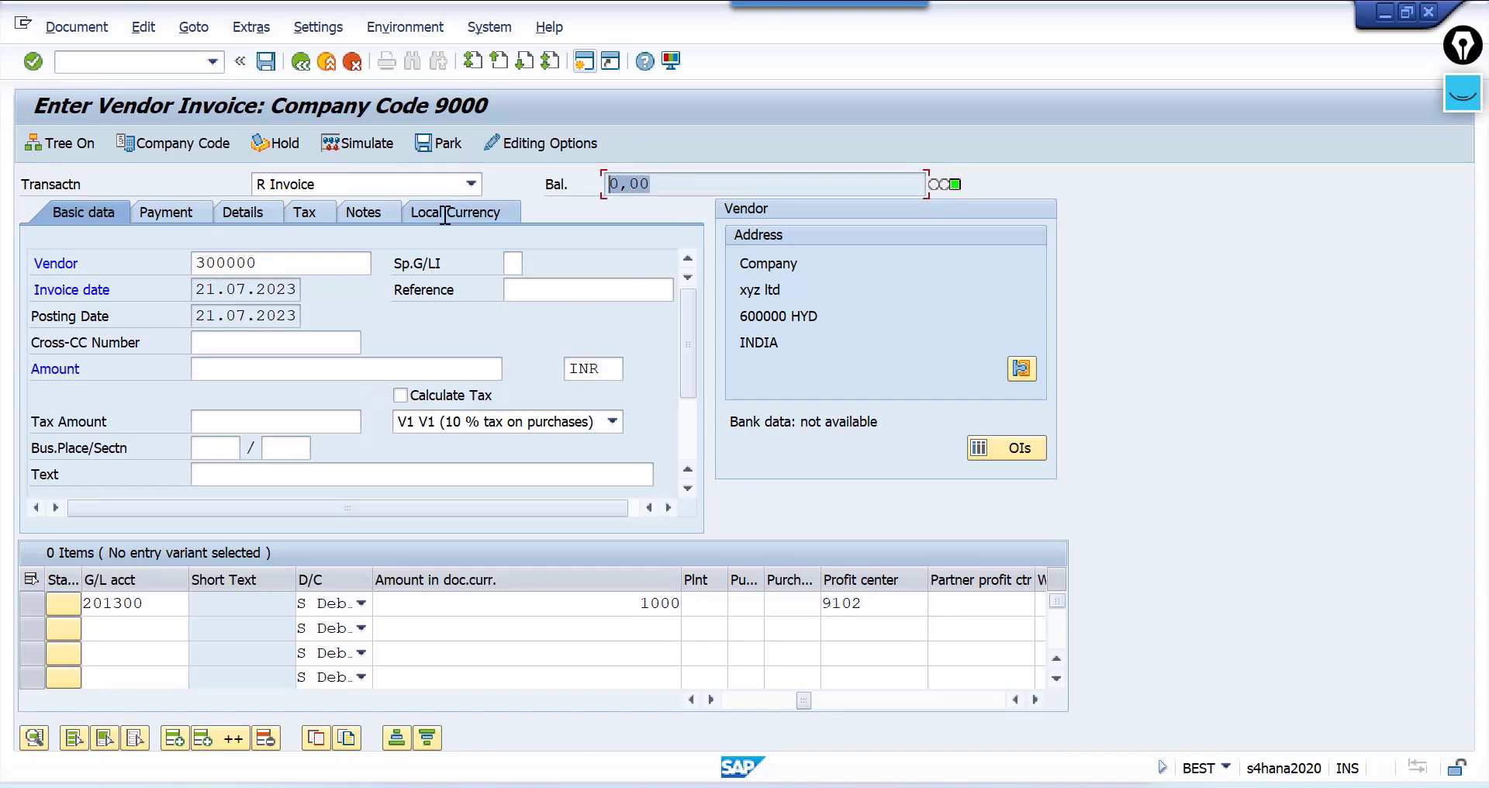
pyautogui.press('Return')
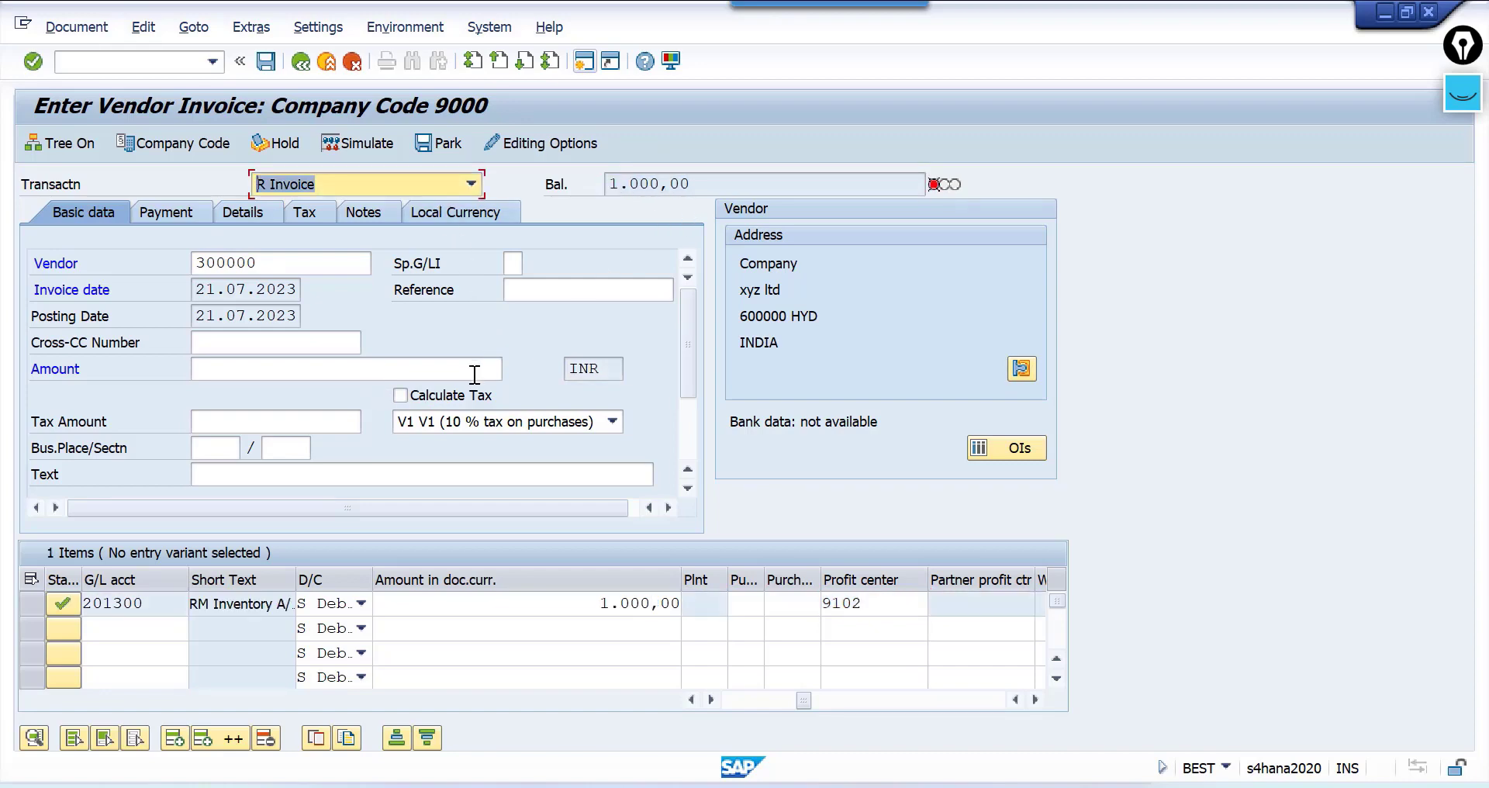
# Turn on tax calculation for the invoice and copy the balance of 1.100,00 into its amount
pyautogui.click(400, 396)
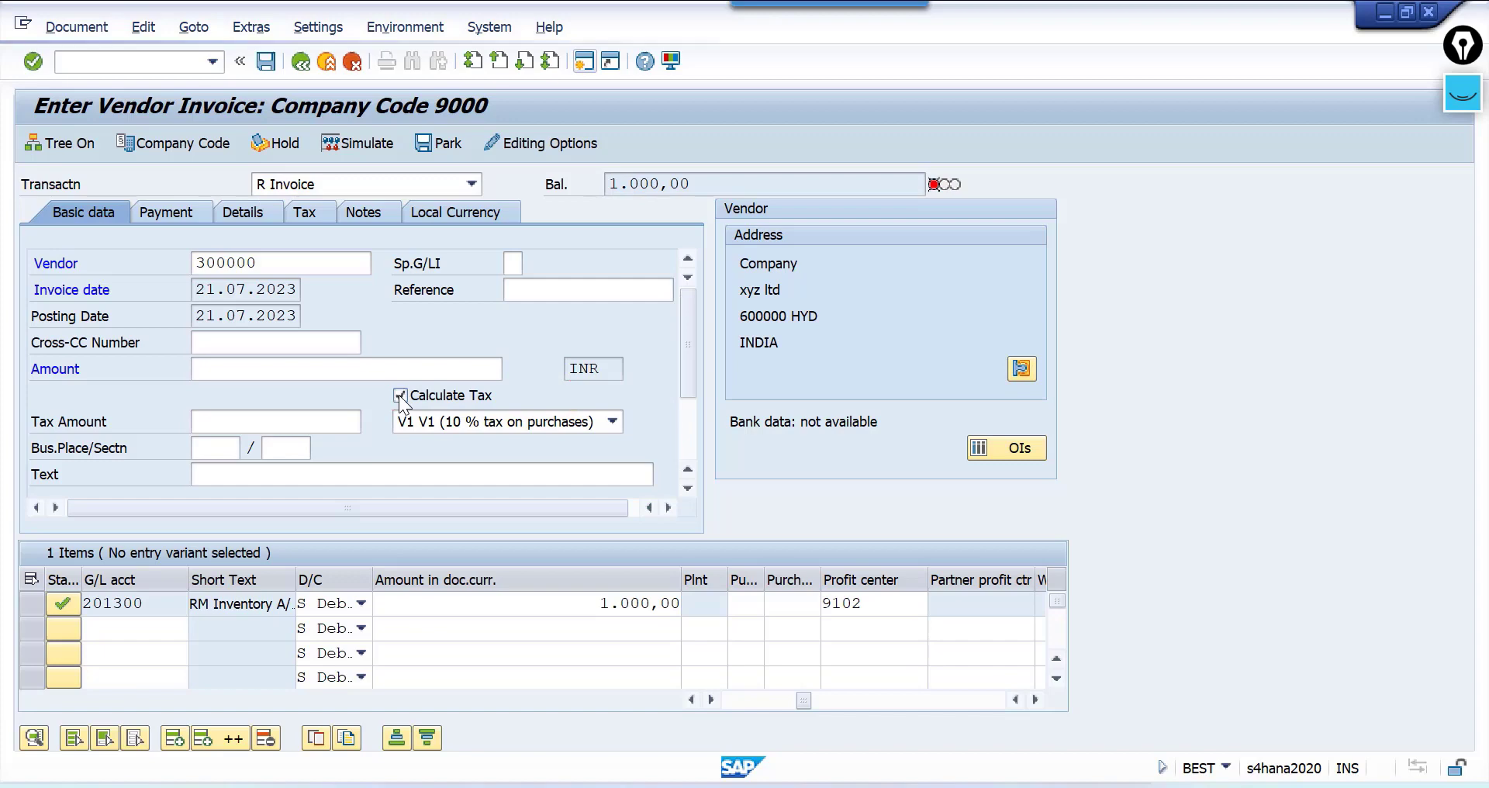
pyautogui.click(689, 184)
pyautogui.hotkey('ctrl', 'c')
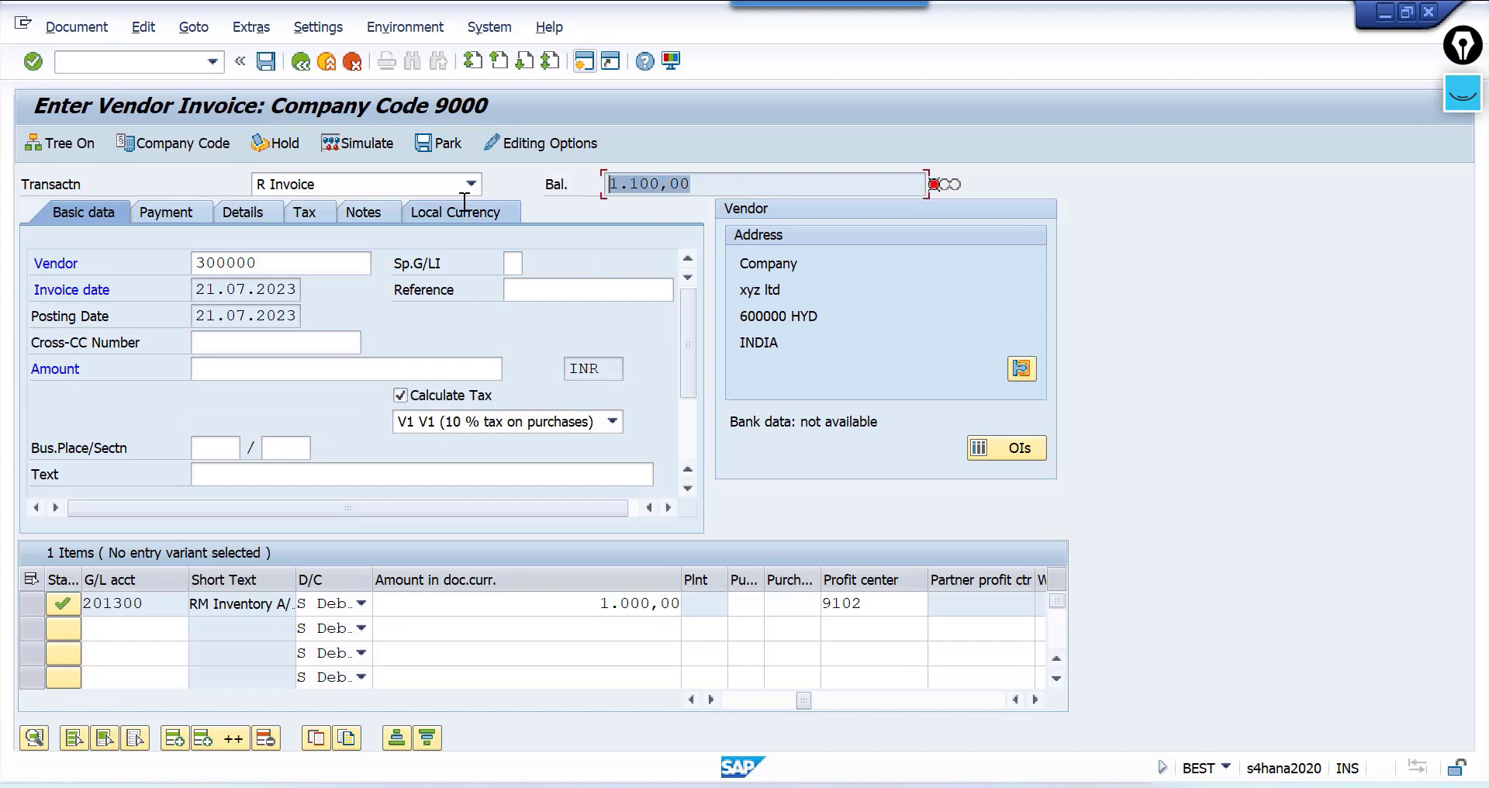
pyautogui.click(214, 368)
pyautogui.hotkey('ctrl', 'v')
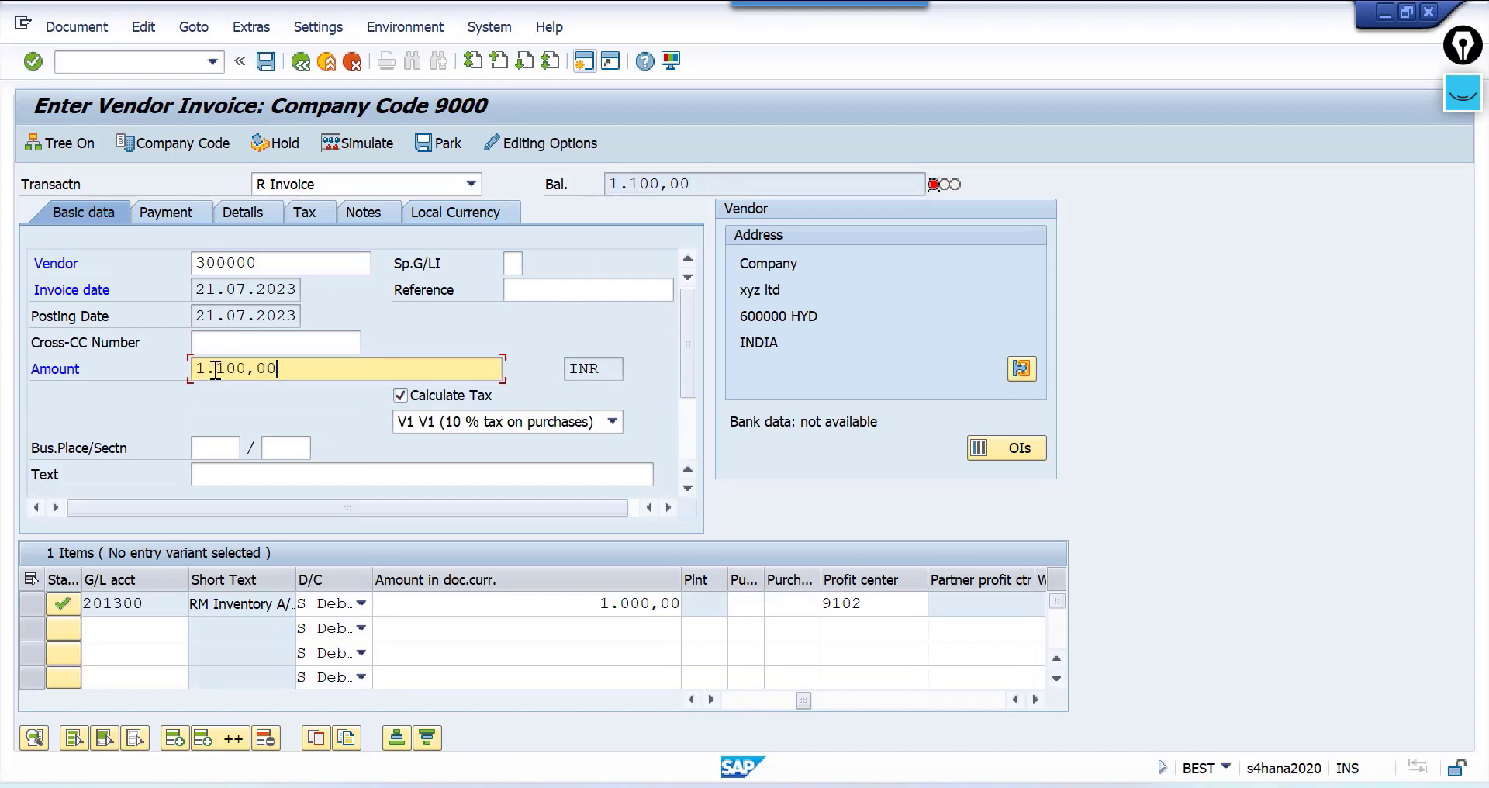
# Simulate the vendor invoice and post it in company code 9000
pyautogui.click(357, 142)
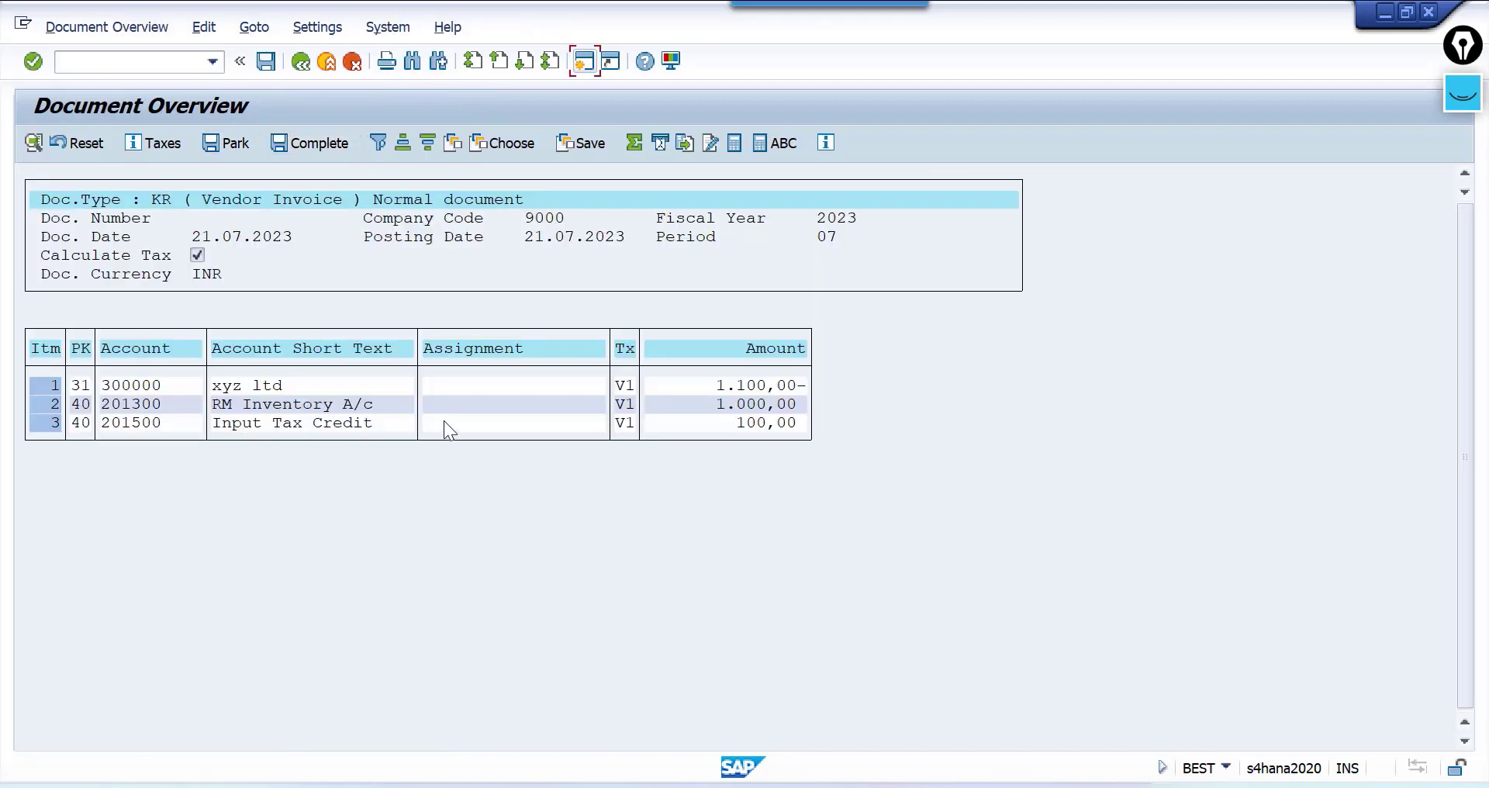
pyautogui.click(266, 62)
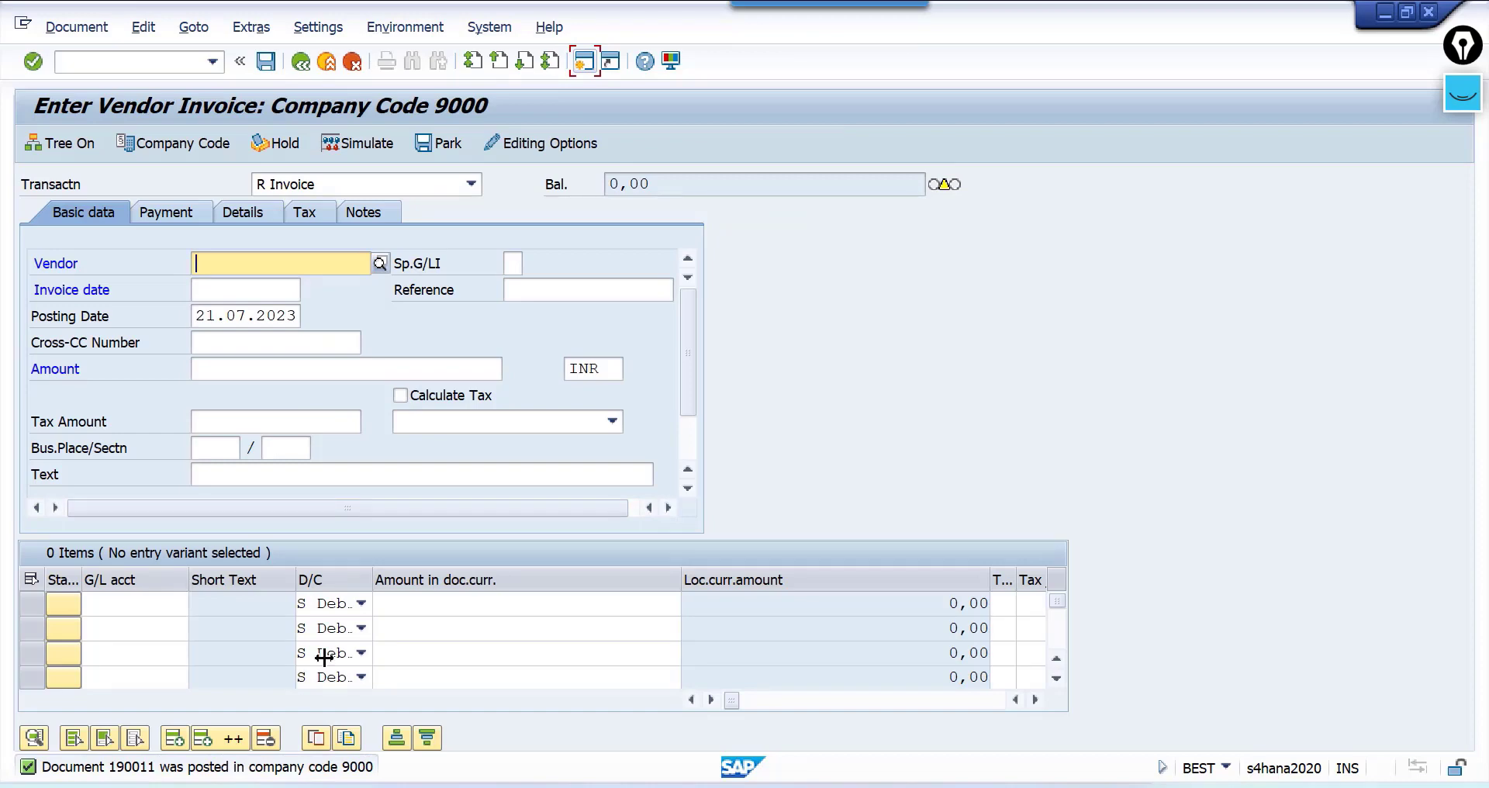
# In a new session, run transaction FBL1N and display the open items of vendor xyz ltd in company code 9000
pyautogui.click(584, 62)
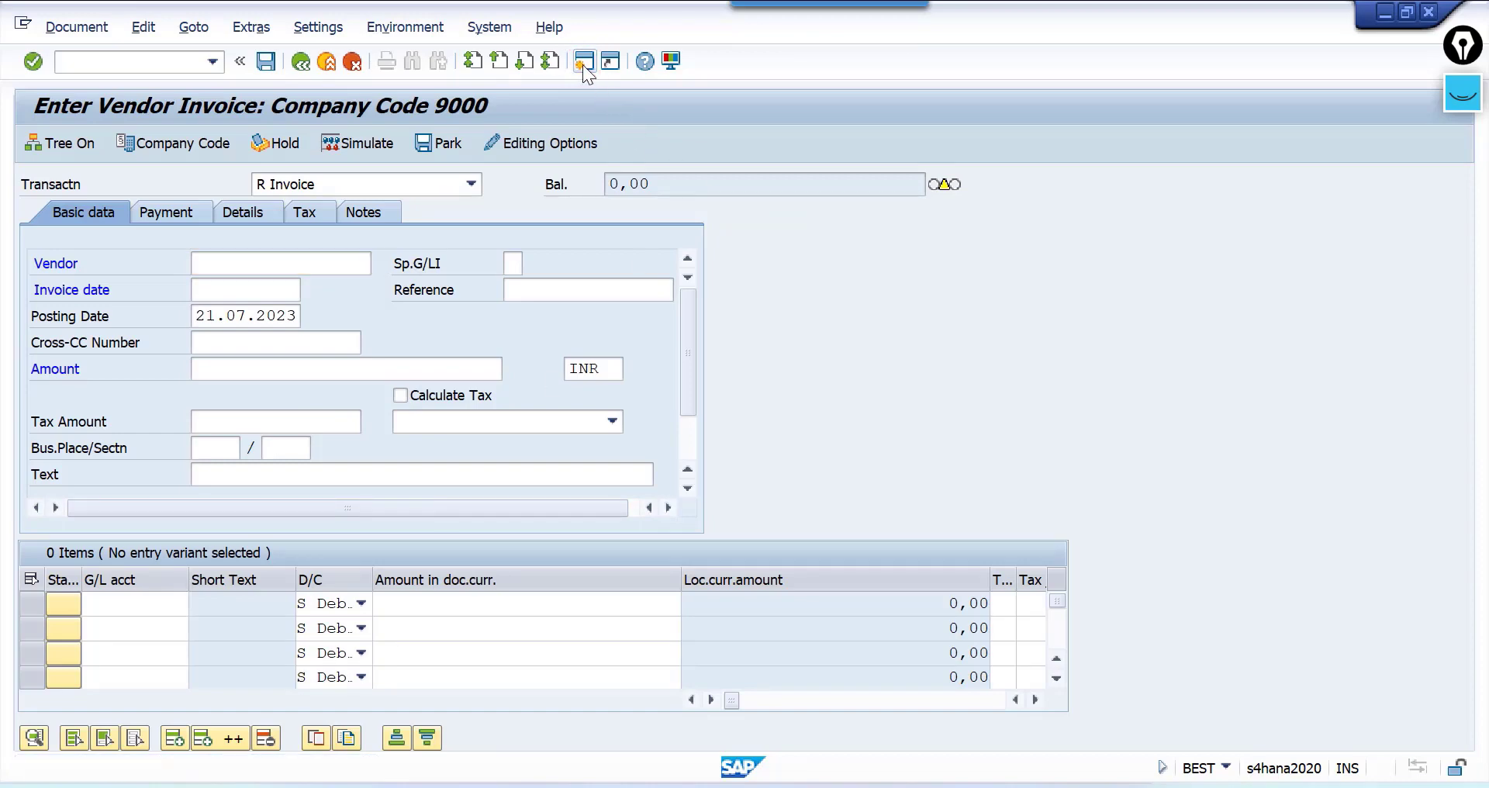
pyautogui.write('fbl1n')
pyautogui.press('Return')
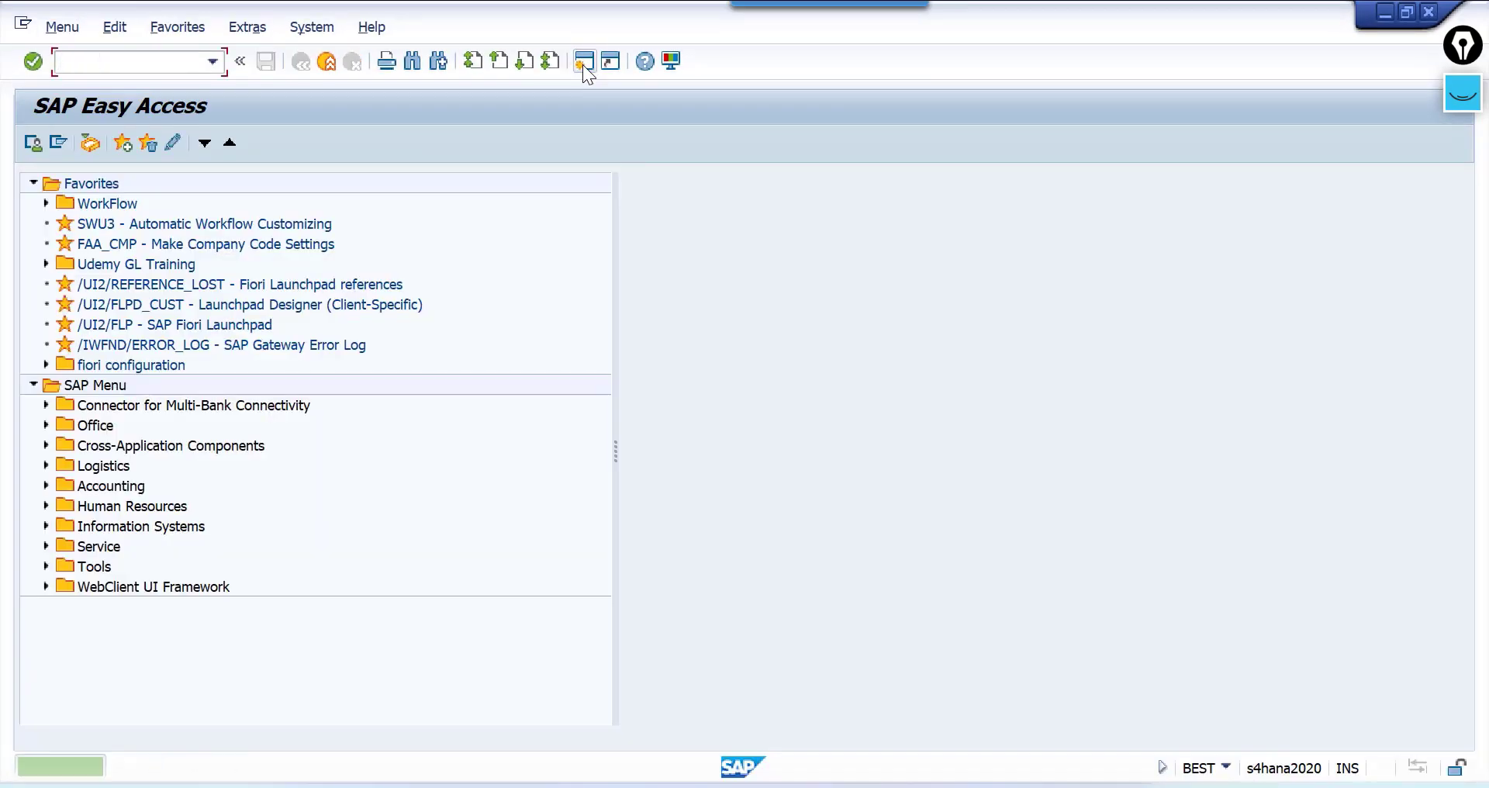
pyautogui.write('fbl1n')
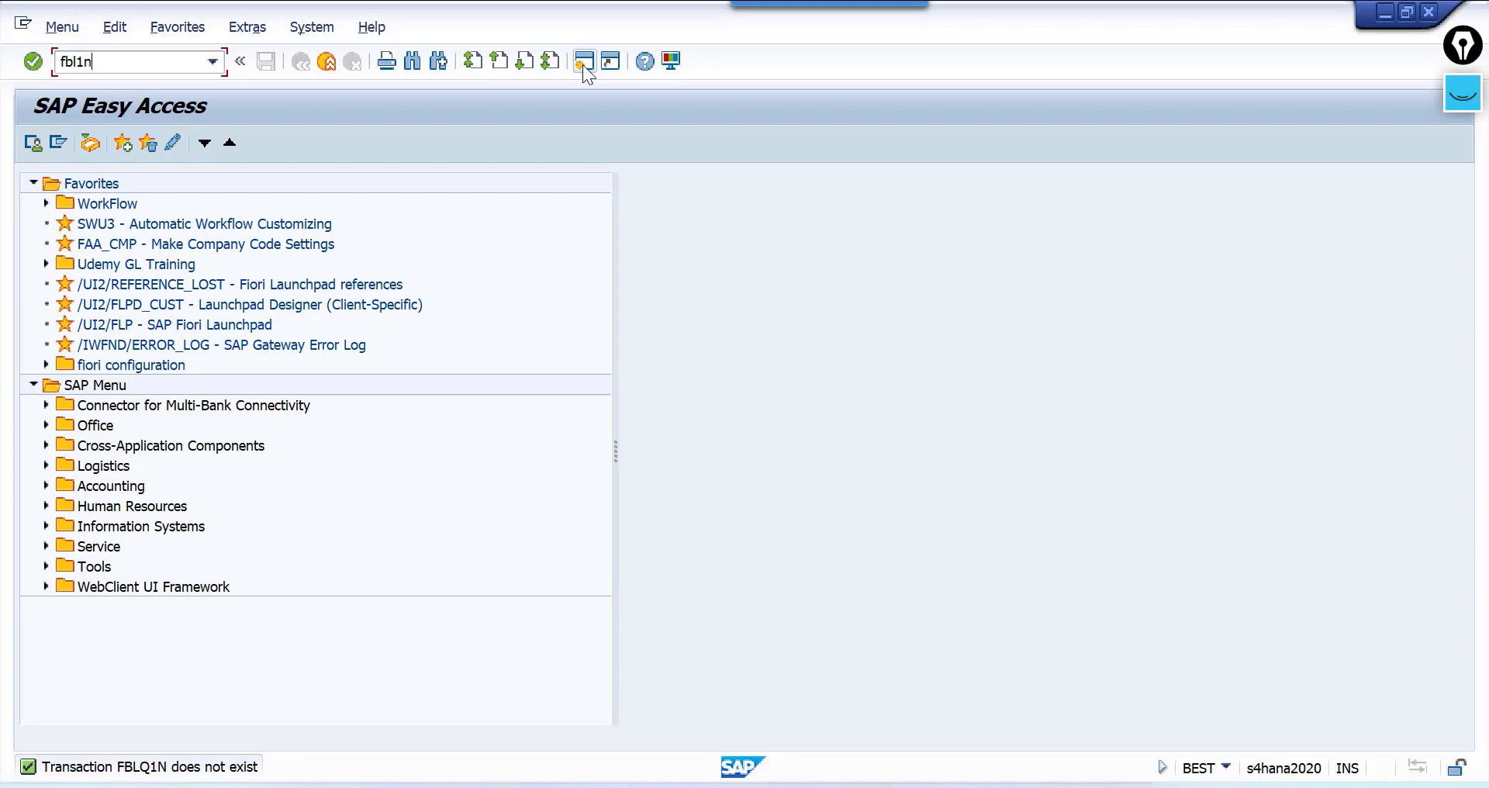
pyautogui.press('Return')
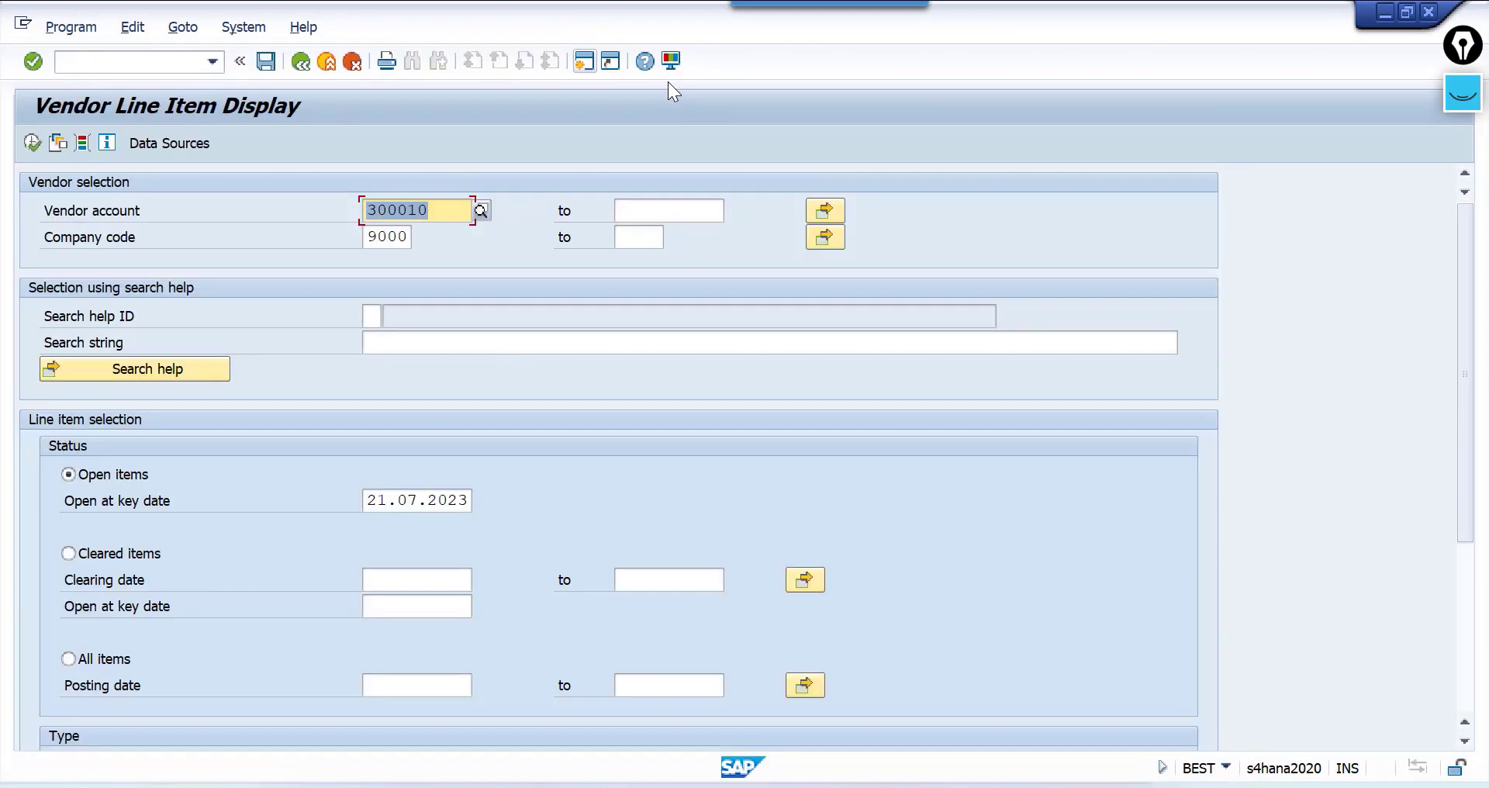
pyautogui.write('30000')
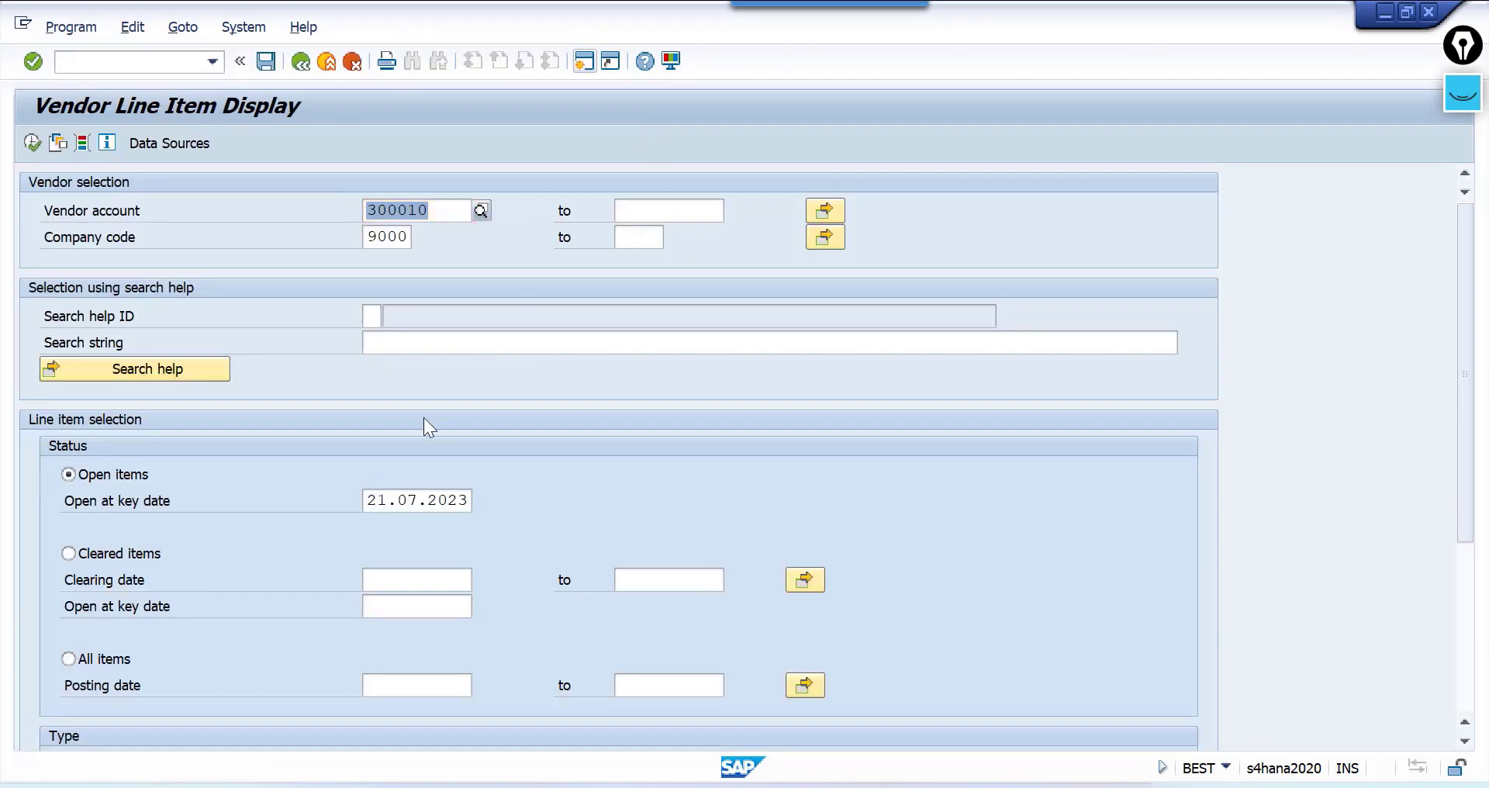
pyautogui.write('0')
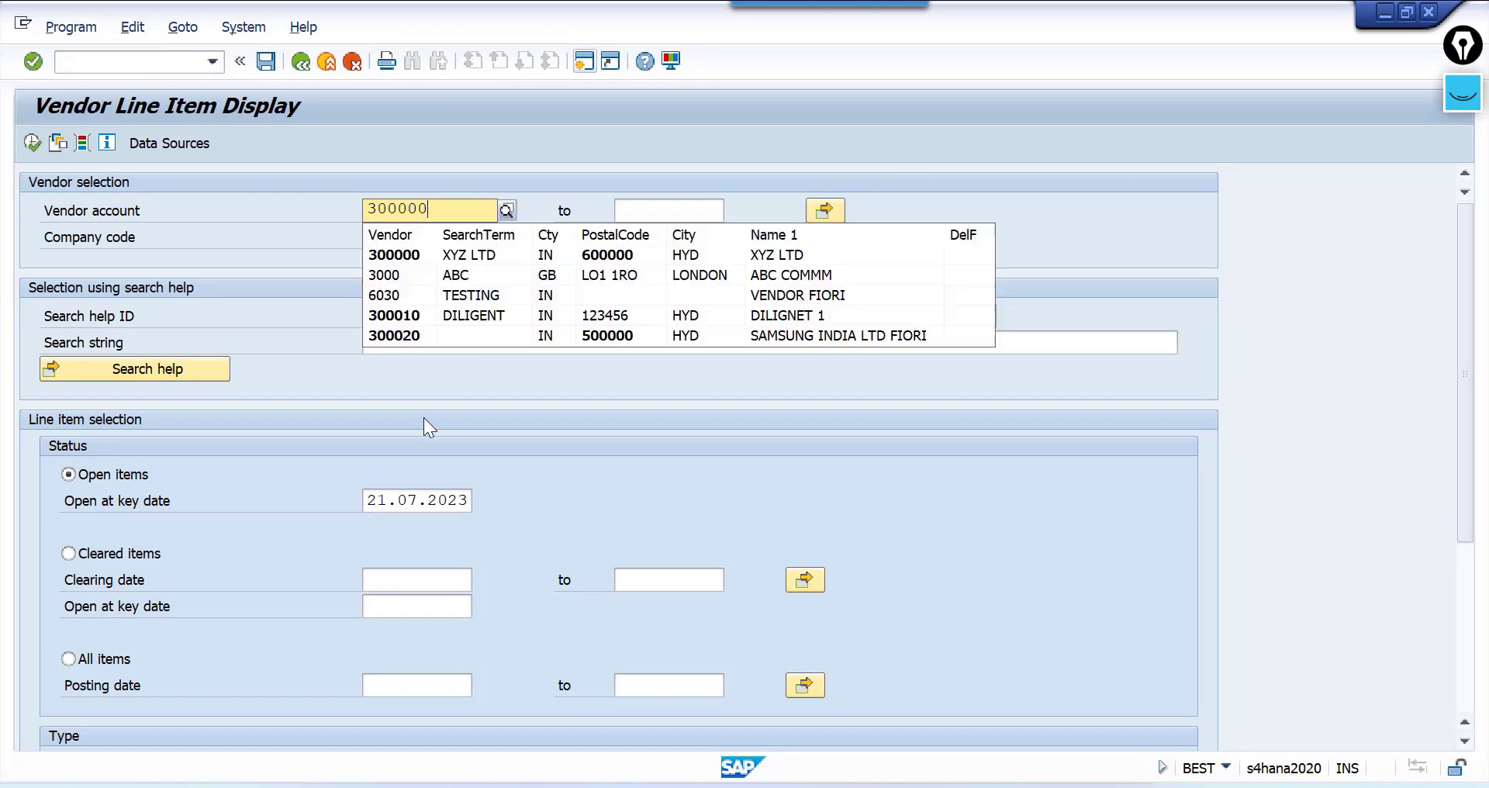
pyautogui.click(417, 258)
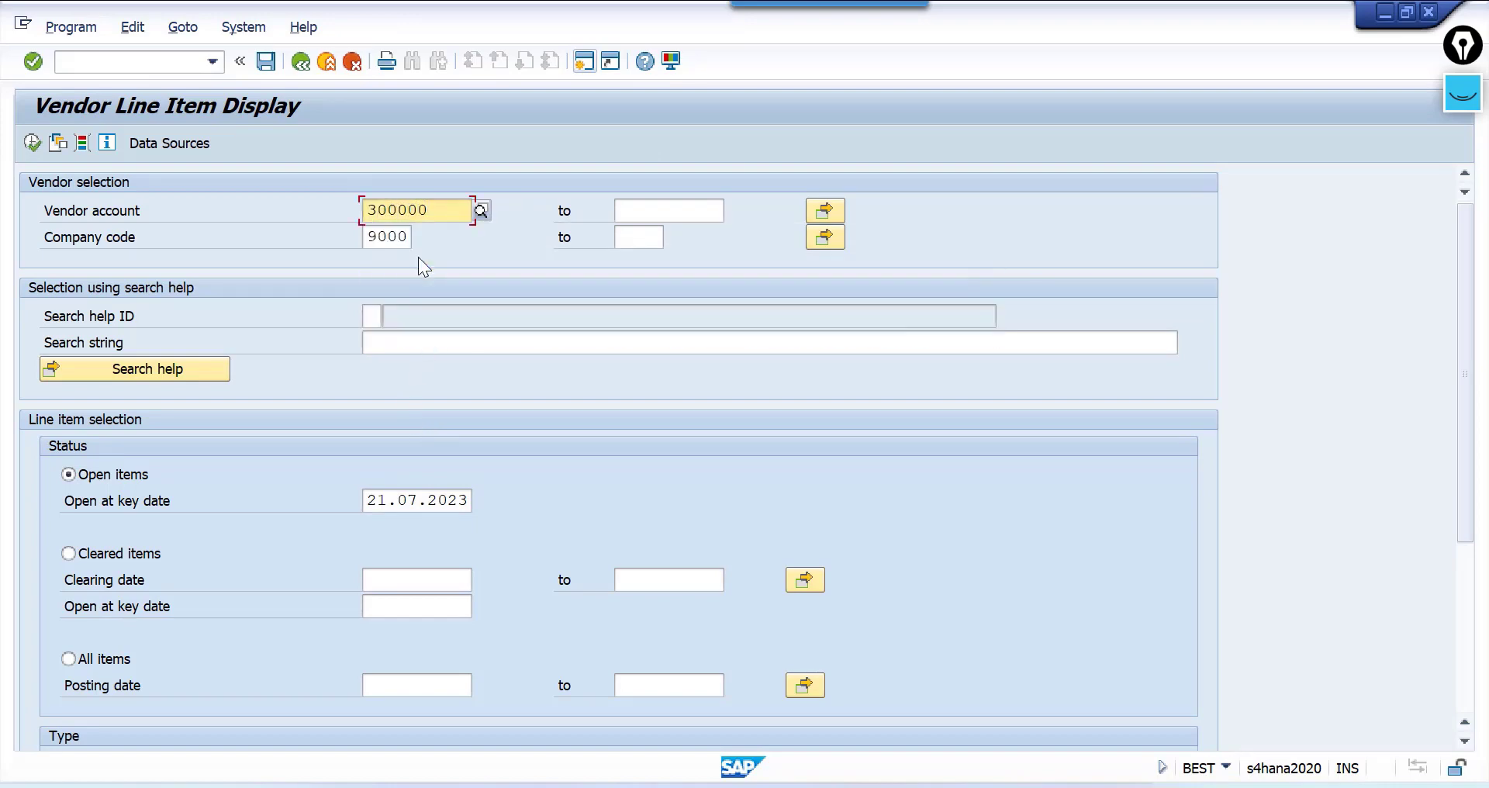
pyautogui.press('F8')
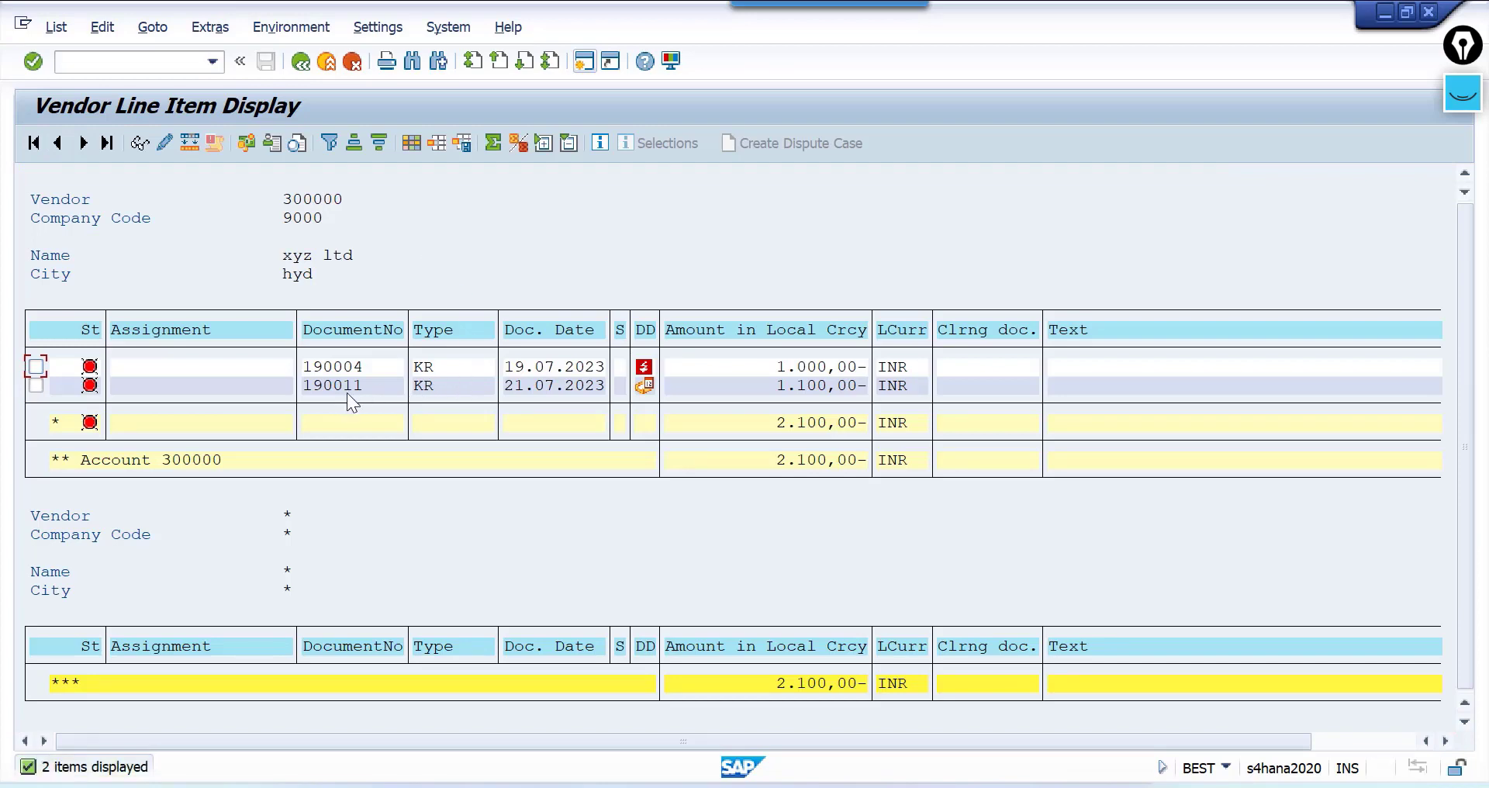
# Check the due status of xyz ltd's open items and the payment terms of the invoice dated 21.07.2023, returning to the list
pyautogui.moveTo(645, 394)
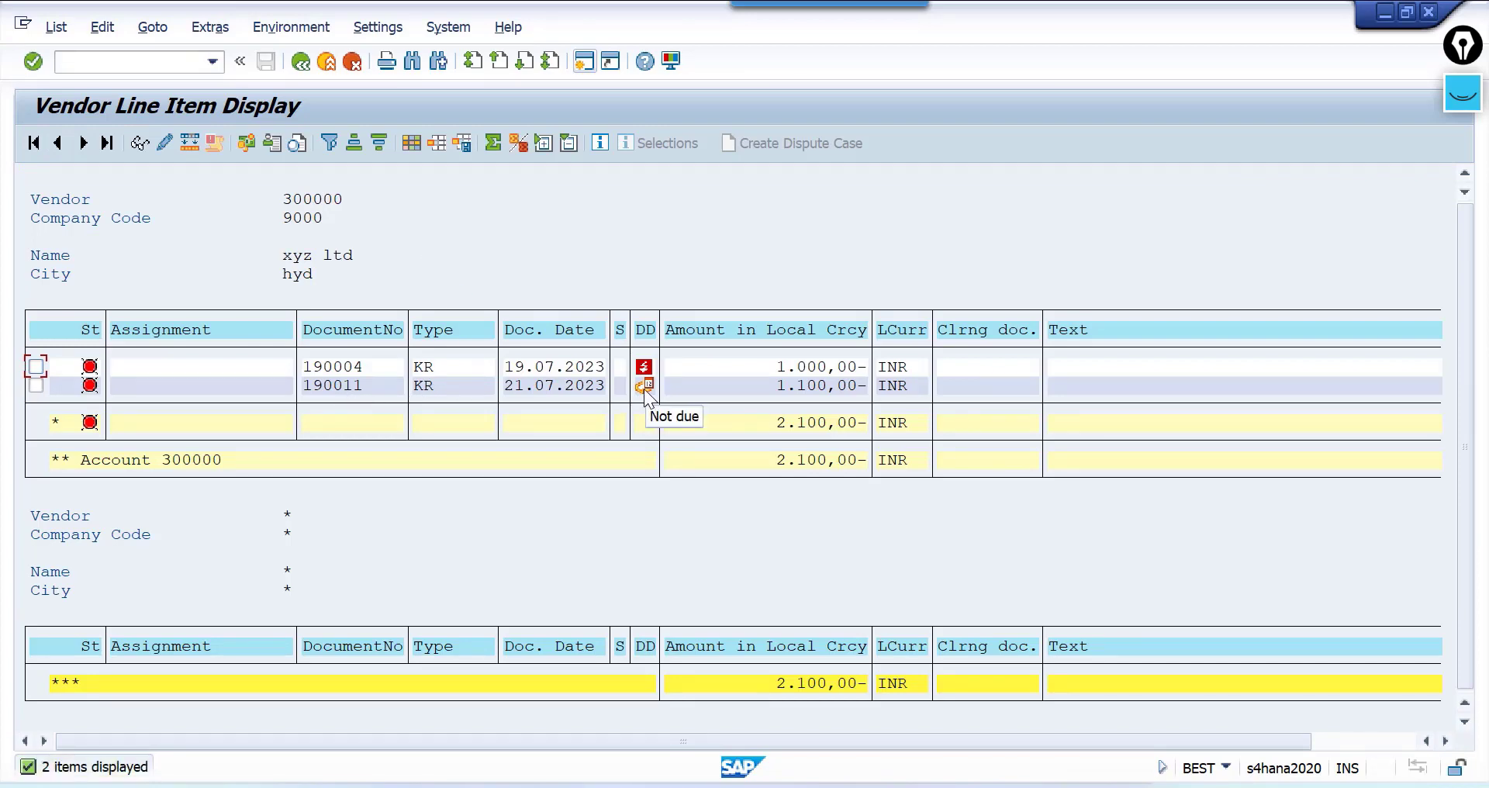
pyautogui.moveTo(644, 366)
pyautogui.moveTo(645, 392)
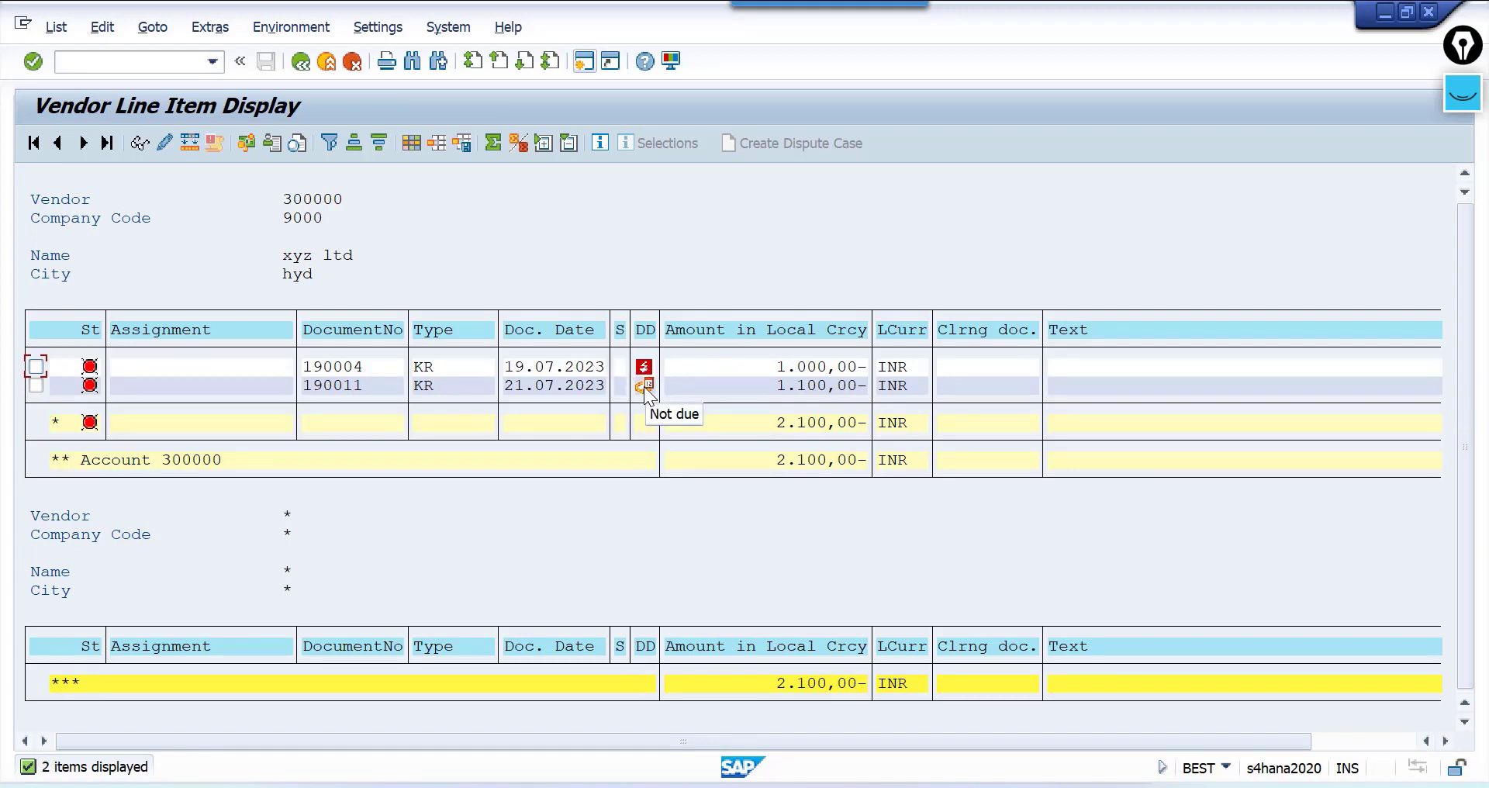
pyautogui.doubleClick(645, 387)
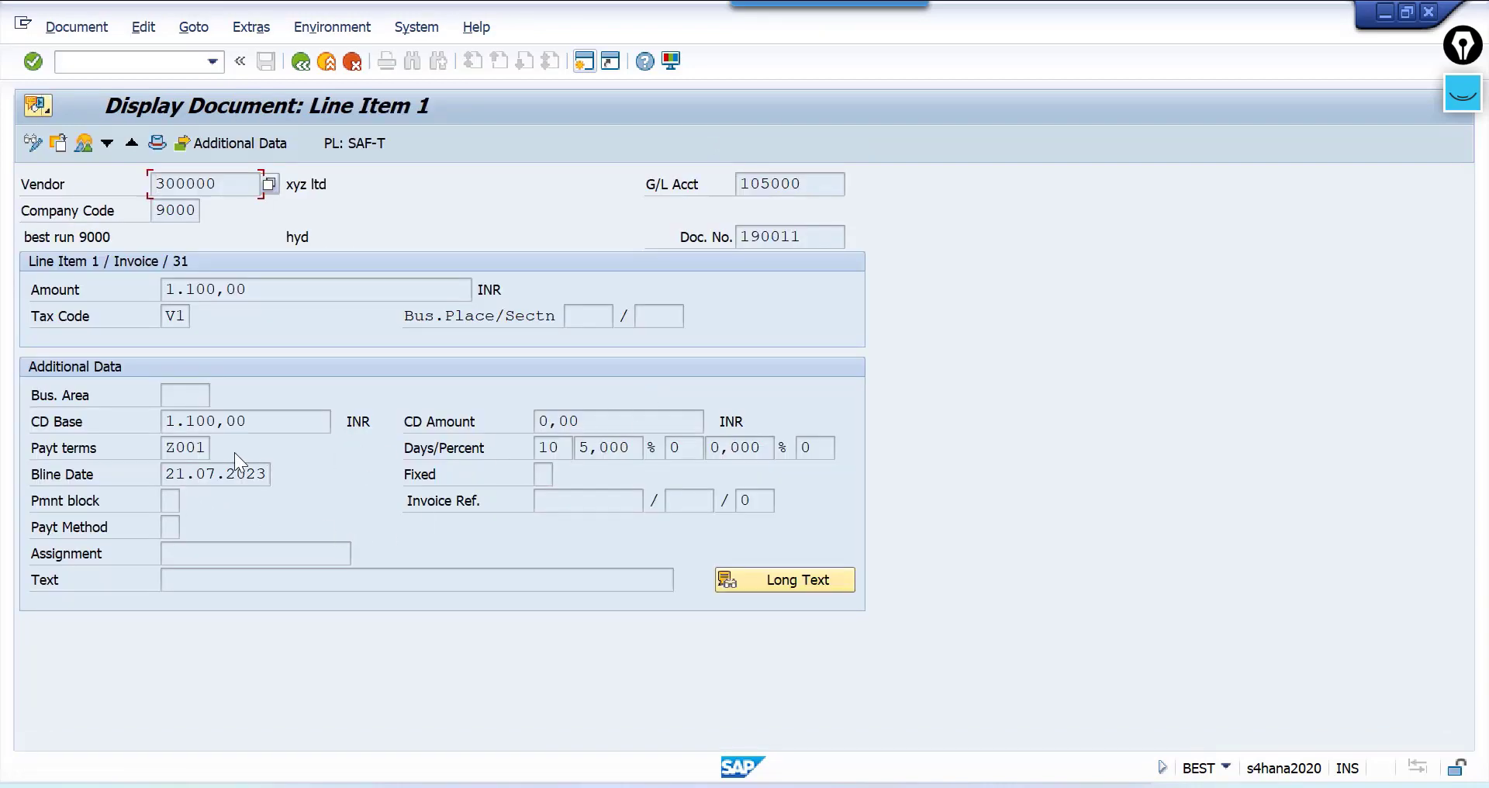
pyautogui.click(168, 448)
pyautogui.doubleClick(168, 448)
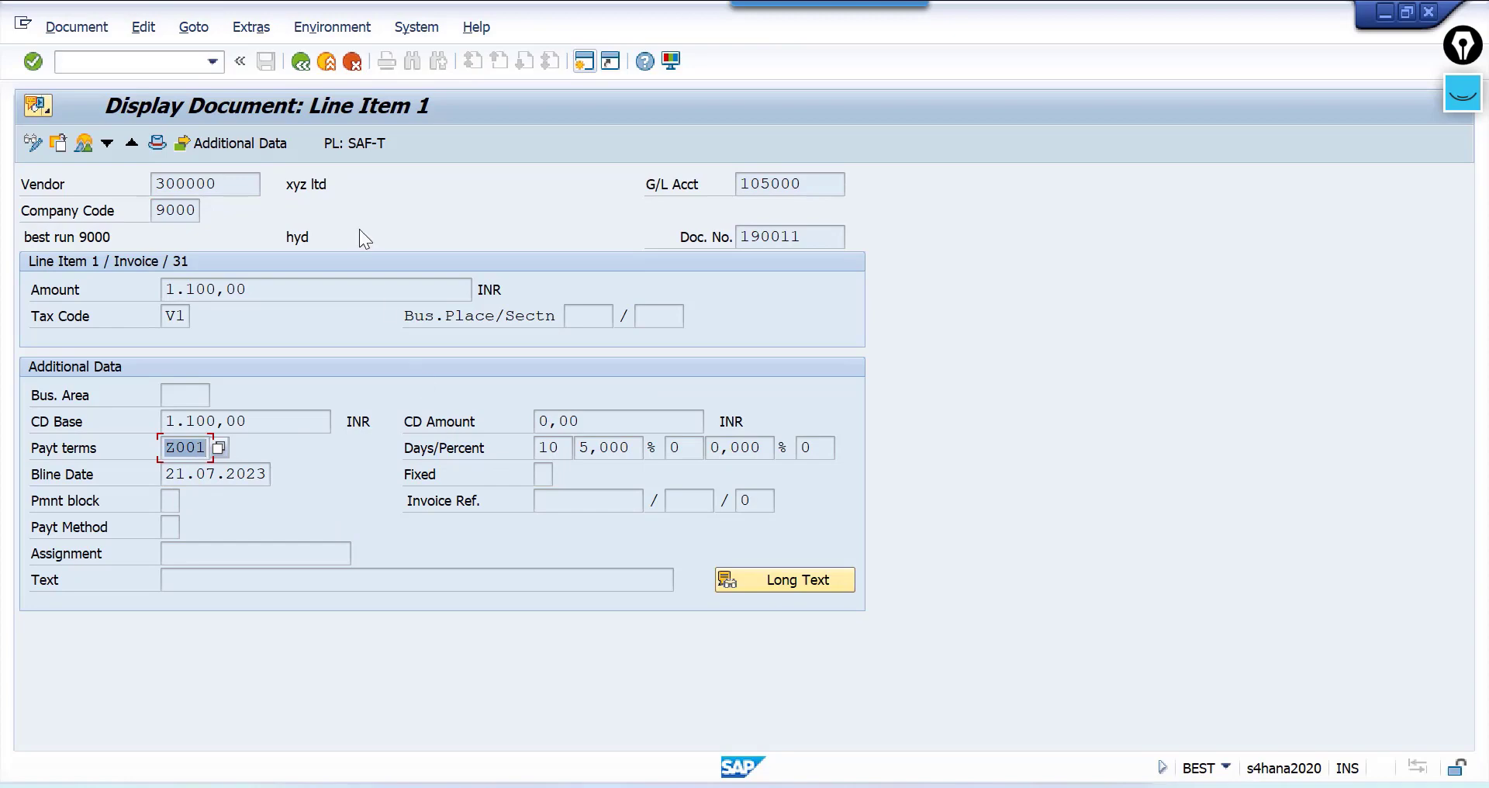
pyautogui.click(301, 62)
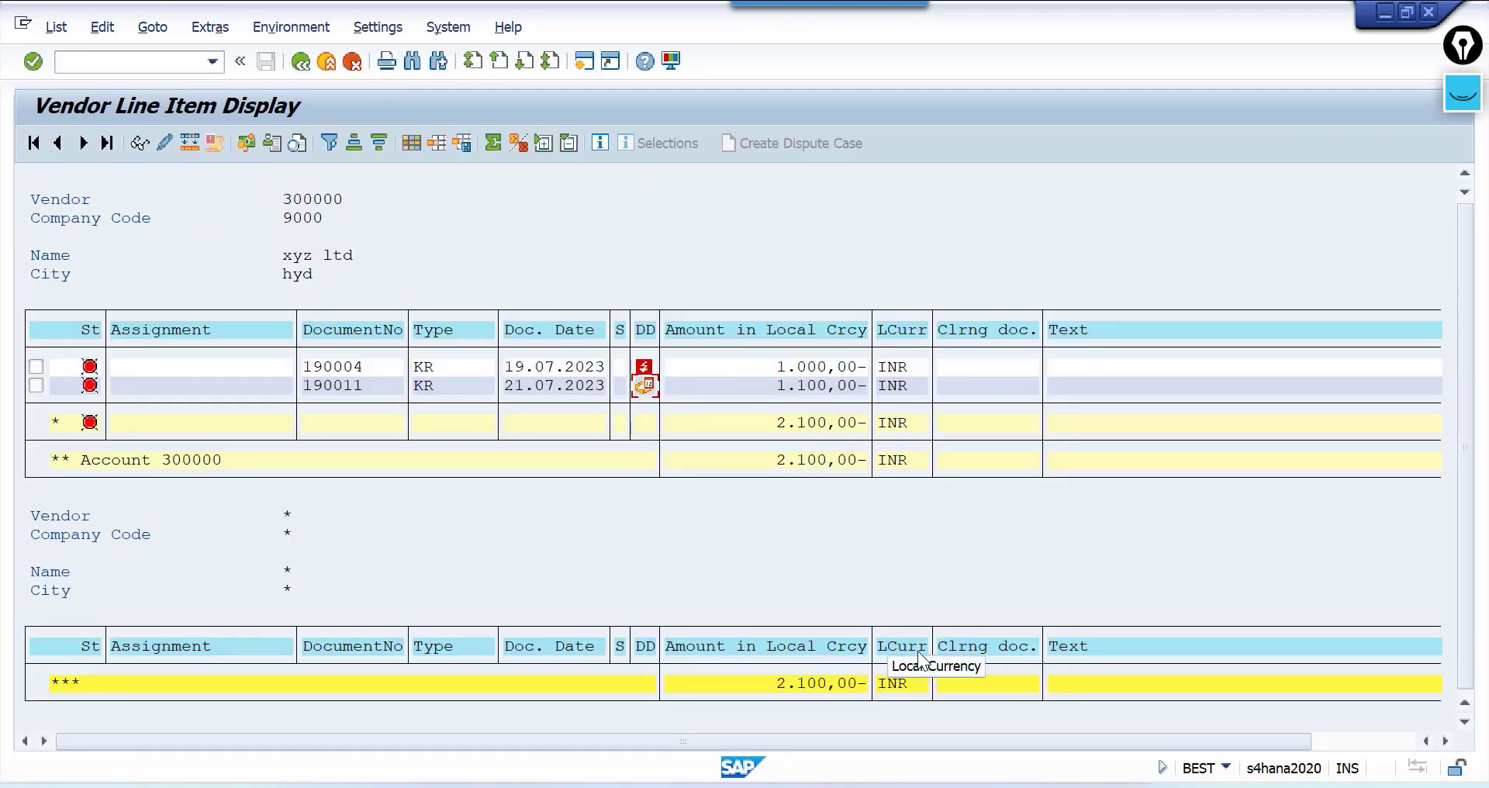
# Switch to ap.pdf in the PDF reader and find the section on posting an outgoing payment with F-53
pyautogui.click(1089, 786)
pyautogui.scroll(-2, 949, 583)
pyautogui.scroll(-10, 949, 583)
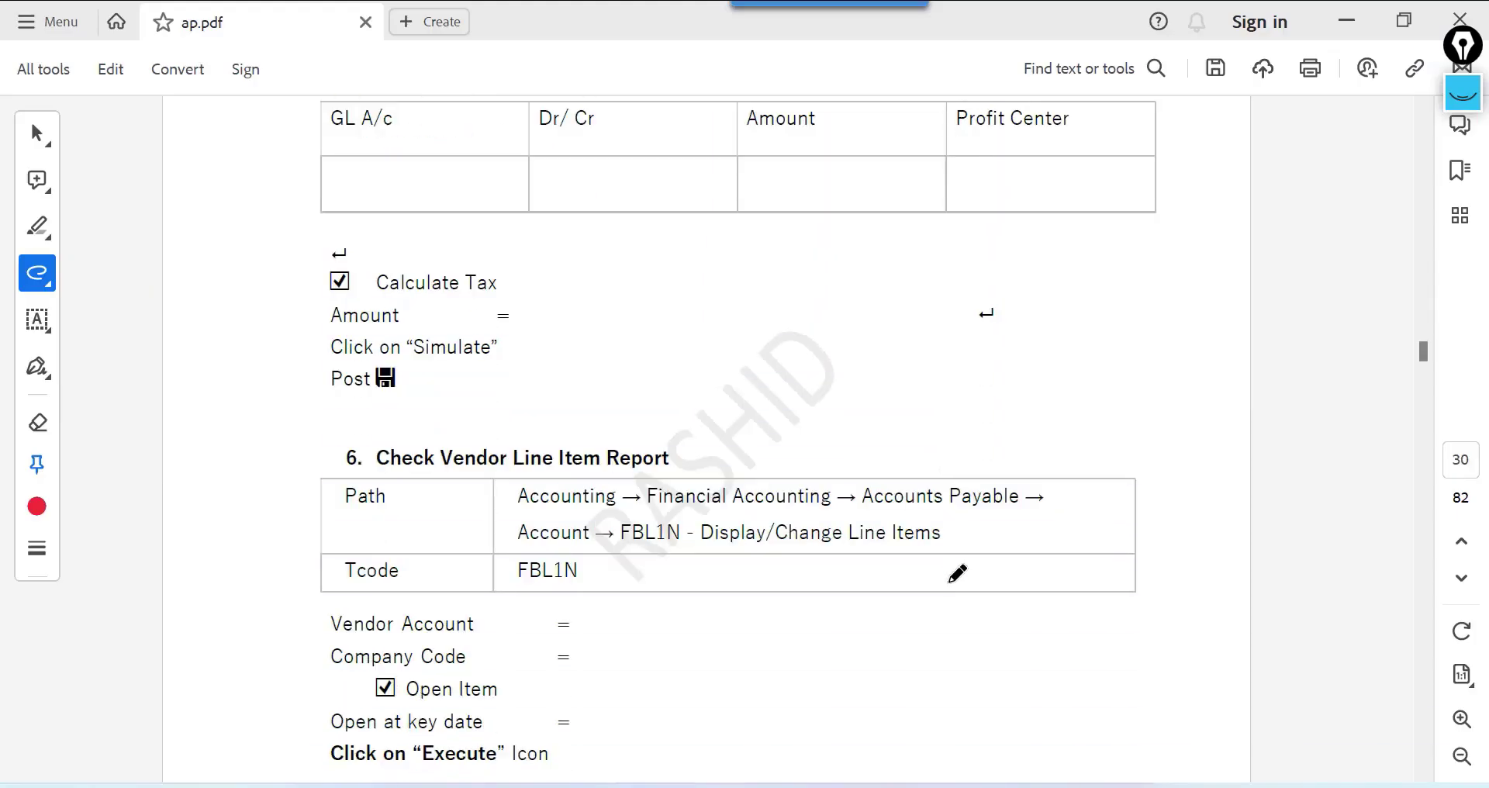
pyautogui.scroll(-3, 957, 573)
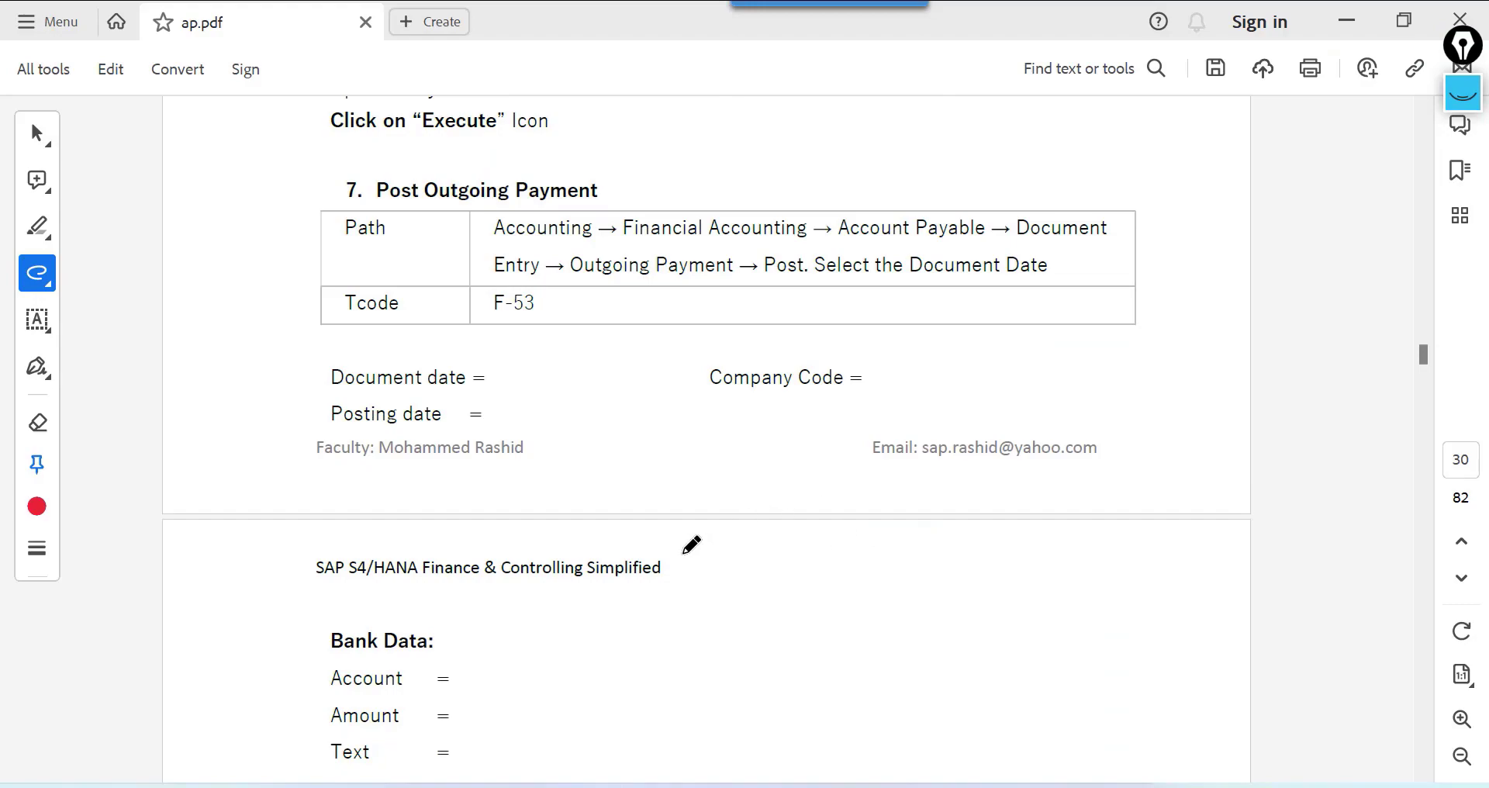
# Switch back to SAP and run transaction F-53 in a new session
pyautogui.hotkey('alt', 'Tab')
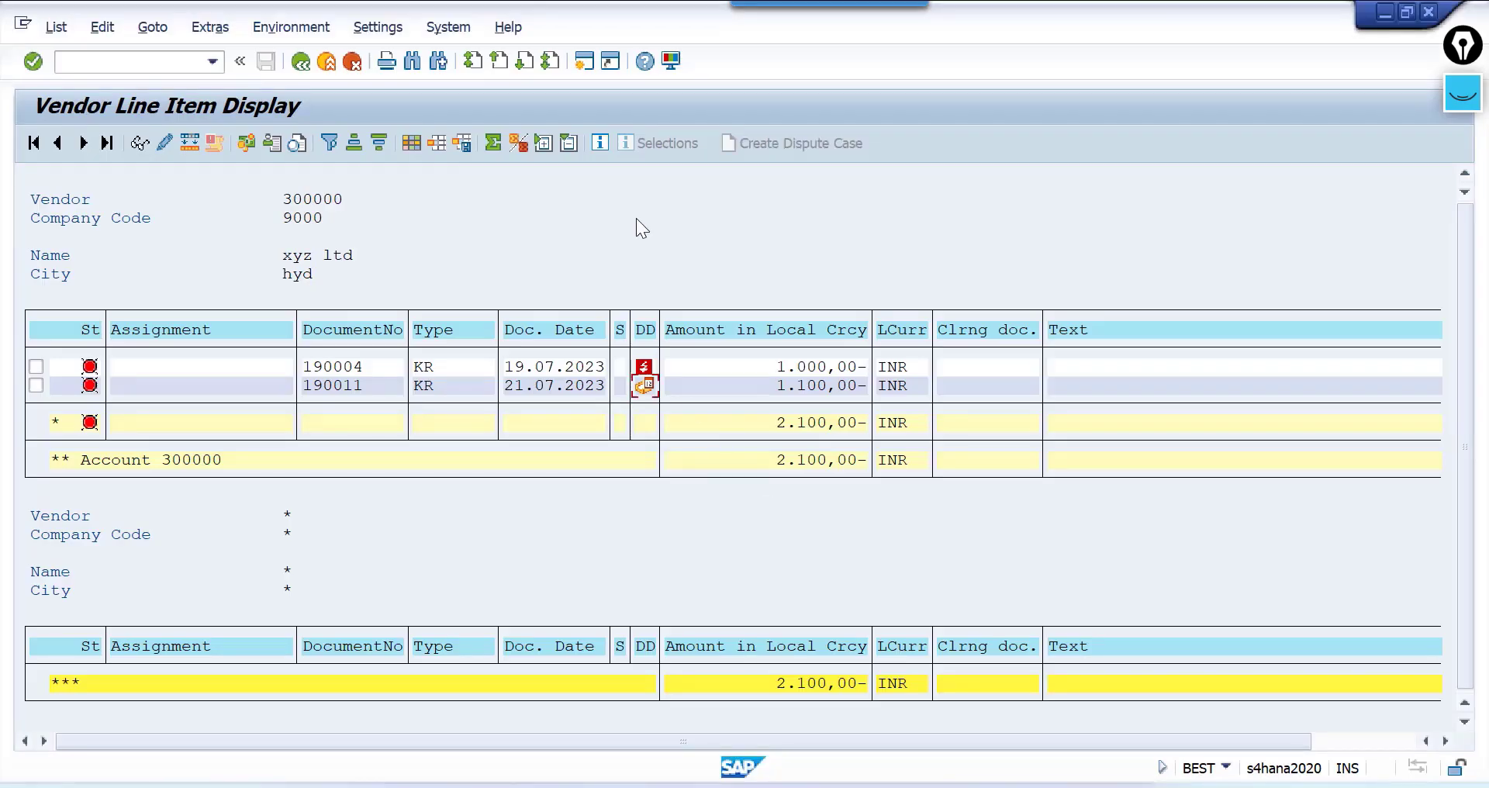
pyautogui.click(581, 65)
pyautogui.write('f')
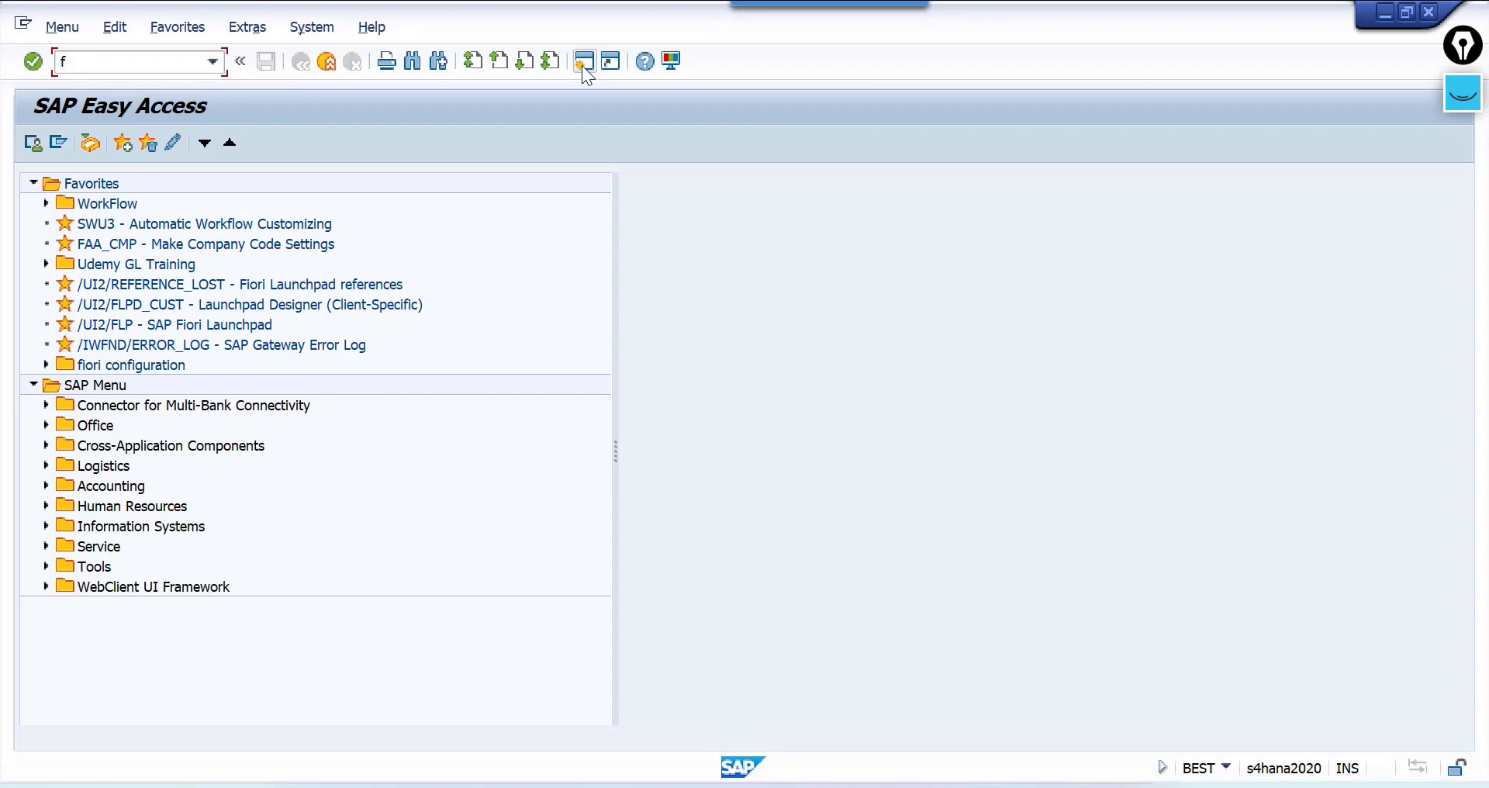
pyautogui.write('-53')
pyautogui.press('Return')
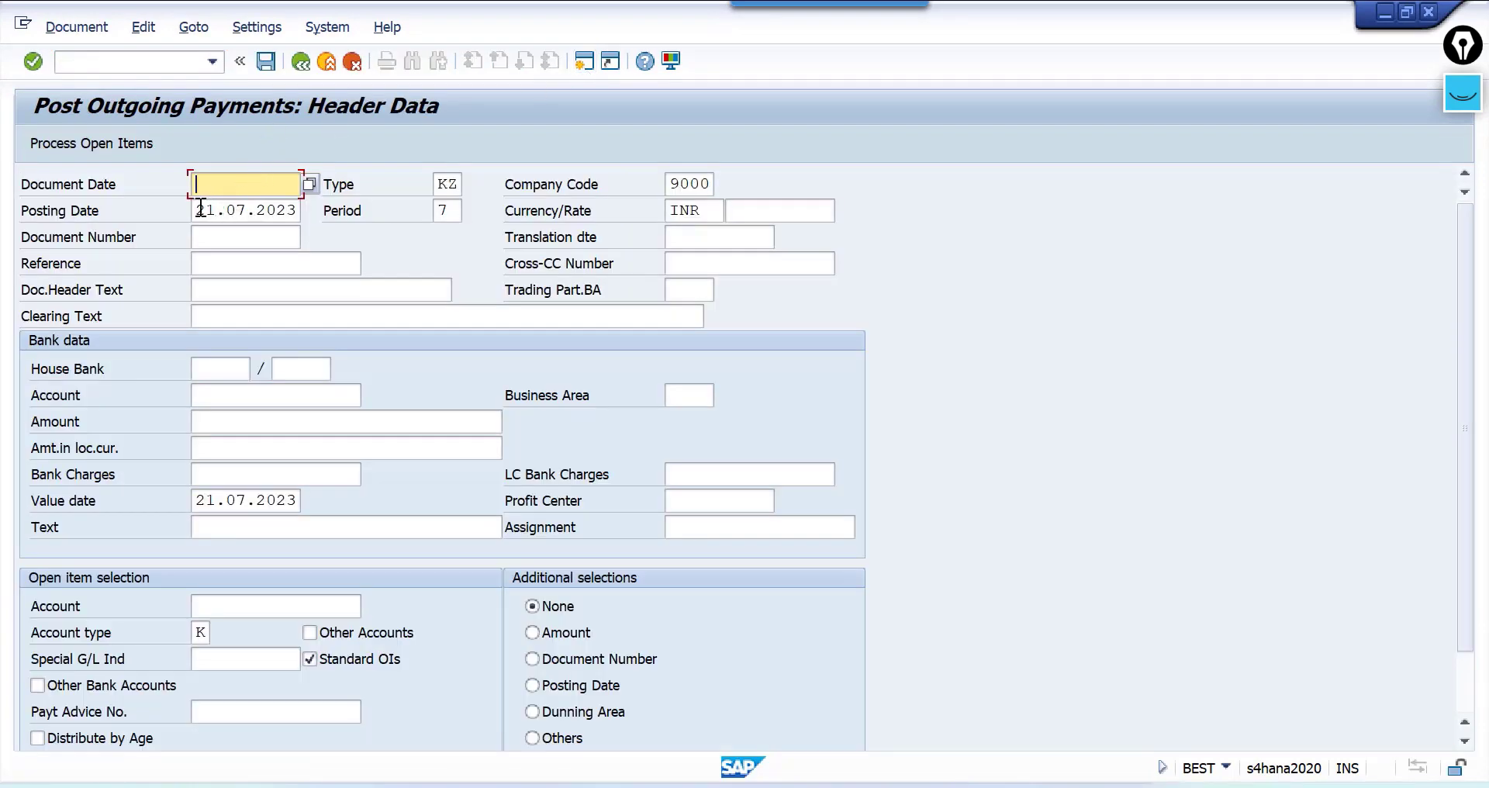
# Set the outgoing payment's document date to 21.07.2023, matching the posting date
pyautogui.moveTo(195, 209); pyautogui.dragTo(446, 203)
pyautogui.hotkey('ctrl', 'c')
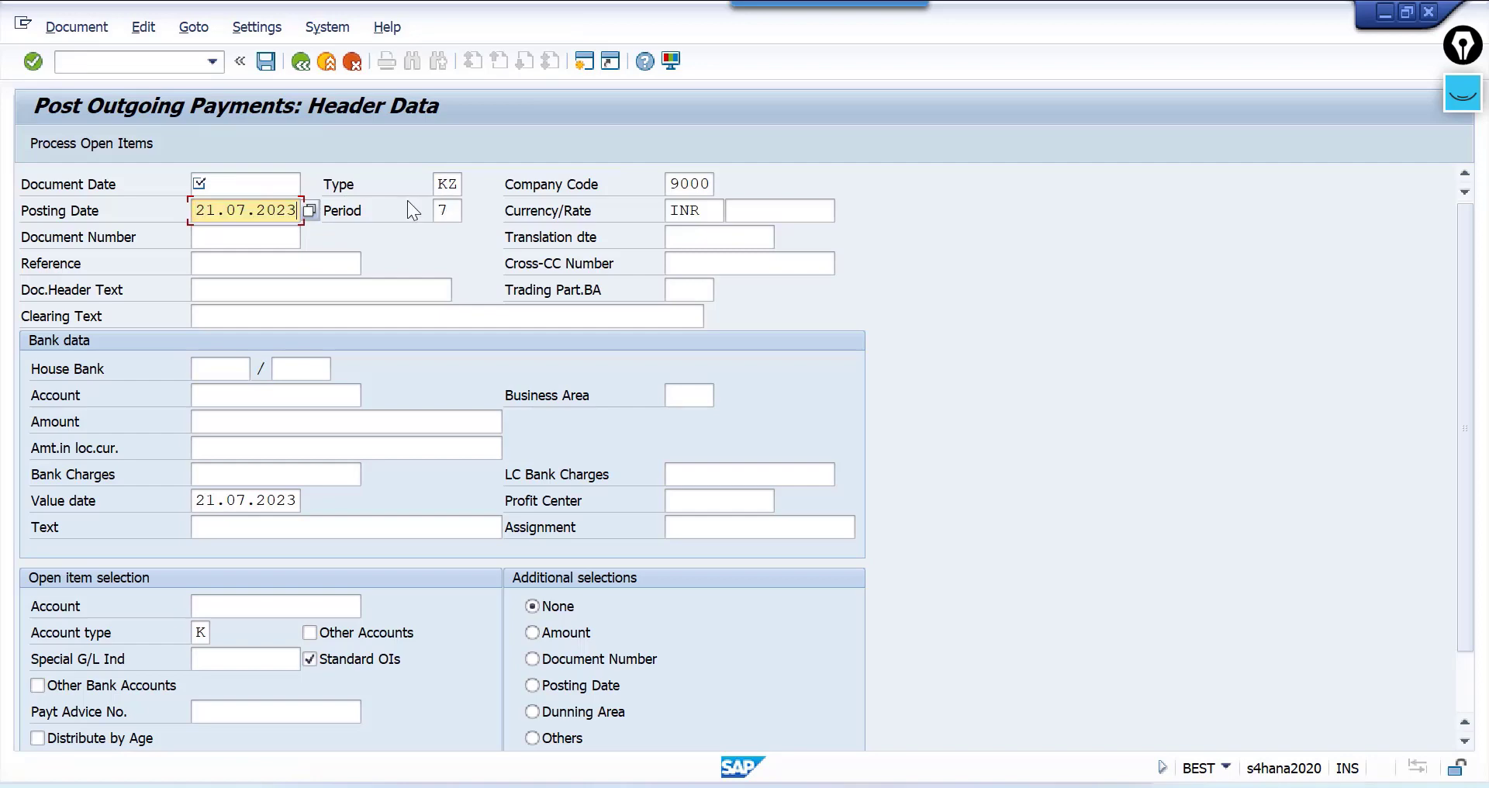
pyautogui.click(246, 176)
pyautogui.hotkey('ctrl', 'v')
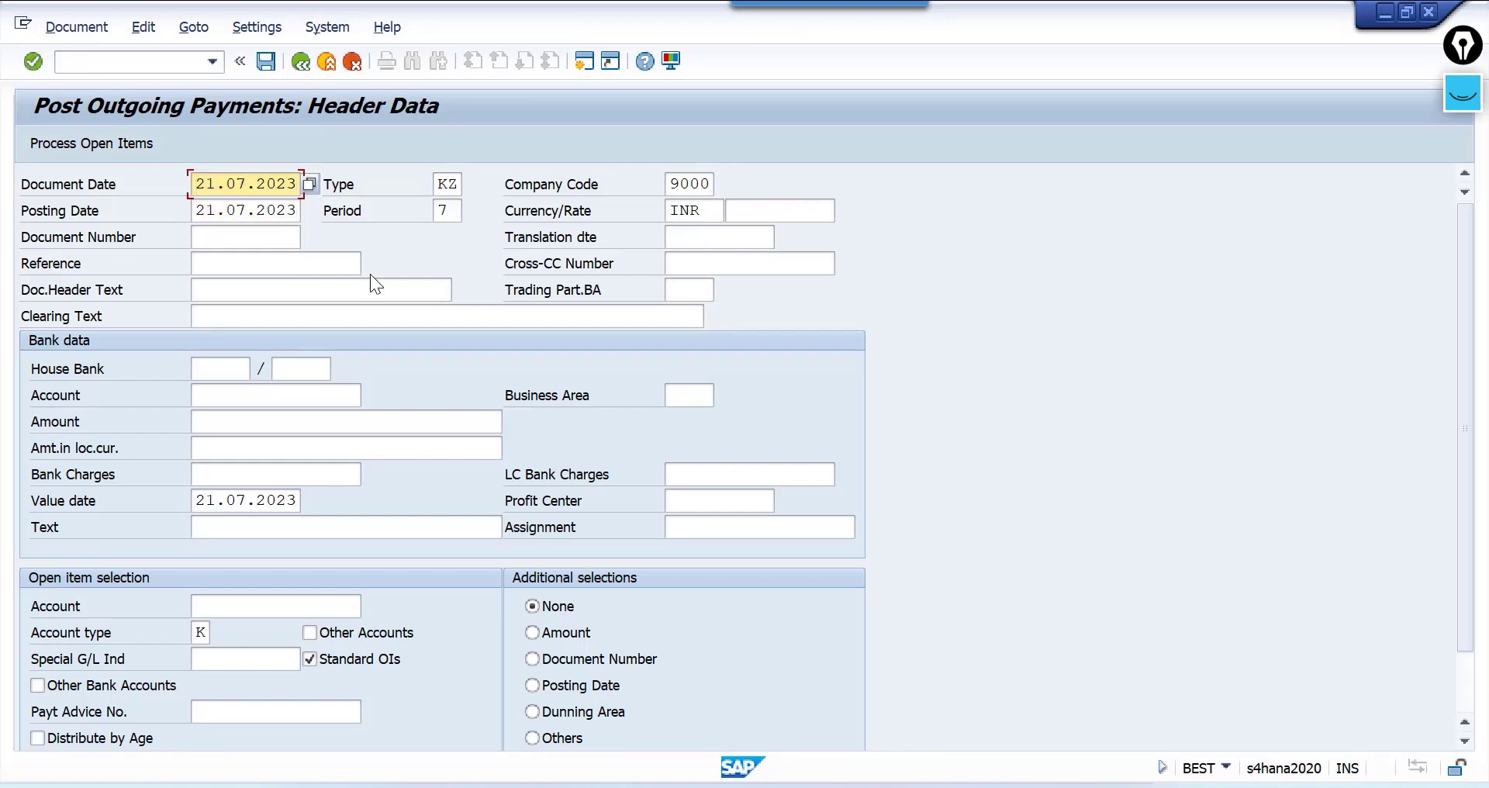
# Search the G/L accounts by the long text hdfc* and enter HDFC Bank A/c as the payment's bank account
pyautogui.click(254, 399)
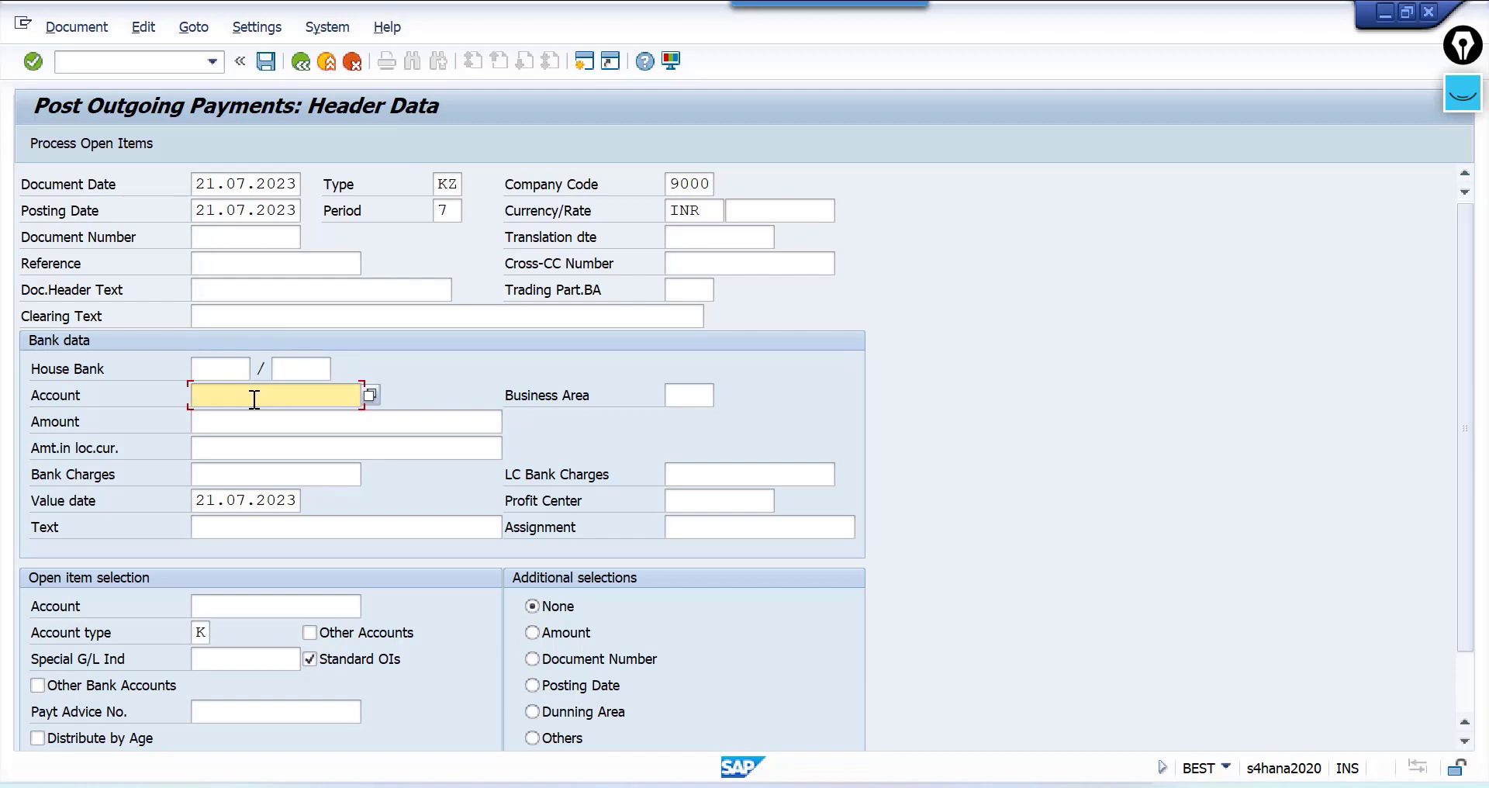
pyautogui.press('F4')
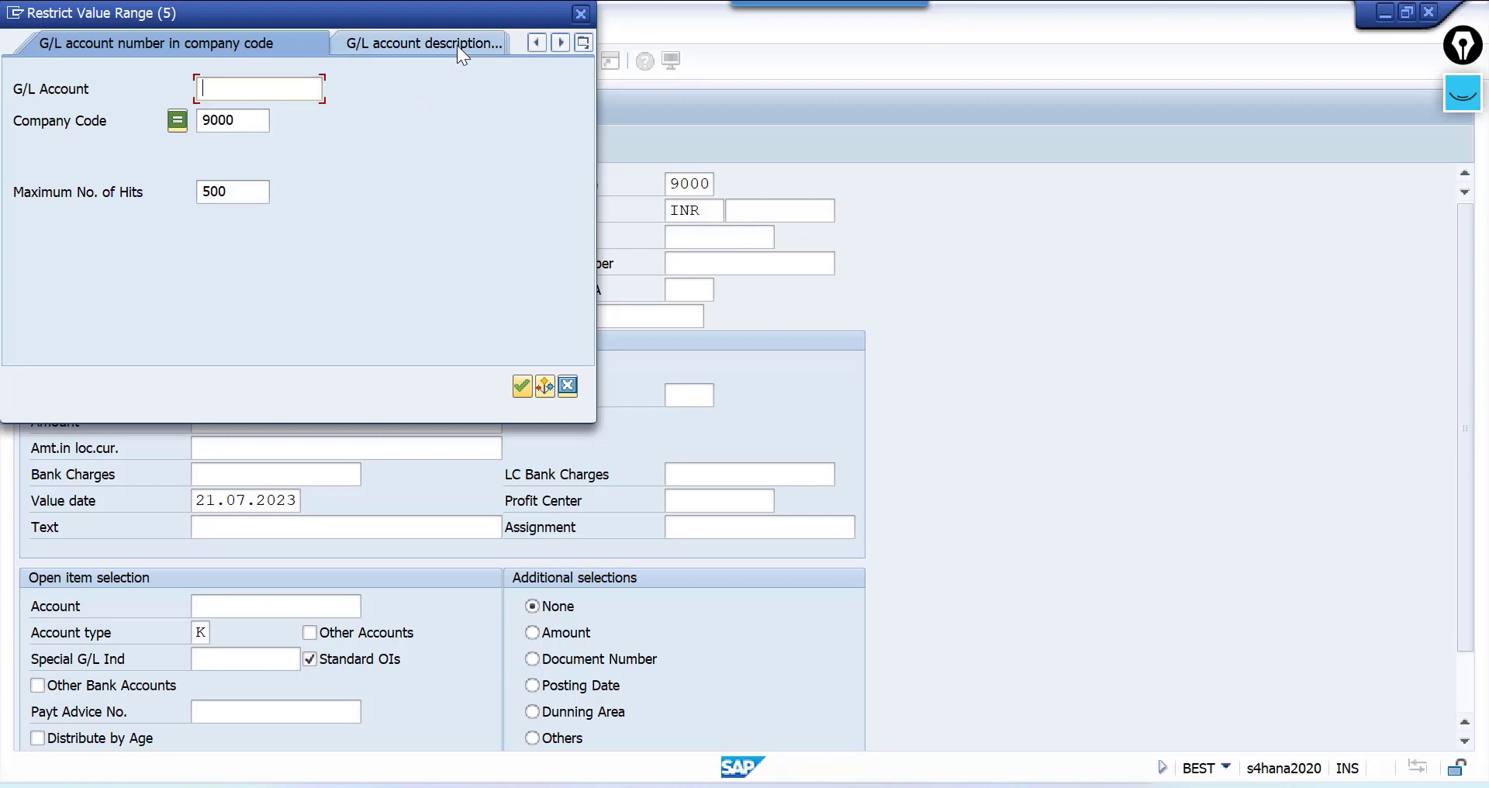
pyautogui.click(457, 45)
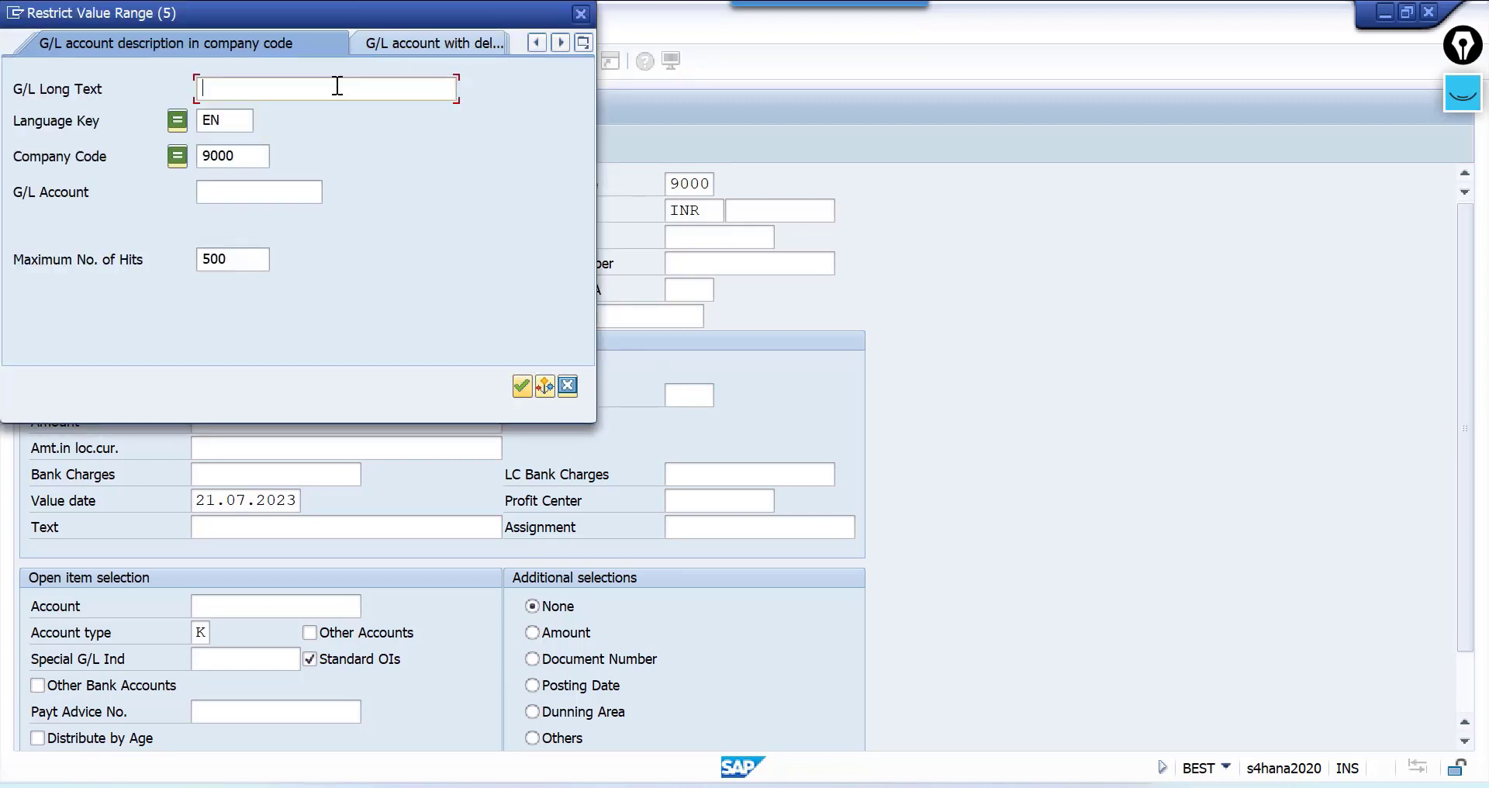
pyautogui.write('hdfc*')
pyautogui.press('Return')
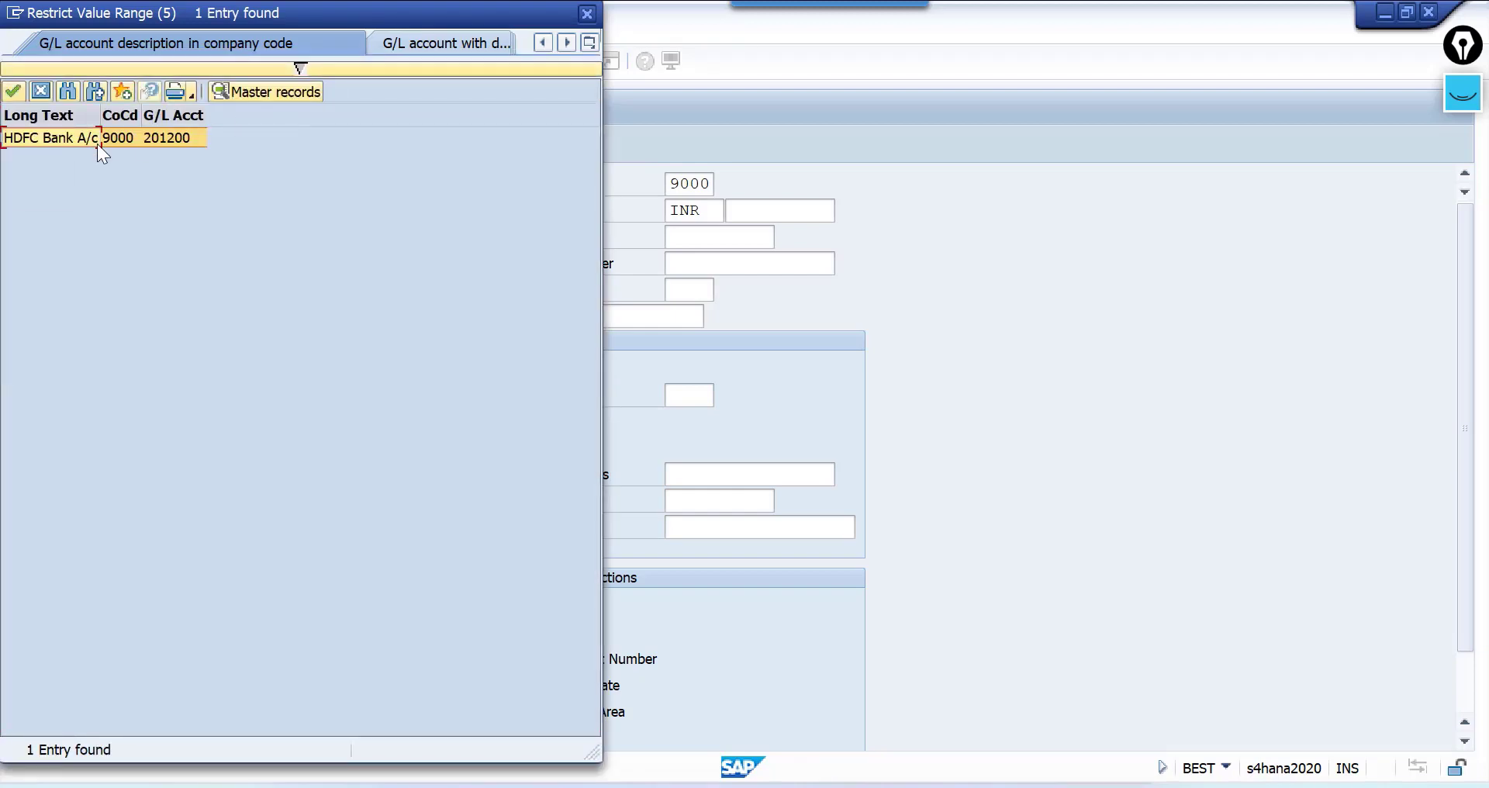
pyautogui.doubleClick(76, 136)
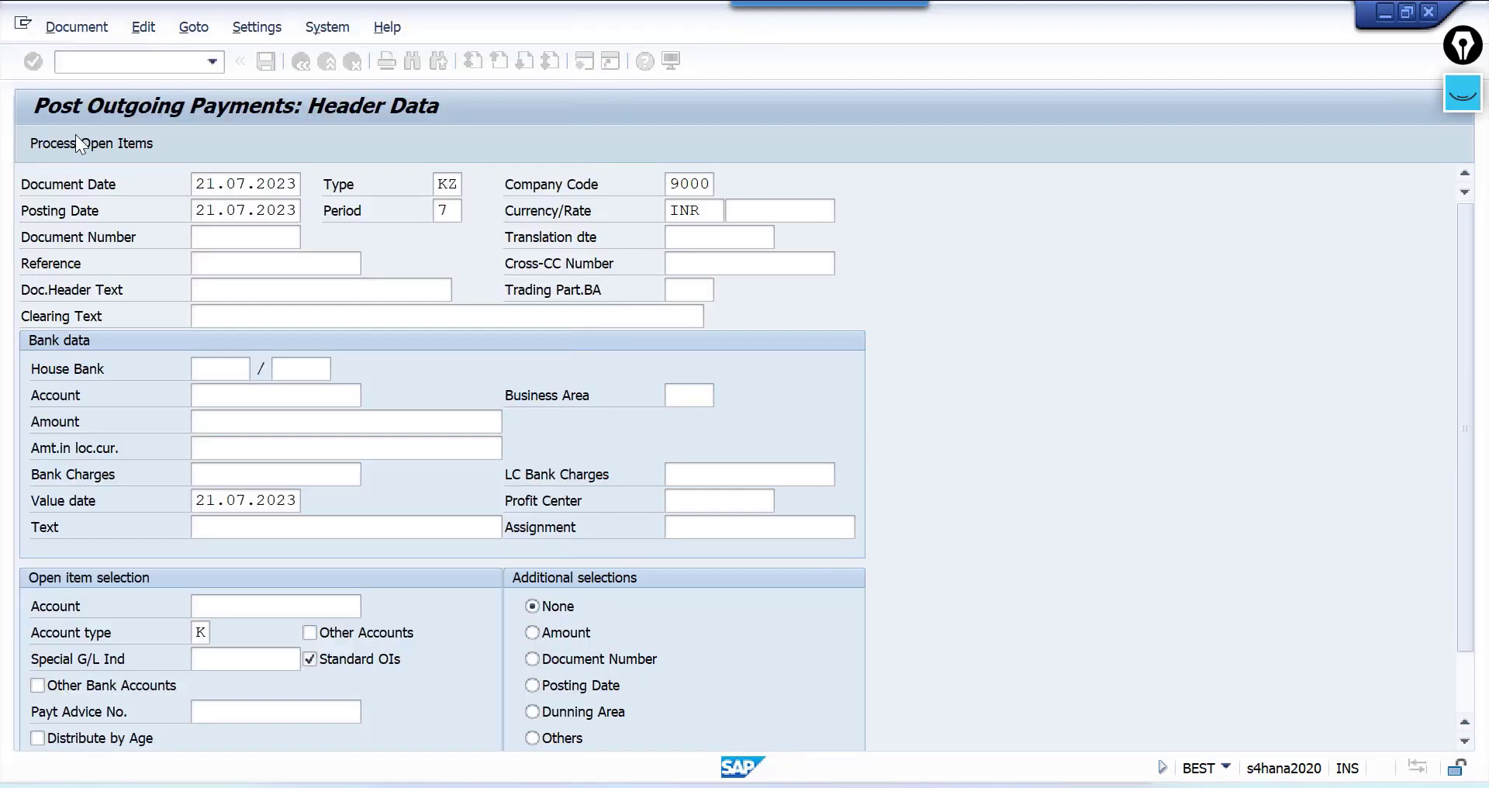
# Look up the discounted bank amount in ap.pdf and set the payment amount to 1045
pyautogui.click(268, 420)
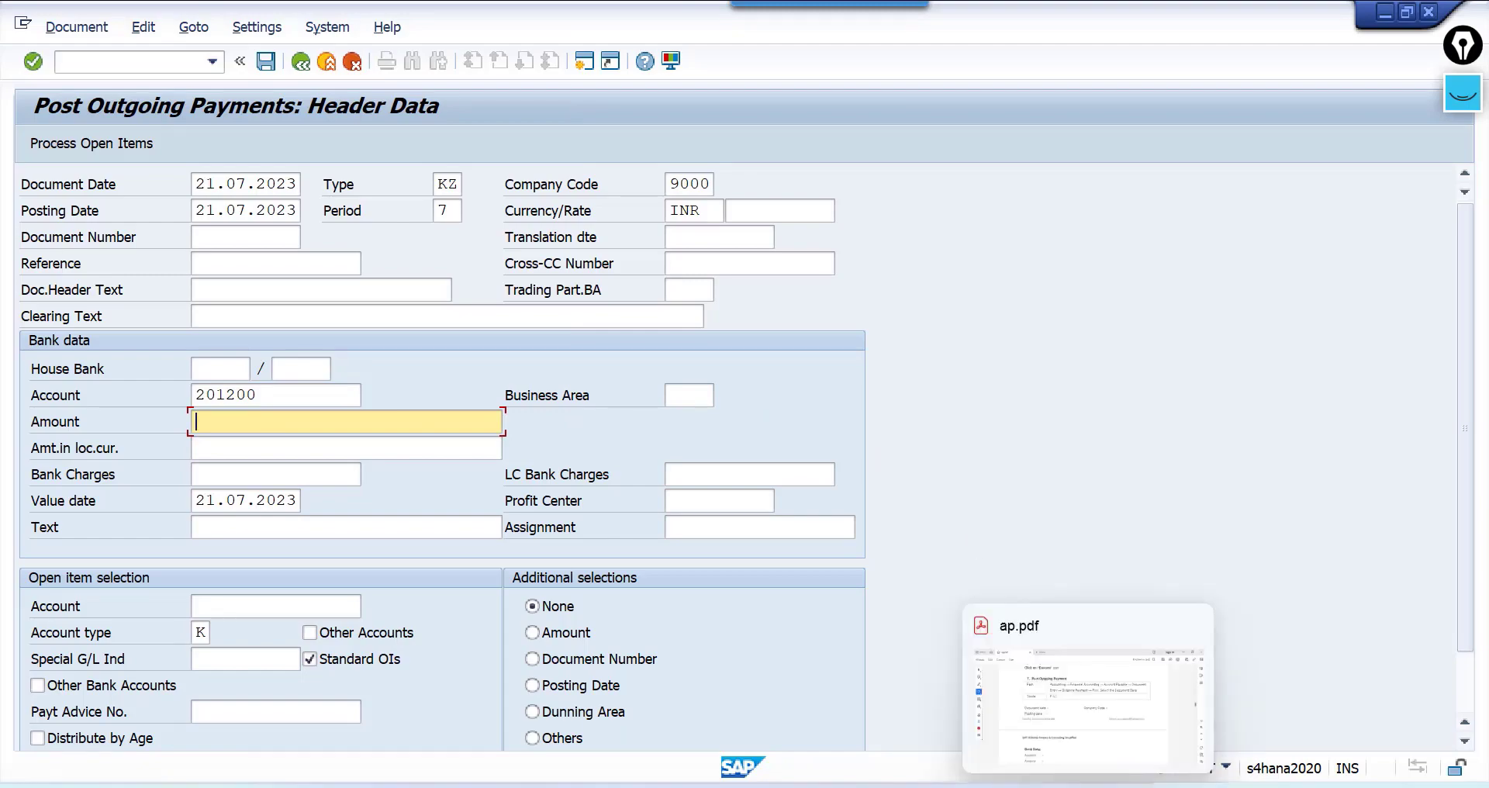
pyautogui.click(1091, 785)
pyautogui.scroll(3, 930, 511)
pyautogui.scroll(15, 930, 511)
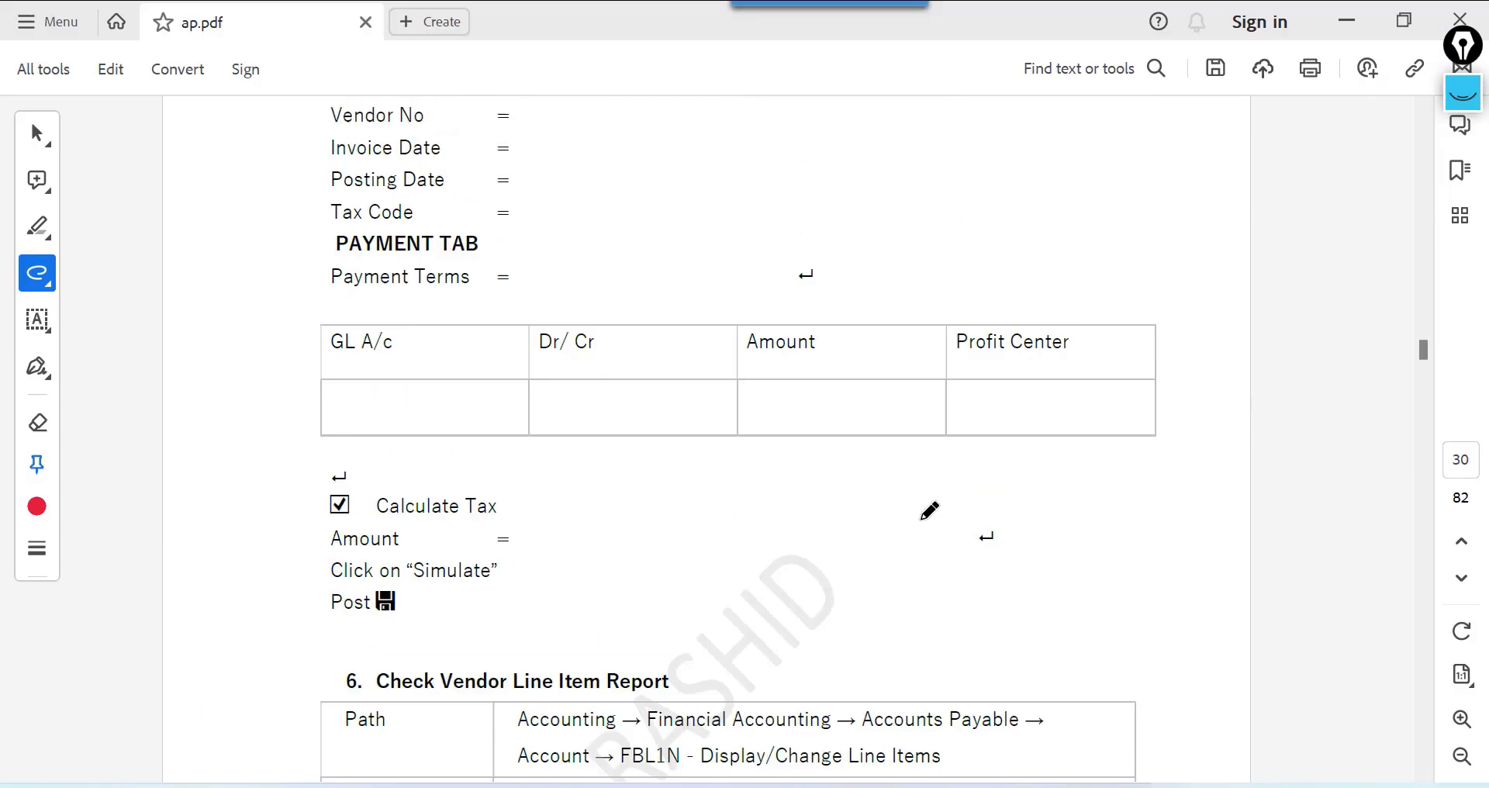
pyautogui.scroll(15, 930, 511)
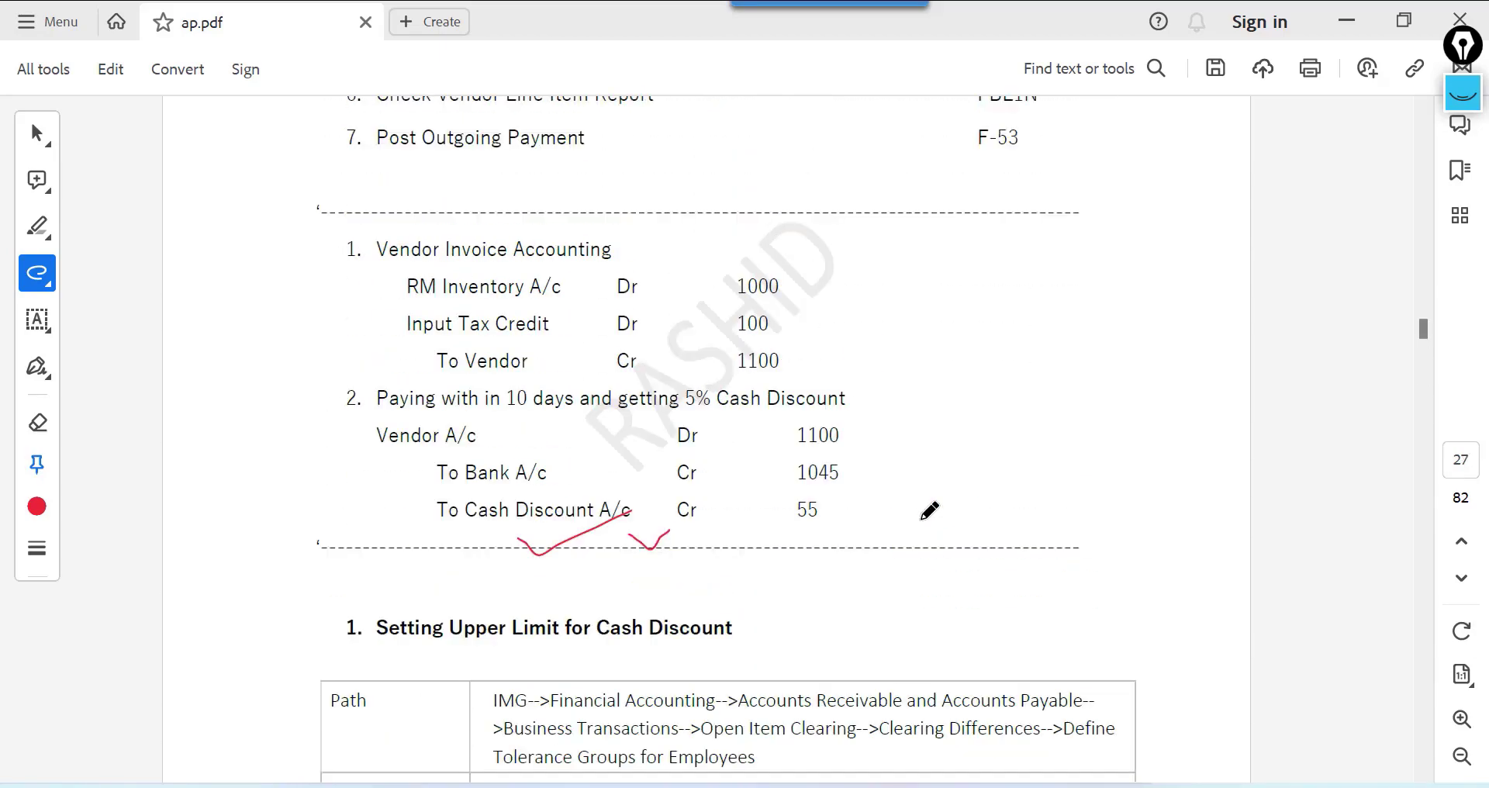
pyautogui.hotkey('alt', 'Tab')
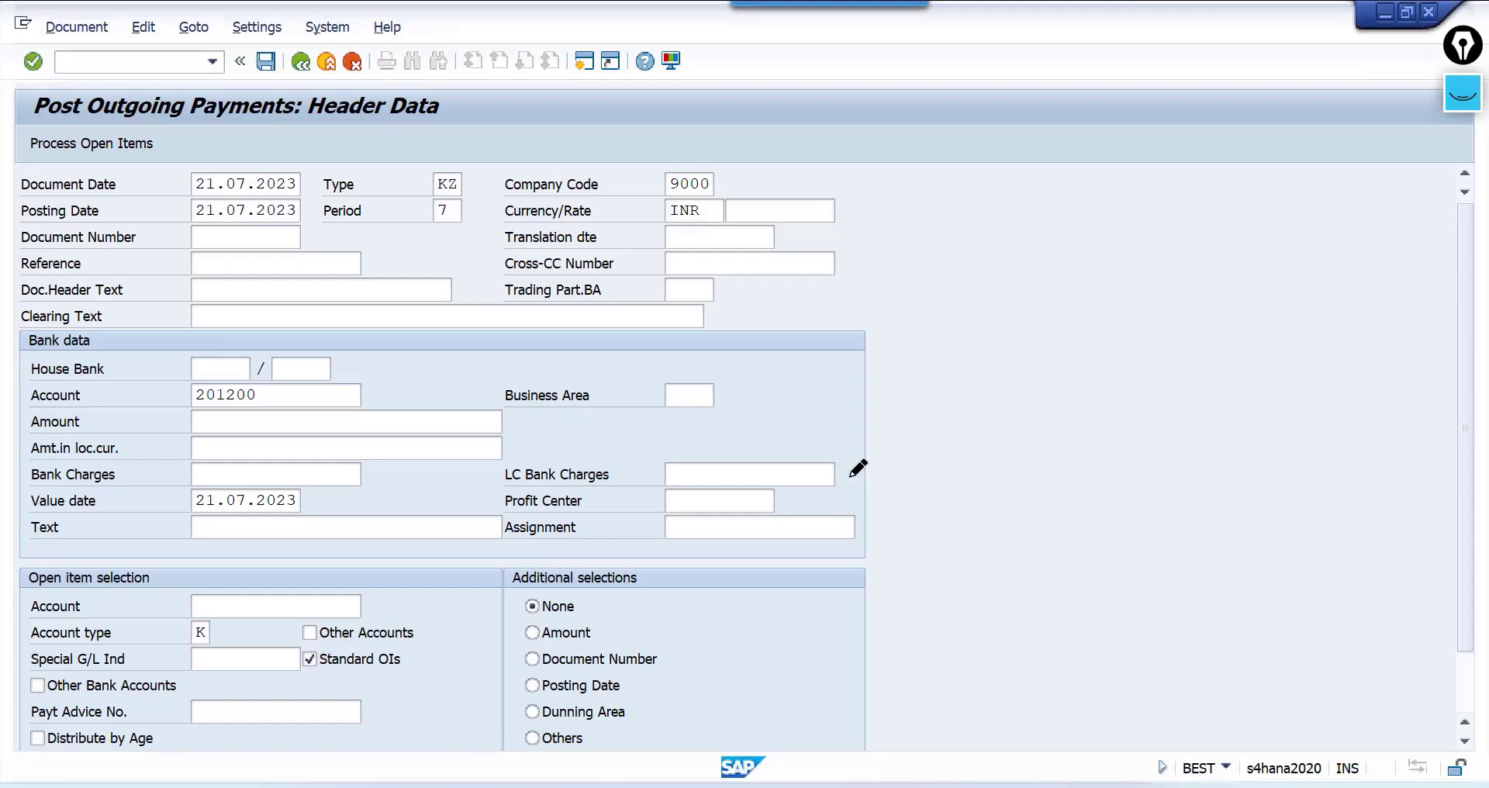
pyautogui.write('1045')
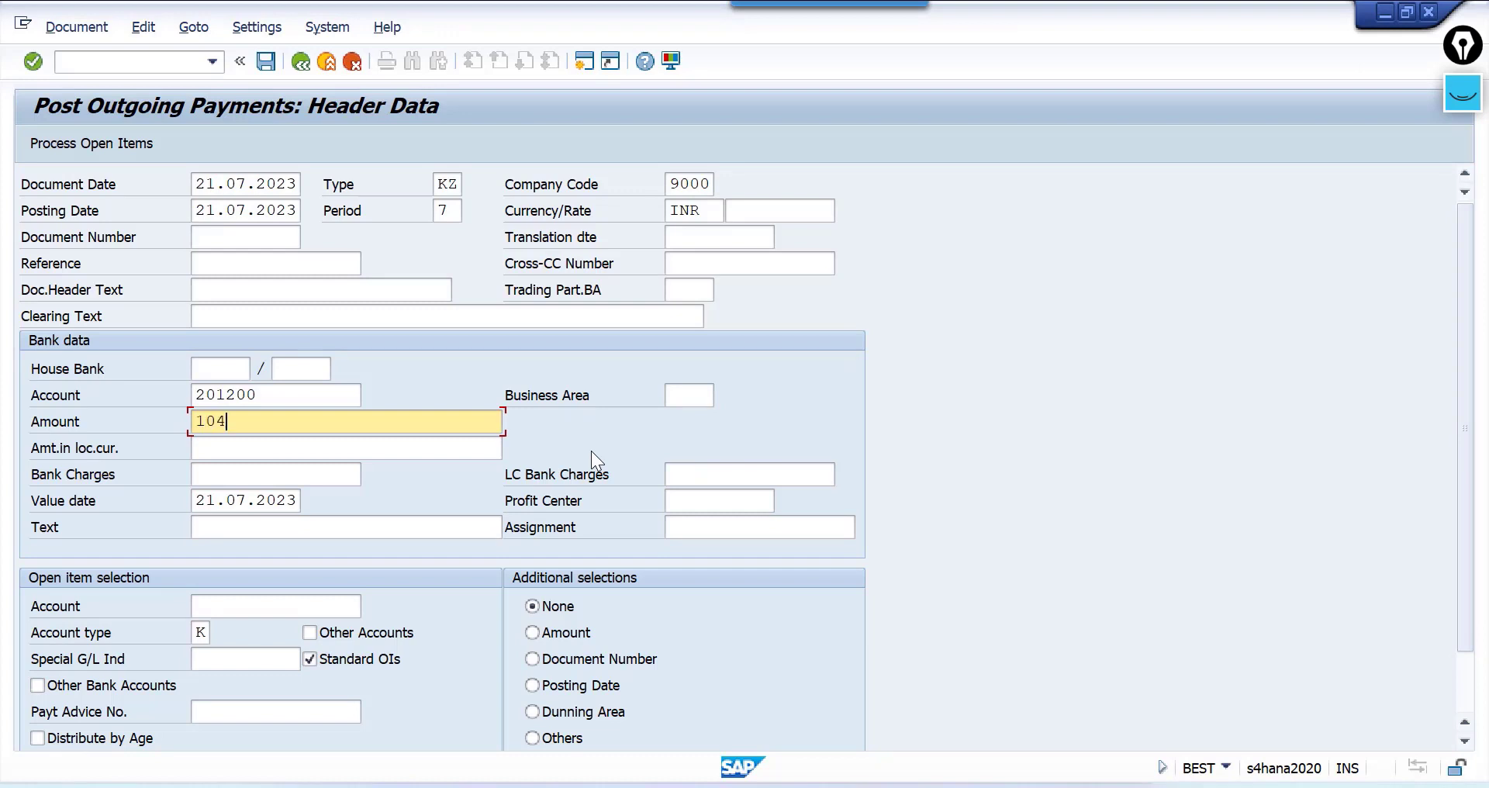
# Load vendor xyz ltd's open items, deactivate the item dated 19.07.2023, and check the entered and not assigned amounts
pyautogui.click(299, 605)
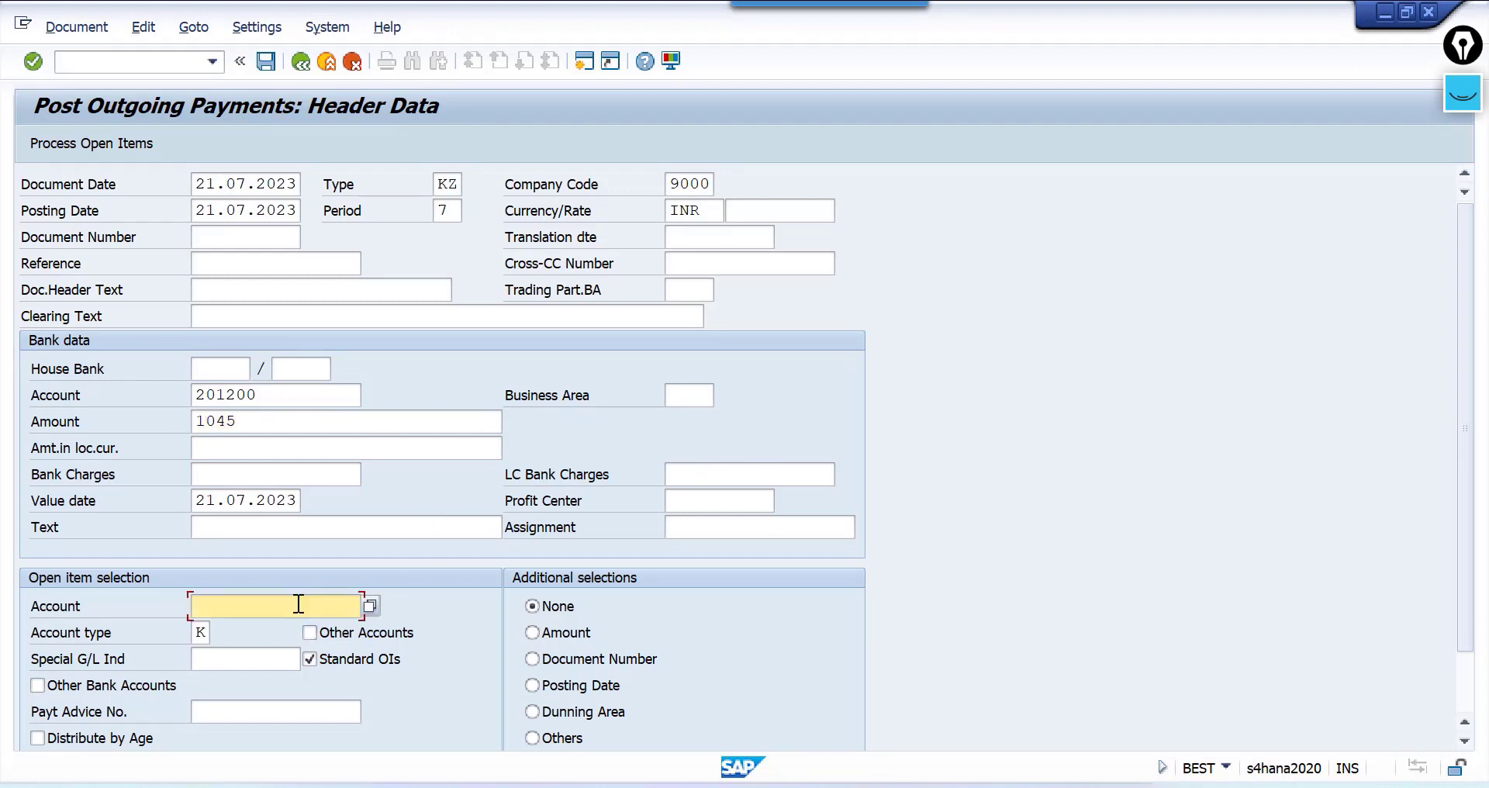
pyautogui.write('300000')
pyautogui.click(119, 146)
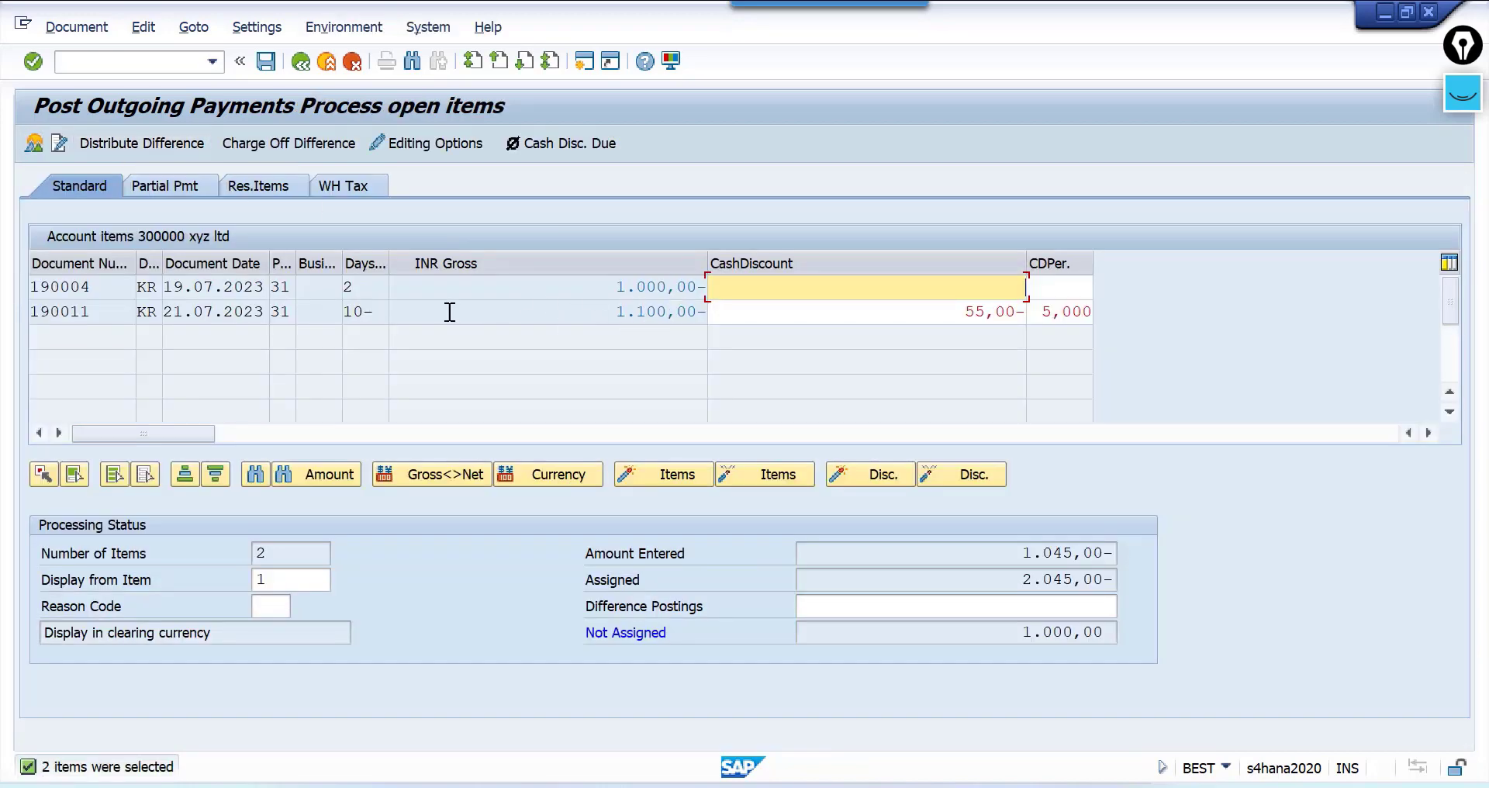
pyautogui.doubleClick(661, 290)
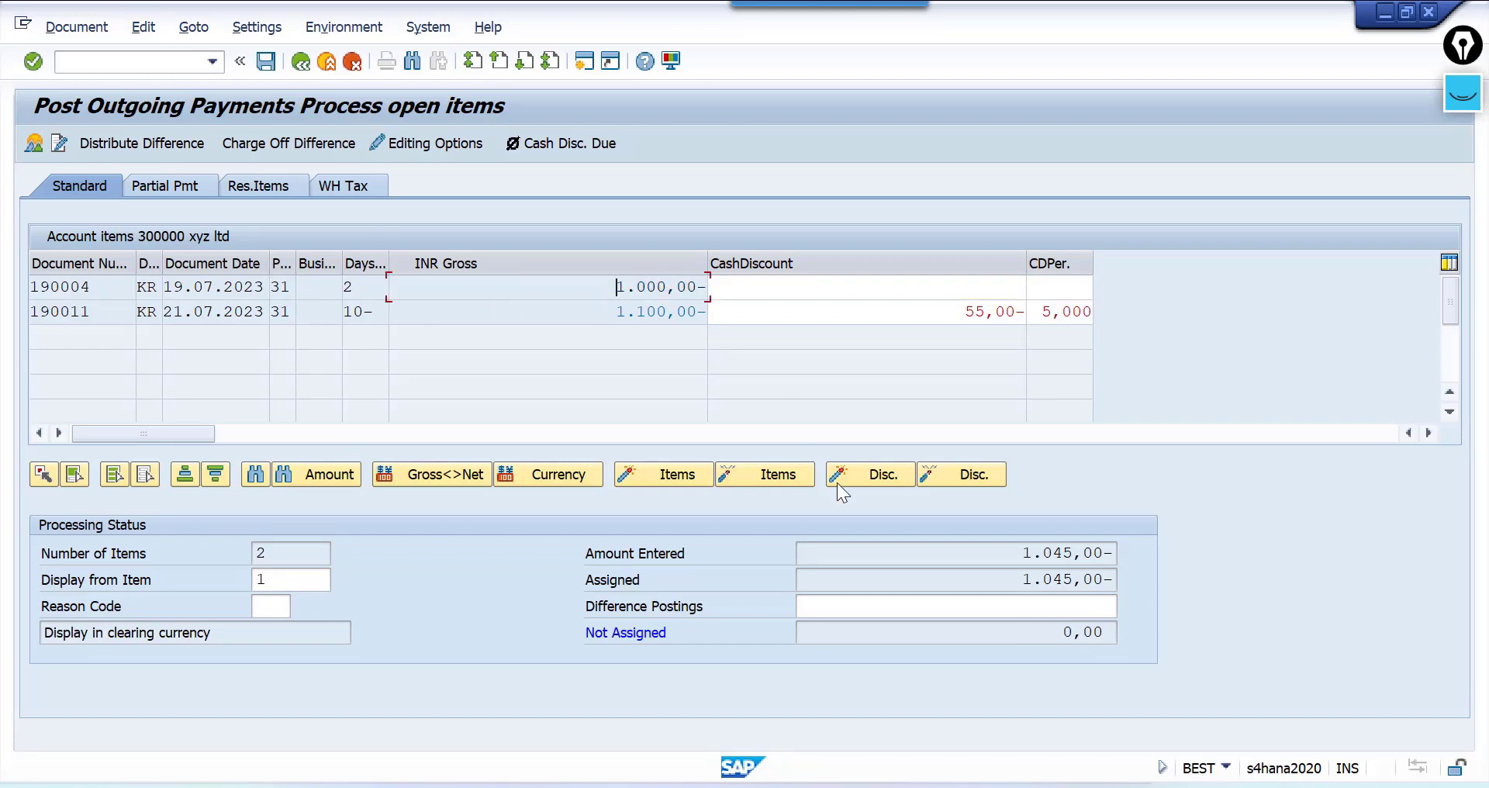
pyautogui.click(1020, 561)
pyautogui.moveTo(1024, 631); pyautogui.dragTo(1250, 615)
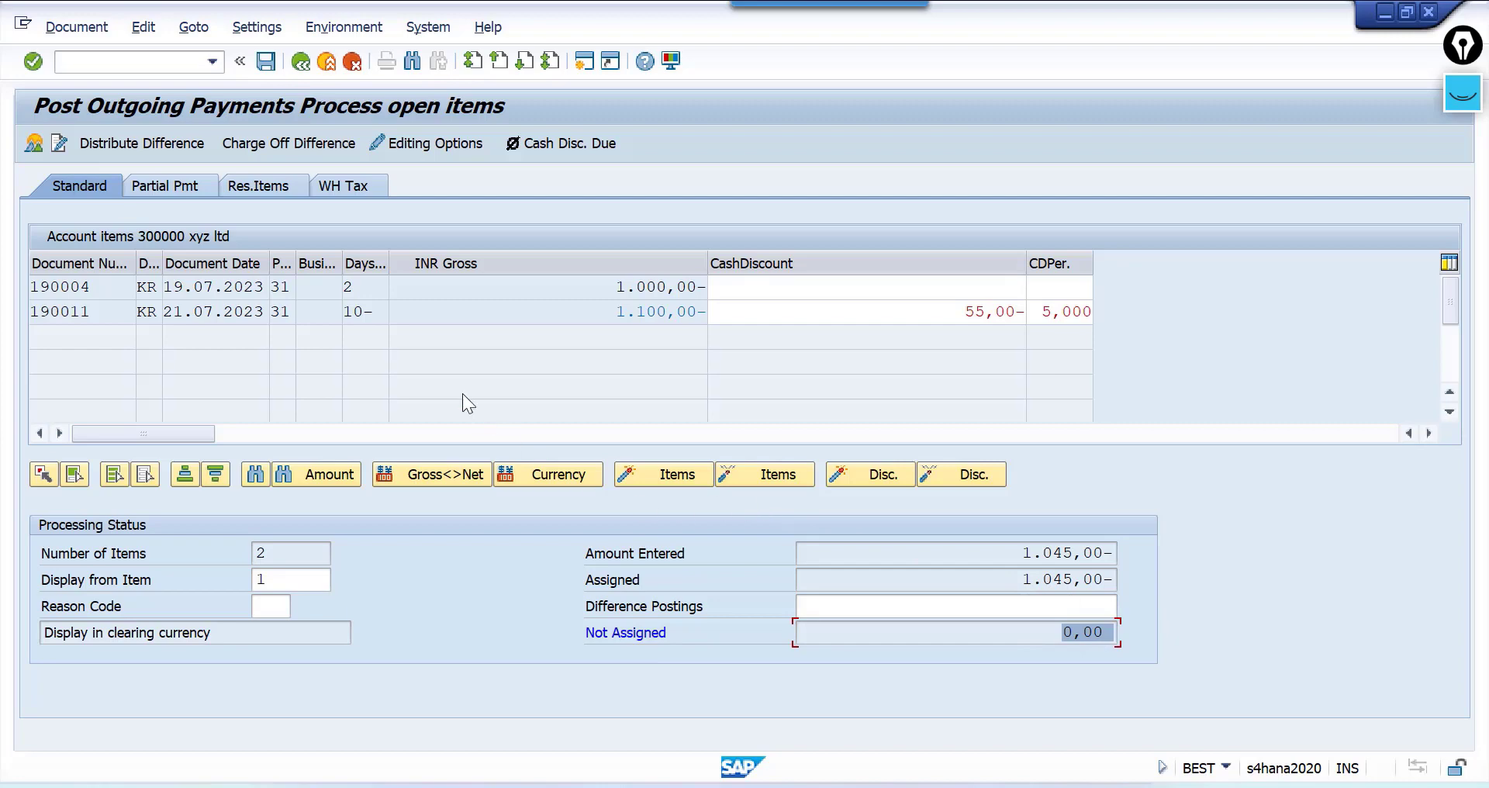
# Simulate the outgoing payment and review the Cash Discount a/c line and the posting date
pyautogui.click(91, 37)
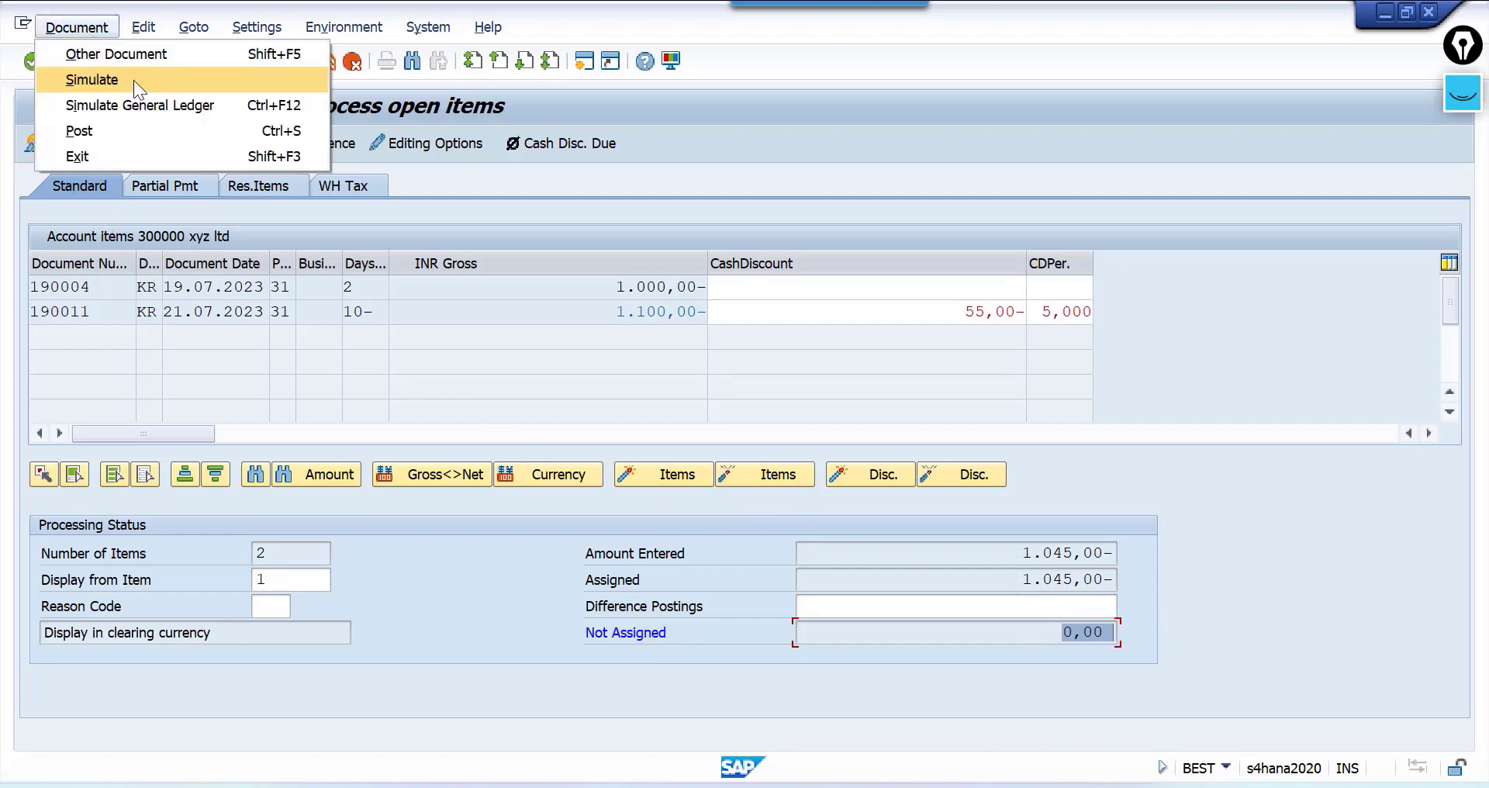
pyautogui.click(133, 80)
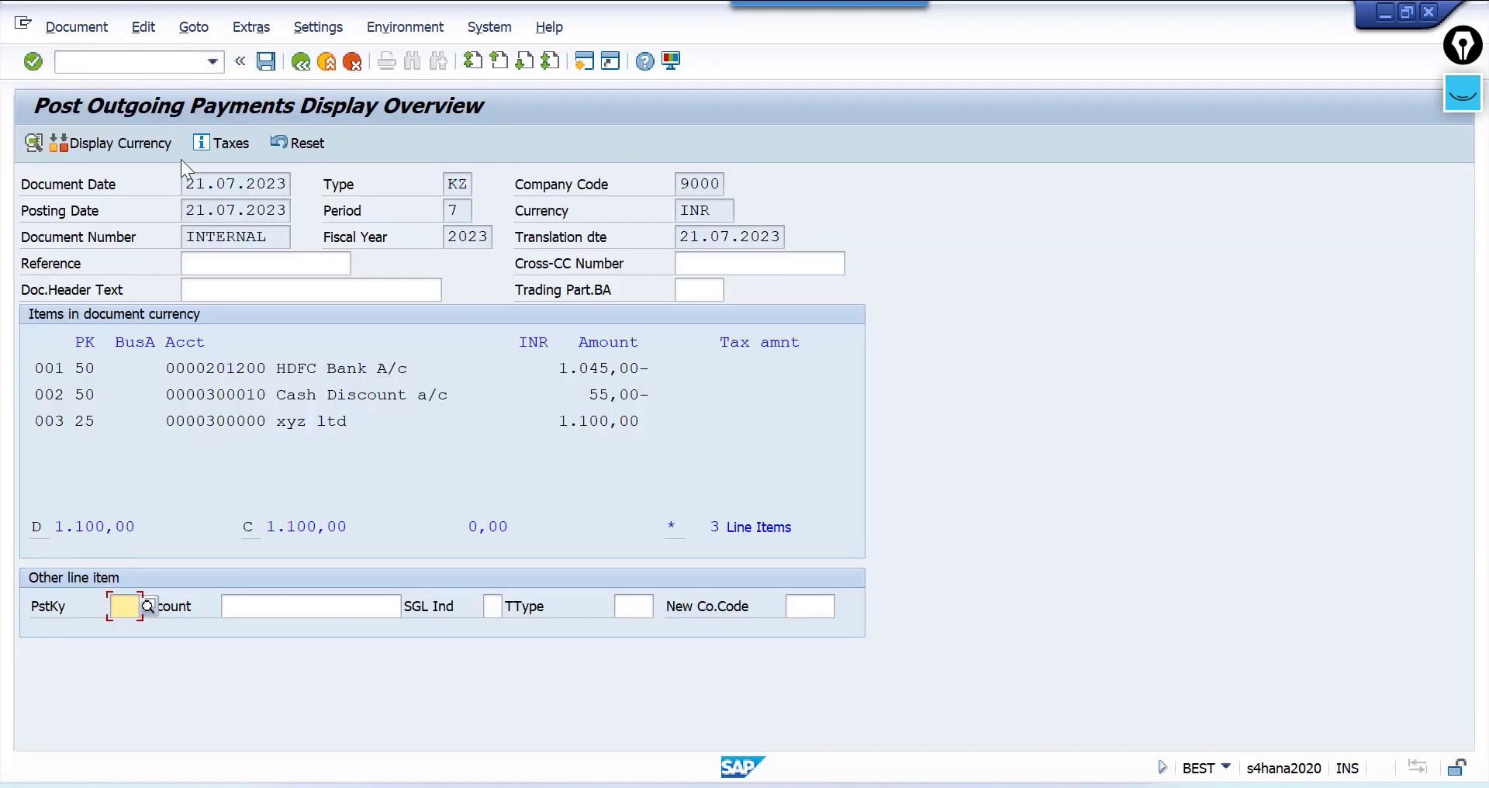
pyautogui.moveTo(271, 395); pyautogui.dragTo(490, 397)
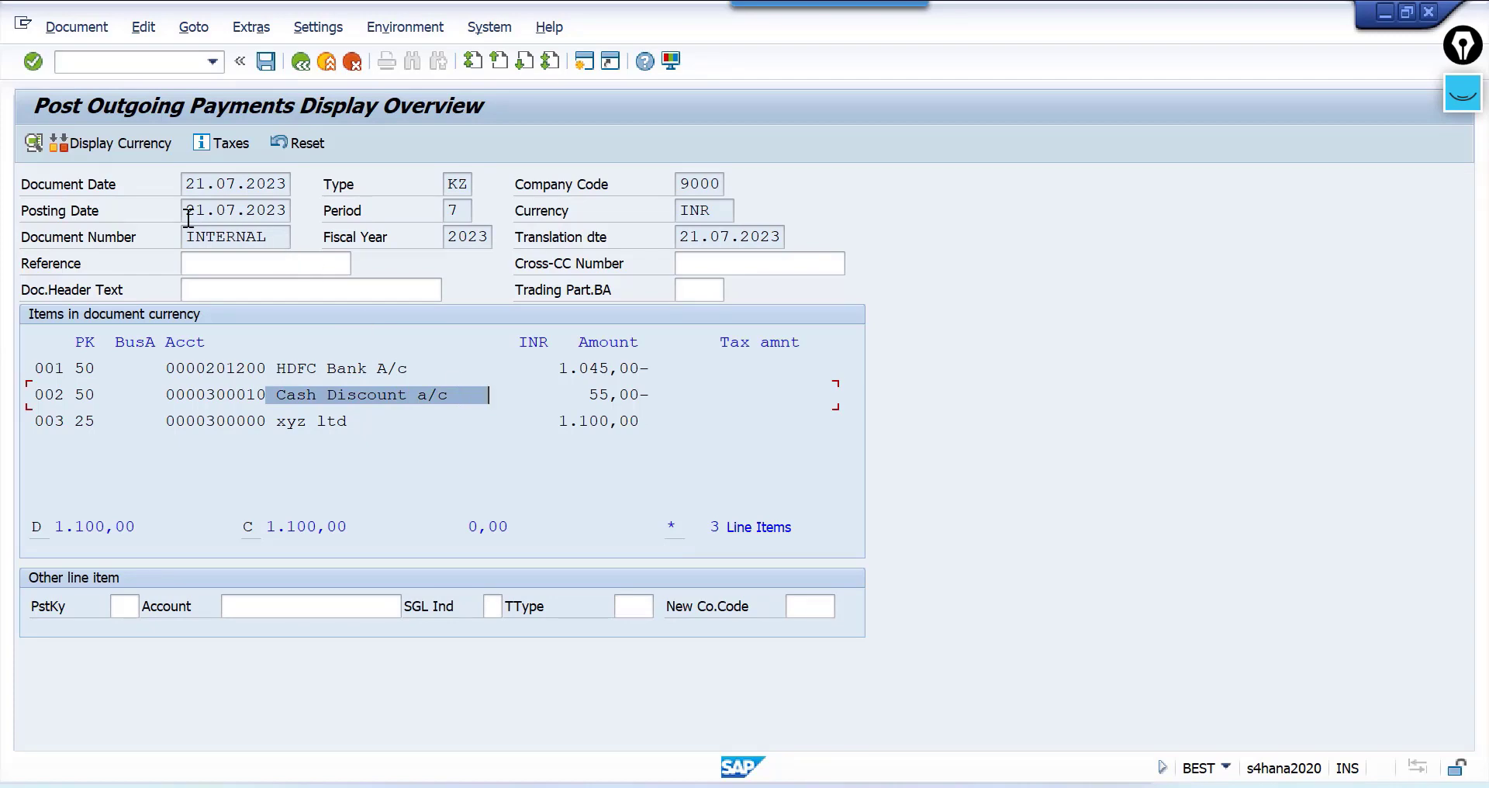
pyautogui.moveTo(186, 217); pyautogui.dragTo(493, 245)
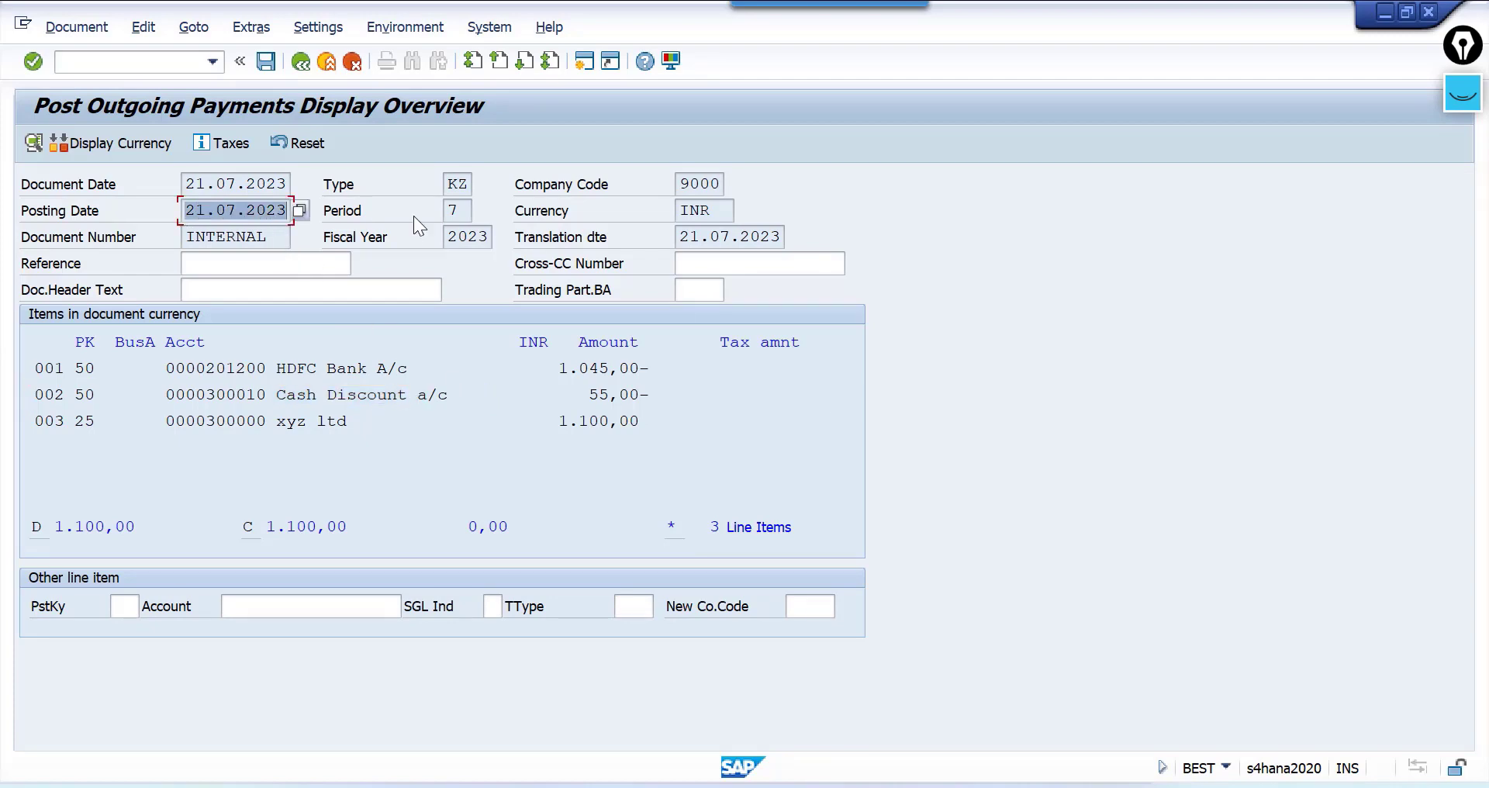
# Restart transaction F-53 and set both the document date and the posting date to 31.07.2023
pyautogui.click(136, 62)
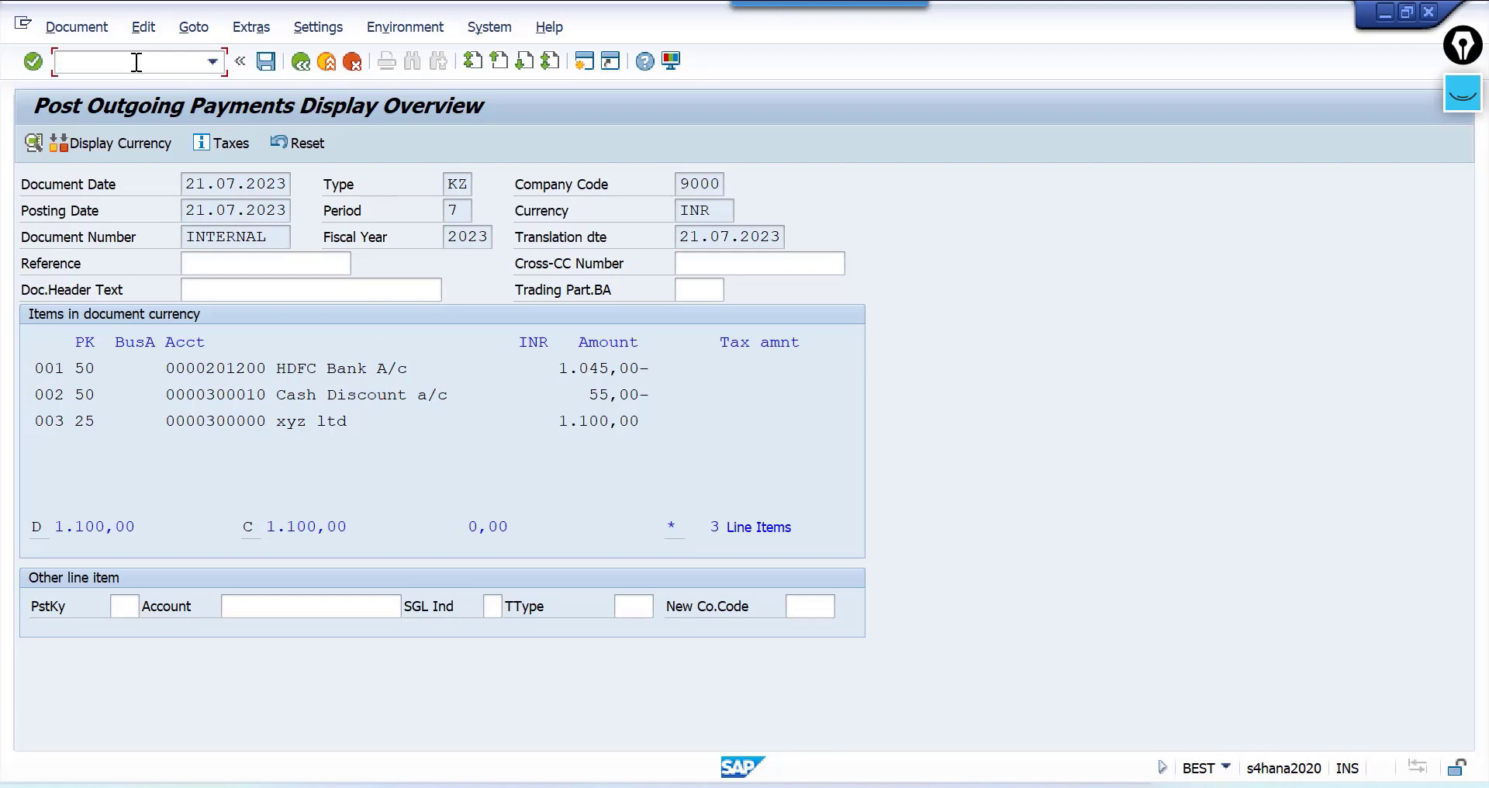
pyautogui.write('/n f-53')
pyautogui.press('Return')
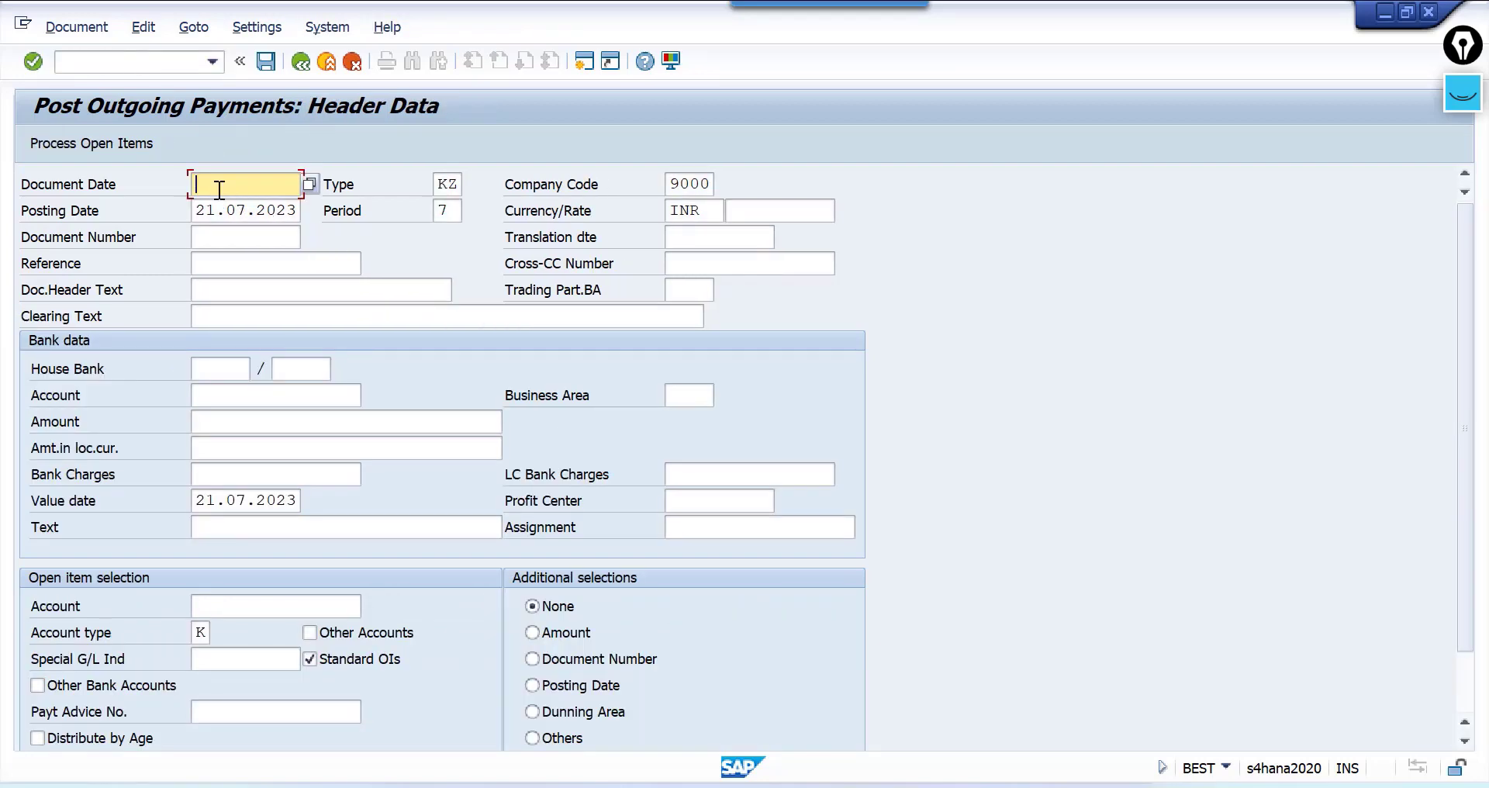
pyautogui.write('31072022')
pyautogui.press('BackSpace')
pyautogui.write('3')
pyautogui.moveTo(290, 184); pyautogui.dragTo(135, 183)
pyautogui.hotkey('ctrl', 'c')
pyautogui.moveTo(193, 211); pyautogui.dragTo(396, 218)
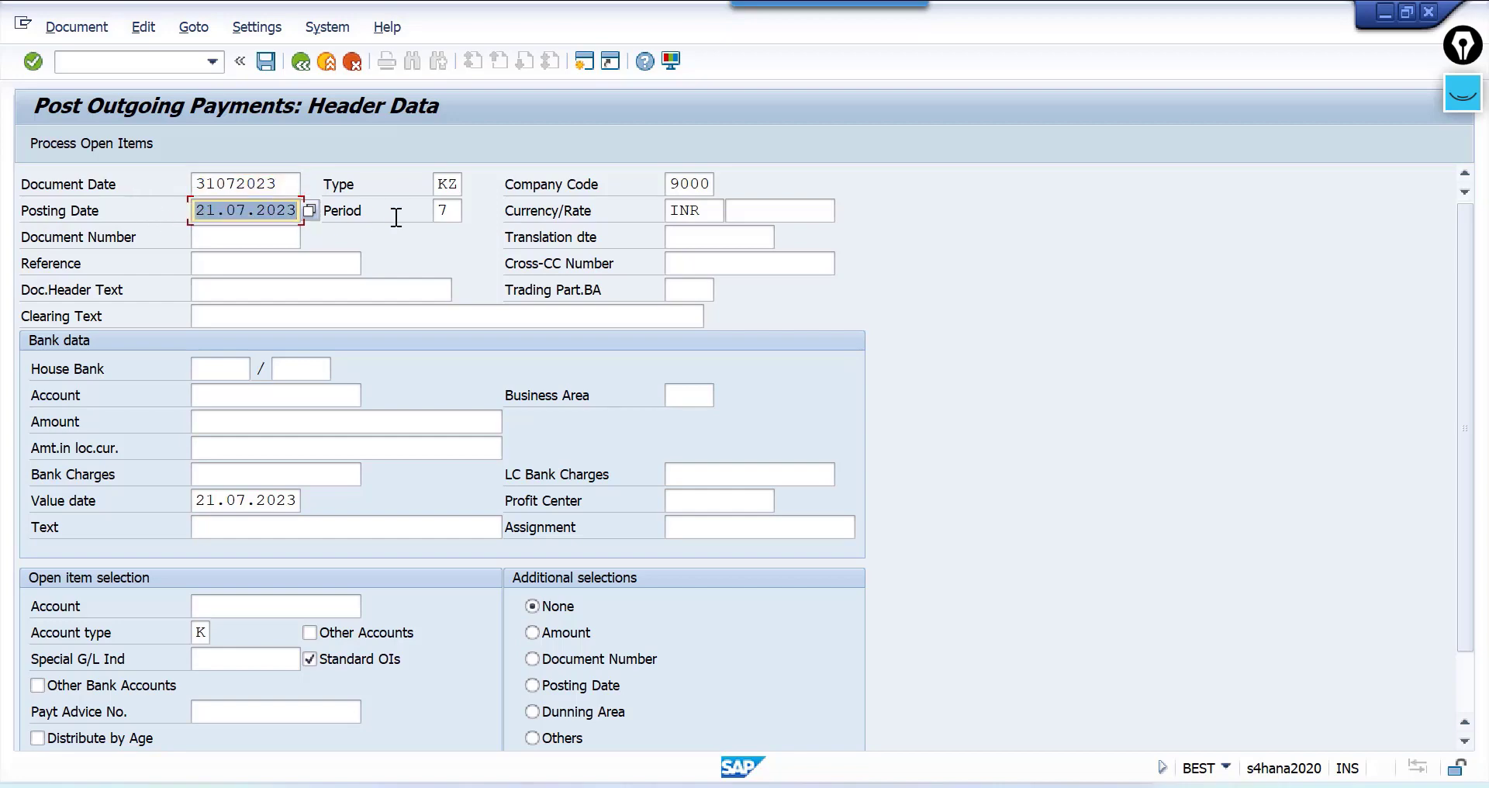
pyautogui.hotkey('ctrl', 'v')
# Enter the HDFC Bank A/c G/L account in the bank data with an amount of 1045
pyautogui.click(258, 397)
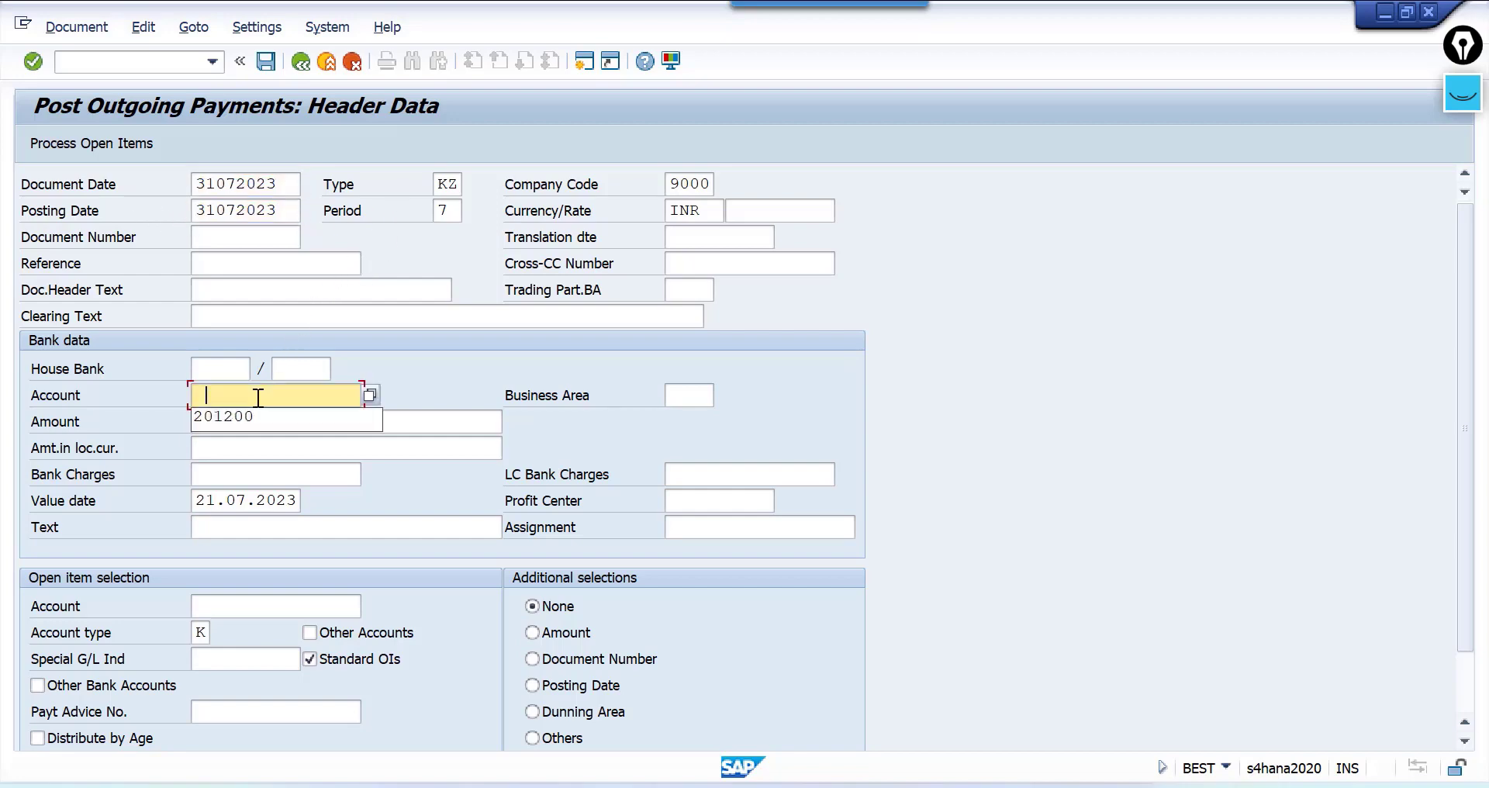
pyautogui.press('Down')
pyautogui.press('Return')
pyautogui.press('Tab')
pyautogui.press('Tab')
pyautogui.press('Down')
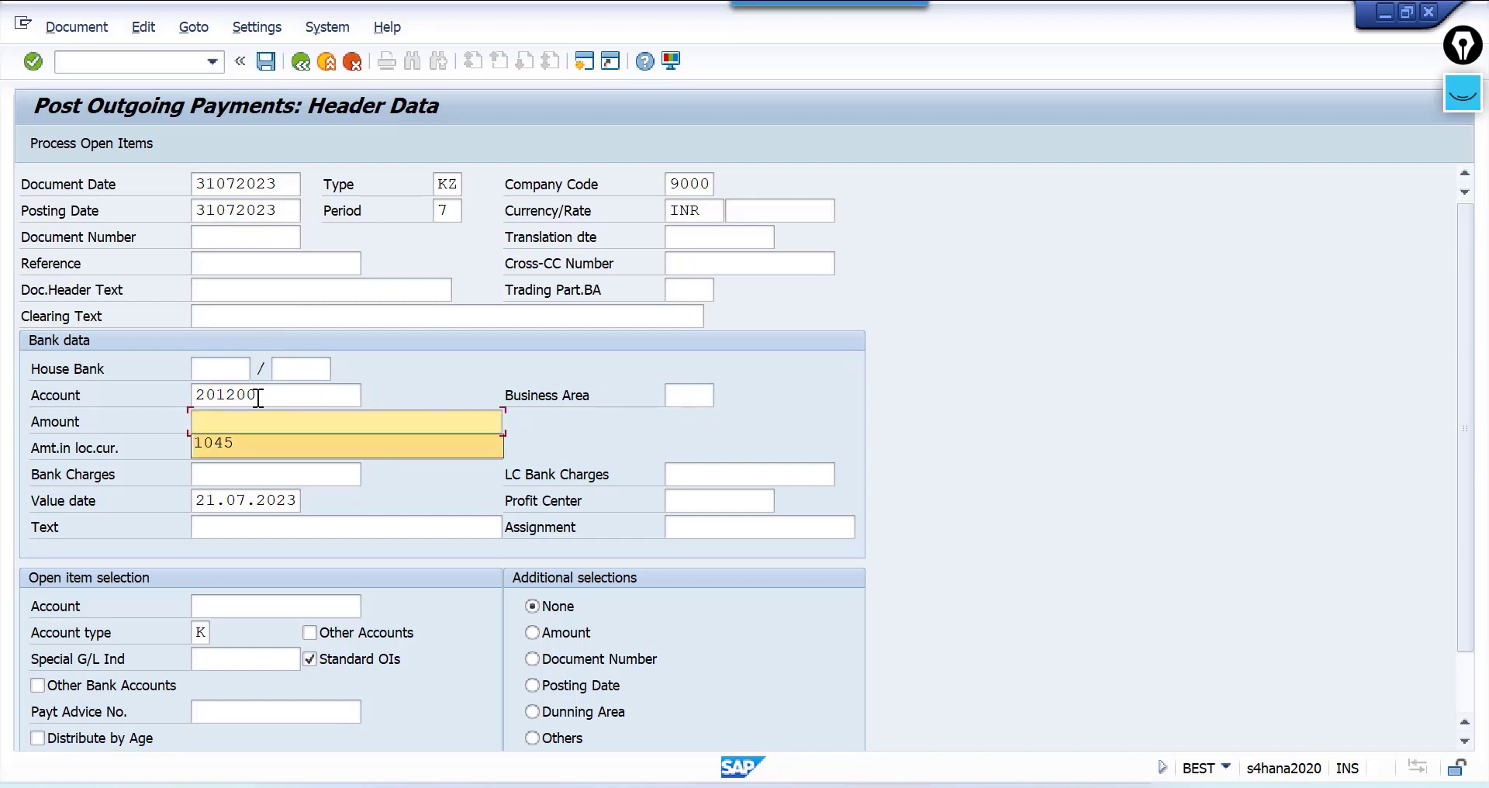
pyautogui.press('Return')
# Load the open items of vendor xyz ltd and deactivate the 1.000,00 item dated 19.07.2023
pyautogui.click(293, 608)
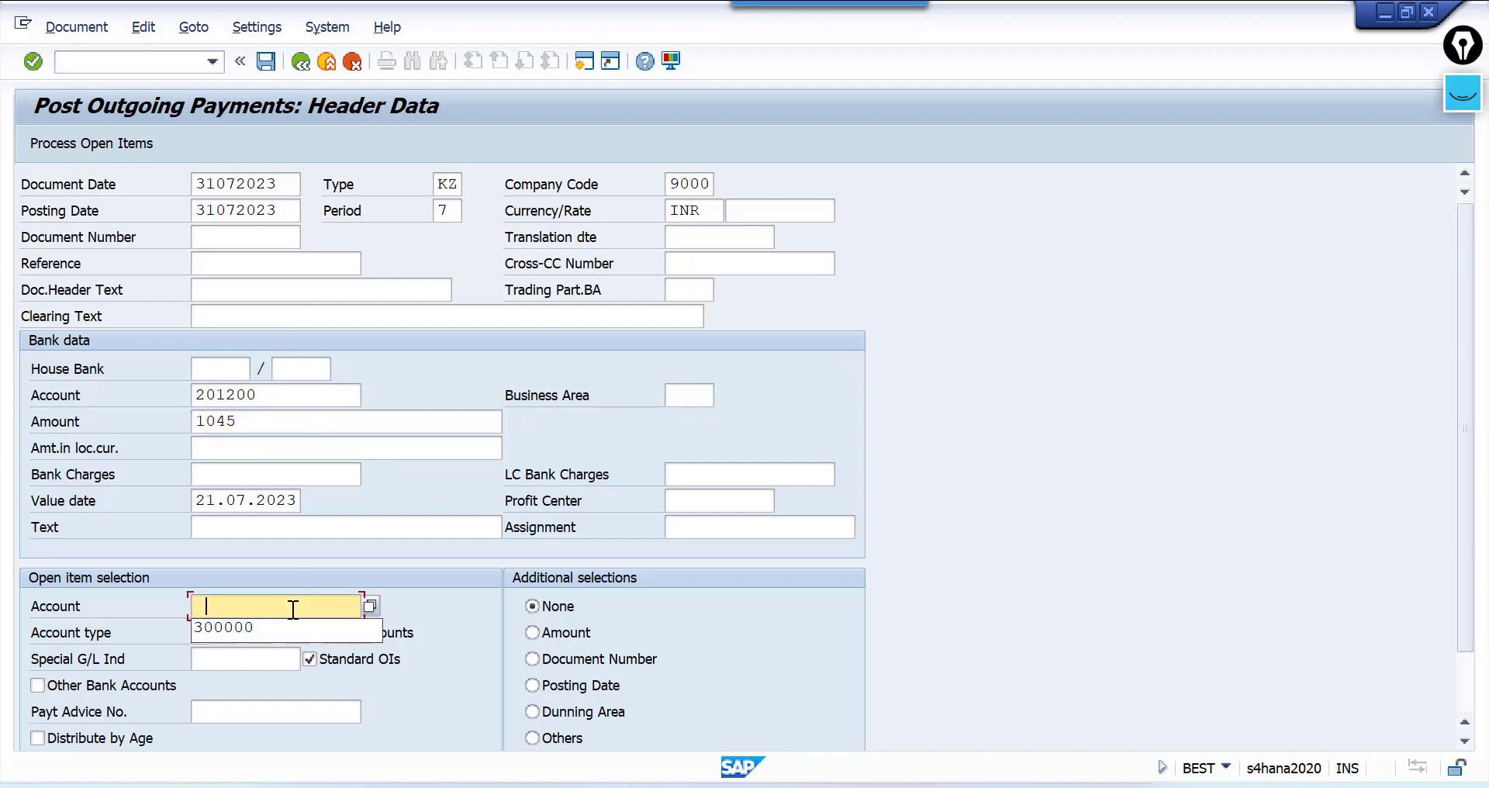
pyautogui.press('Down')
pyautogui.press('Return')
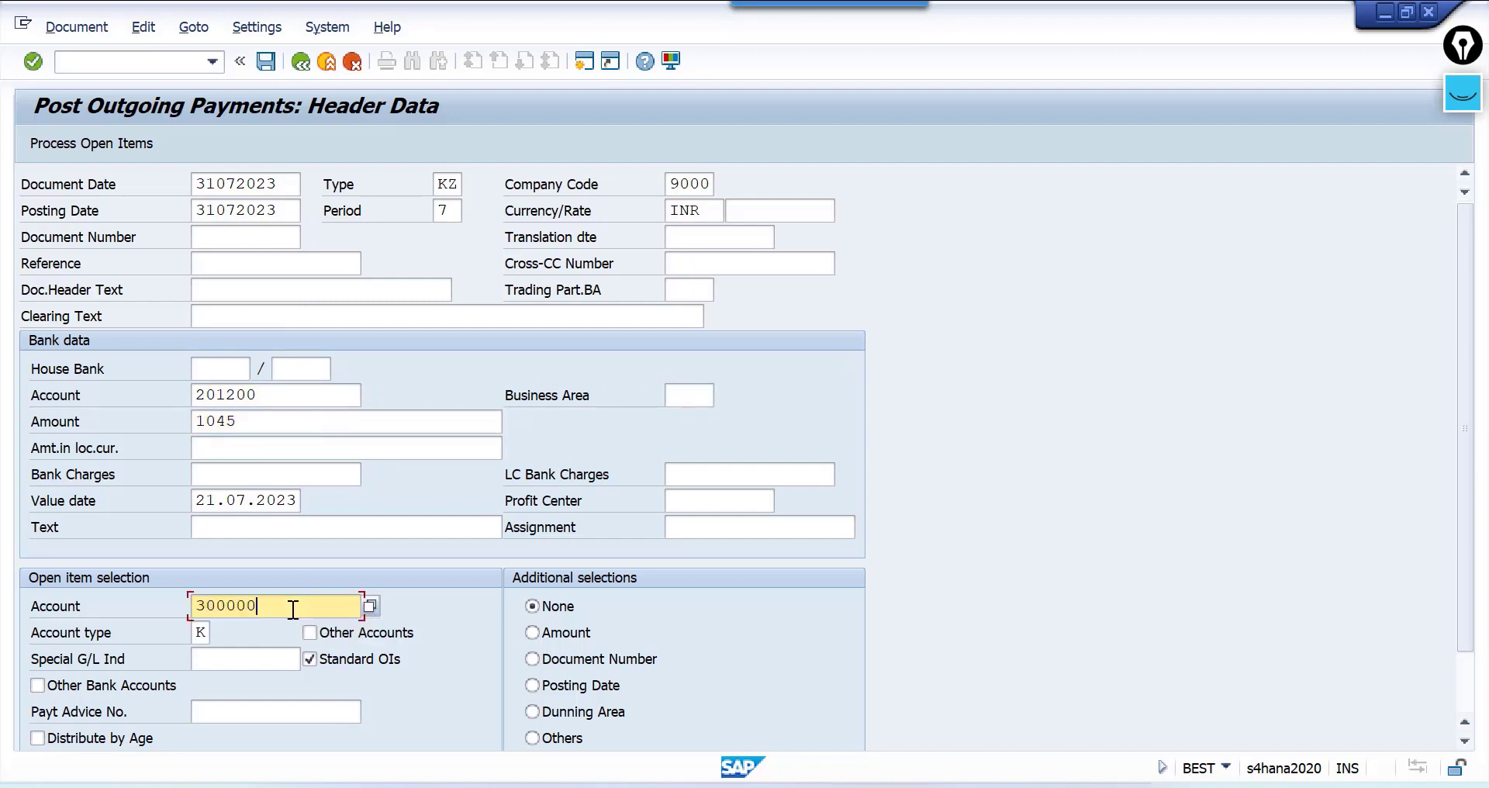
pyautogui.click(118, 146)
pyautogui.press('Return')
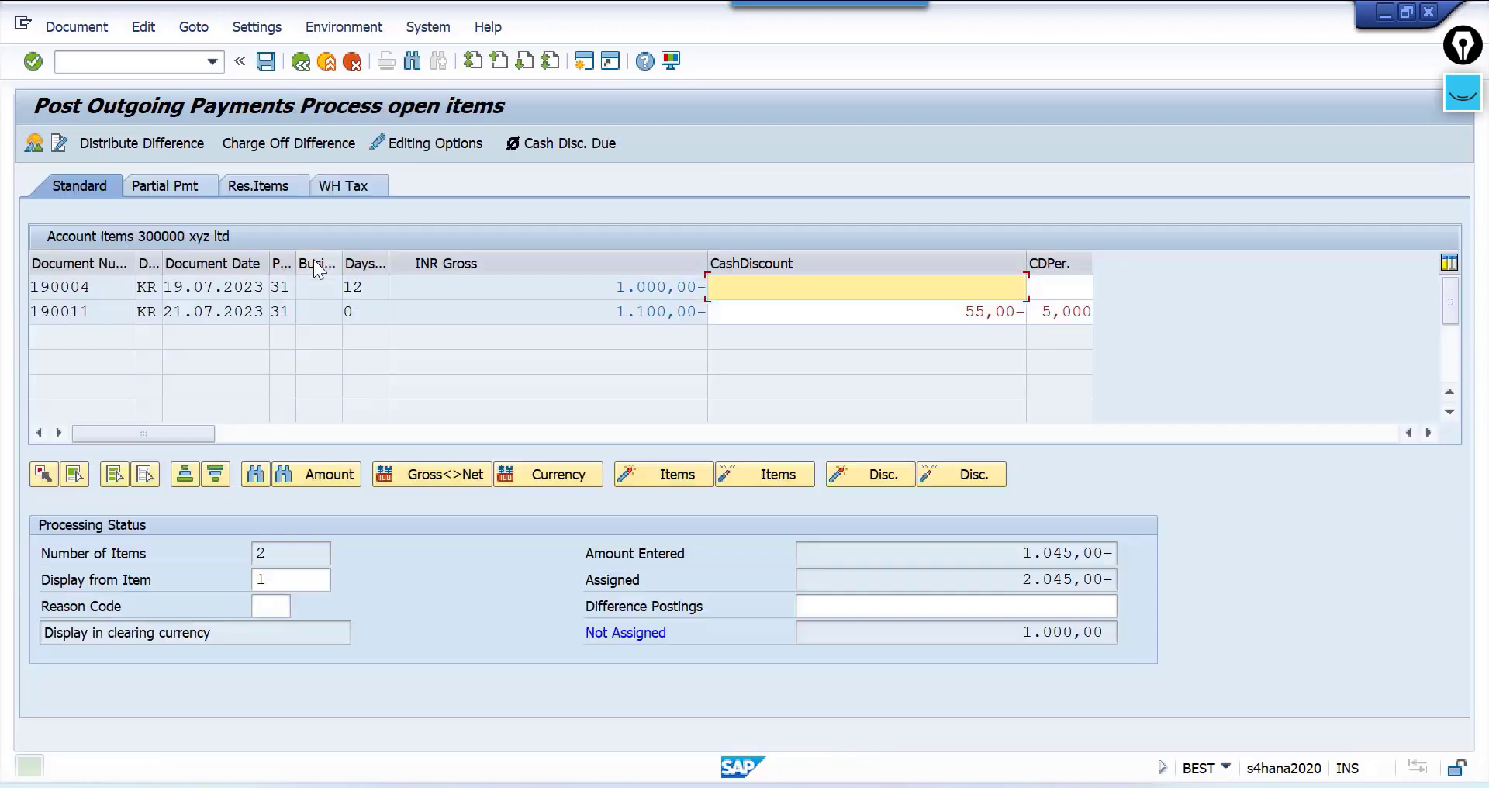
pyautogui.doubleClick(525, 286)
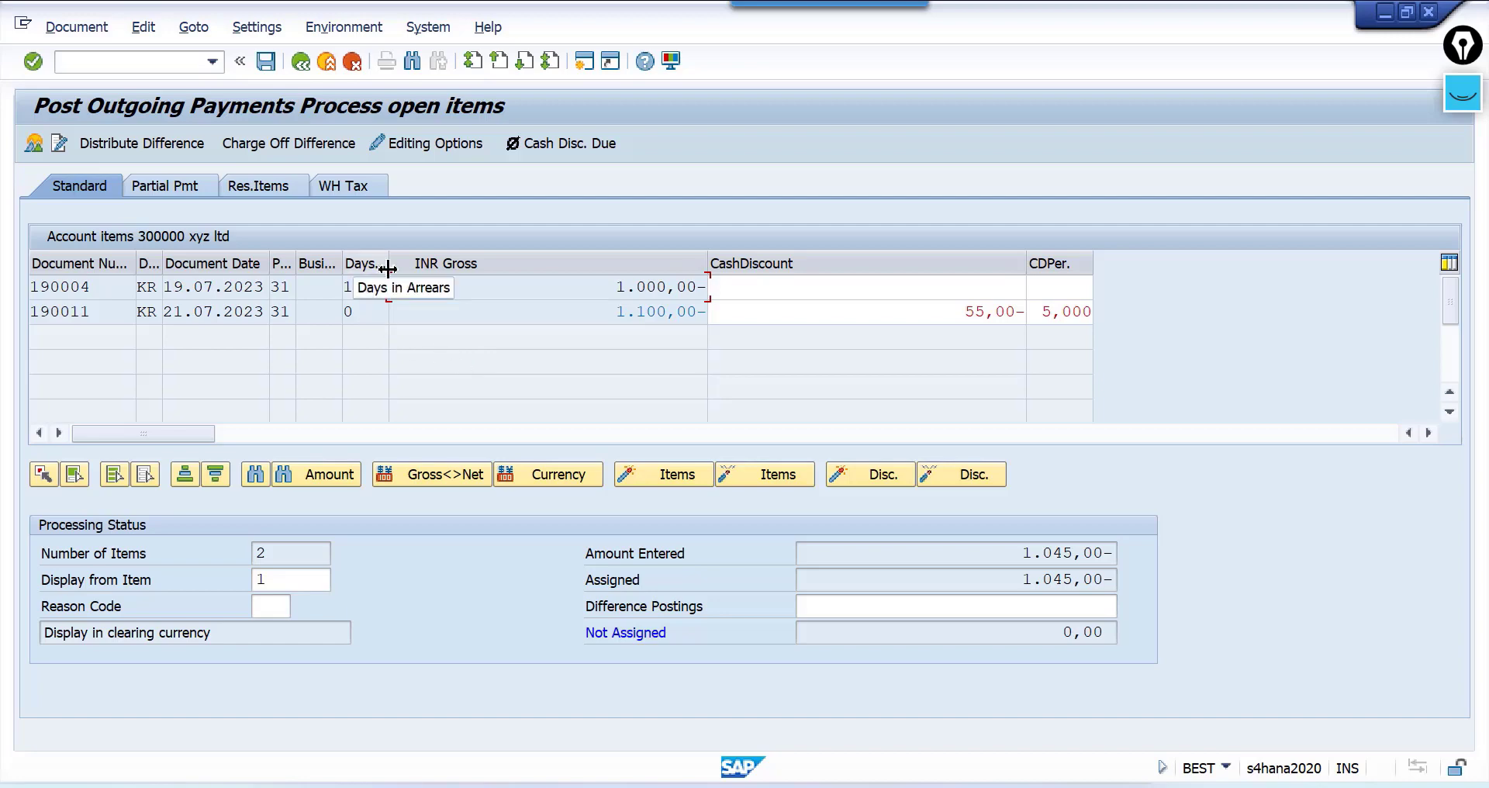
# Check the Days in Arrears of the item dated 21.07.2023 in the widened column and simulate the outgoing payment
pyautogui.moveTo(388, 269); pyautogui.dragTo(449, 268)
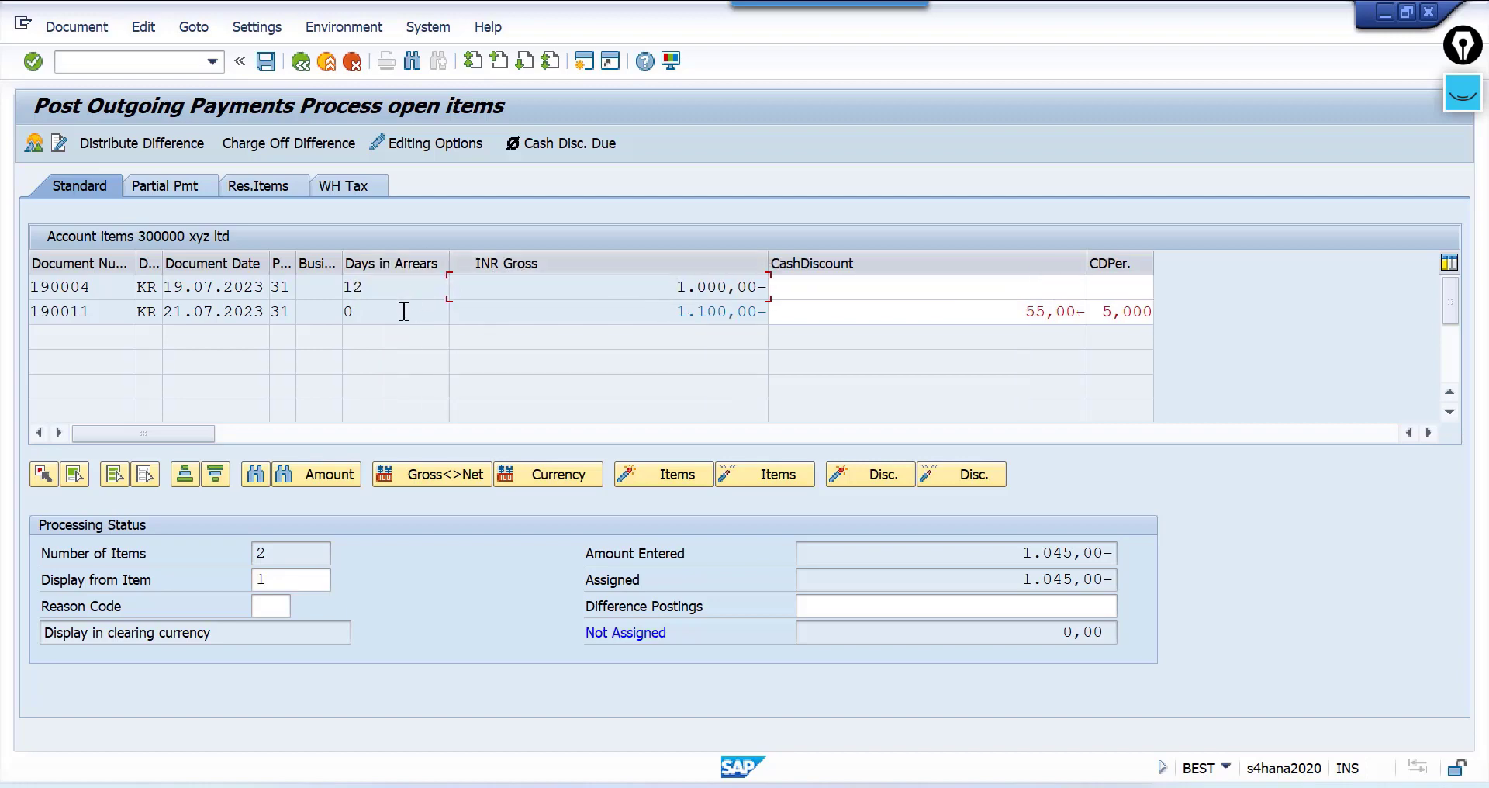
pyautogui.click(404, 311)
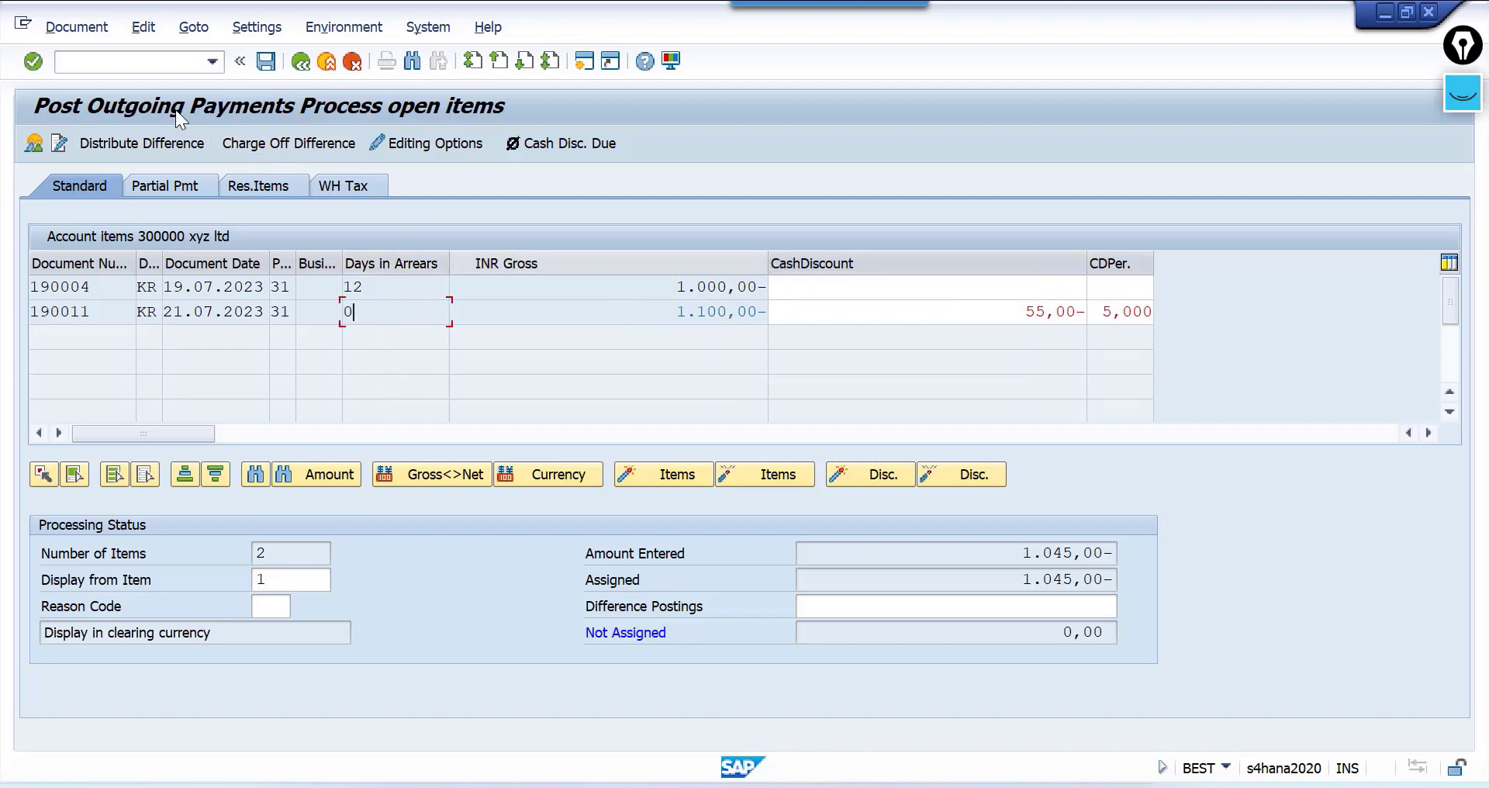
pyautogui.click(86, 27)
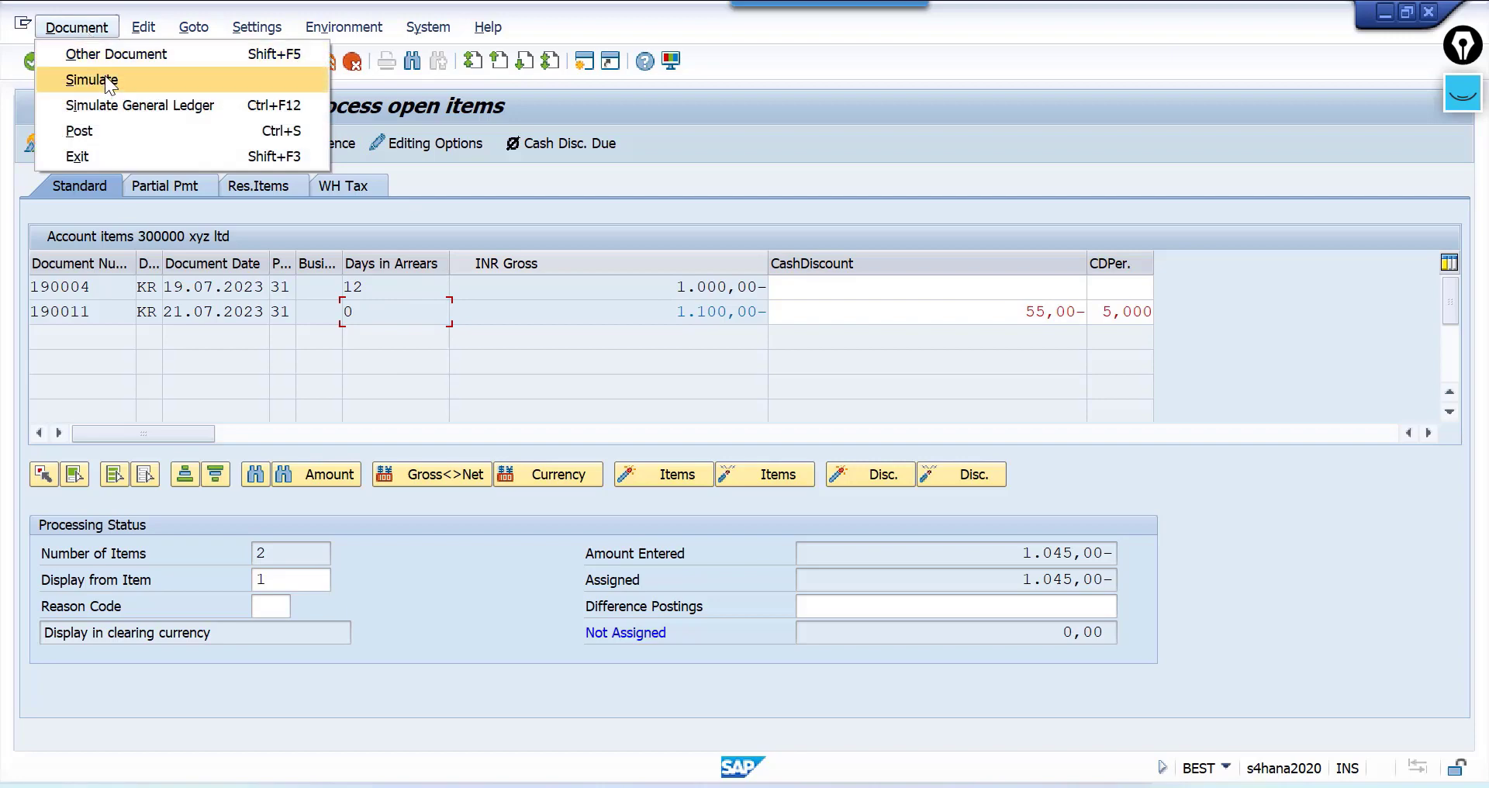
pyautogui.click(91, 79)
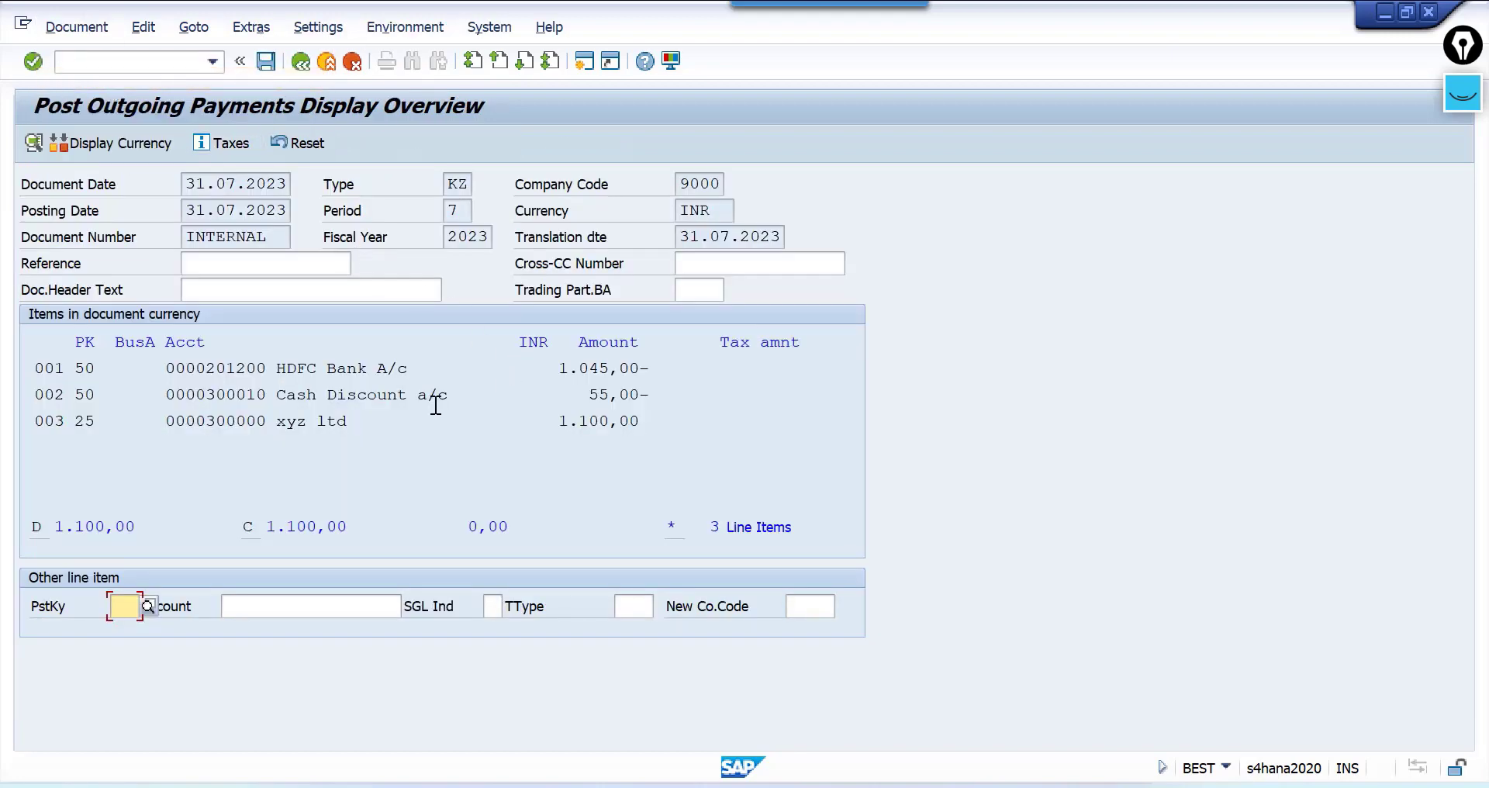
# Restart transaction F-53 and set both the document date and the posting date to 01.08.2023
pyautogui.click(114, 65)
pyautogui.write('/n f')
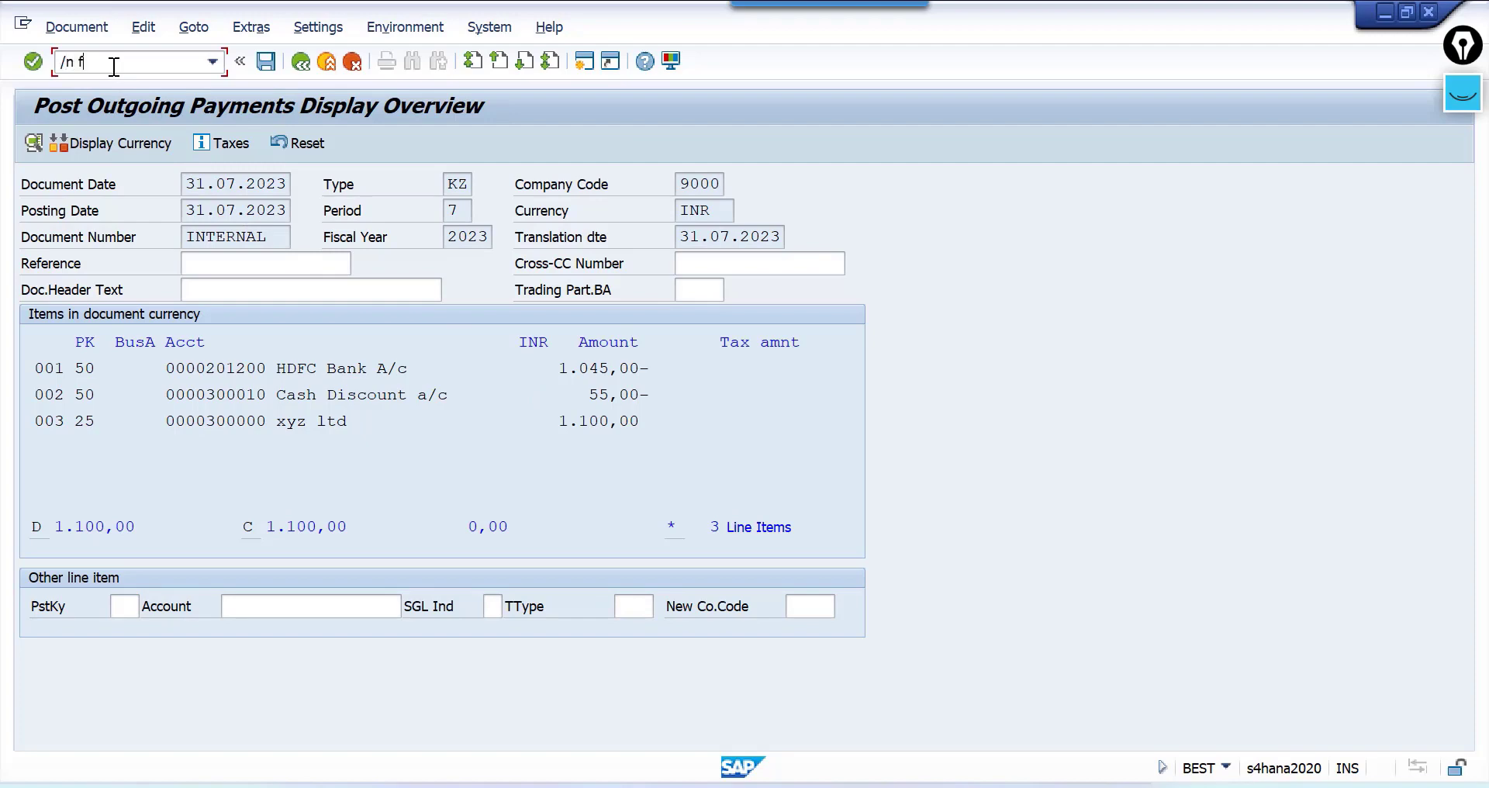
pyautogui.write('-53')
pyautogui.press('Return')
pyautogui.write('✓')
pyautogui.press('Tab')
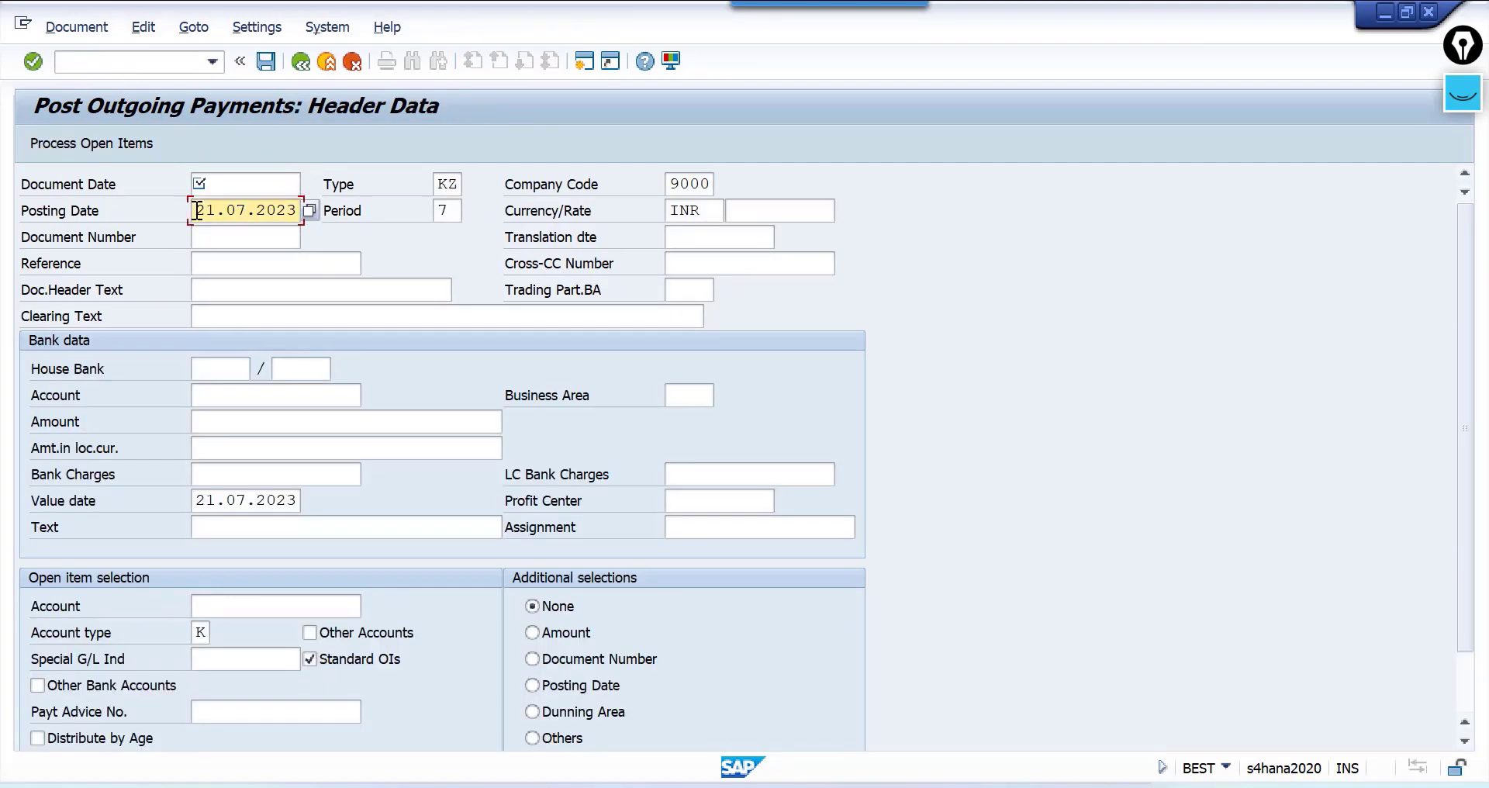
pyautogui.click(237, 182)
pyautogui.press('BackSpace')
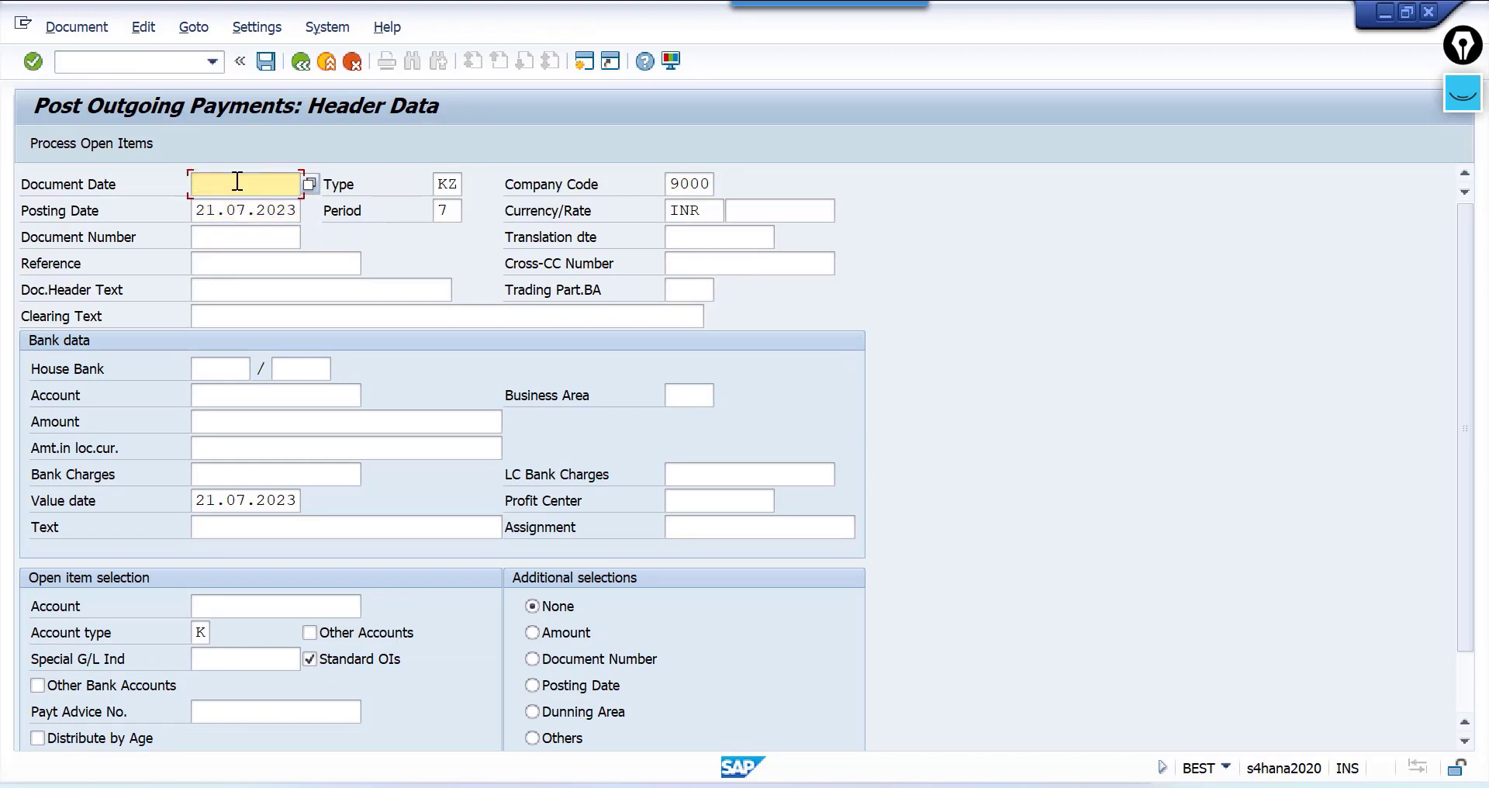
pyautogui.write('01082023')
pyautogui.moveTo(286, 180); pyautogui.dragTo(139, 187)
pyautogui.click(140, 187)
pyautogui.press('Tab')
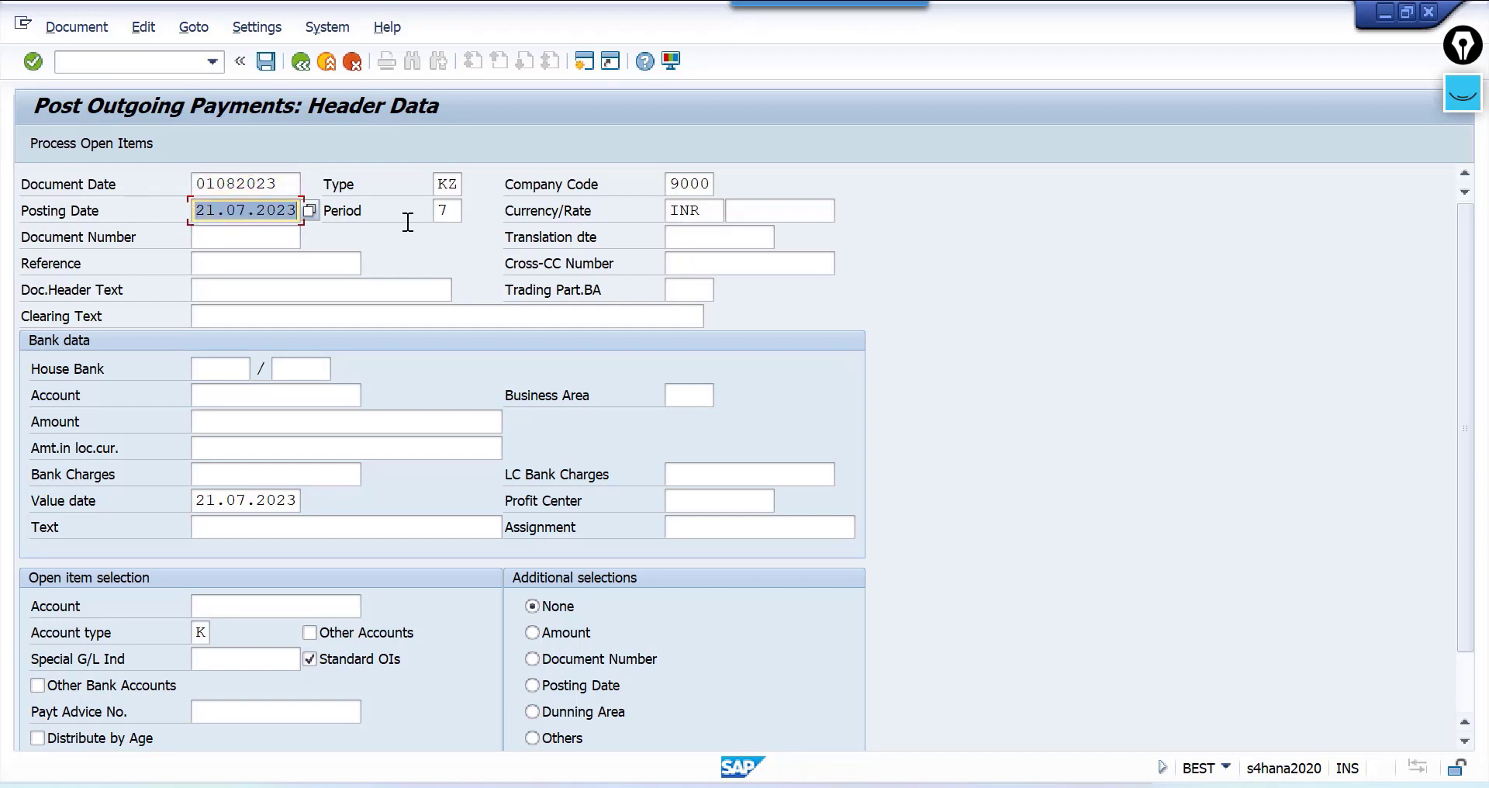
pyautogui.hotkey('ctrl', 'v')
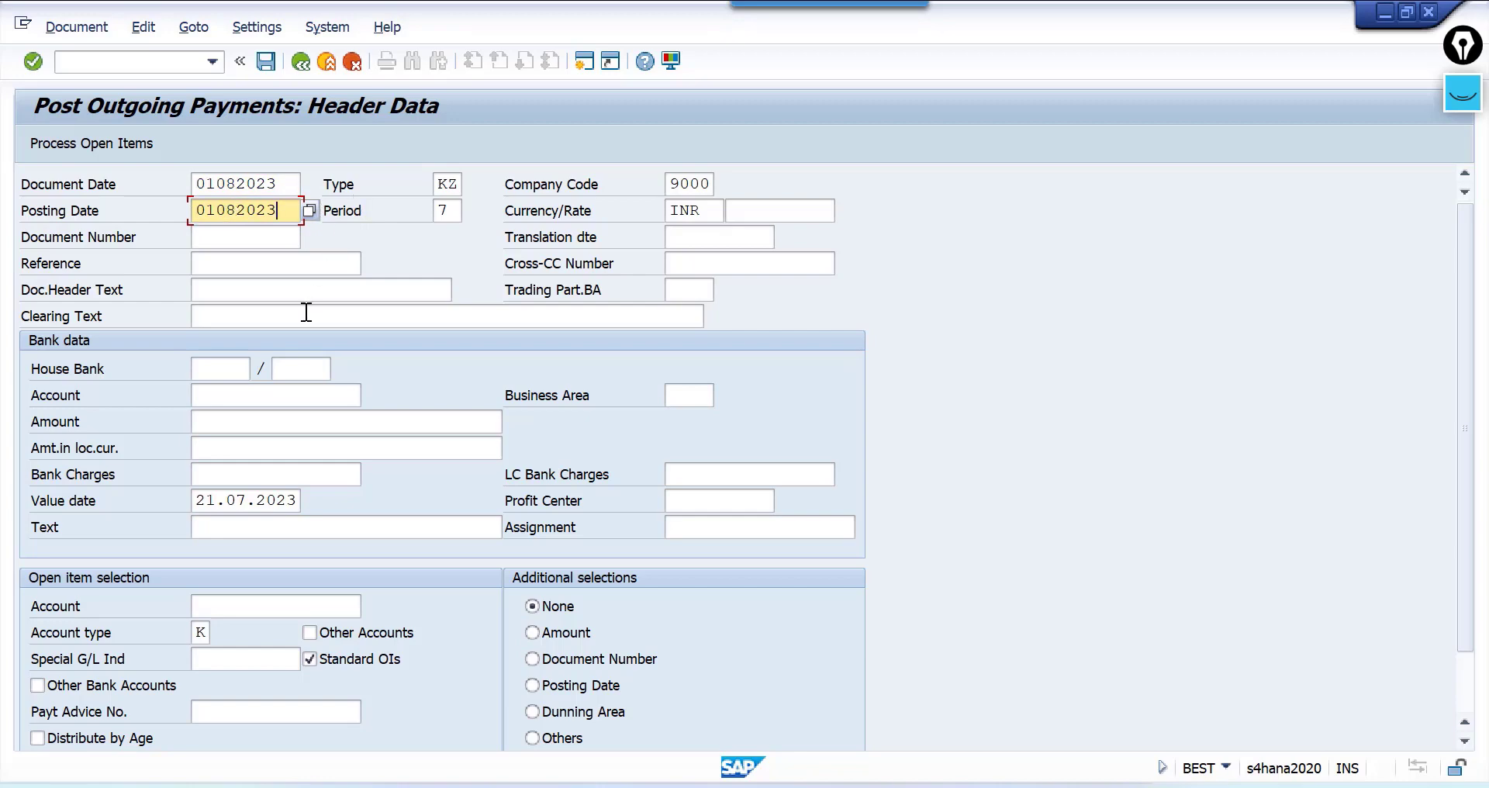
# Enter the HDFC Bank A/c G/L account in the bank data with an amount of 1045
pyautogui.click(278, 393)
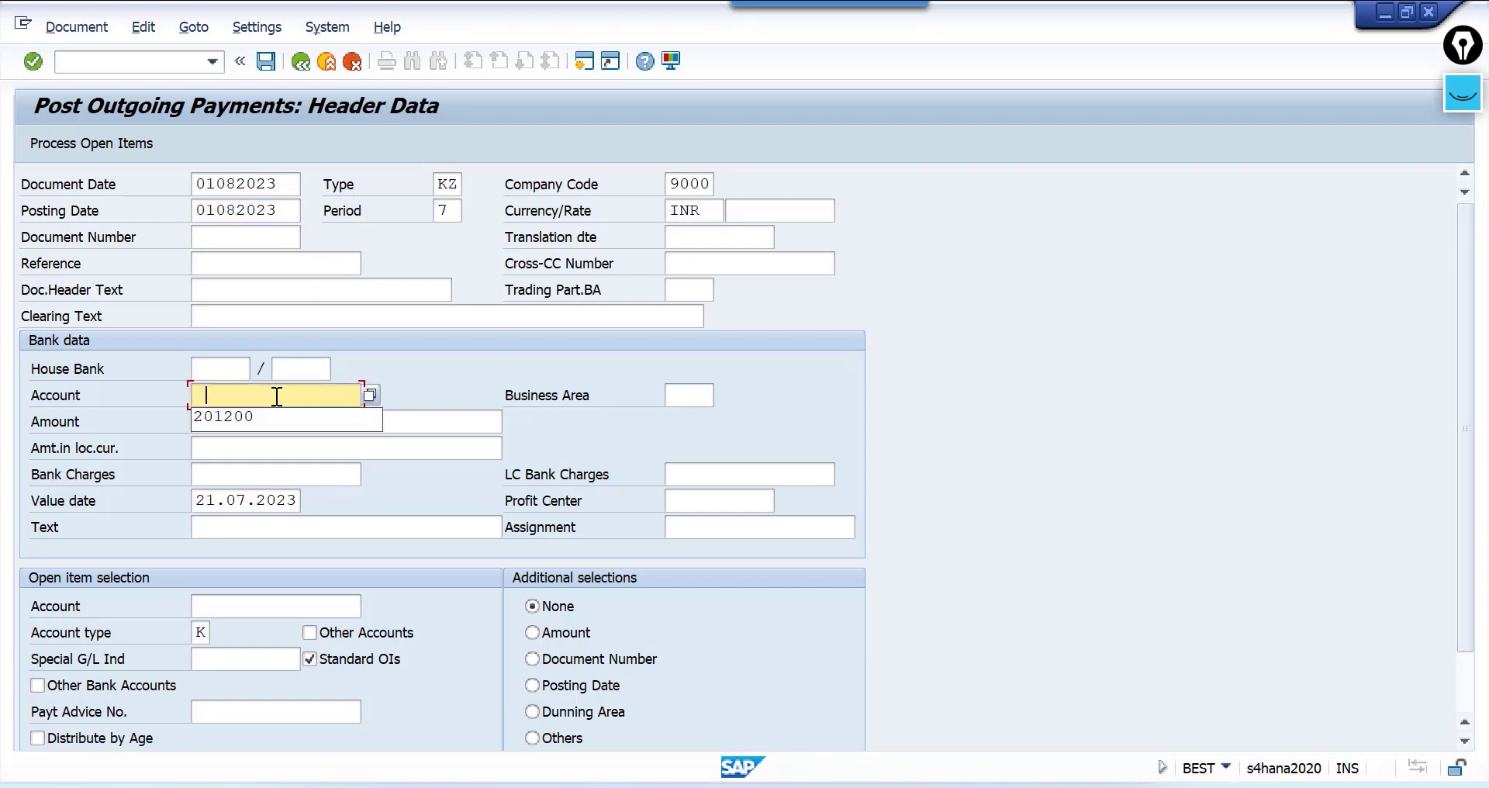
pyautogui.press('Down')
pyautogui.press('Tab')
pyautogui.press('Tab')
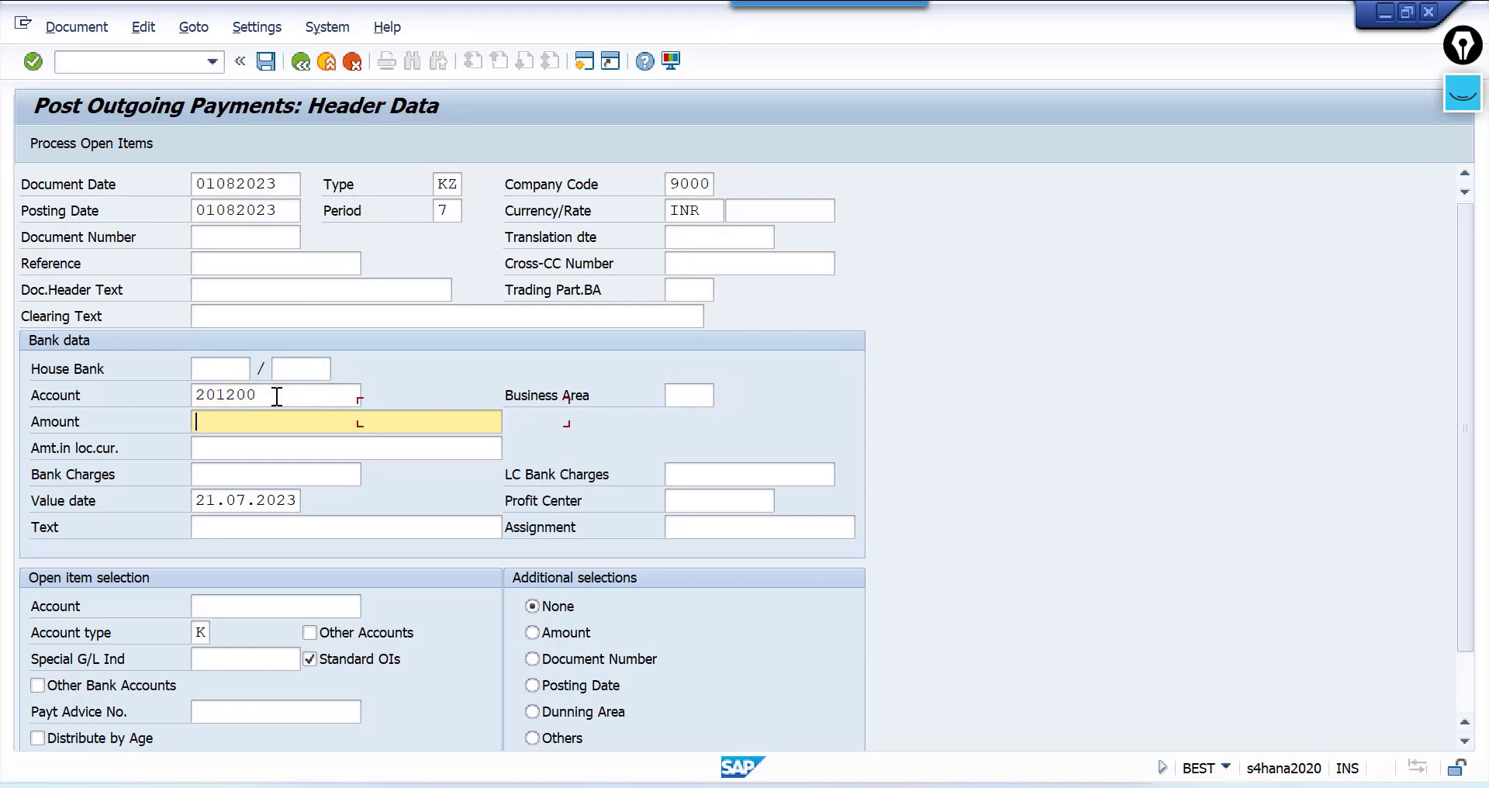
pyautogui.press('Down')
# Load the open items of vendor xyz ltd for the 01.08.2023 payment and deactivate the 1.000,00 item
pyautogui.click(276, 603)
pyautogui.press('Down')
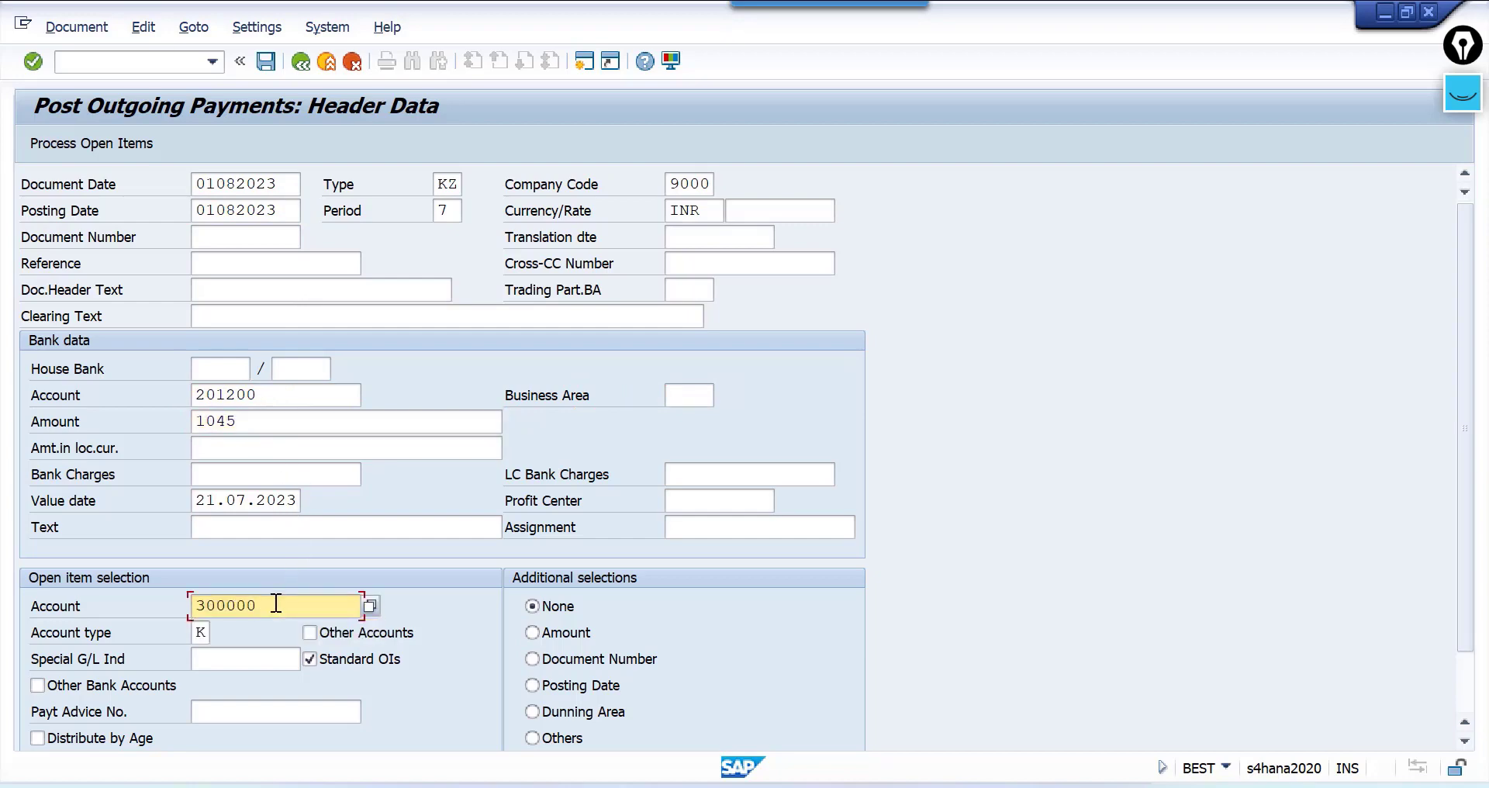
pyautogui.click(118, 147)
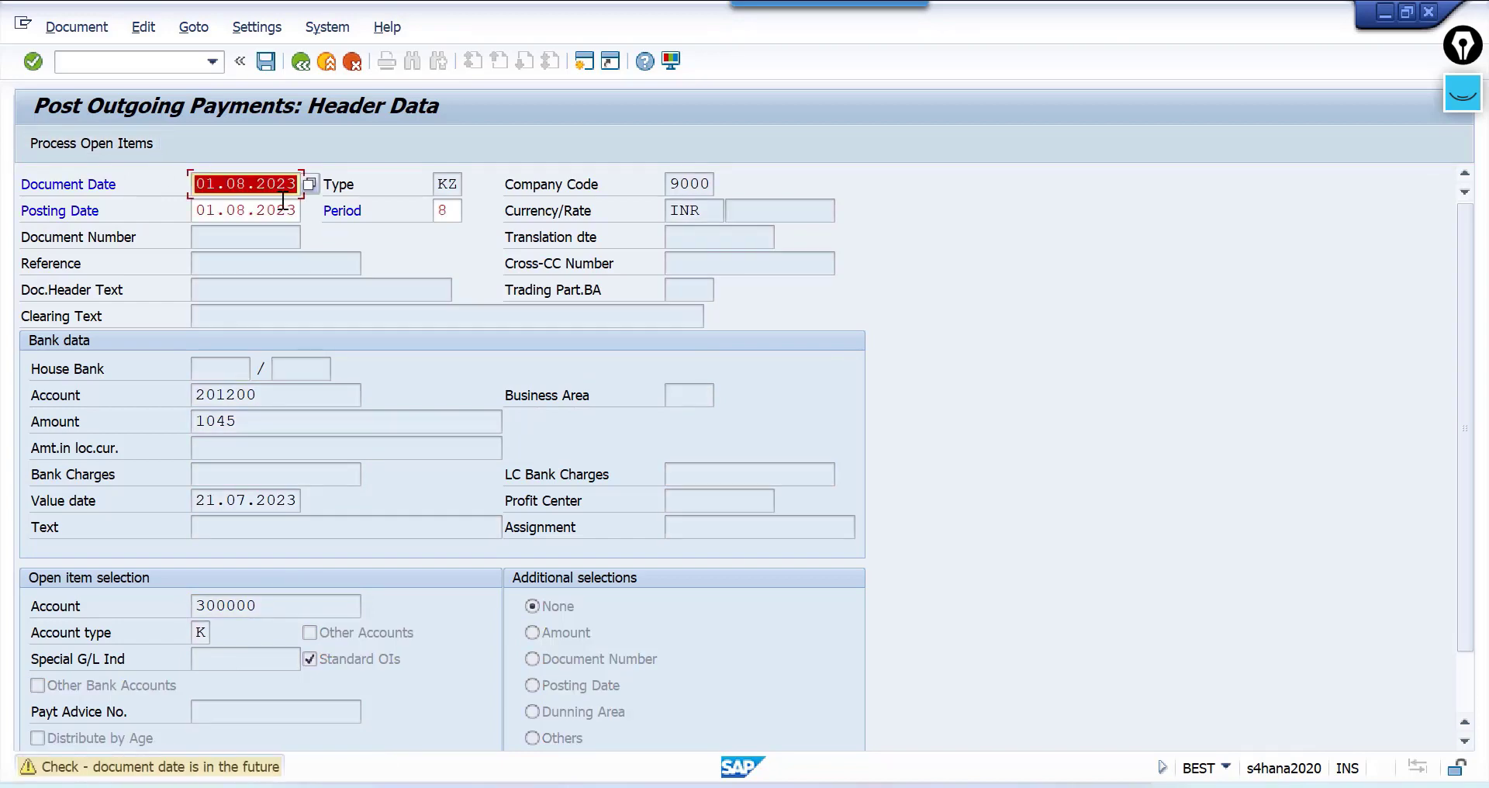
pyautogui.press('Return')
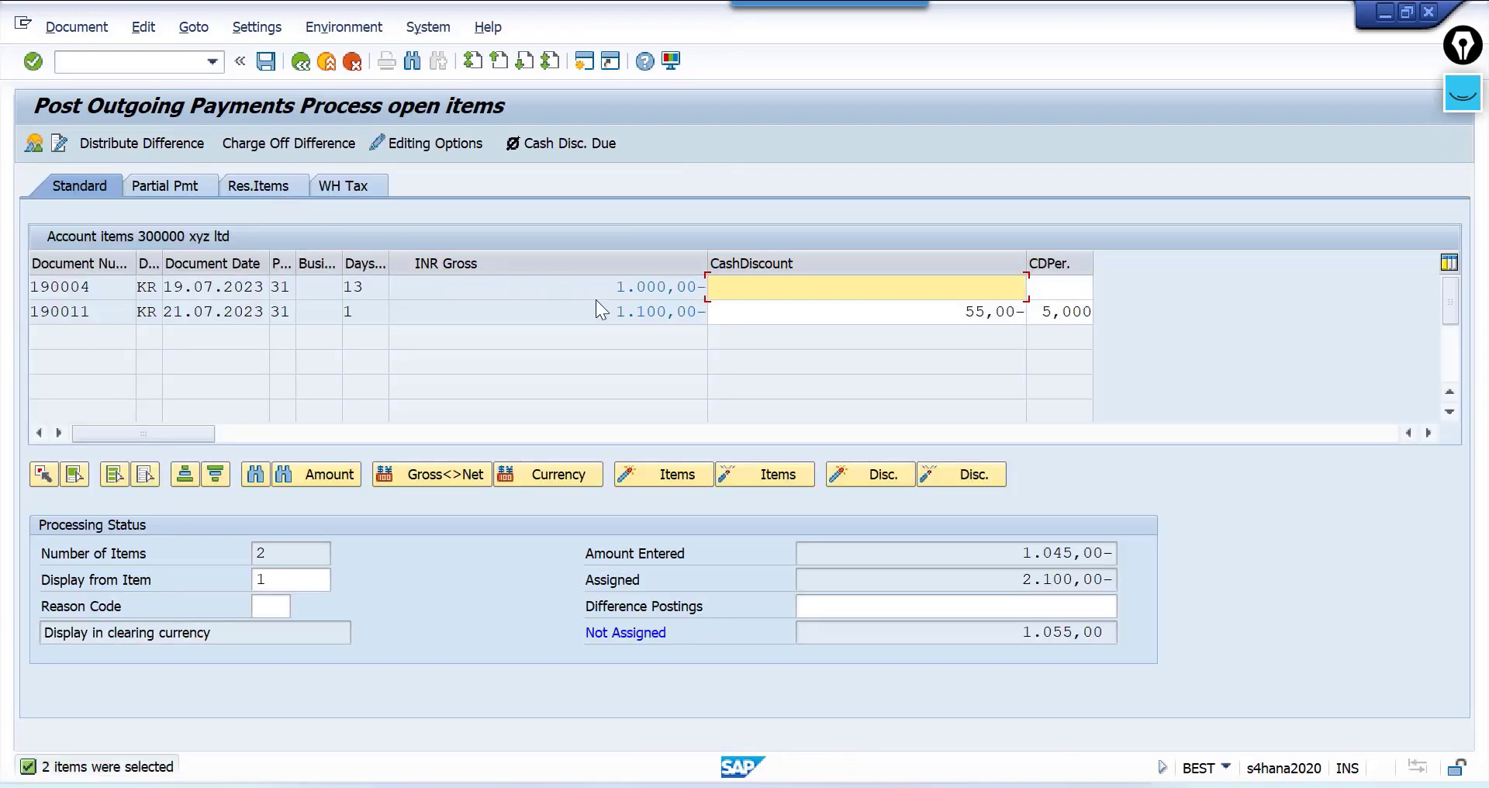
pyautogui.doubleClick(645, 287)
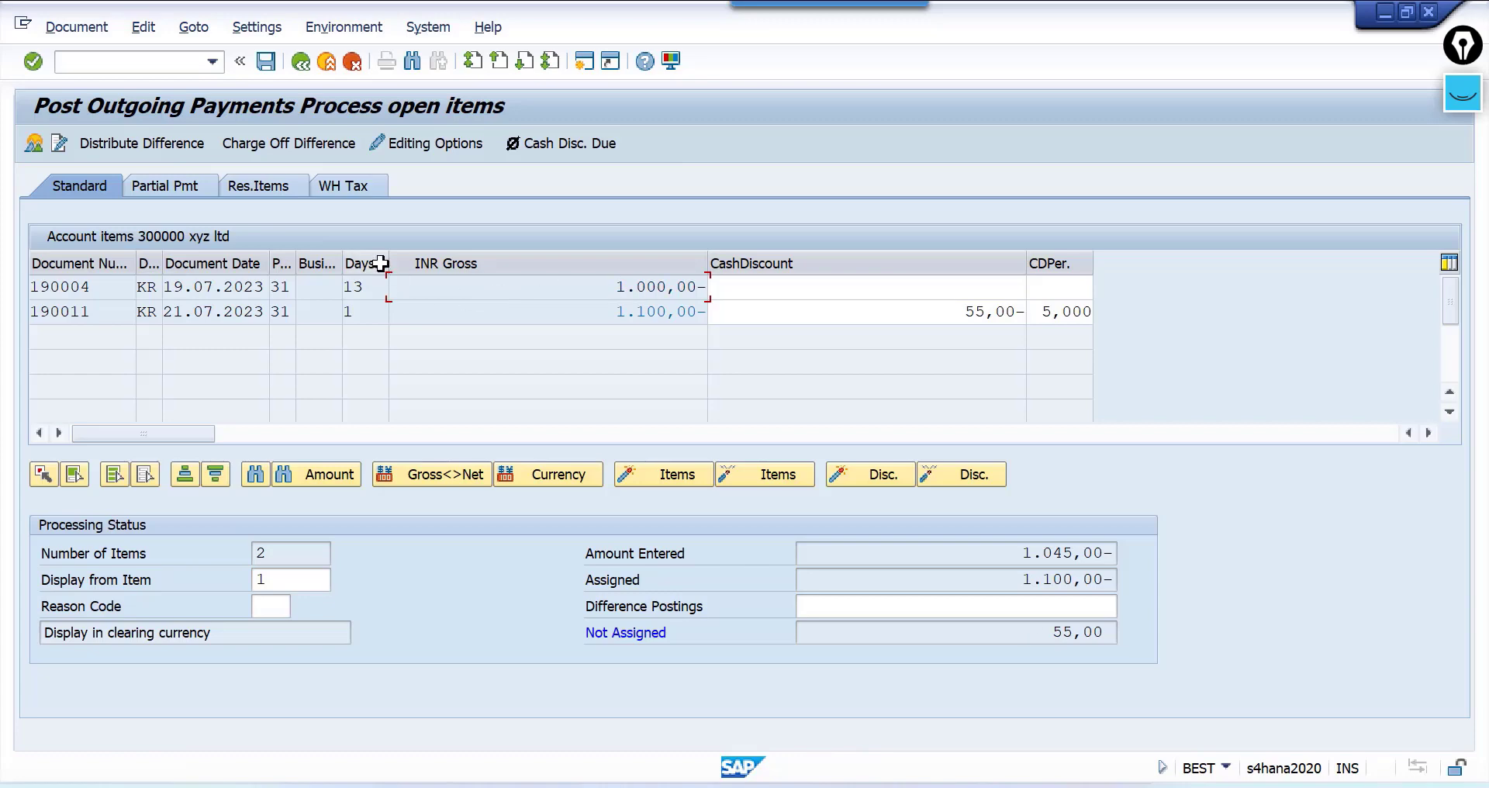
# Review the Days in Arrears of the 1.100,00 item and the Not Assigned amount, and simulate the payment dated 01.08.2023
pyautogui.moveTo(388, 264); pyautogui.dragTo(499, 263)
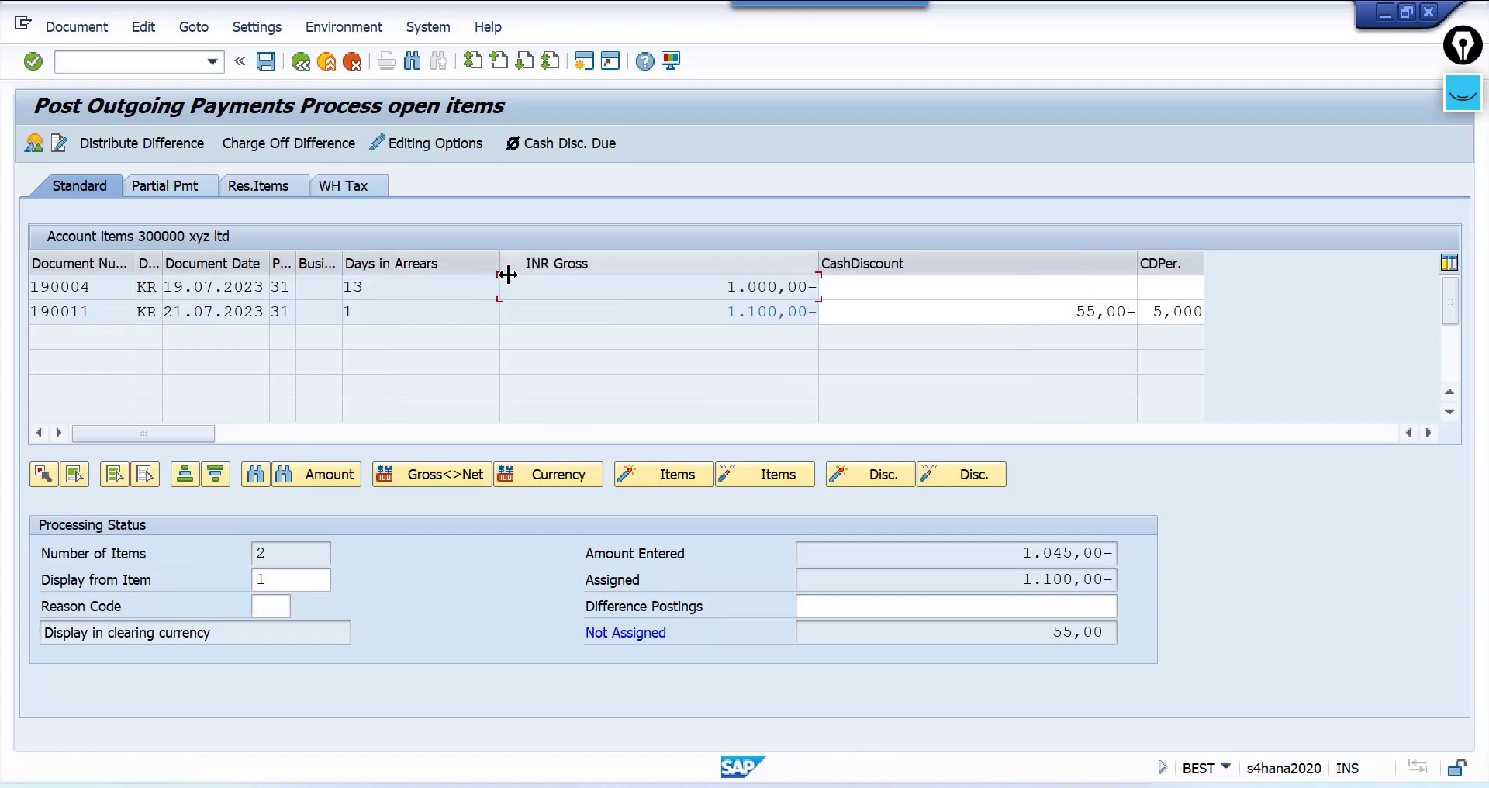
pyautogui.click(403, 318)
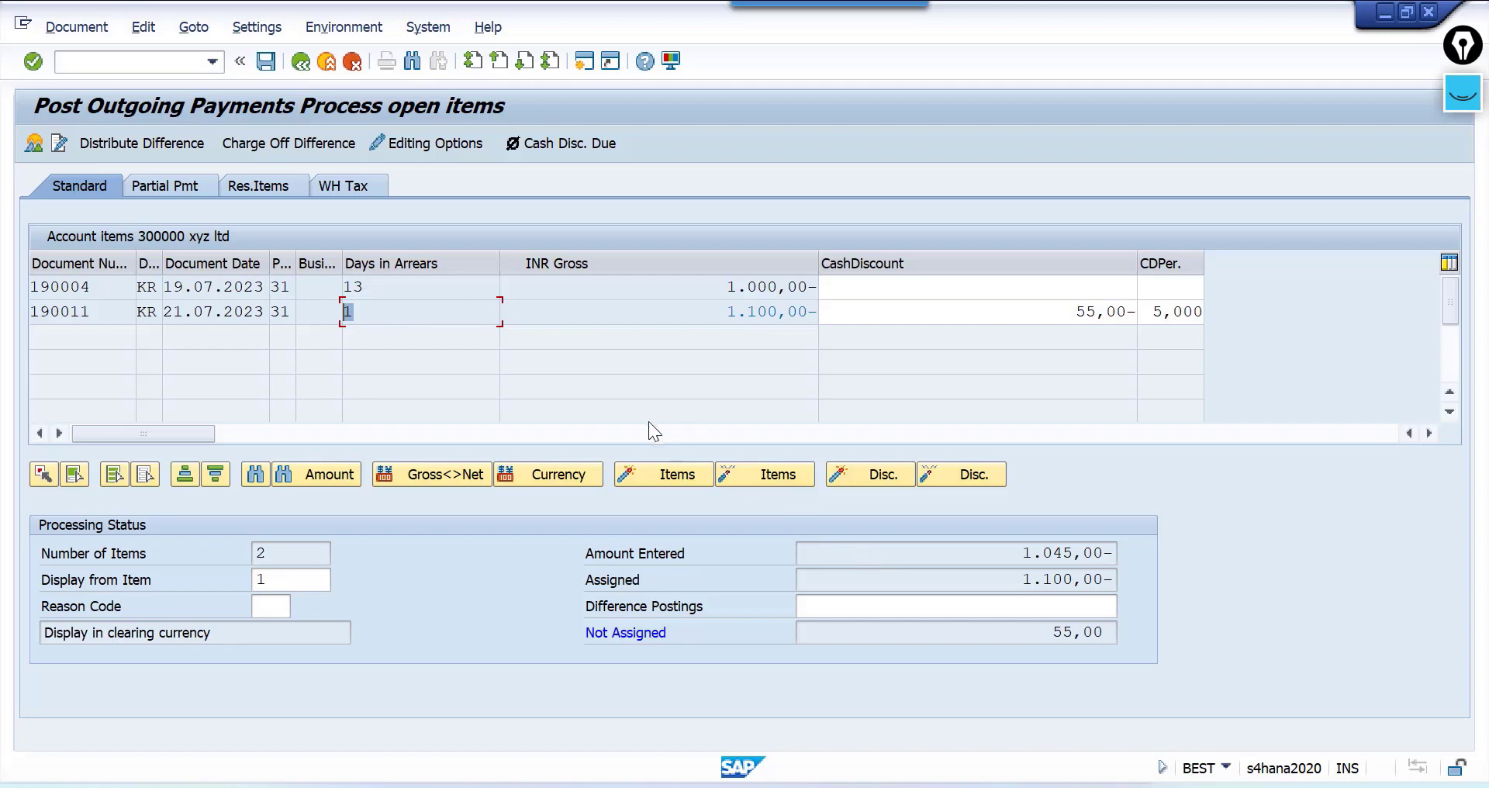
pyautogui.moveTo(1032, 631); pyautogui.dragTo(1236, 626)
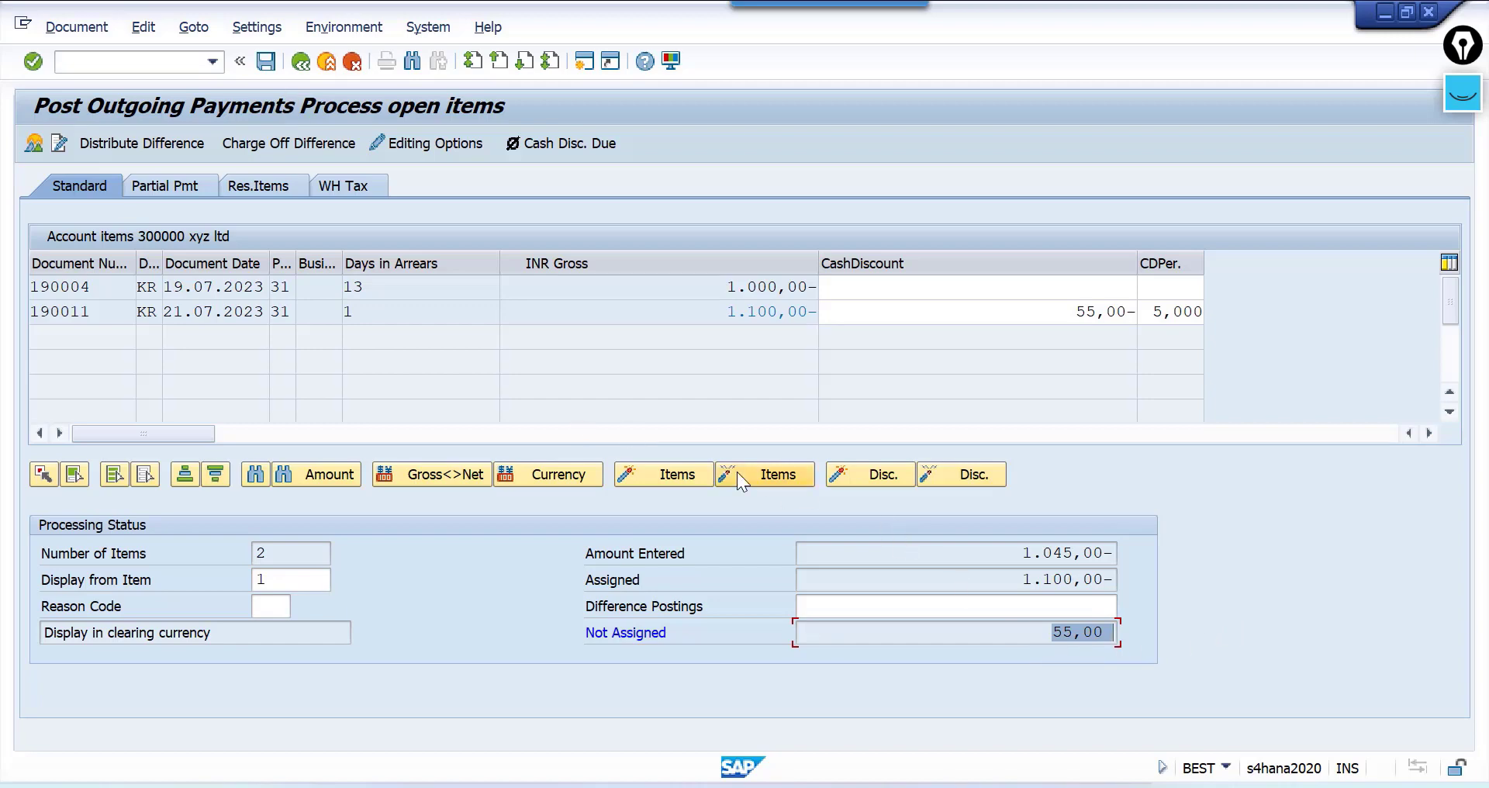
pyautogui.click(87, 35)
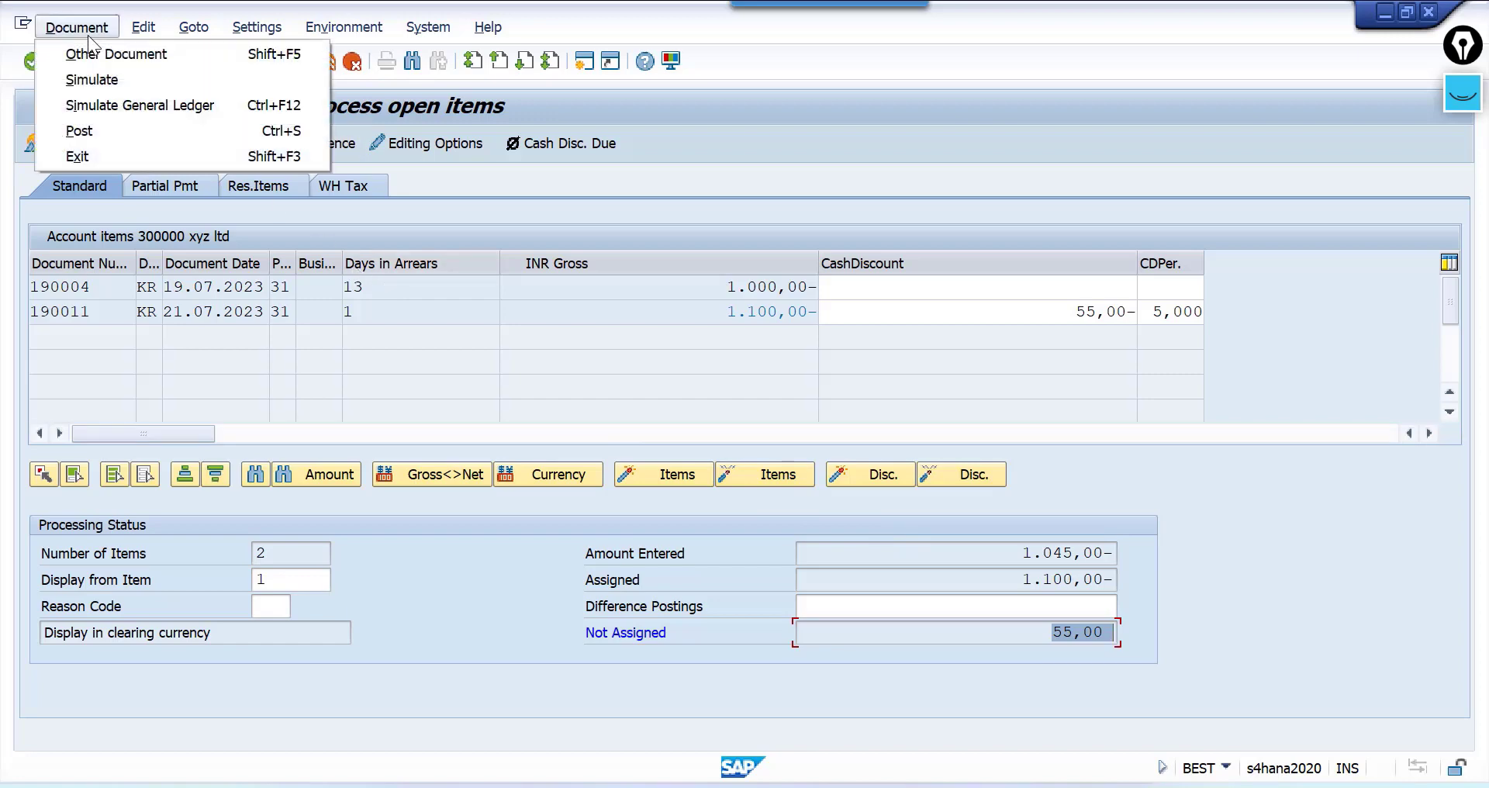
pyautogui.click(117, 77)
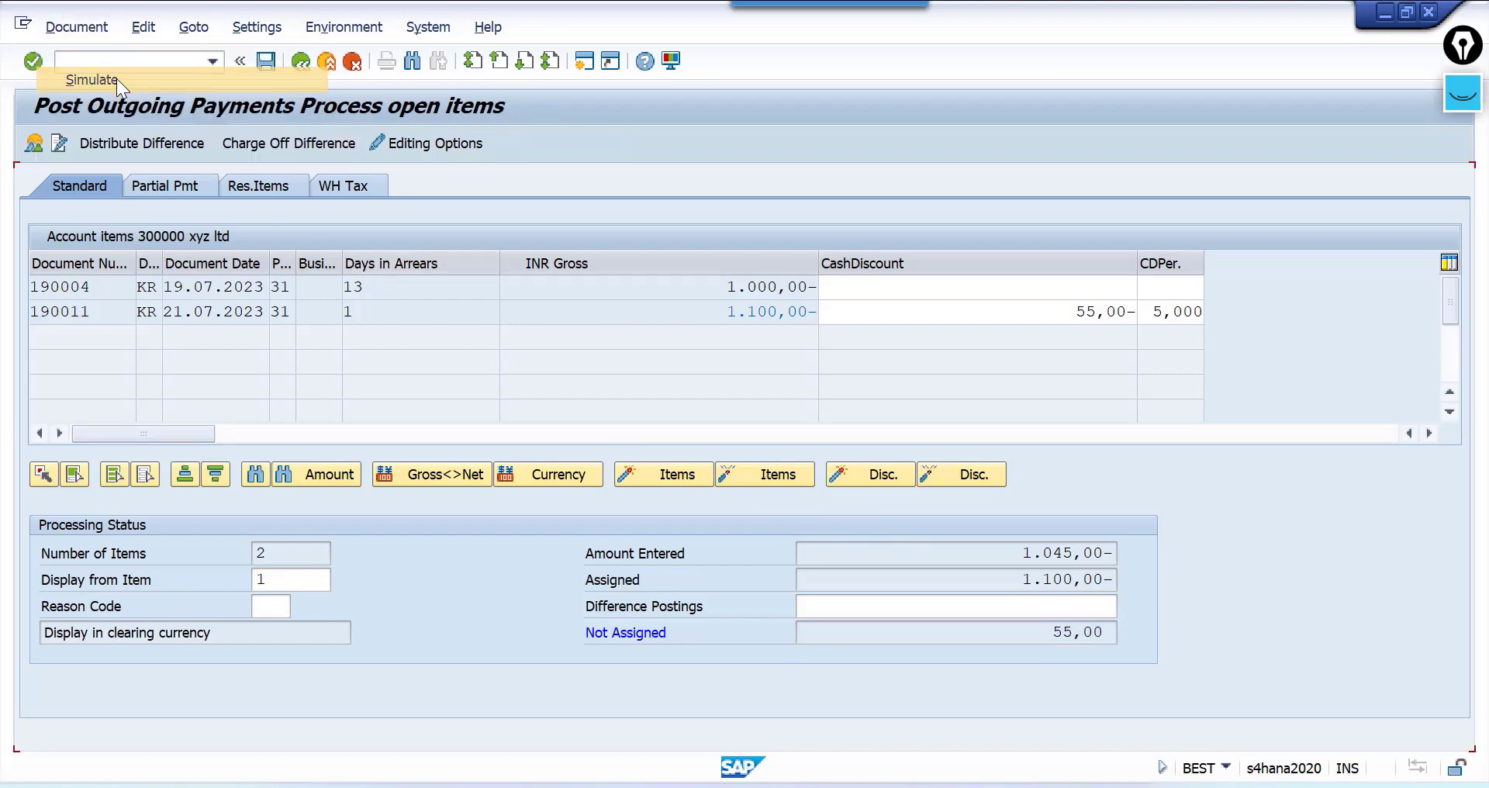